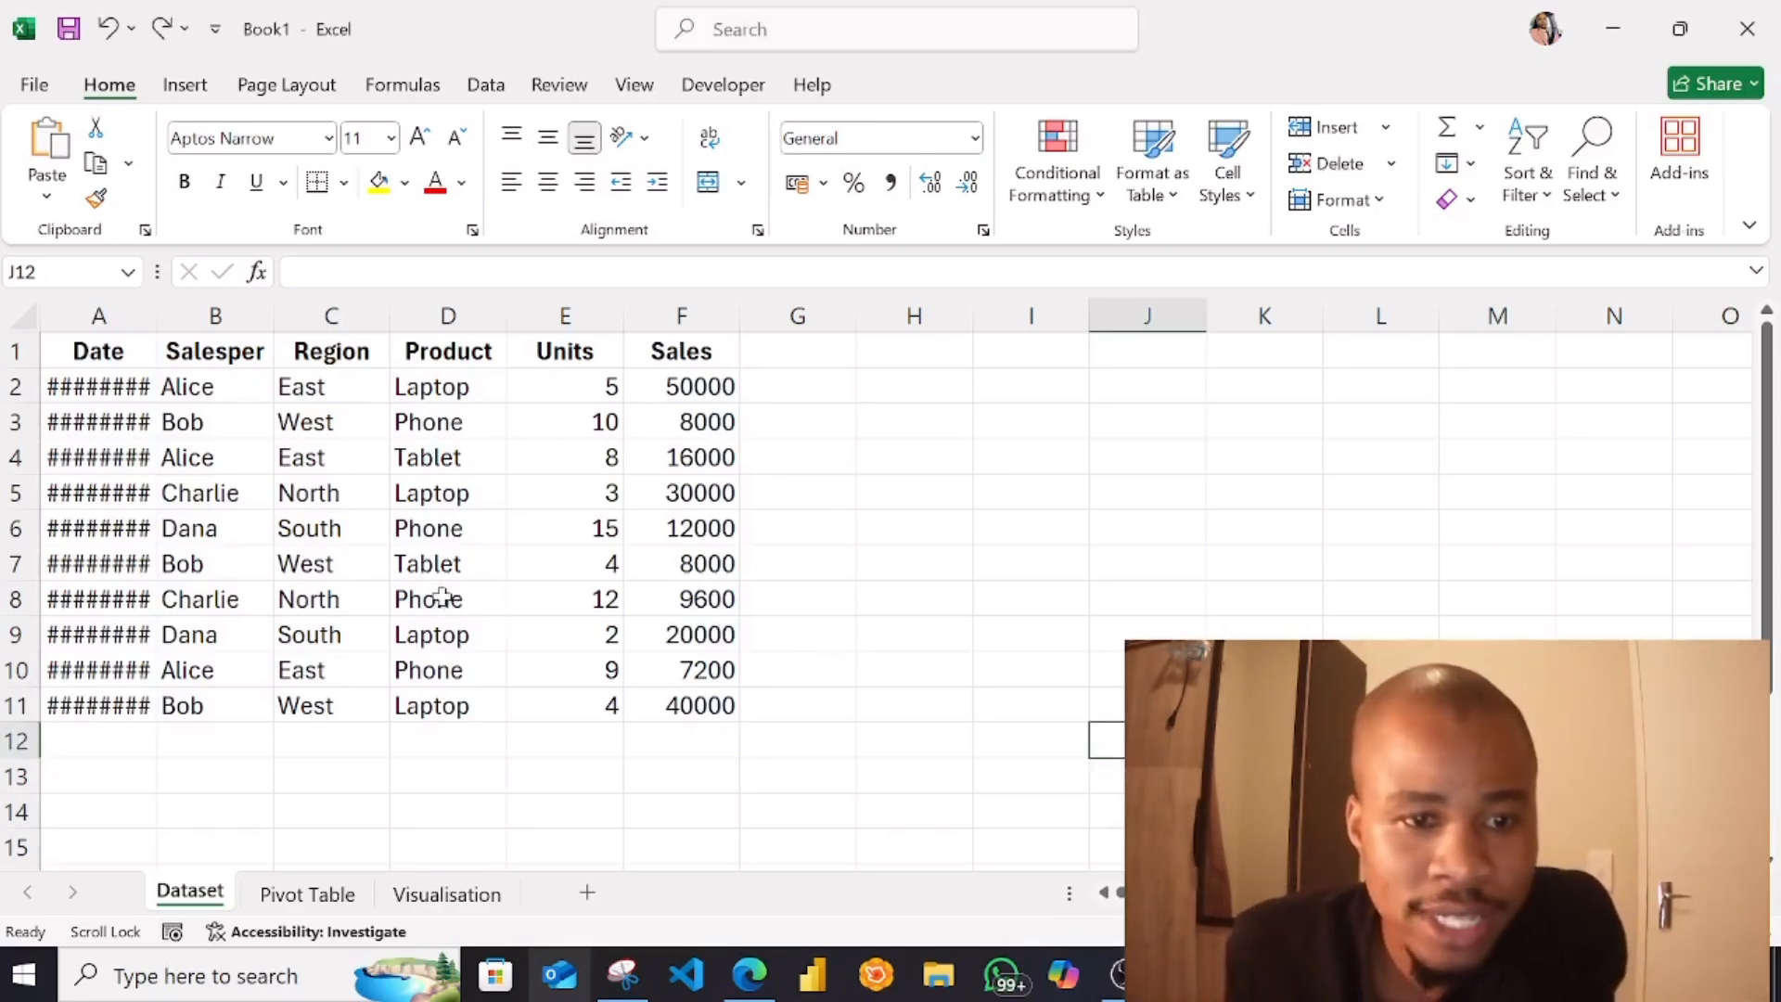
Format the range A1:F11 as a table with headers, using the orange style from the Light group with a solid header row
click(58, 375)
click(97, 348)
drag(144, 358, 695, 705)
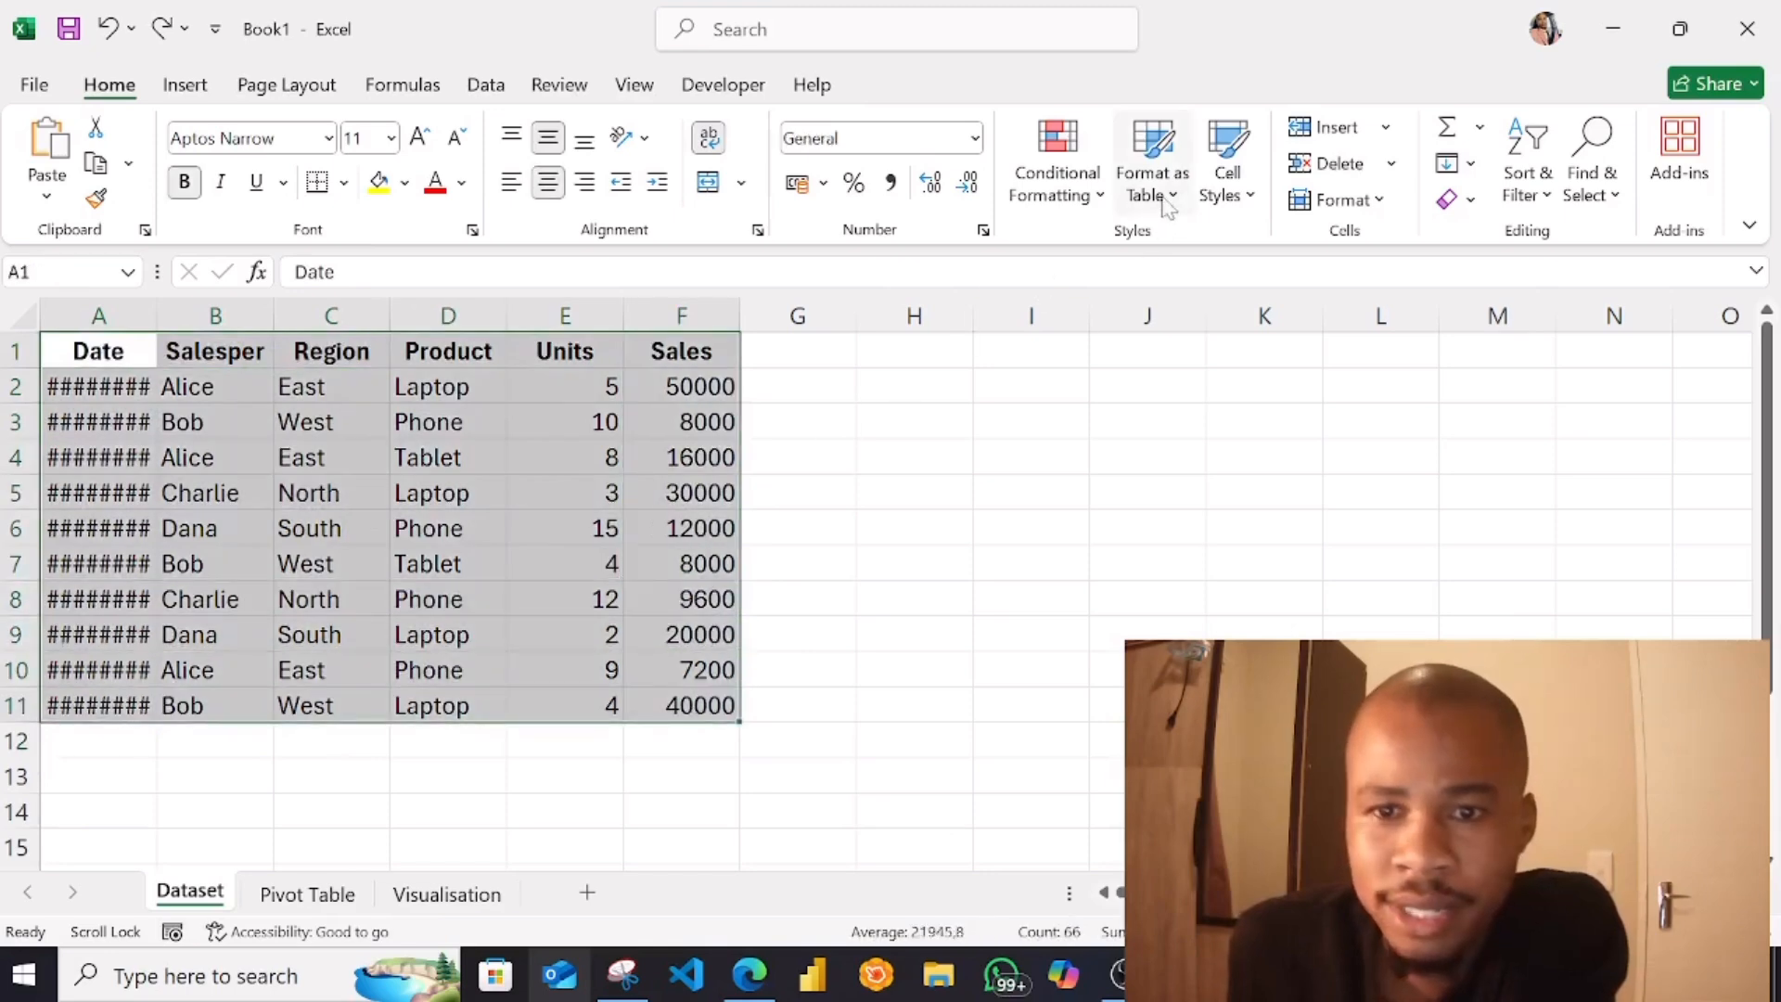
click(1153, 176)
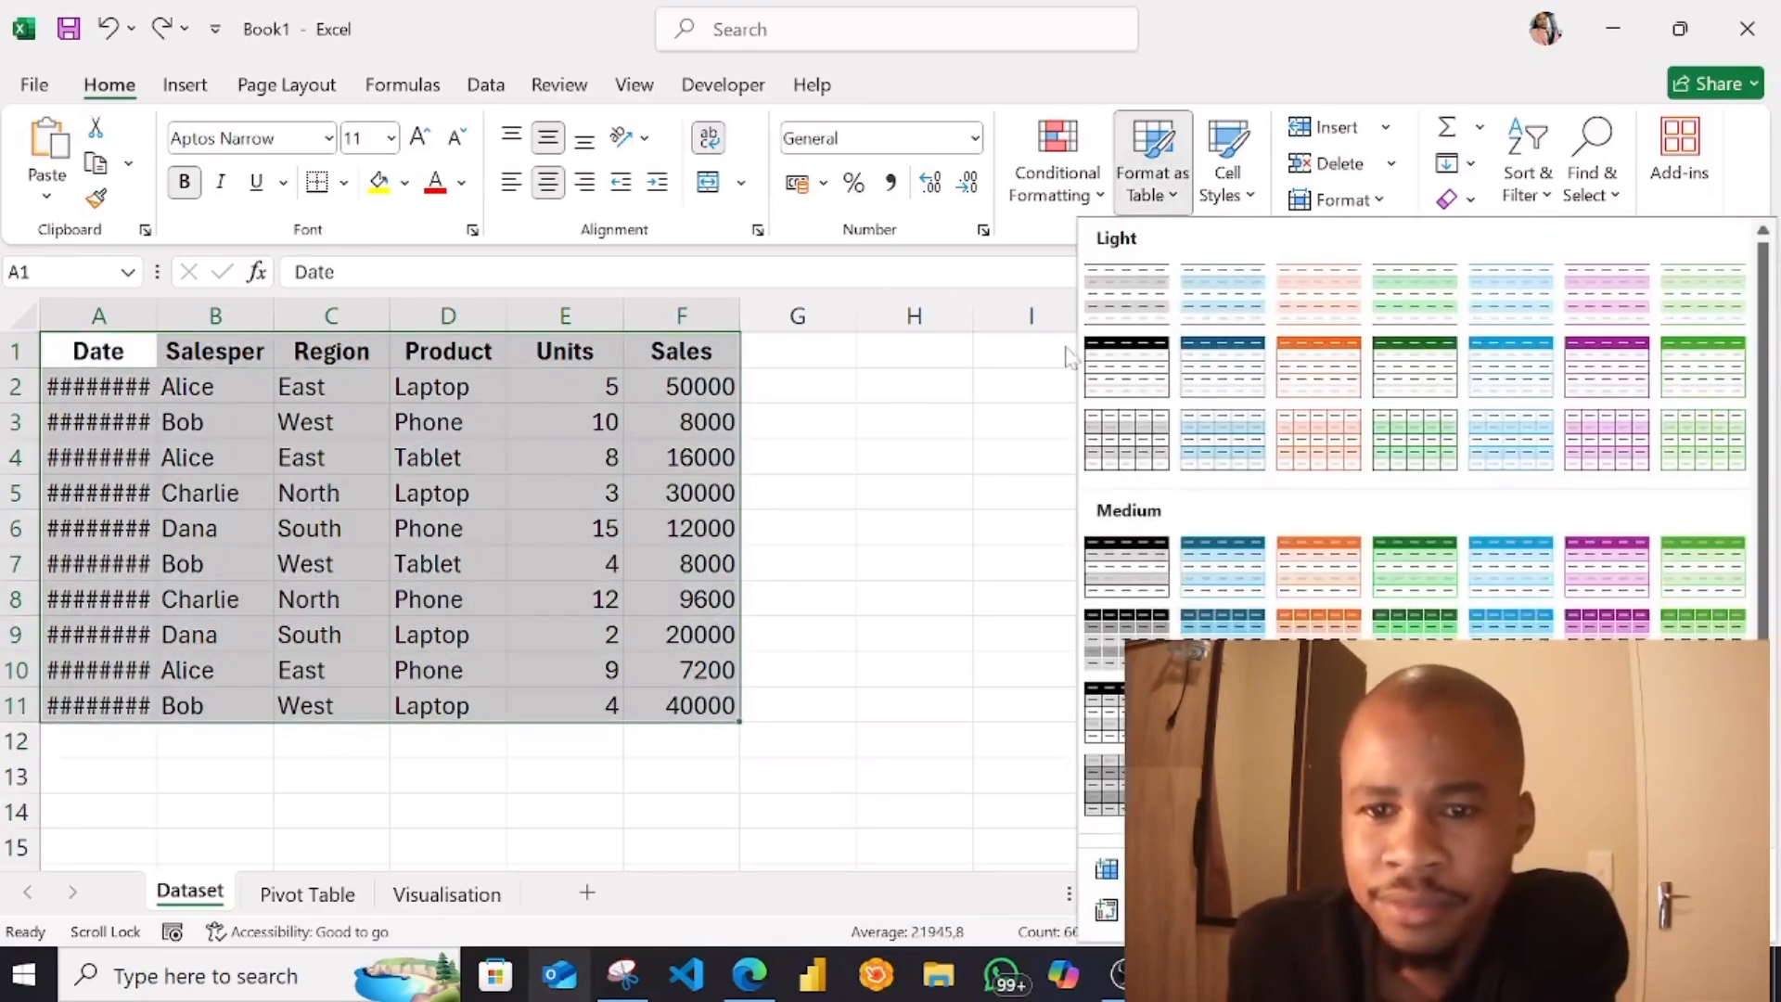
click(1324, 371)
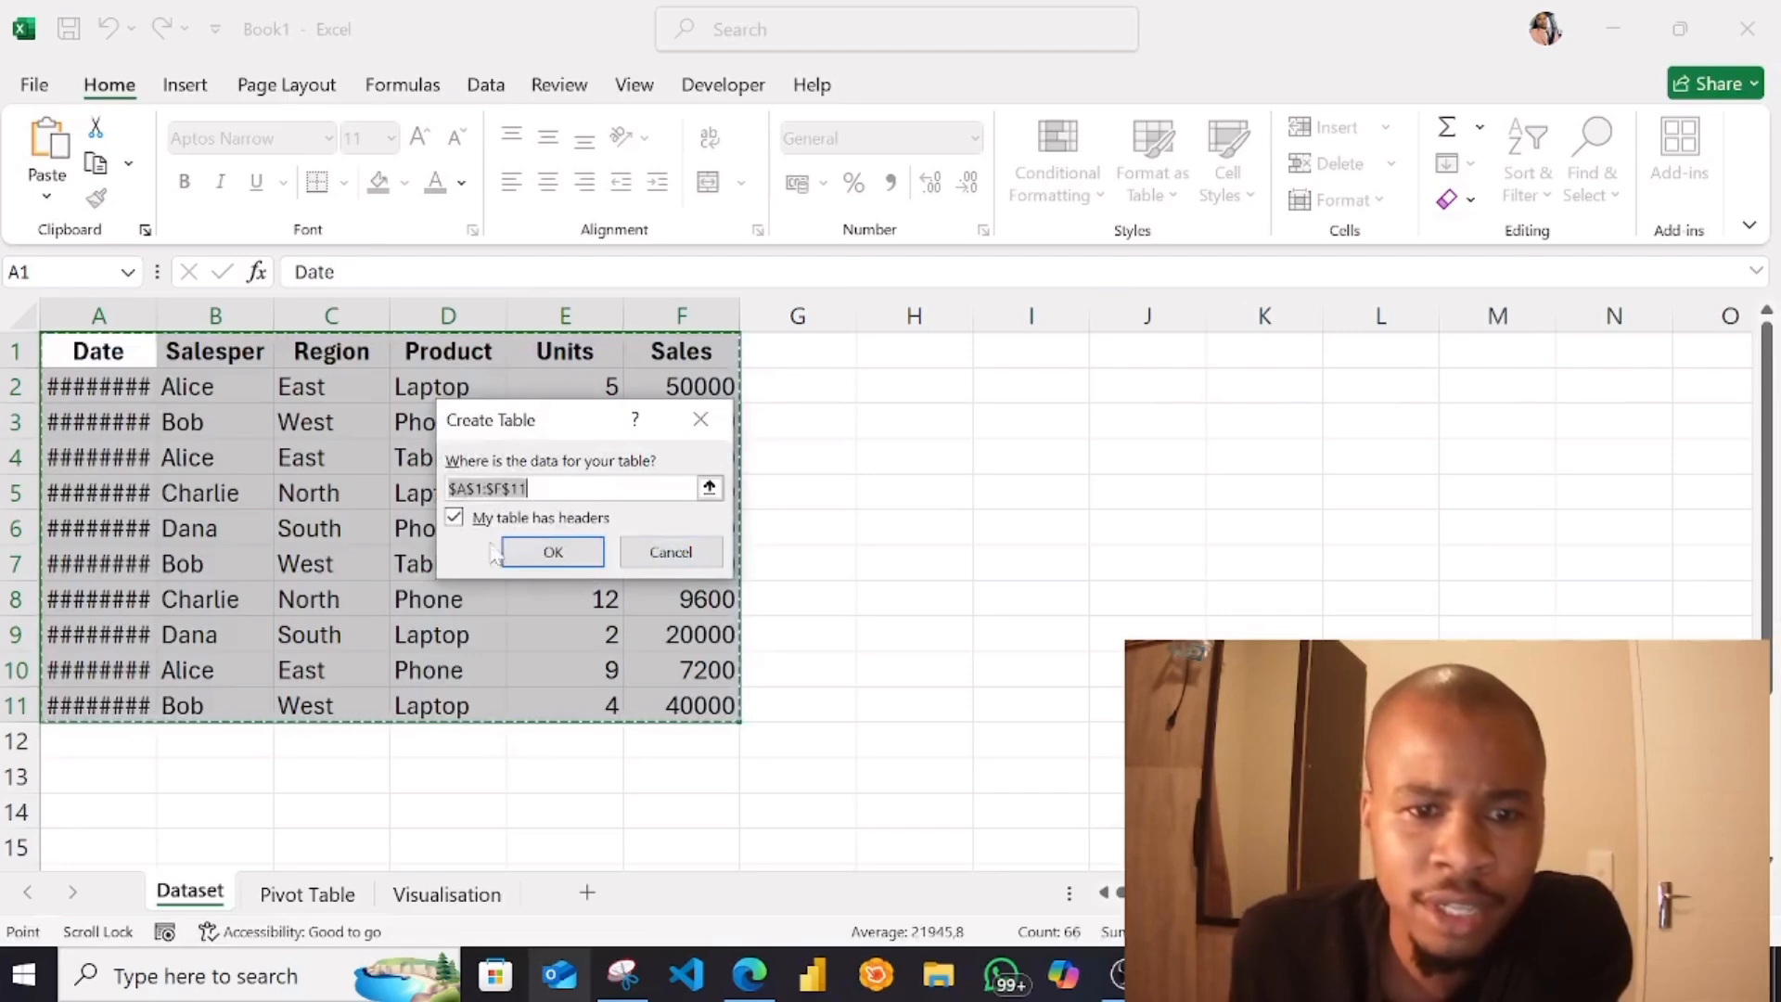
click(545, 552)
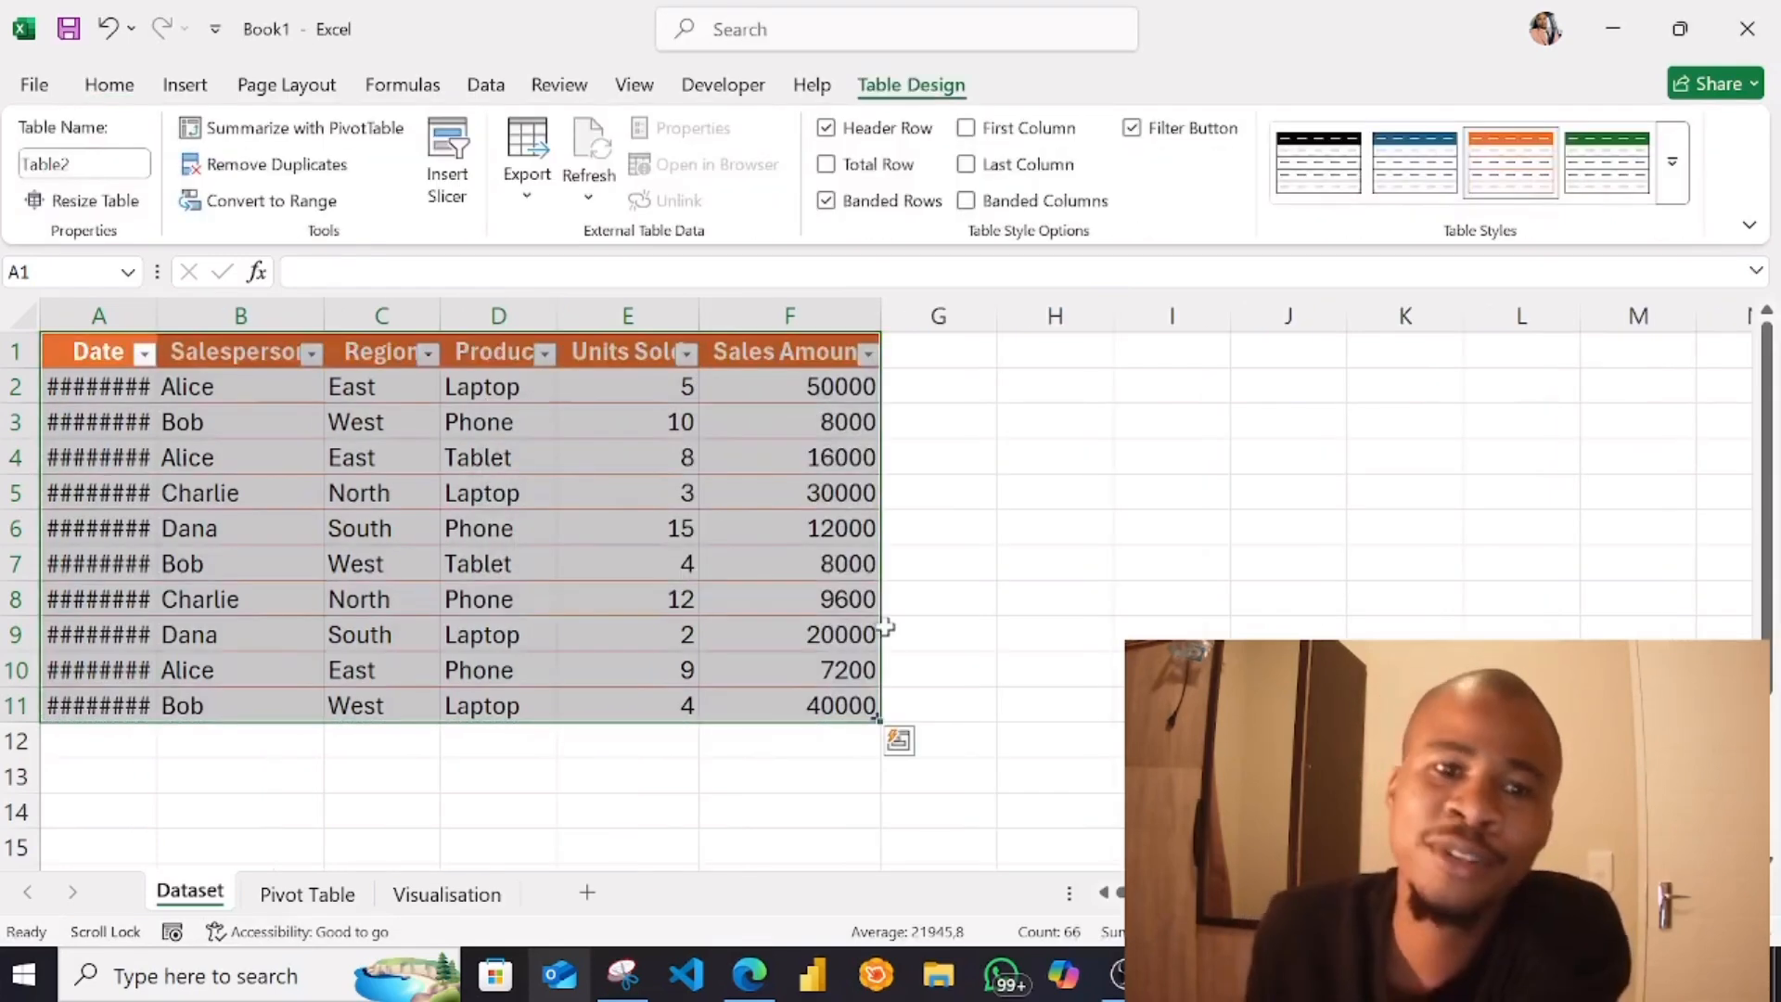
Widen the Date column so its full dates fit
click(116, 519)
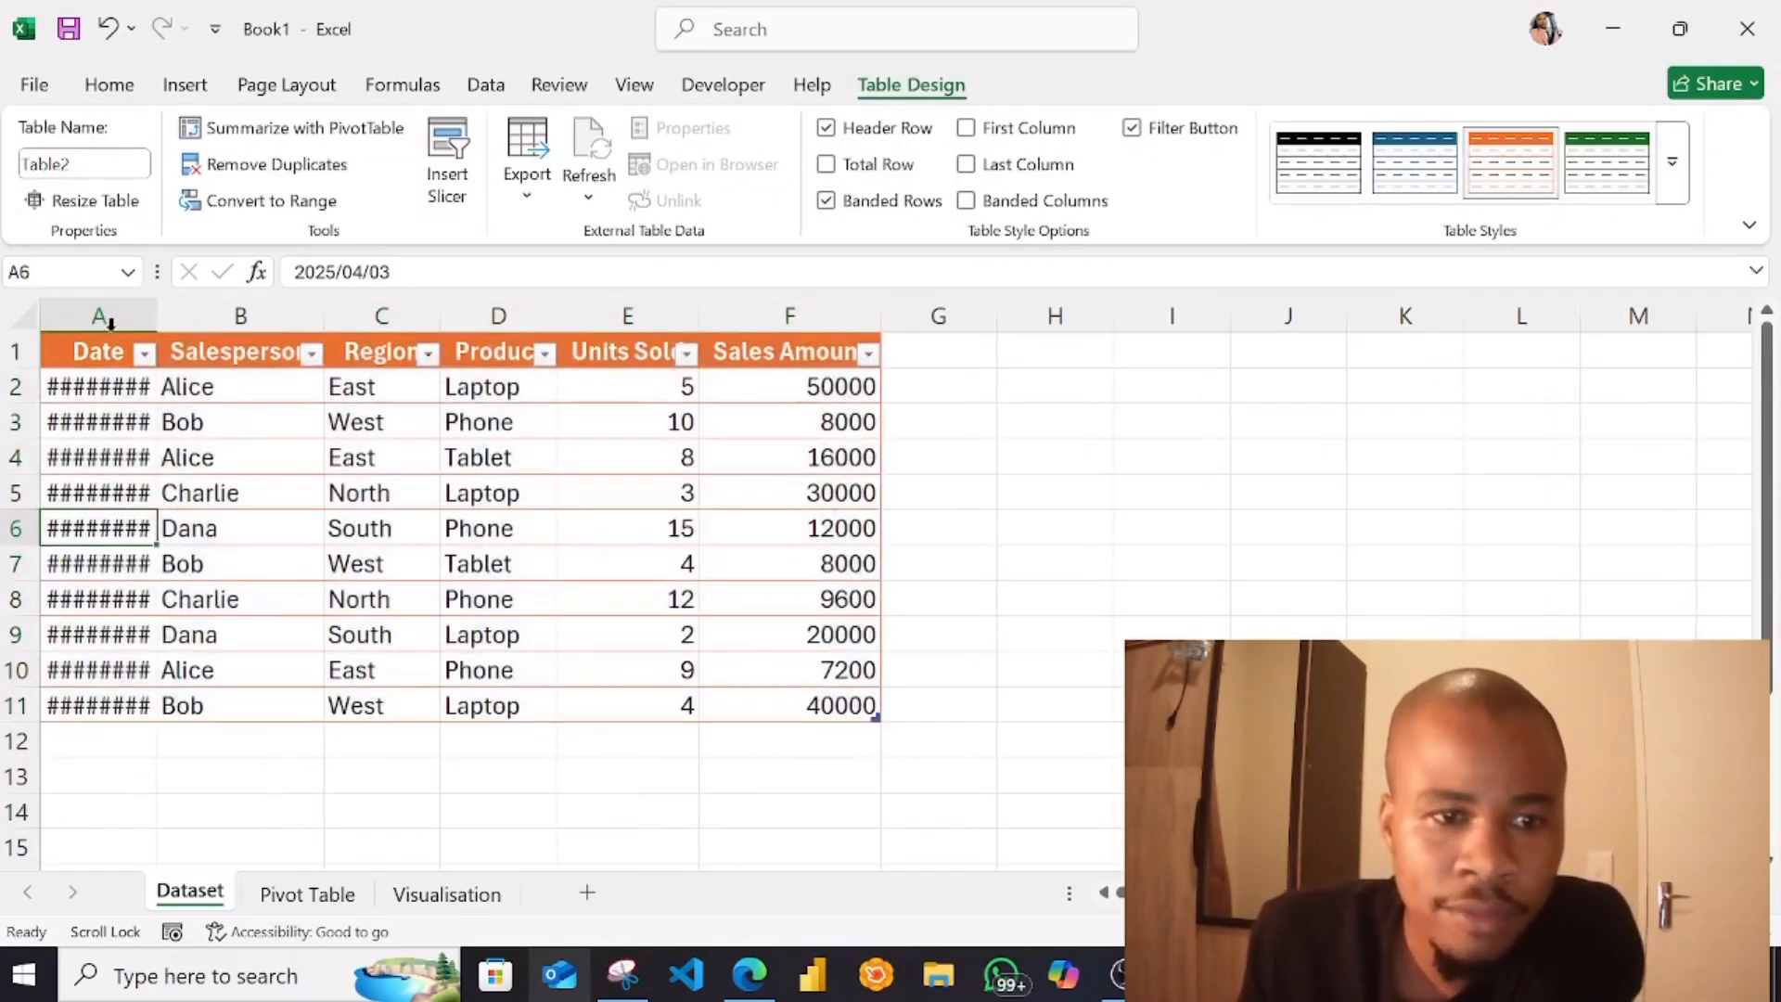
click(99, 315)
drag(158, 316, 214, 324)
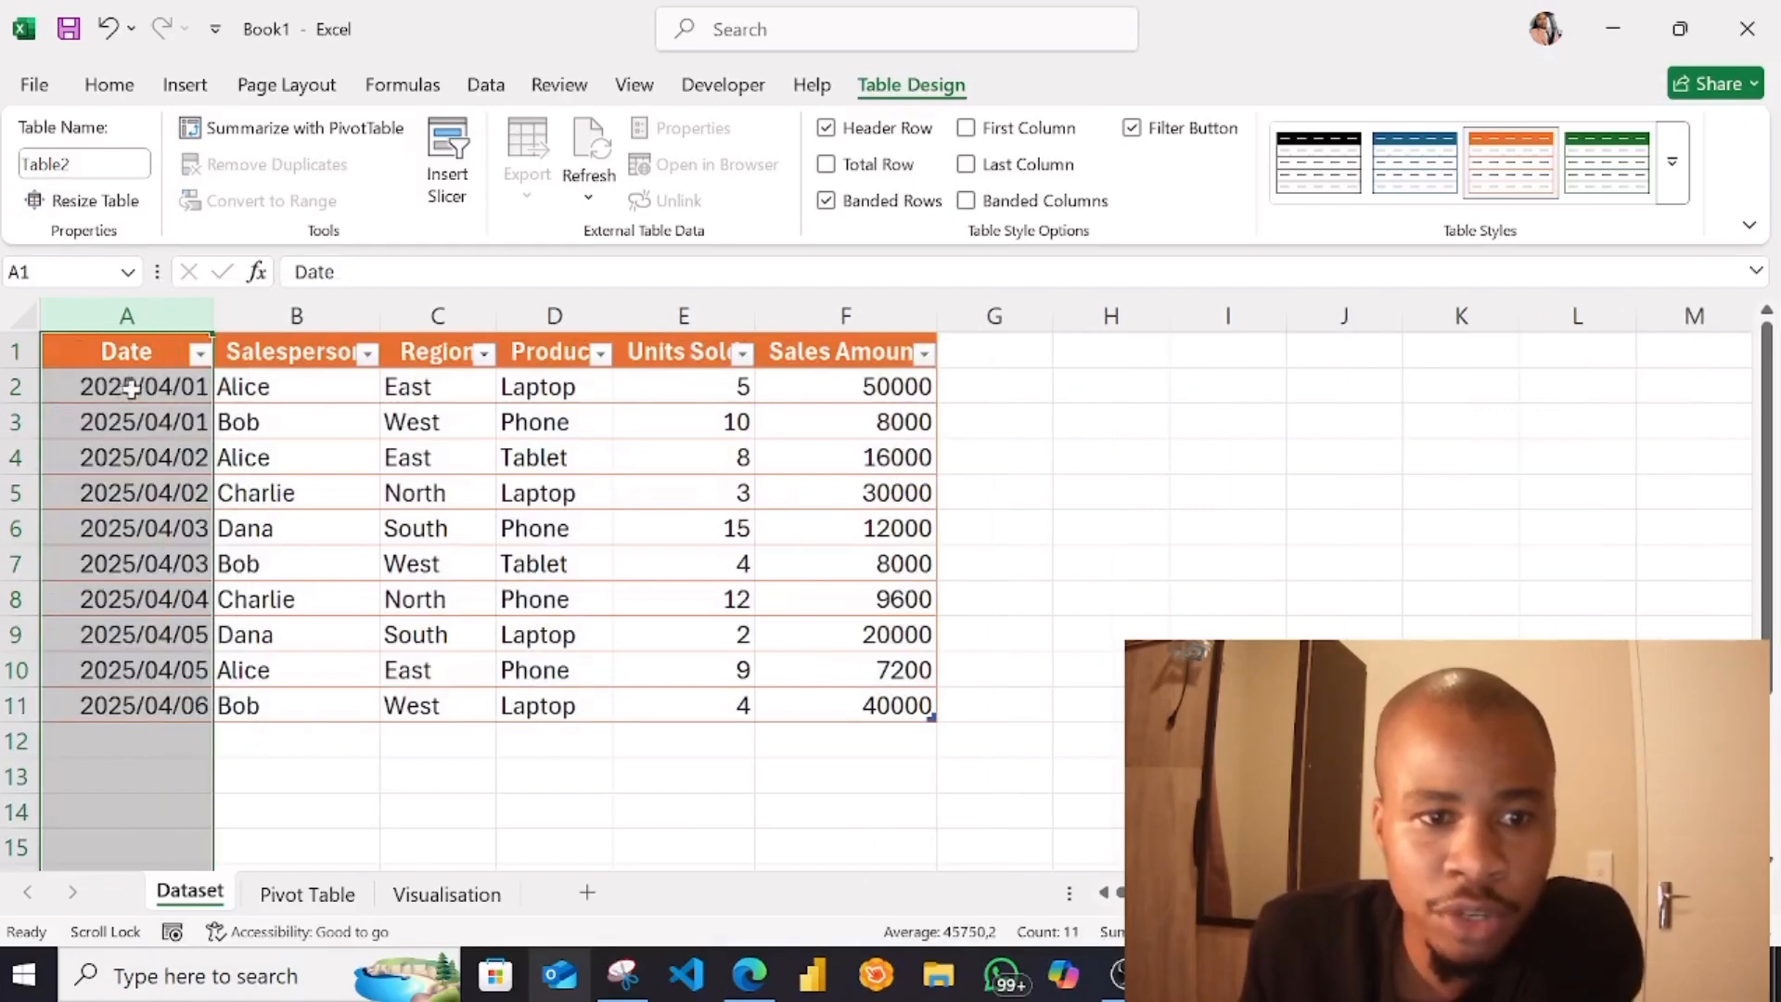
Apply the Short Date number format to the Date column
click(172, 575)
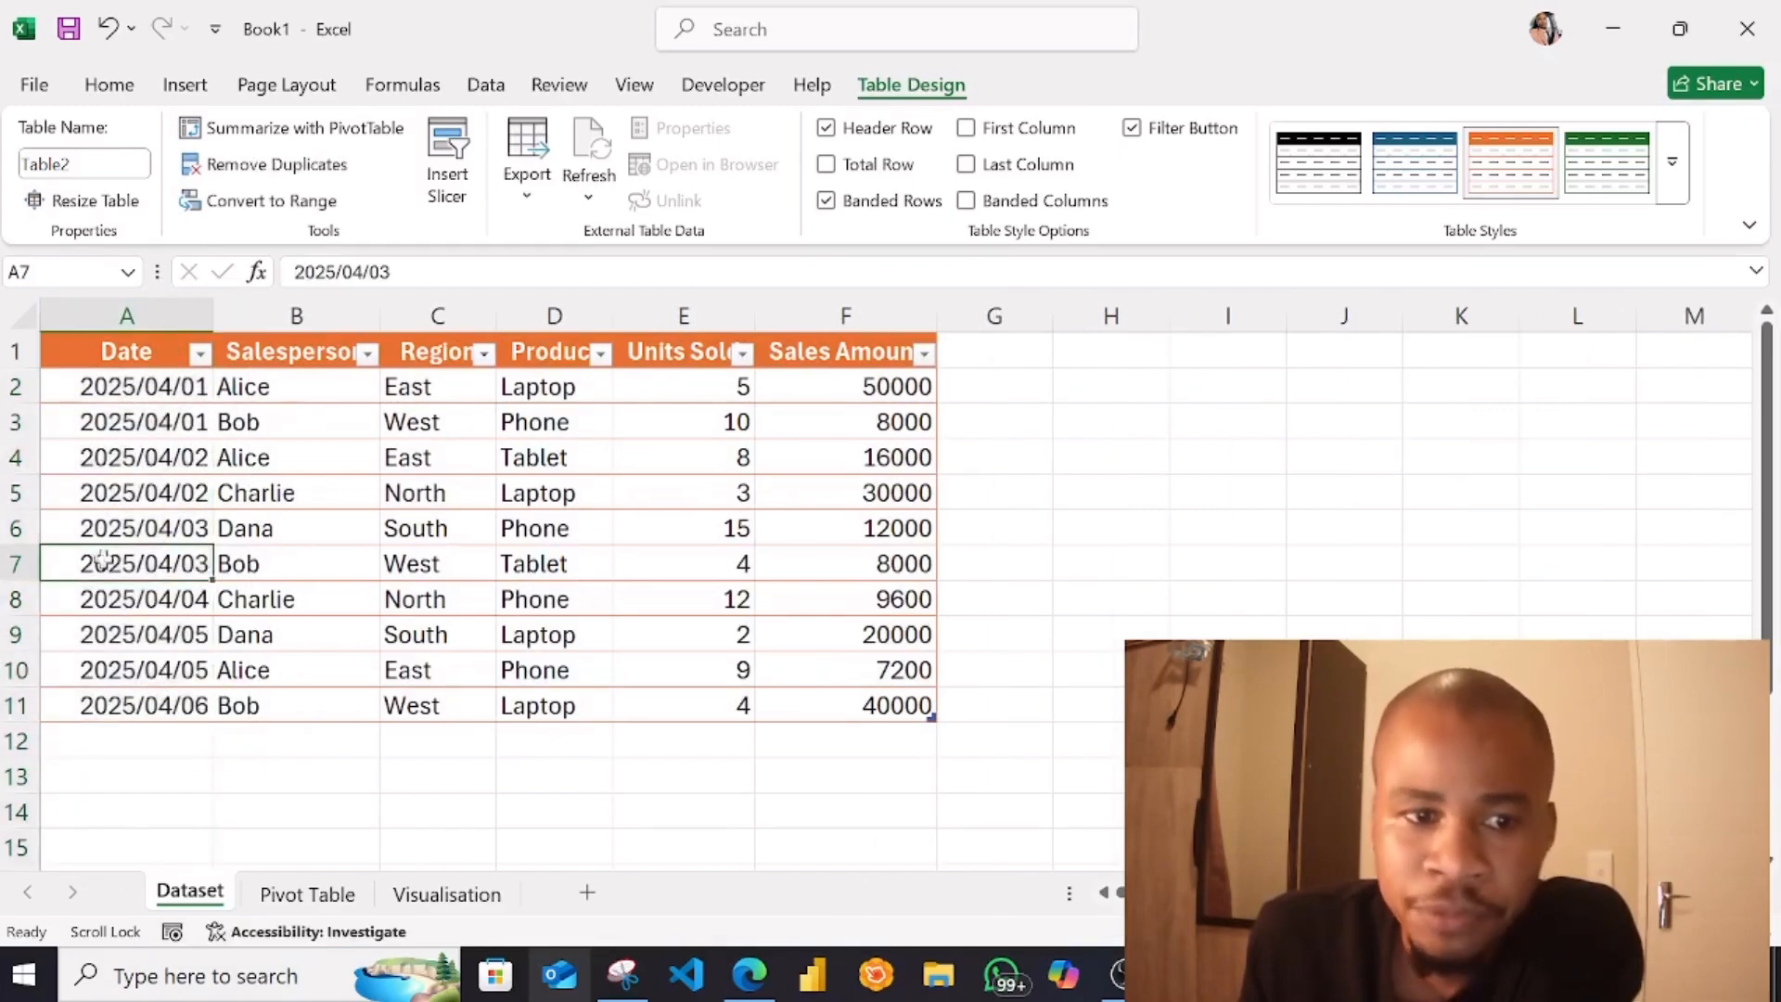
click(142, 309)
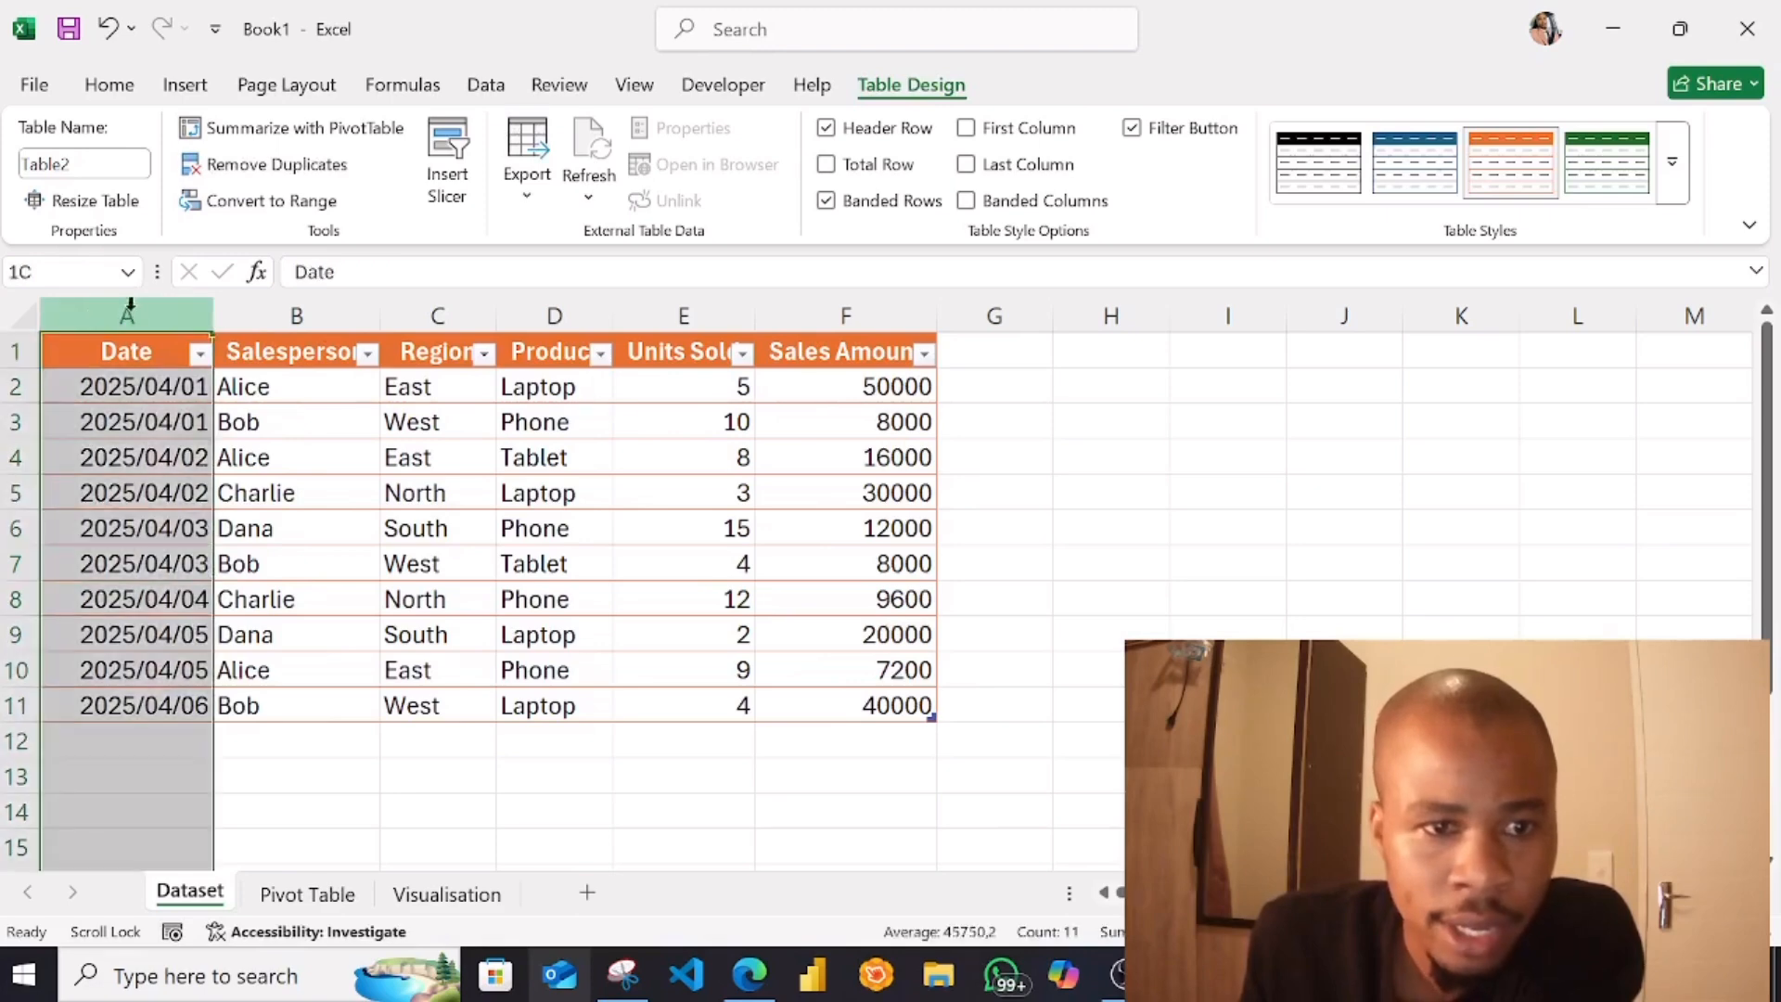
click(109, 86)
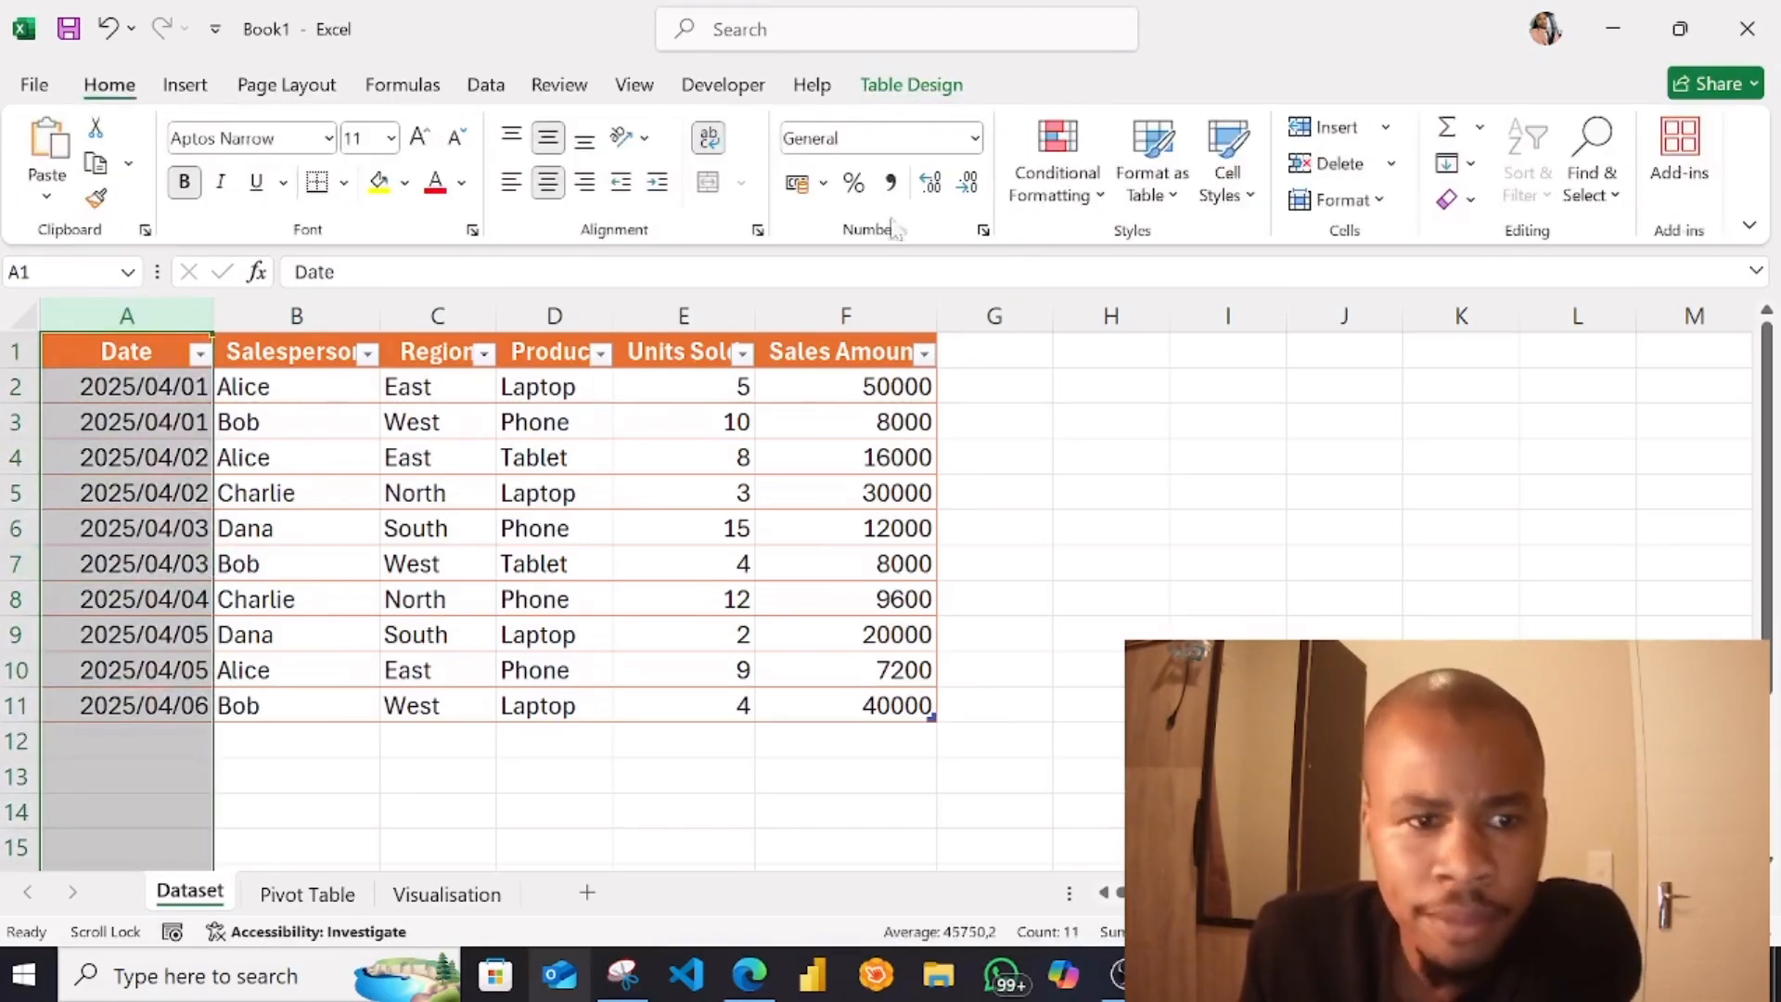
click(974, 138)
click(904, 445)
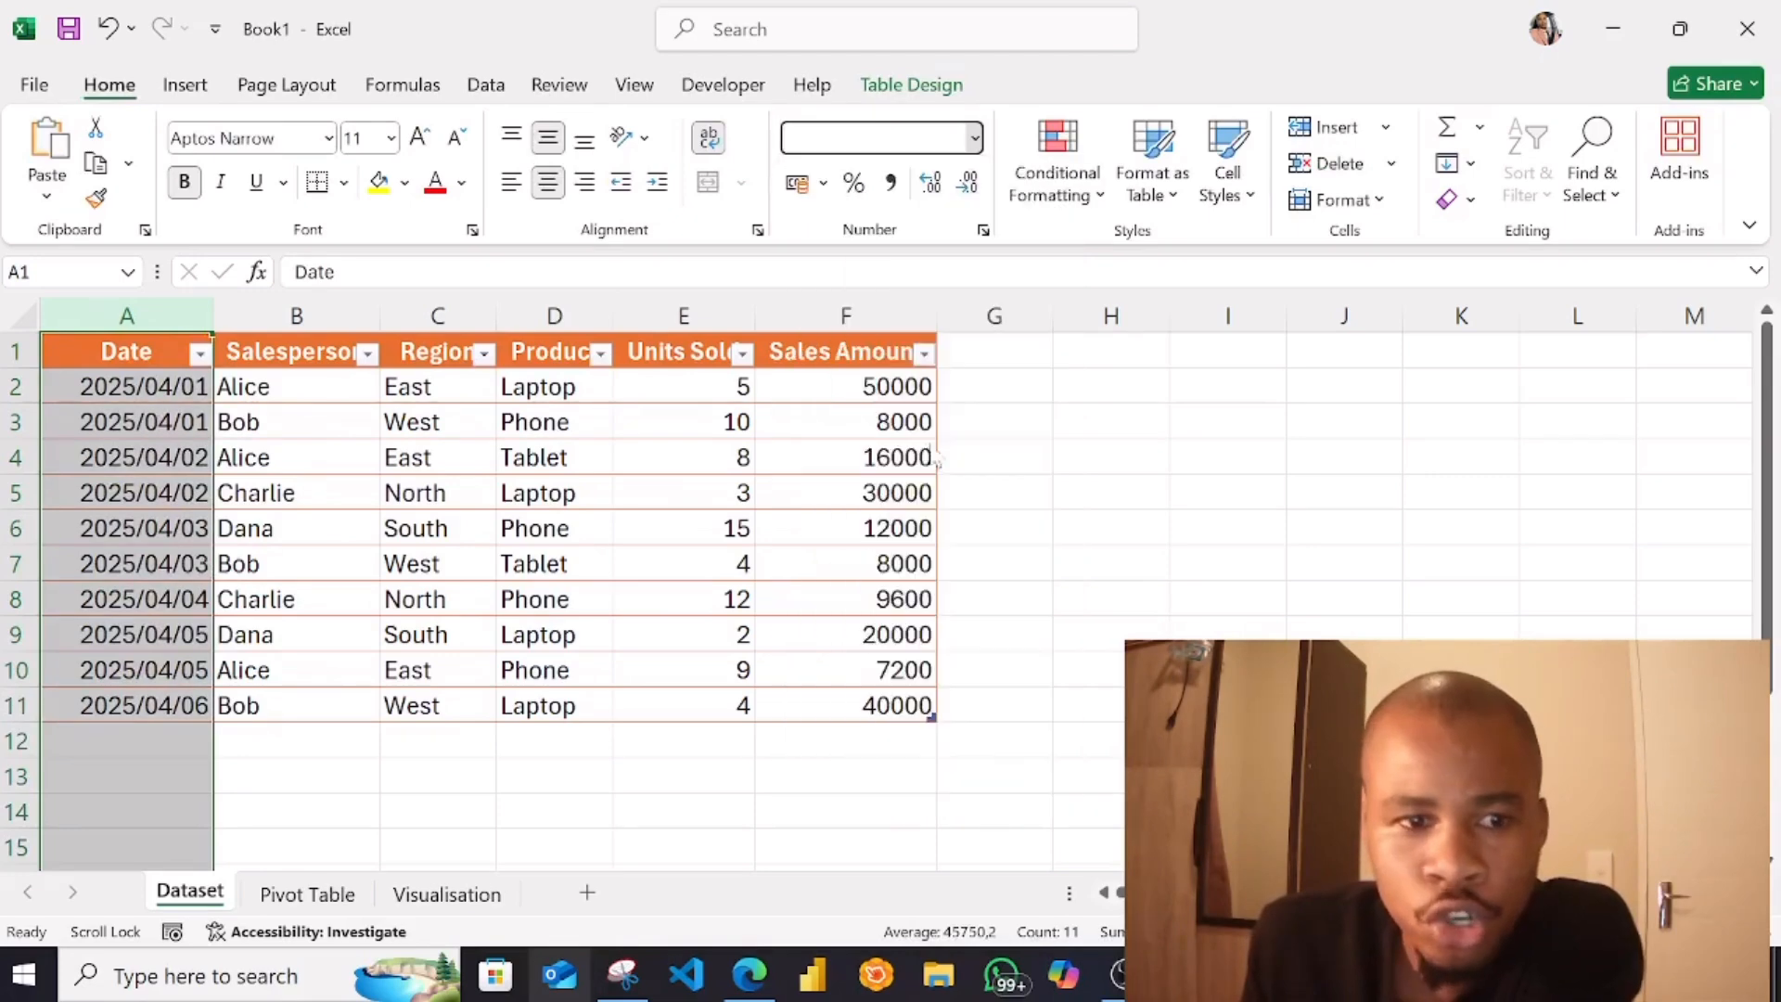
click(869, 445)
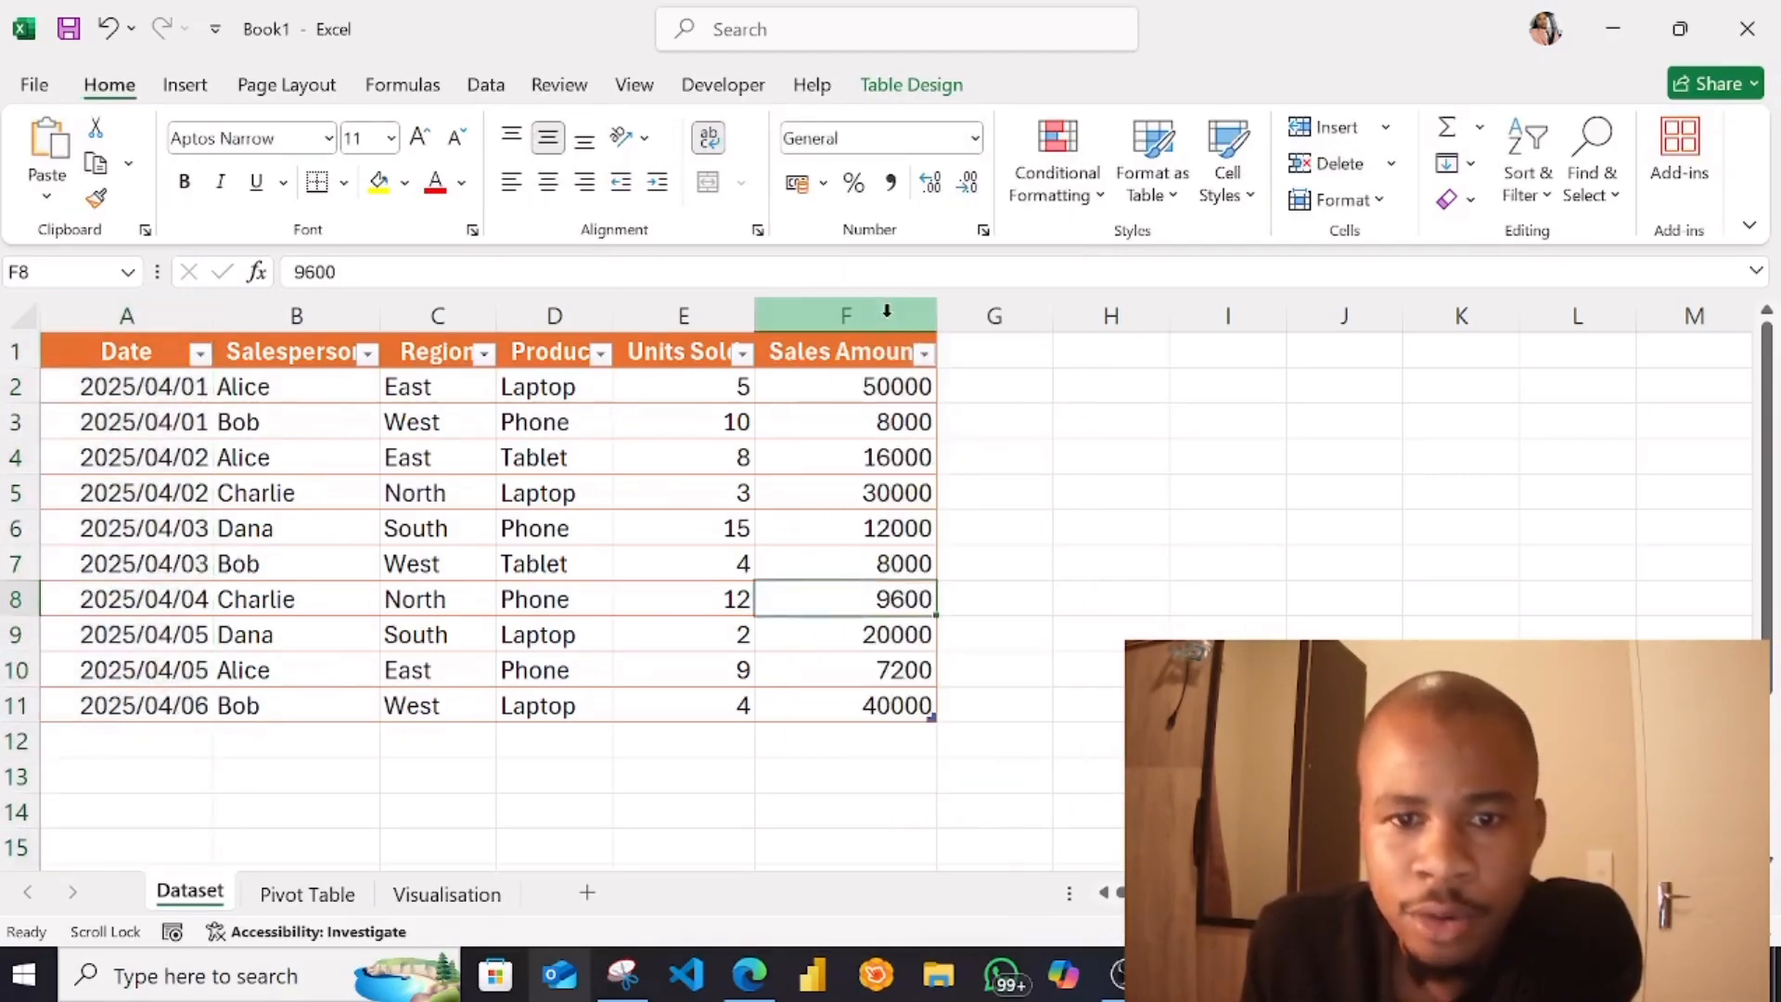
Format the Sales Amount column as Currency with no decimal places
click(882, 314)
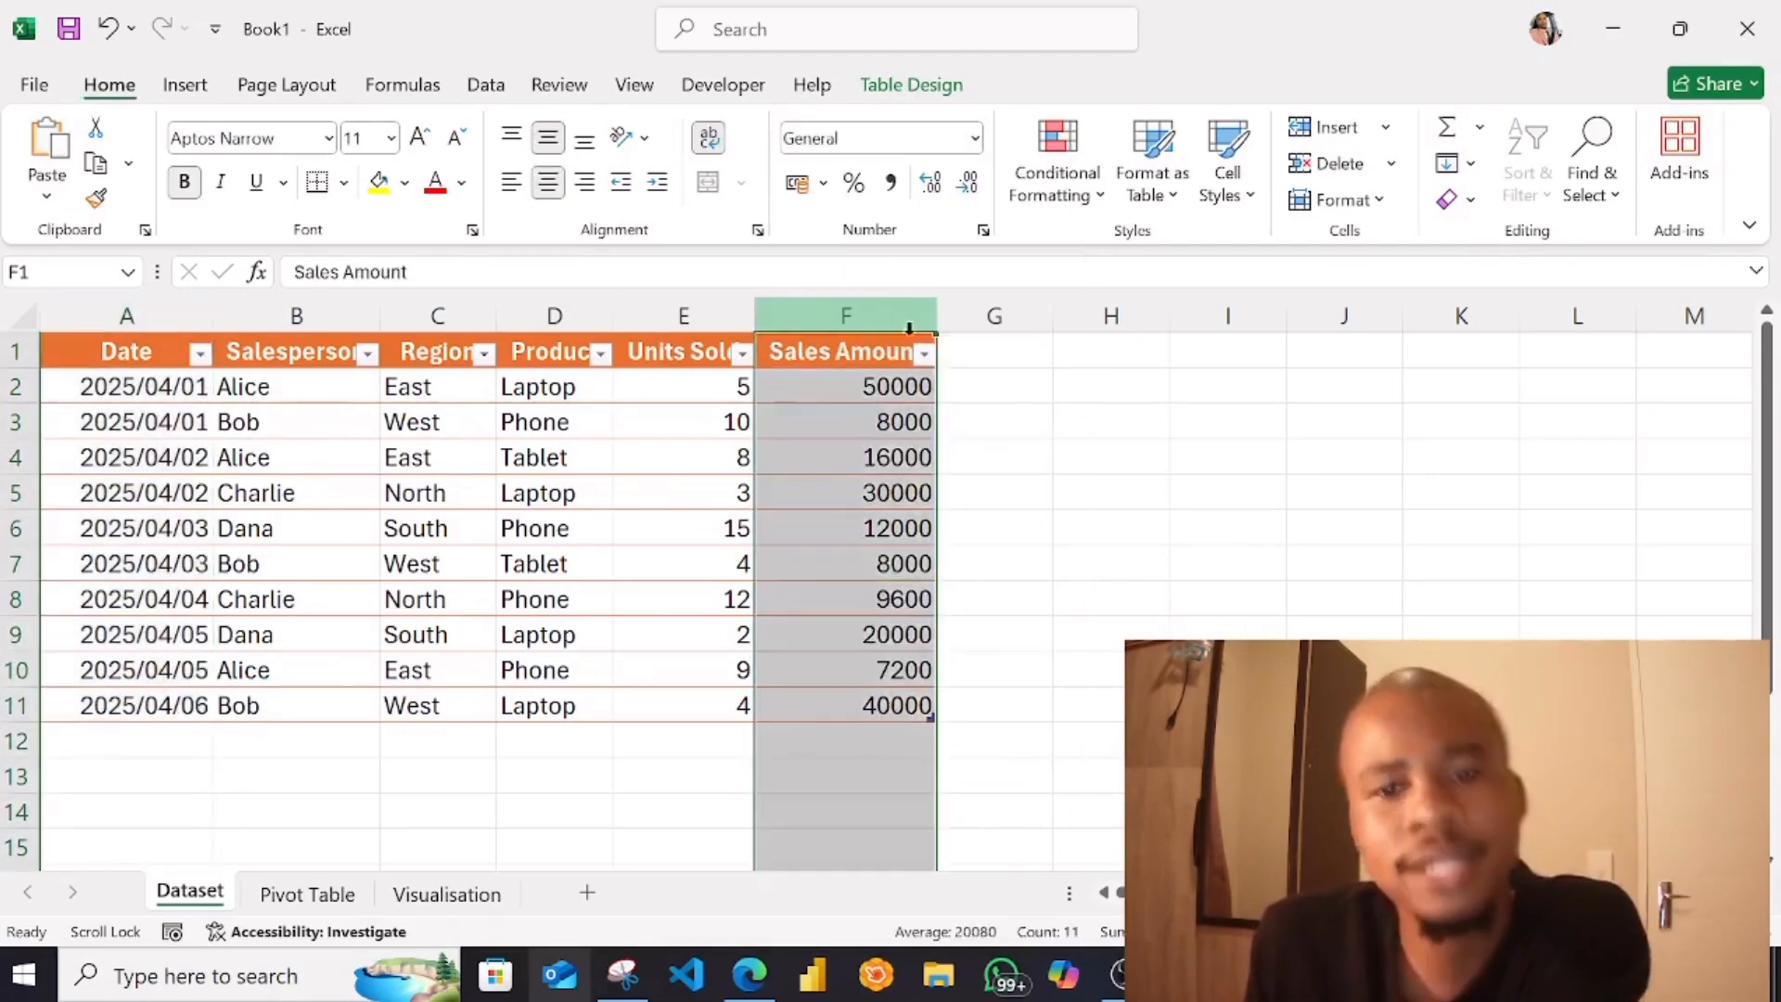
click(974, 138)
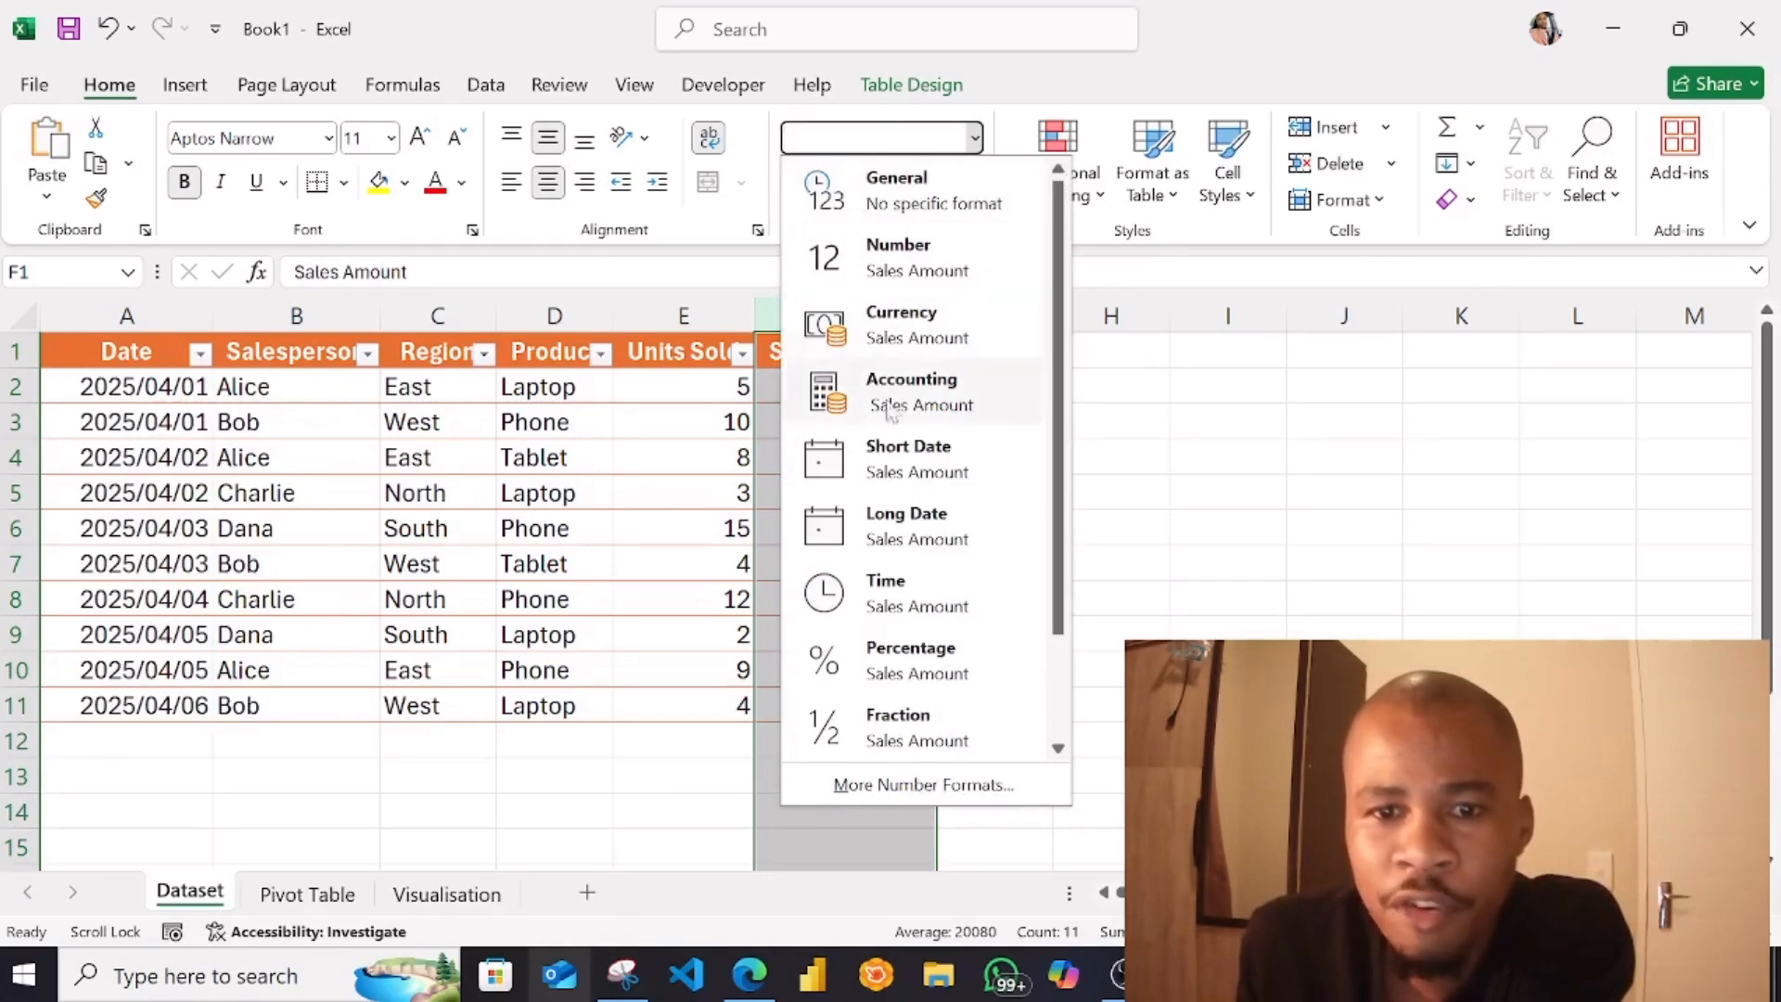
click(942, 323)
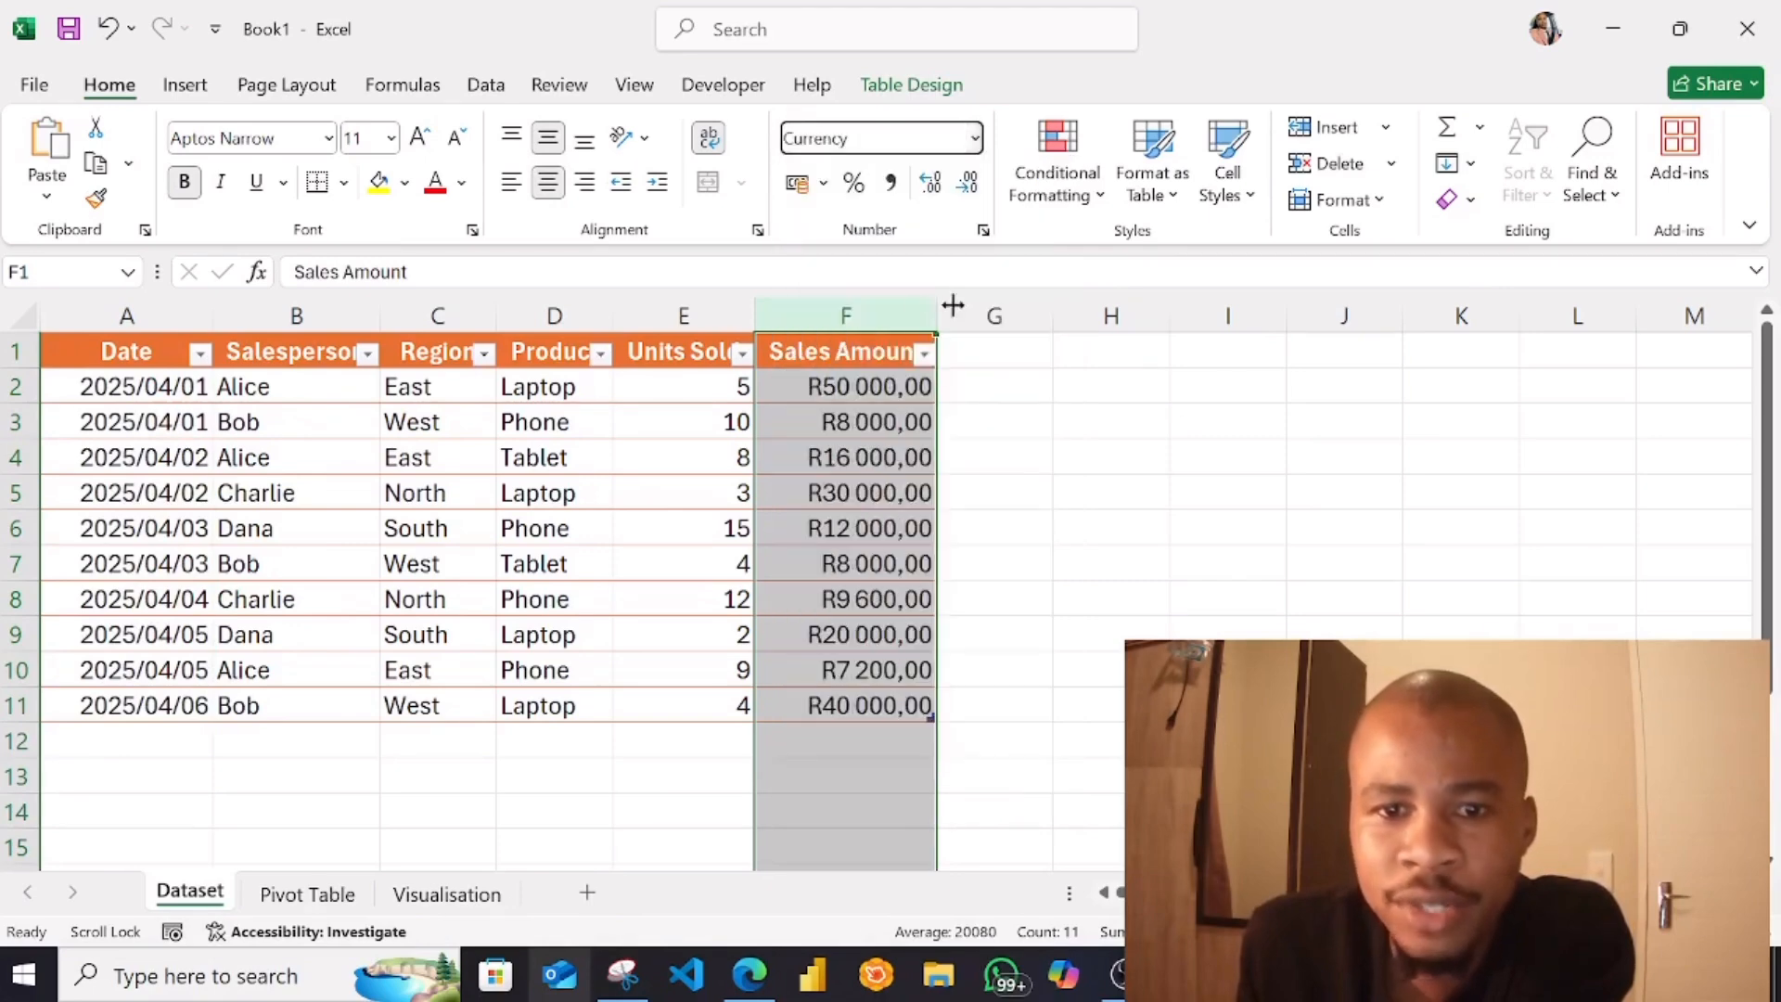
click(968, 182)
click(968, 182)
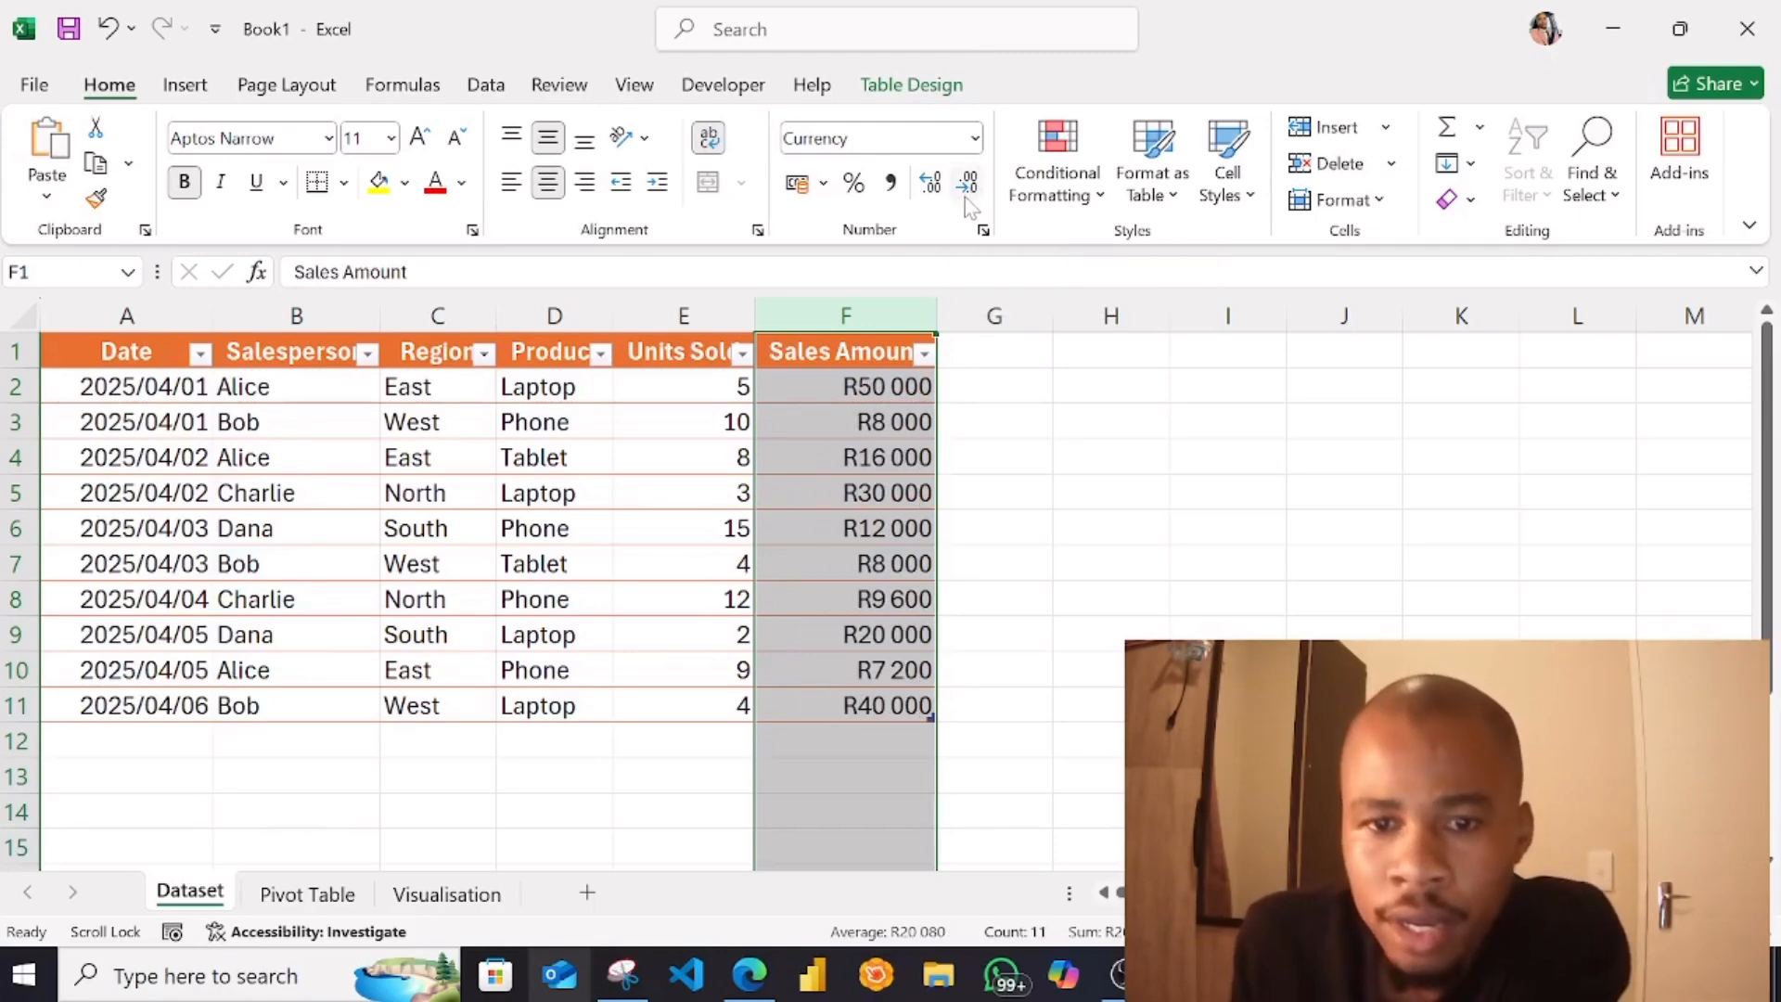
click(985, 430)
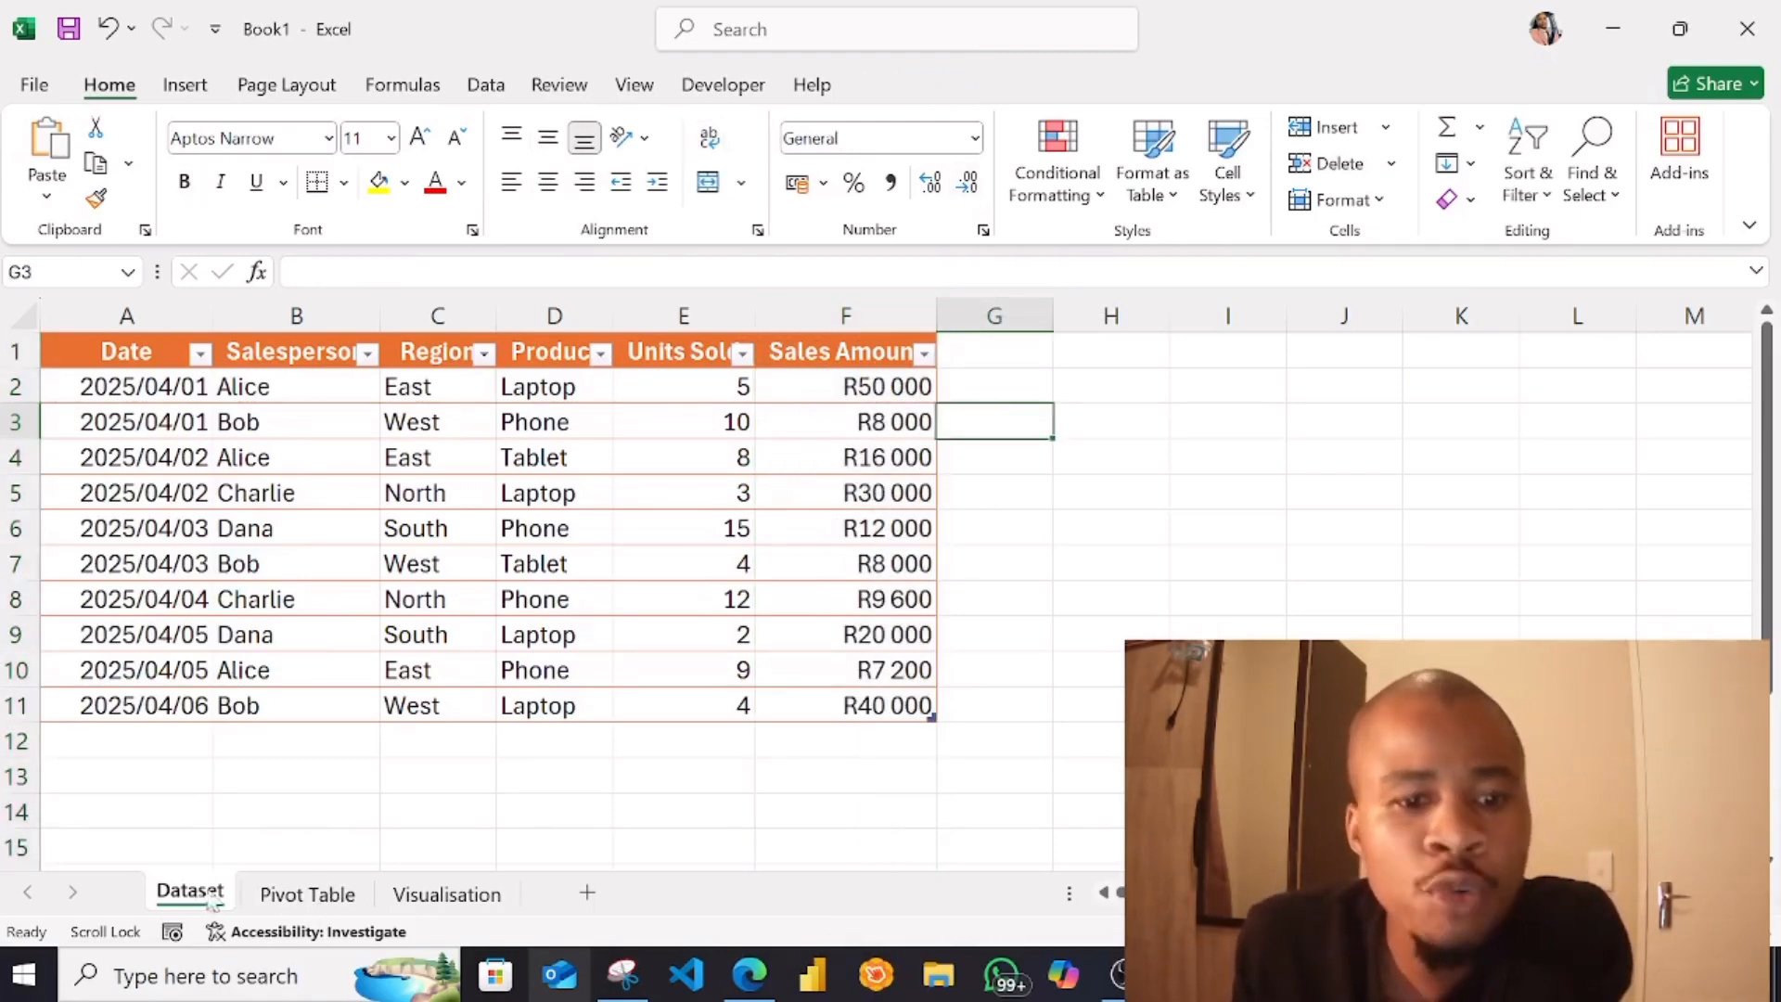
Look at the Pivot Table and Visualisation sheets, and return to the Dataset sheet
click(297, 892)
click(213, 891)
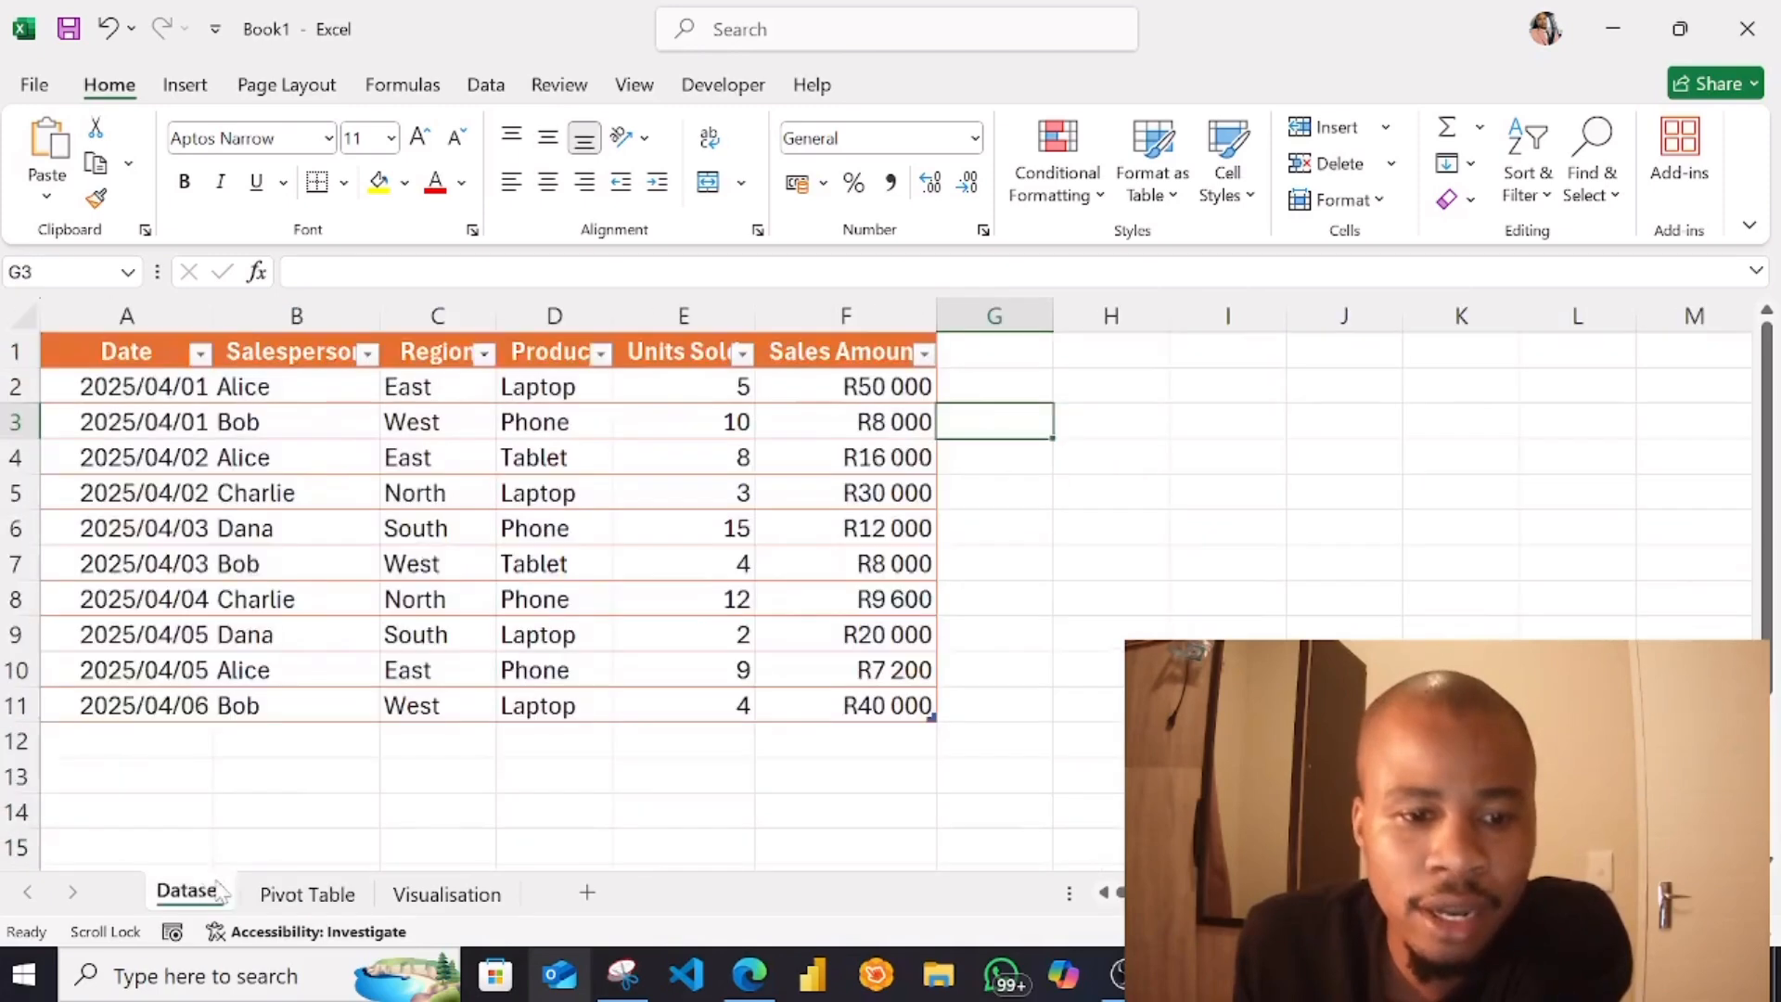
click(284, 898)
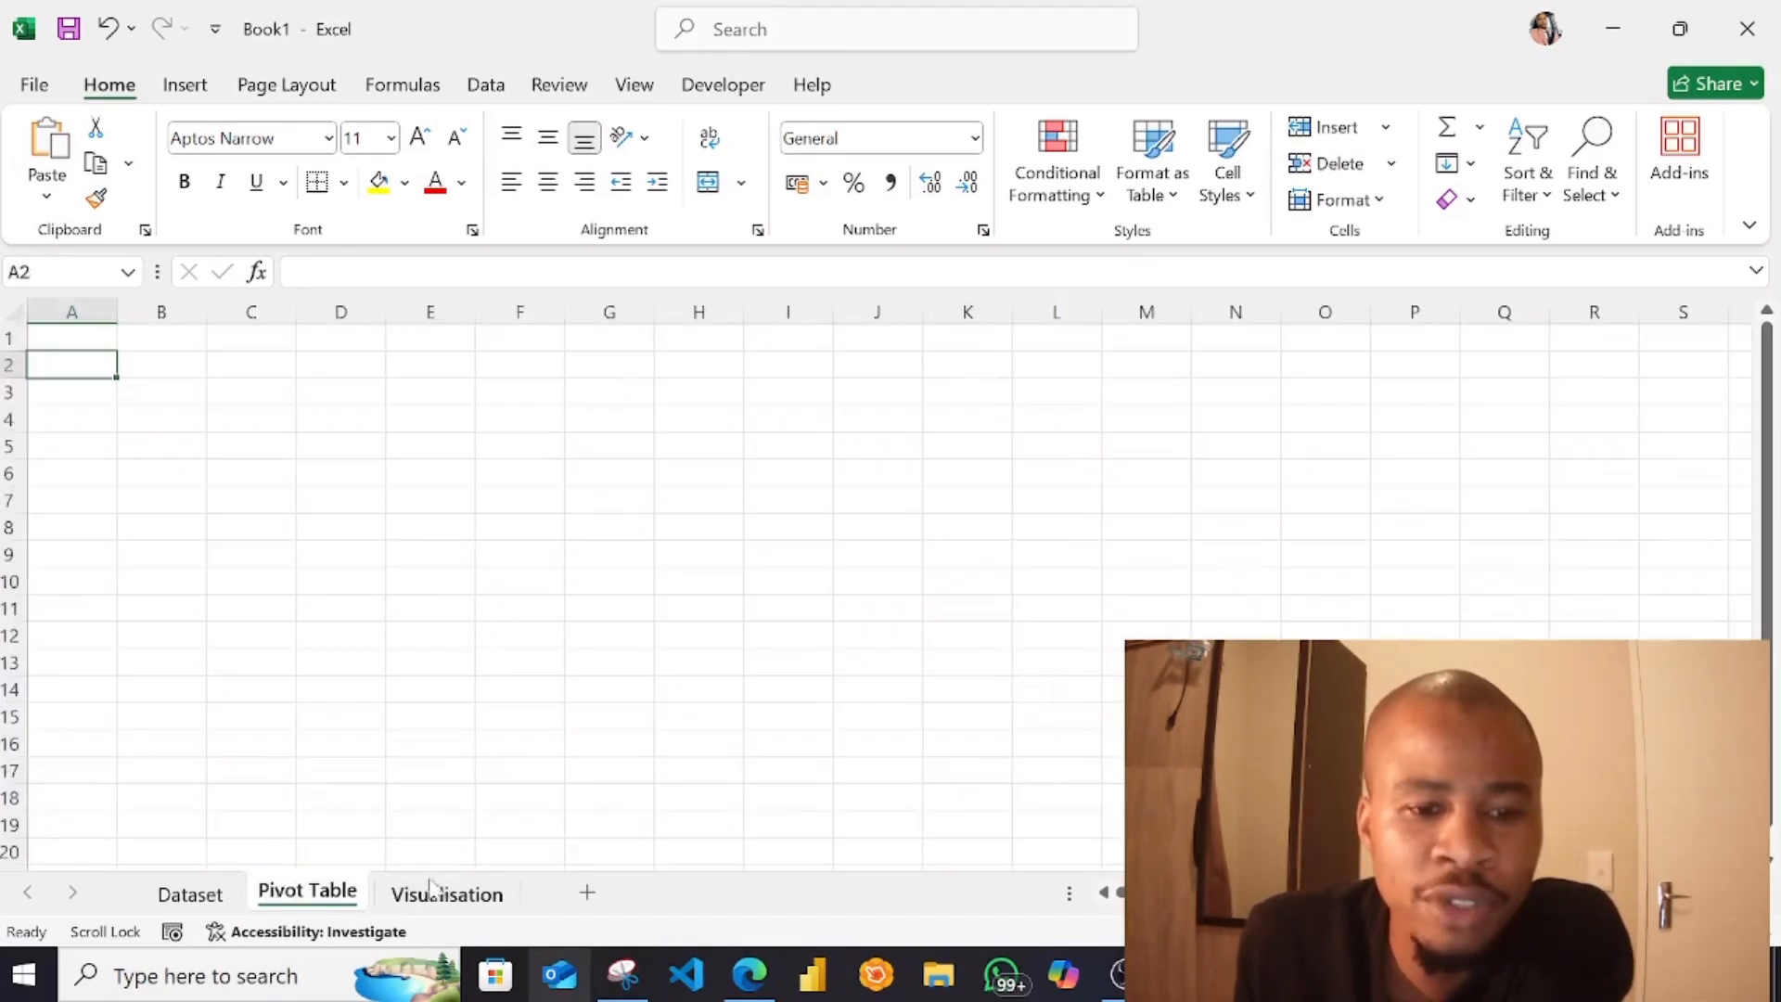
click(446, 895)
click(185, 892)
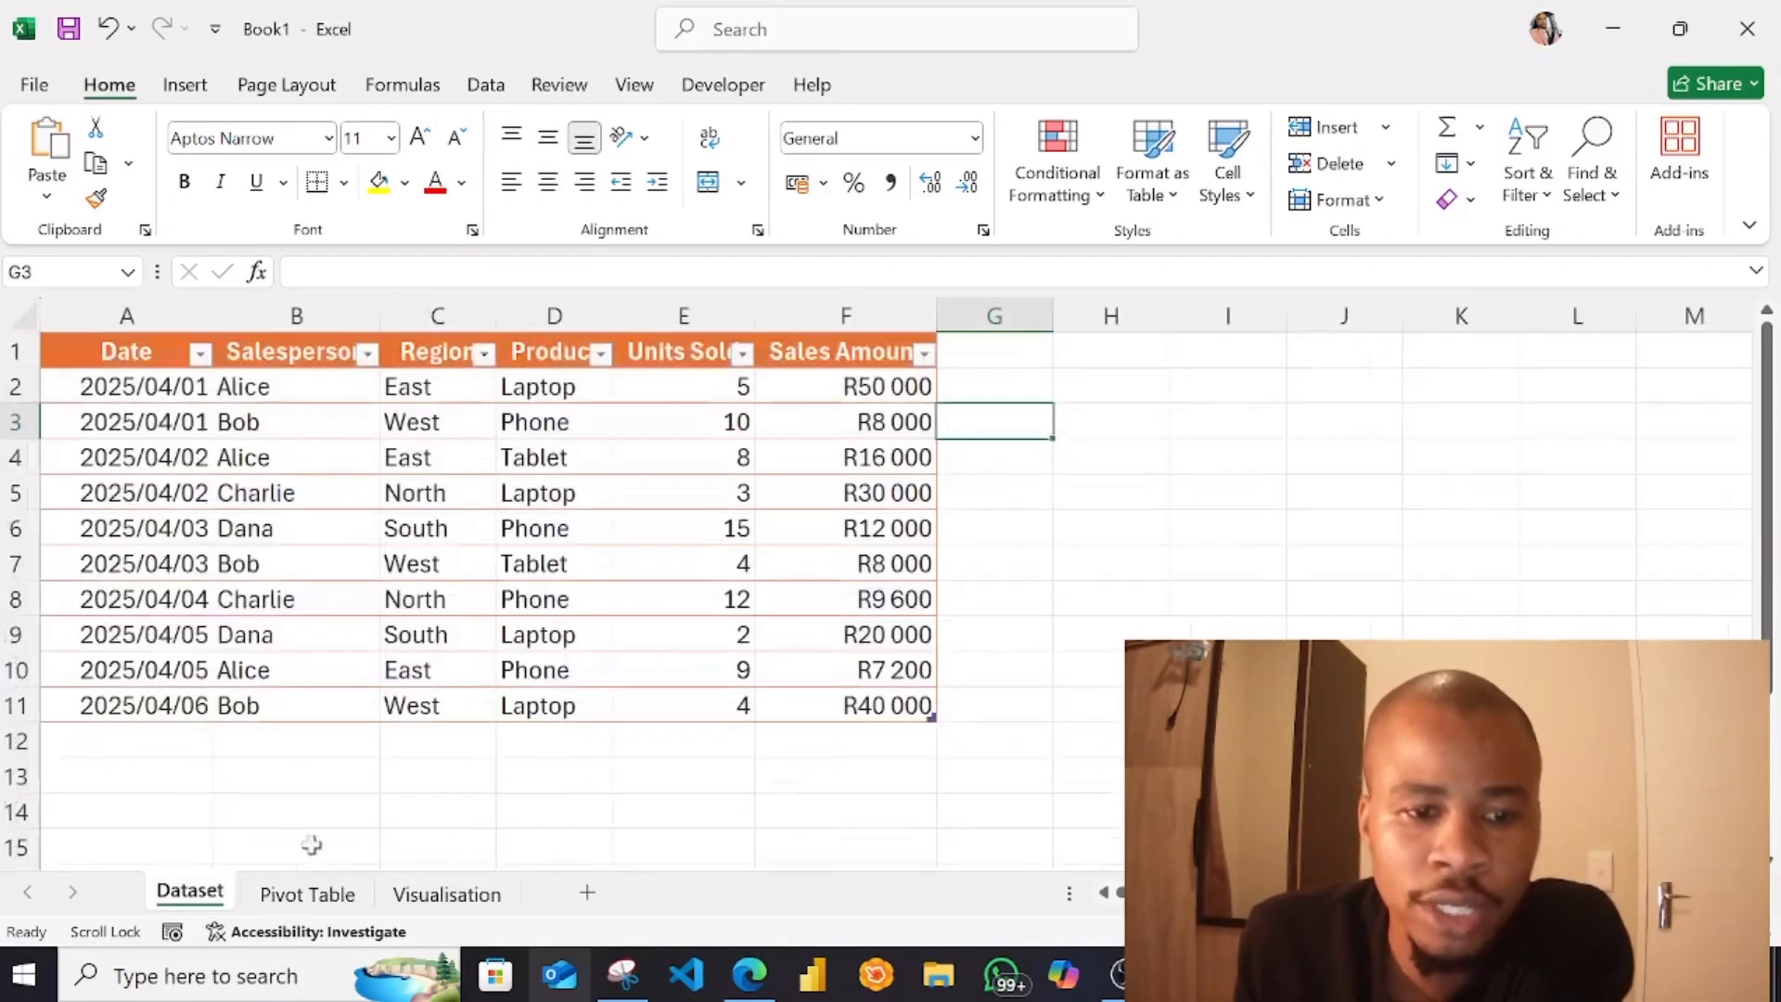
Create a PivotTable from the Dataset table (A1:F11) and place it in the existing Pivot Table worksheet at cell A2
click(239, 741)
drag(142, 362, 833, 705)
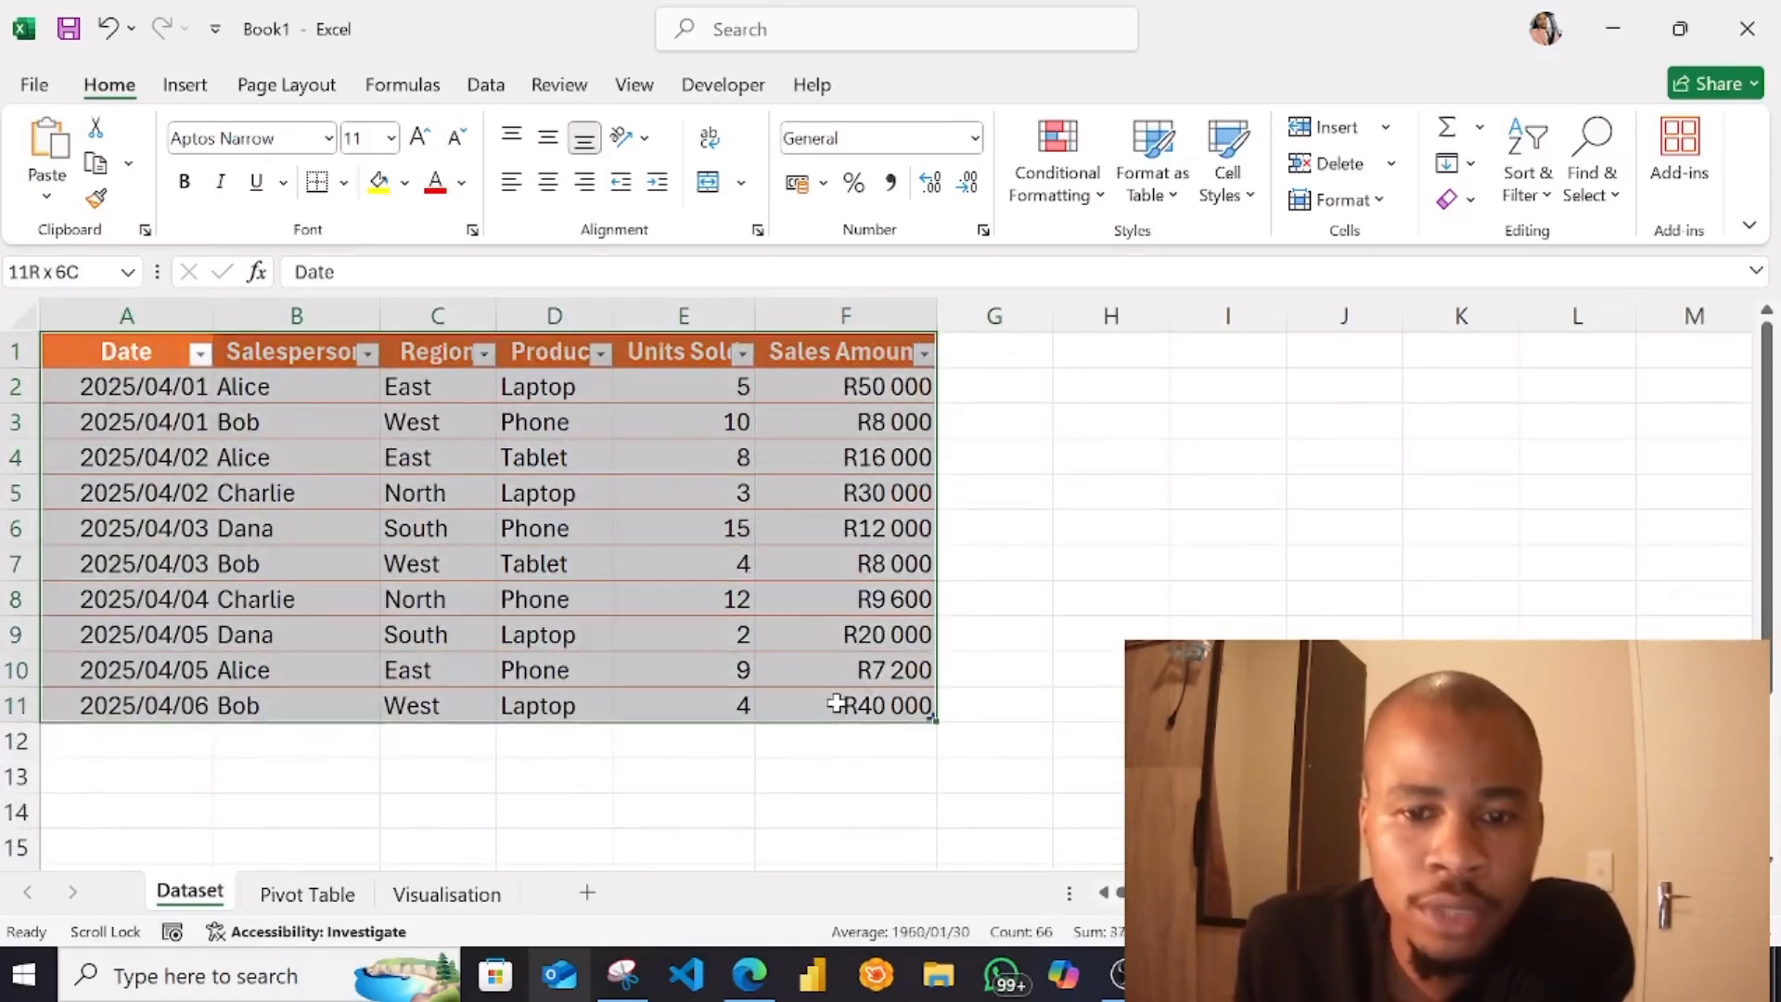
click(185, 84)
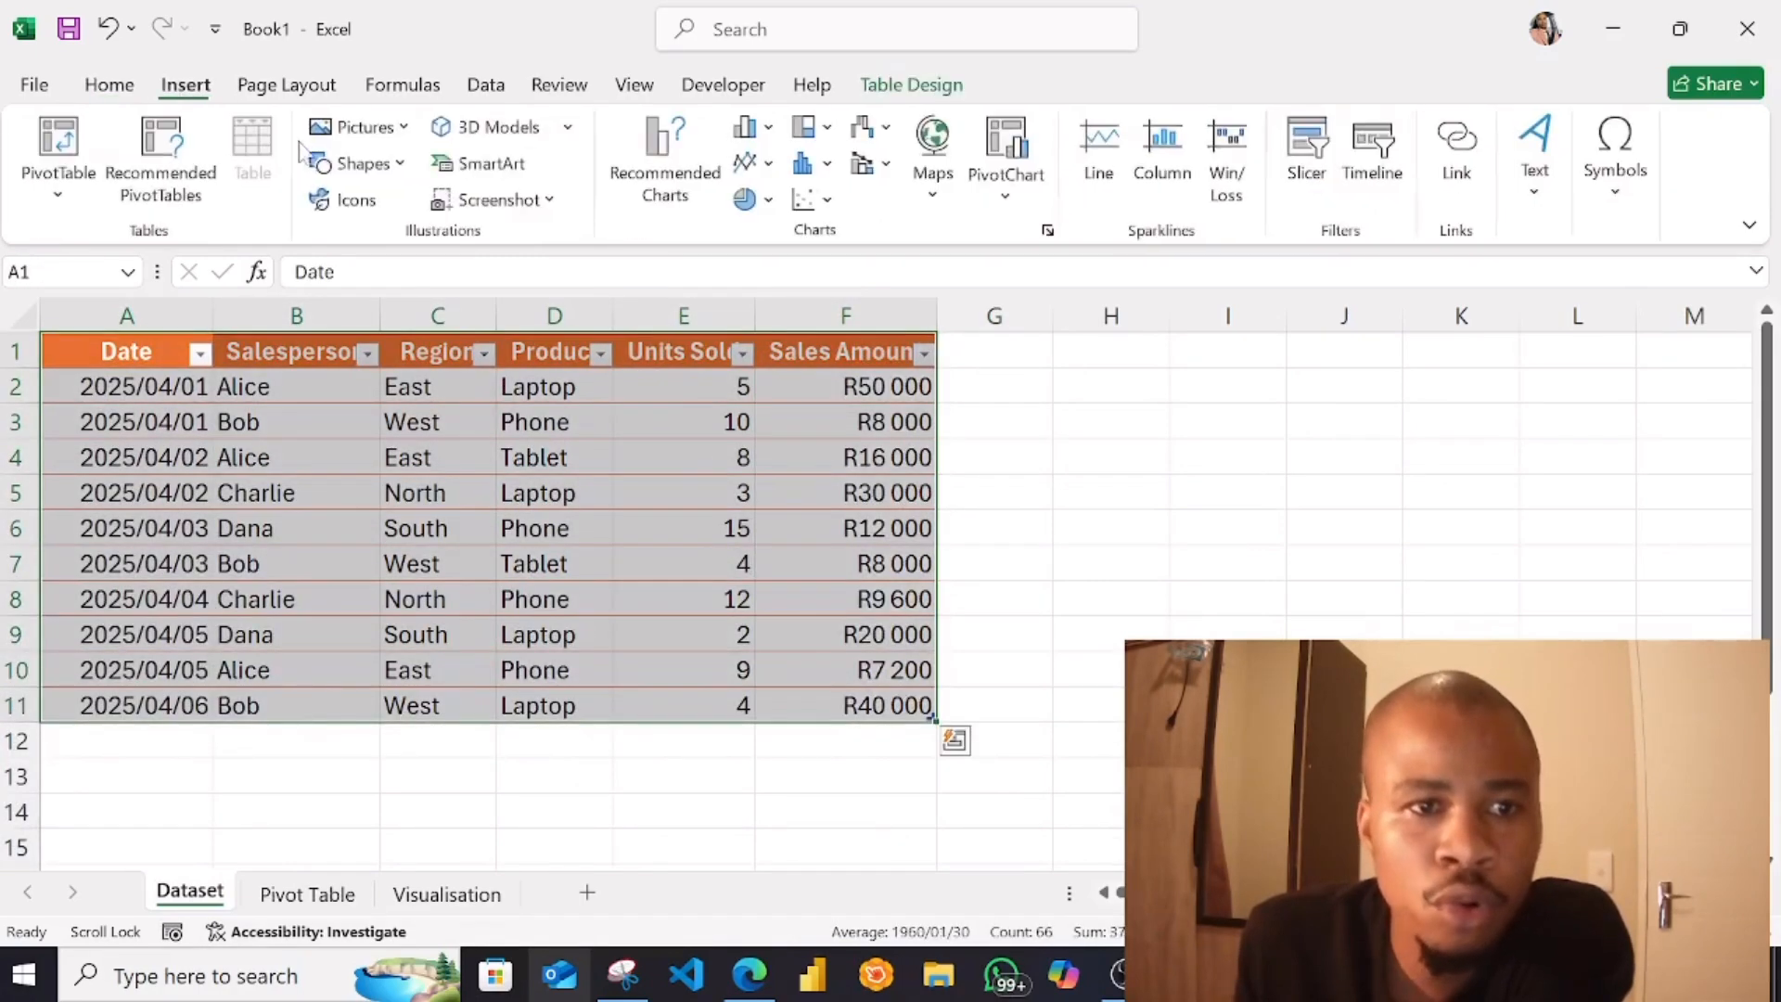
click(58, 186)
click(139, 241)
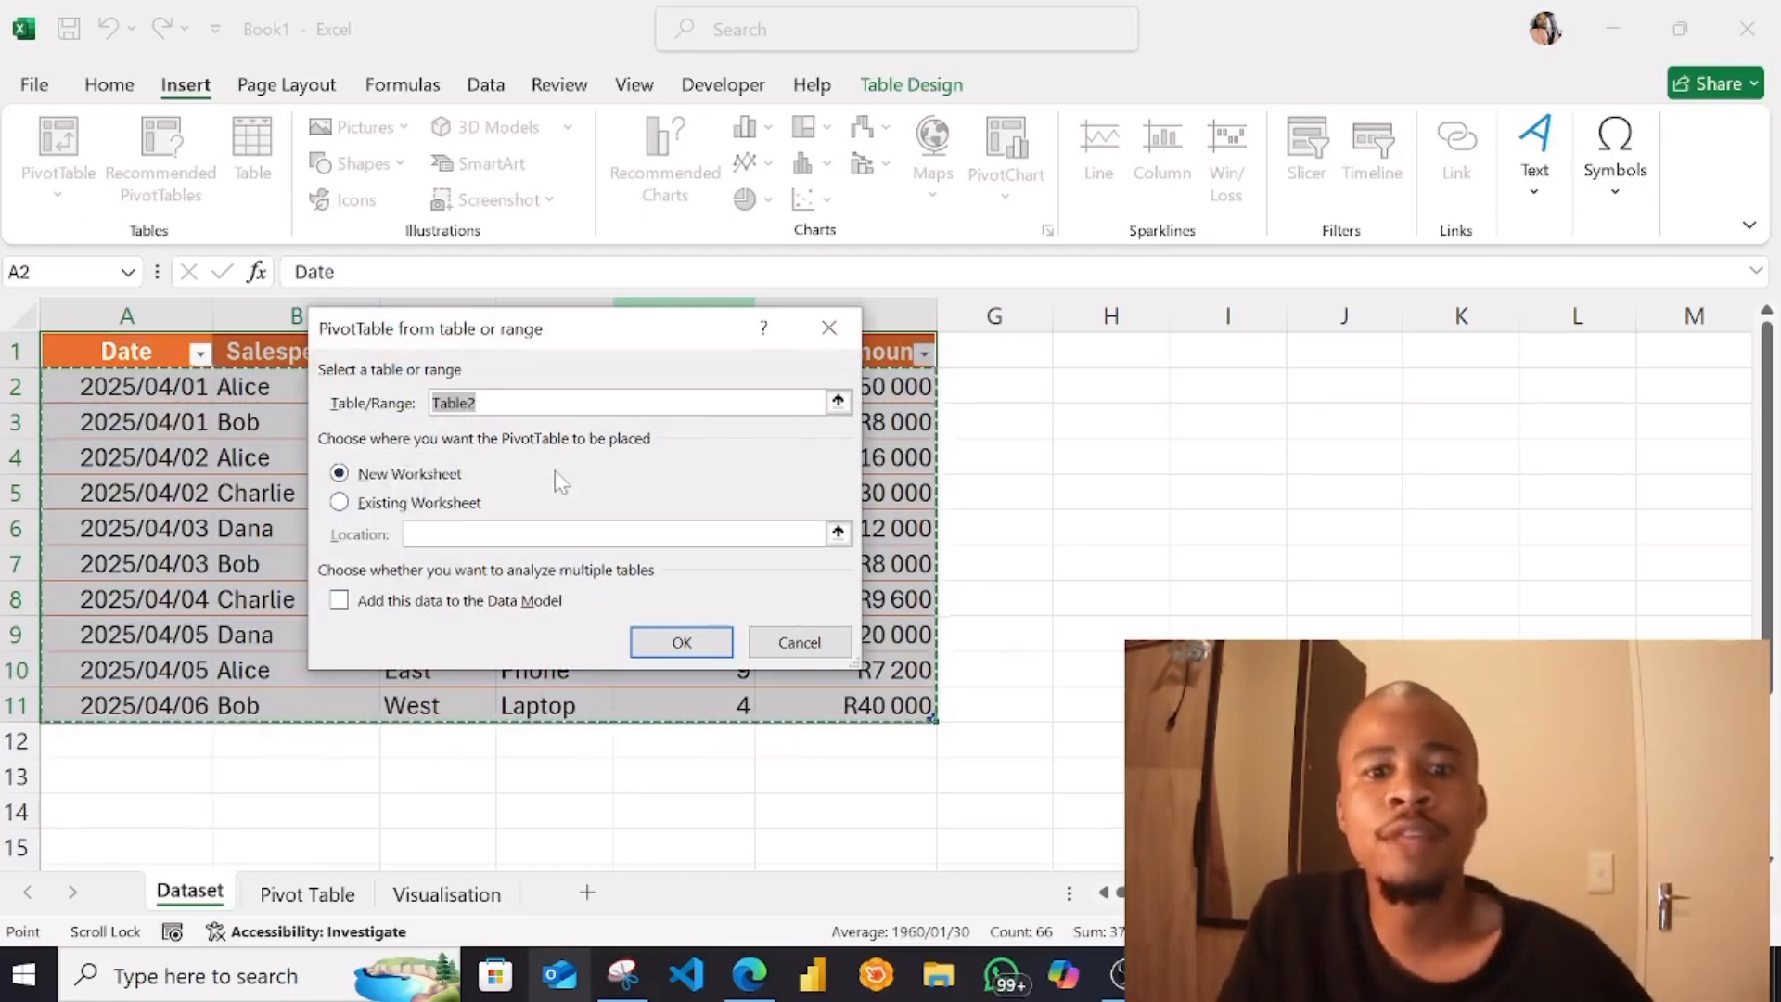
click(367, 508)
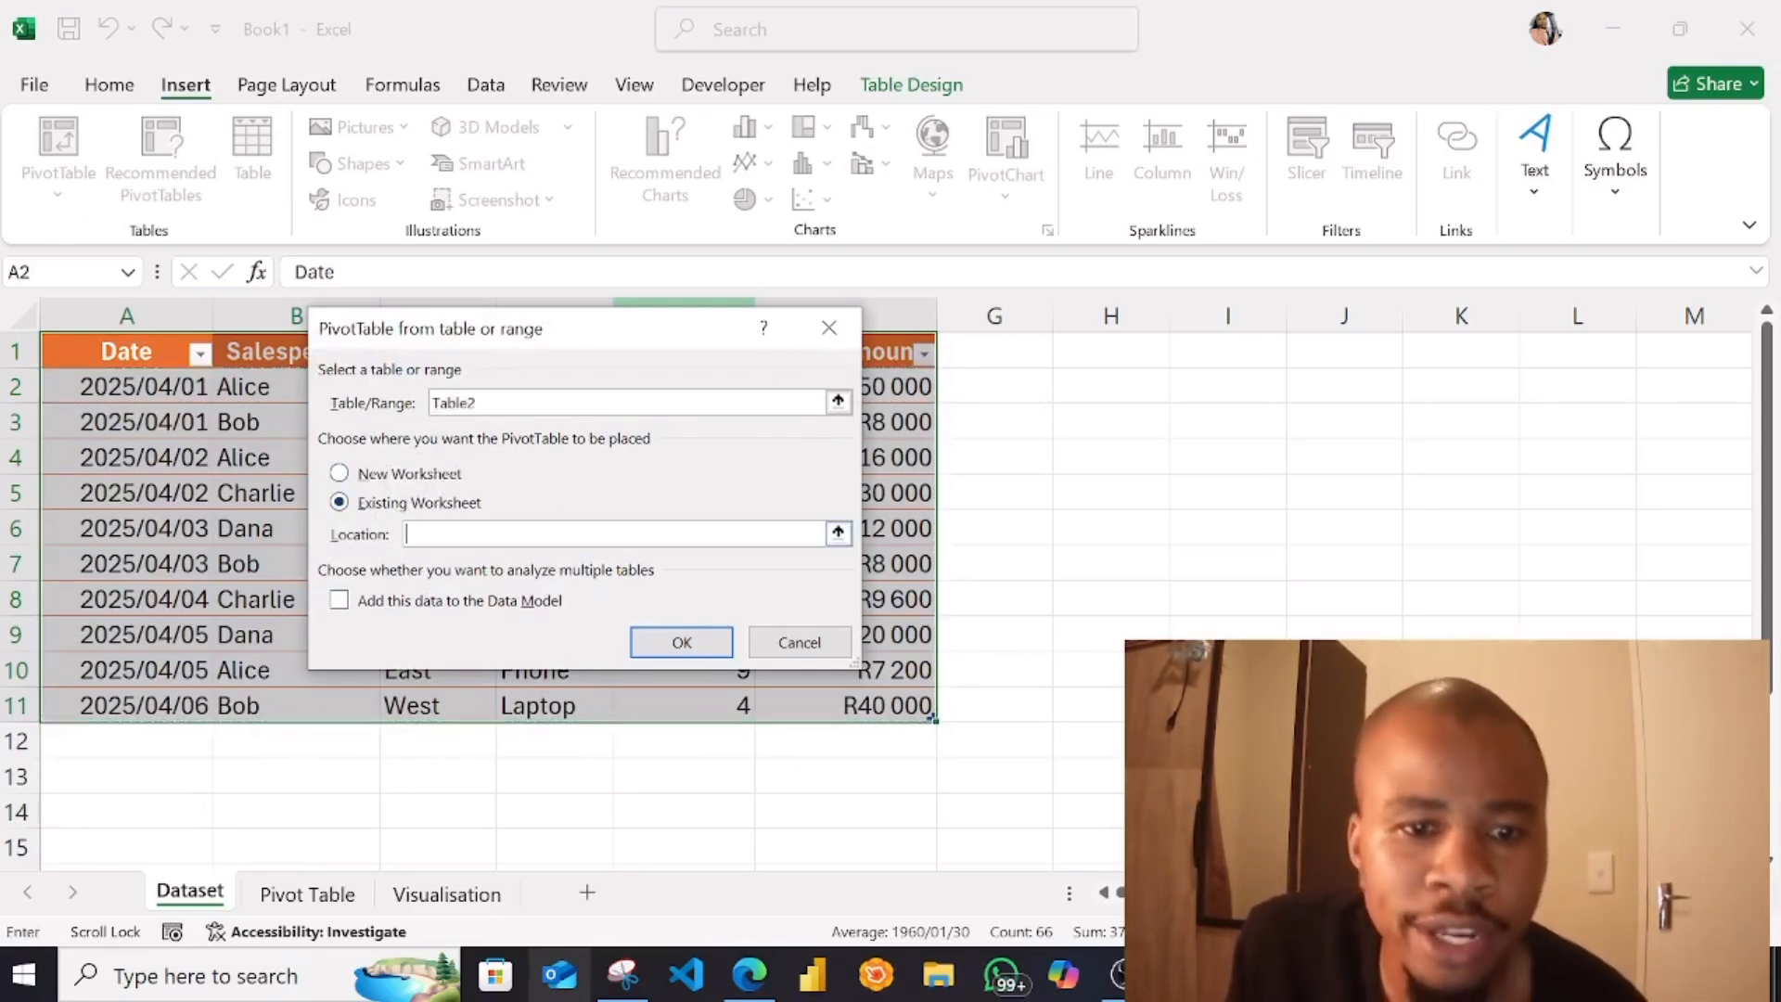
click(659, 640)
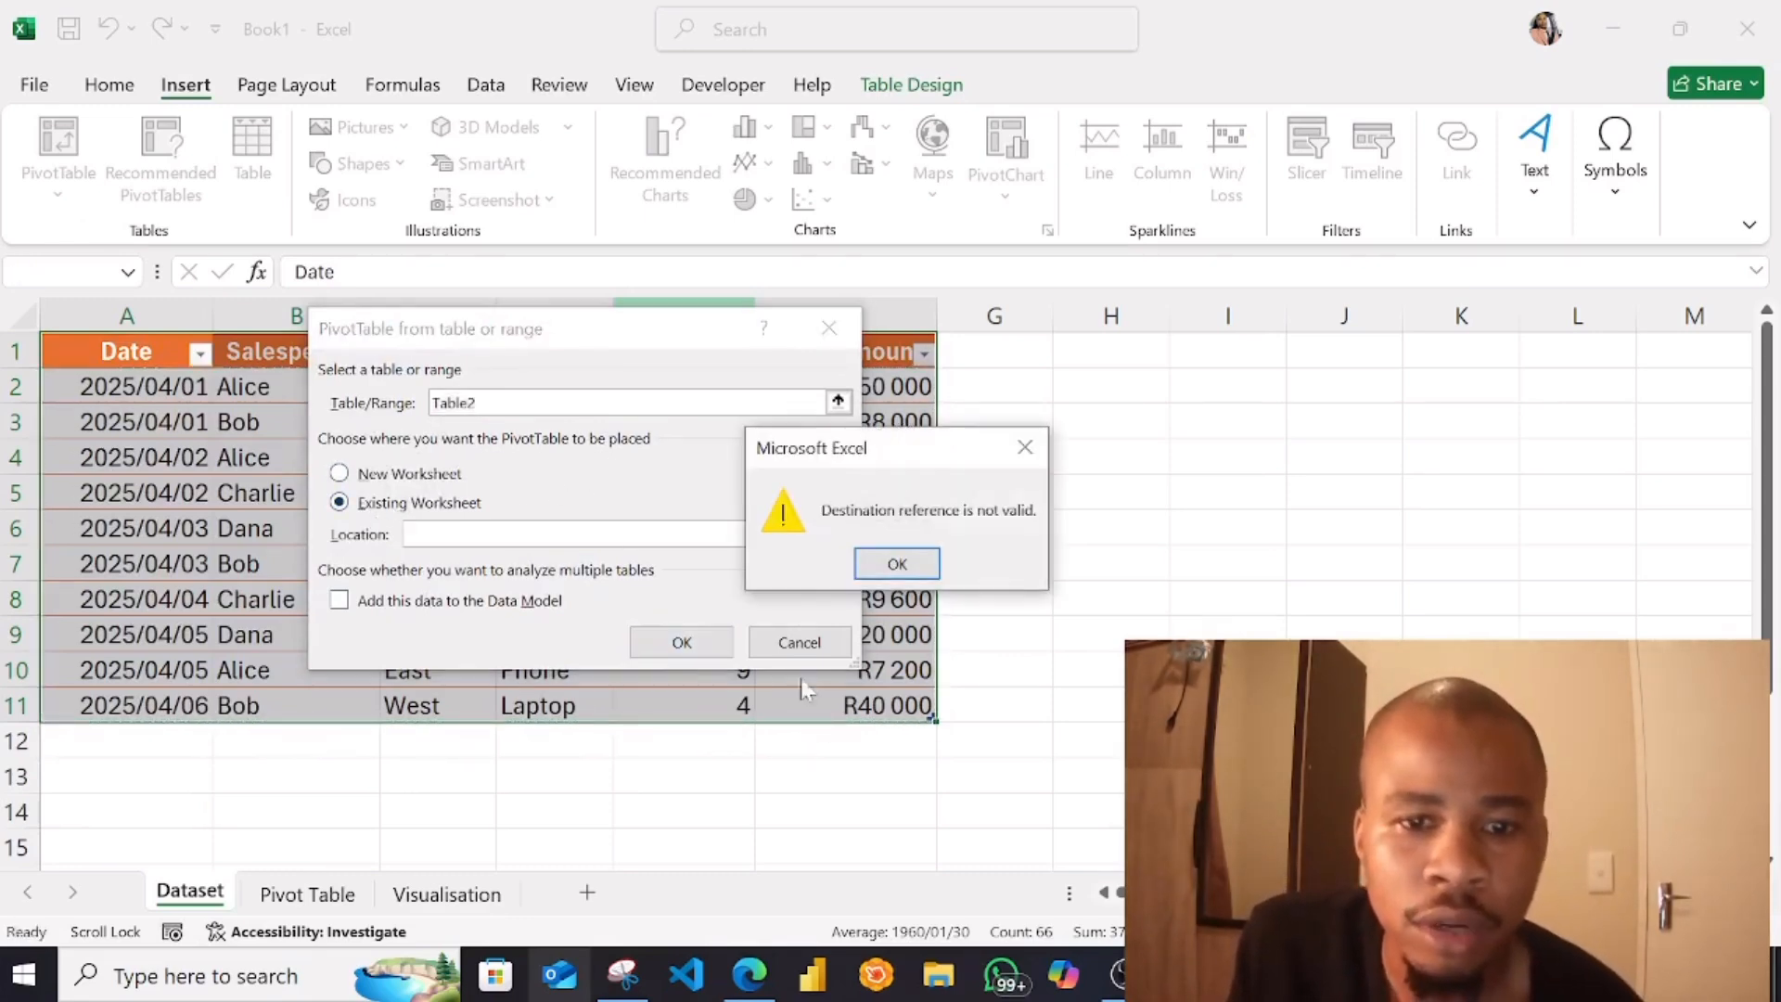
click(1020, 450)
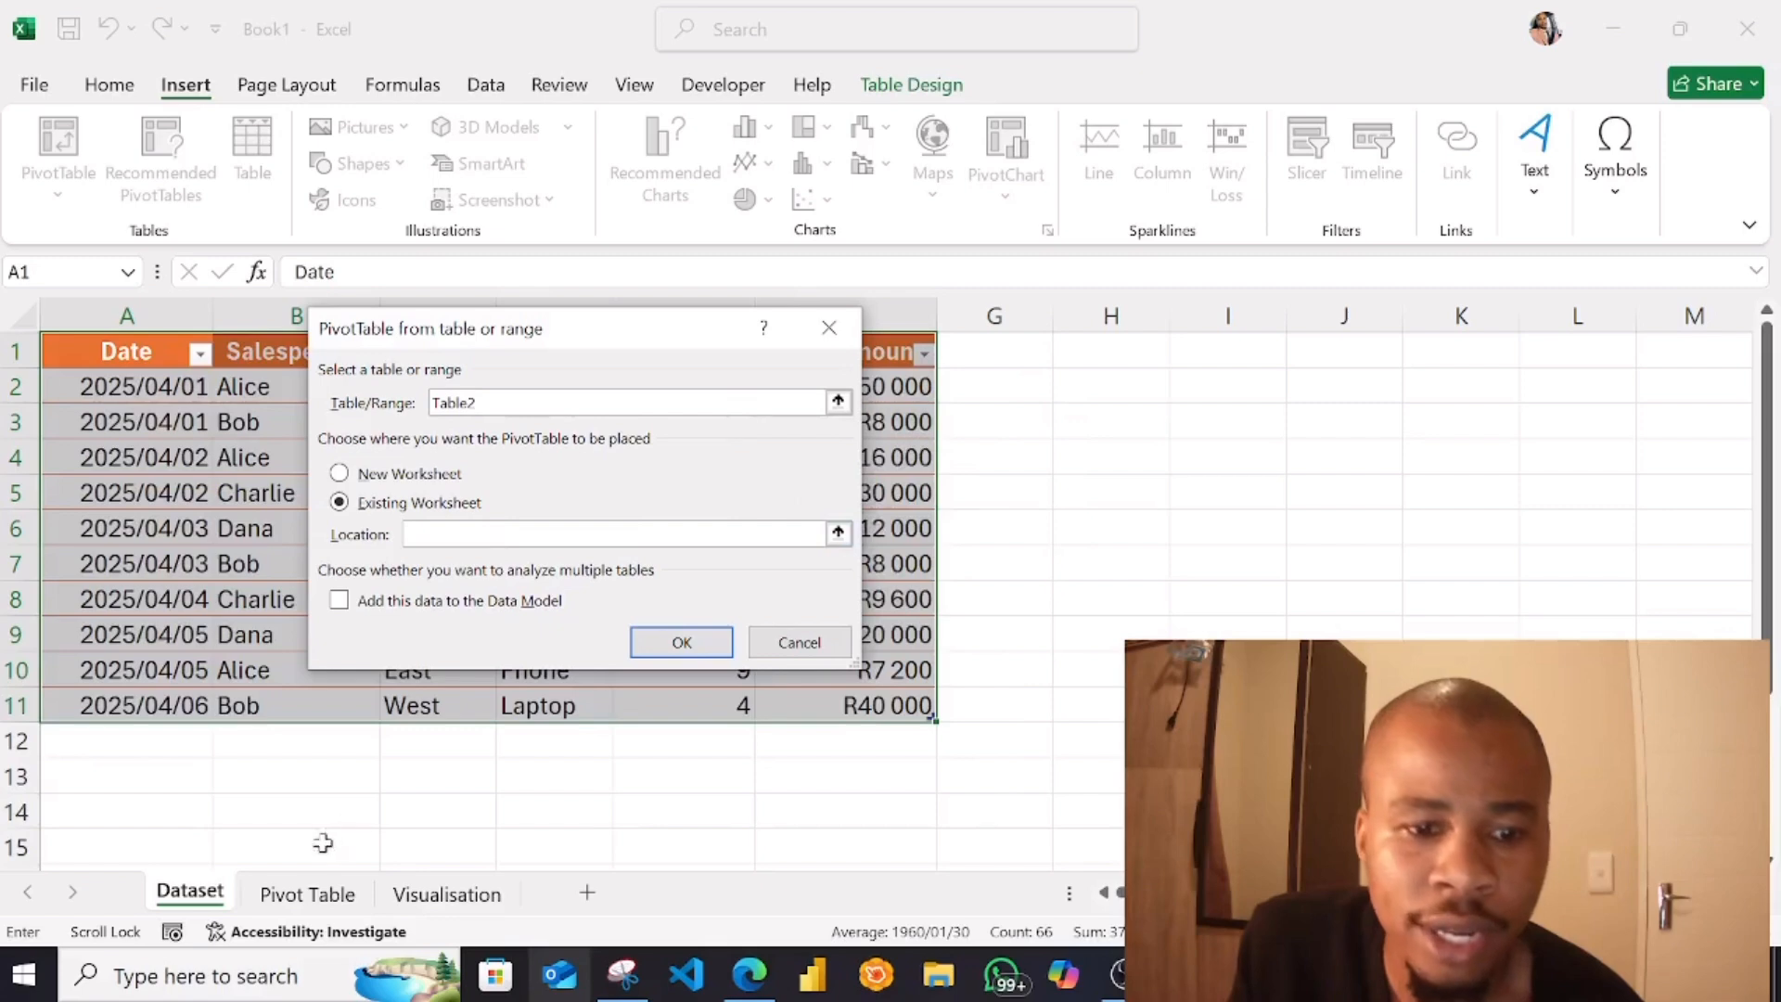
click(307, 893)
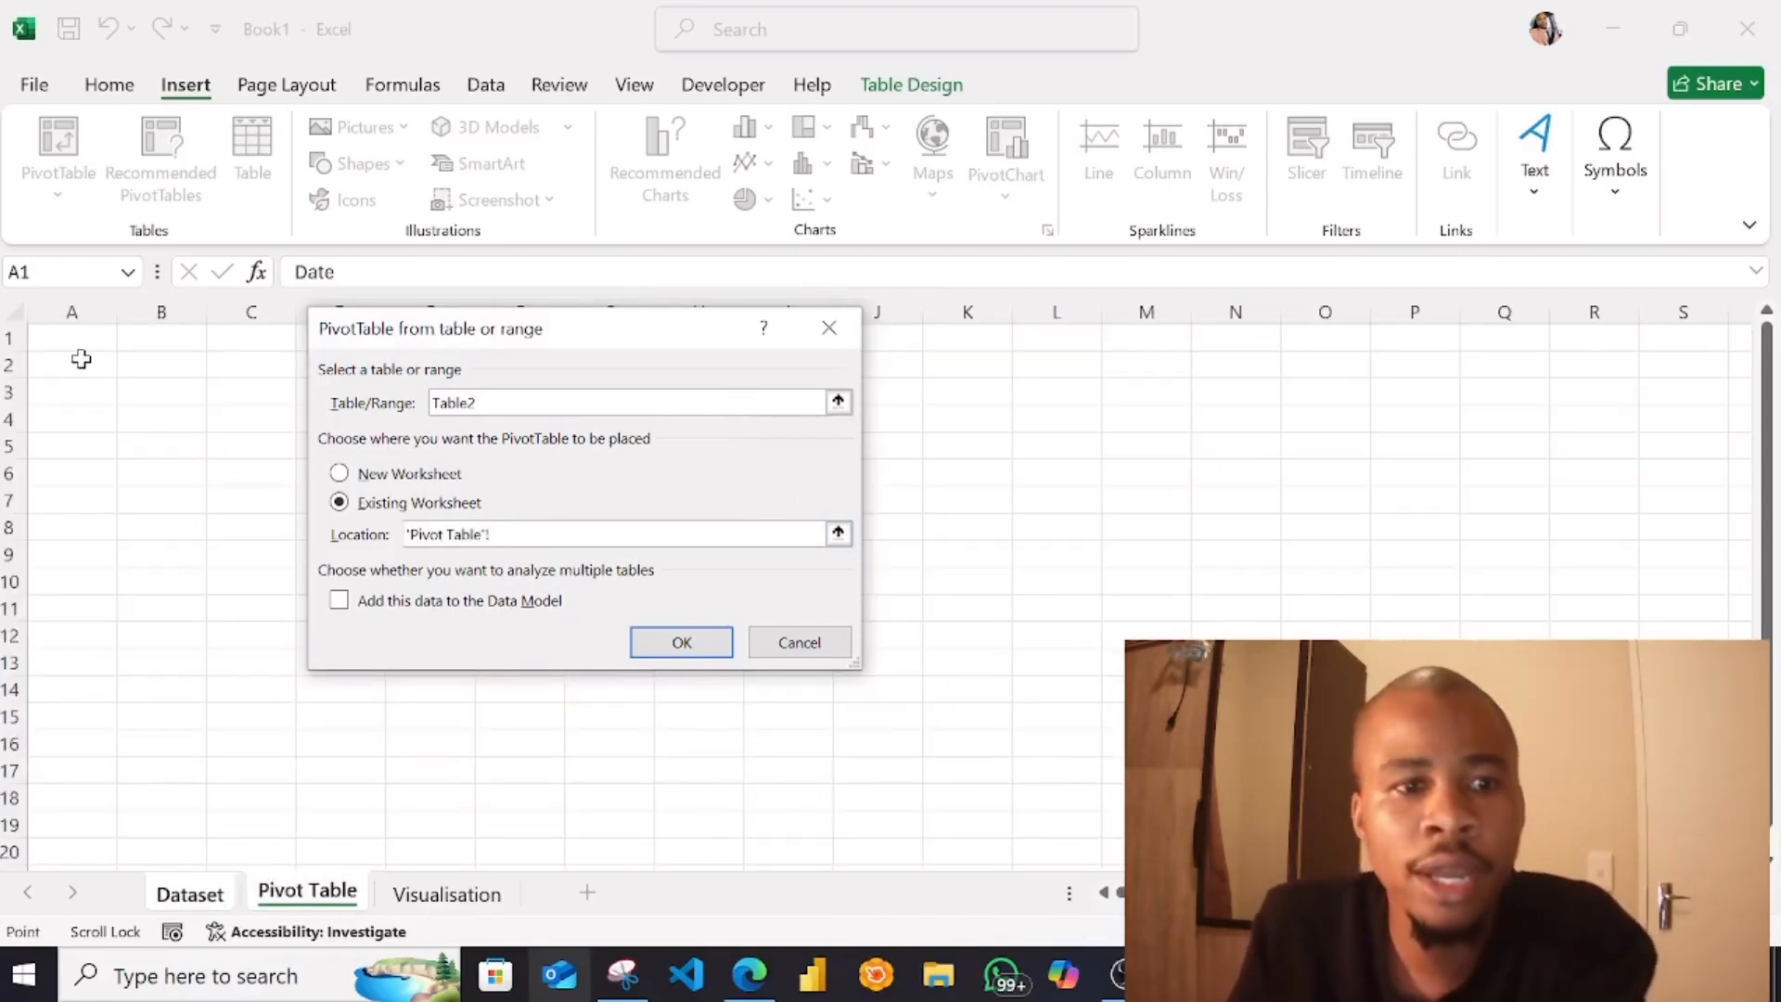
click(72, 363)
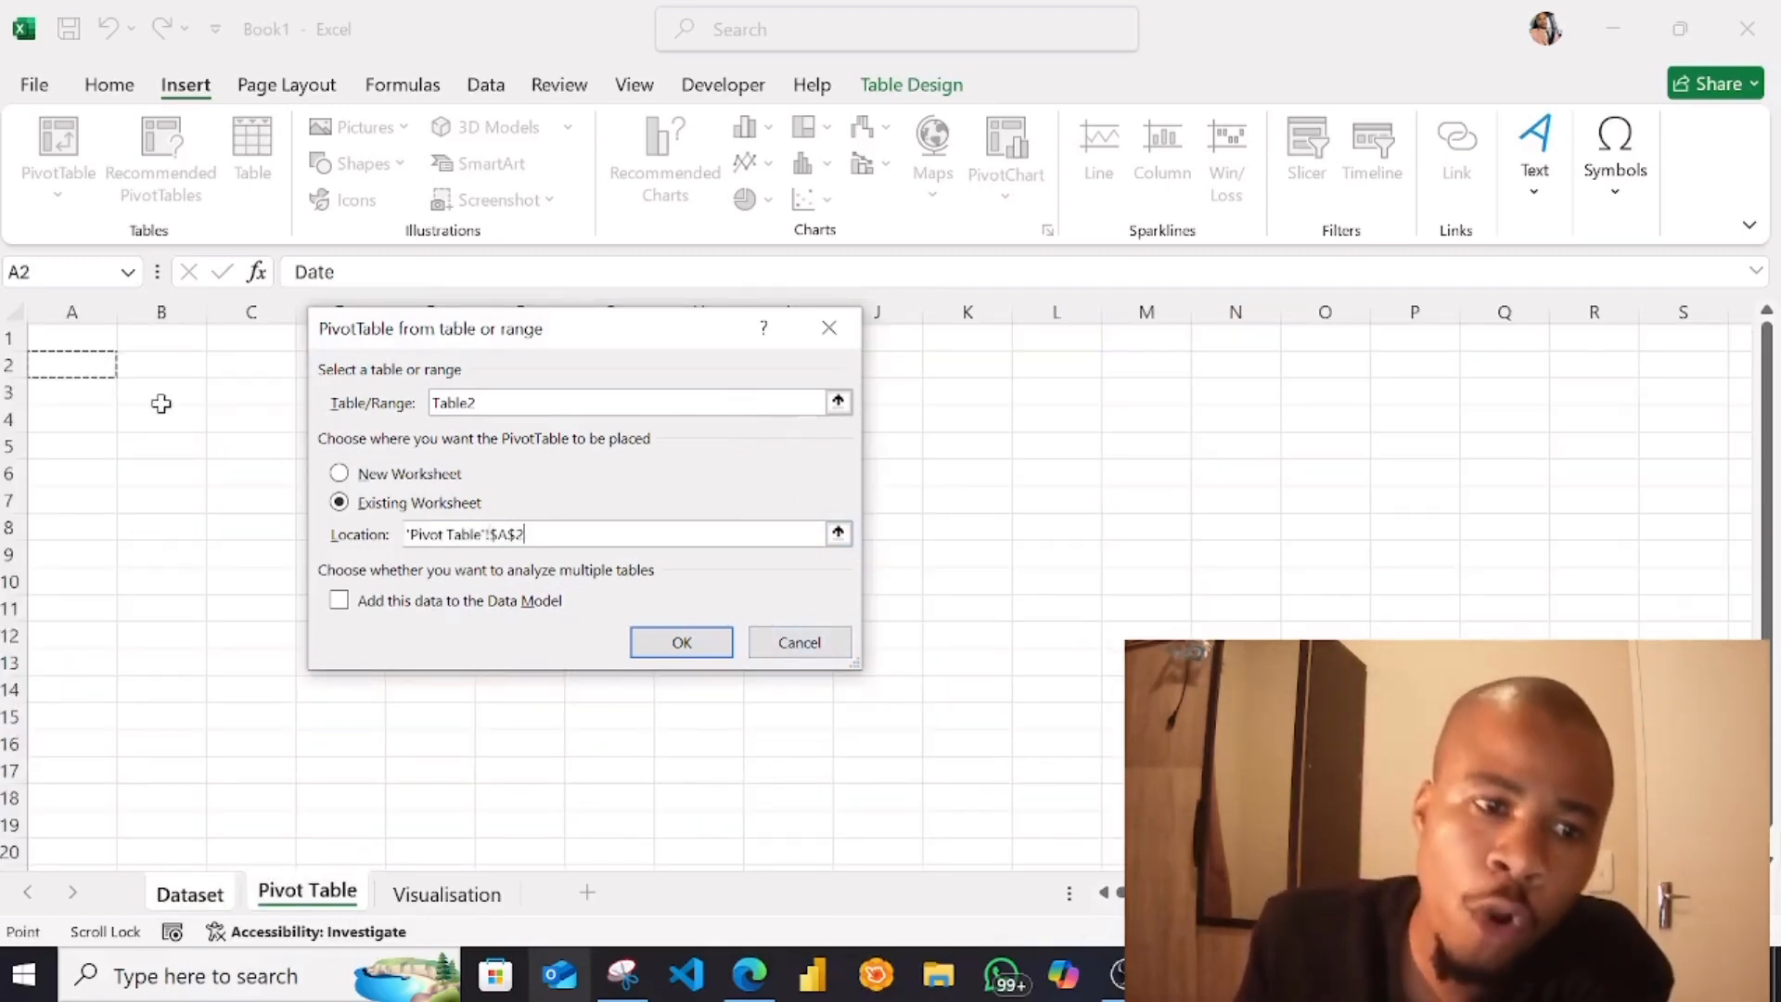
click(681, 645)
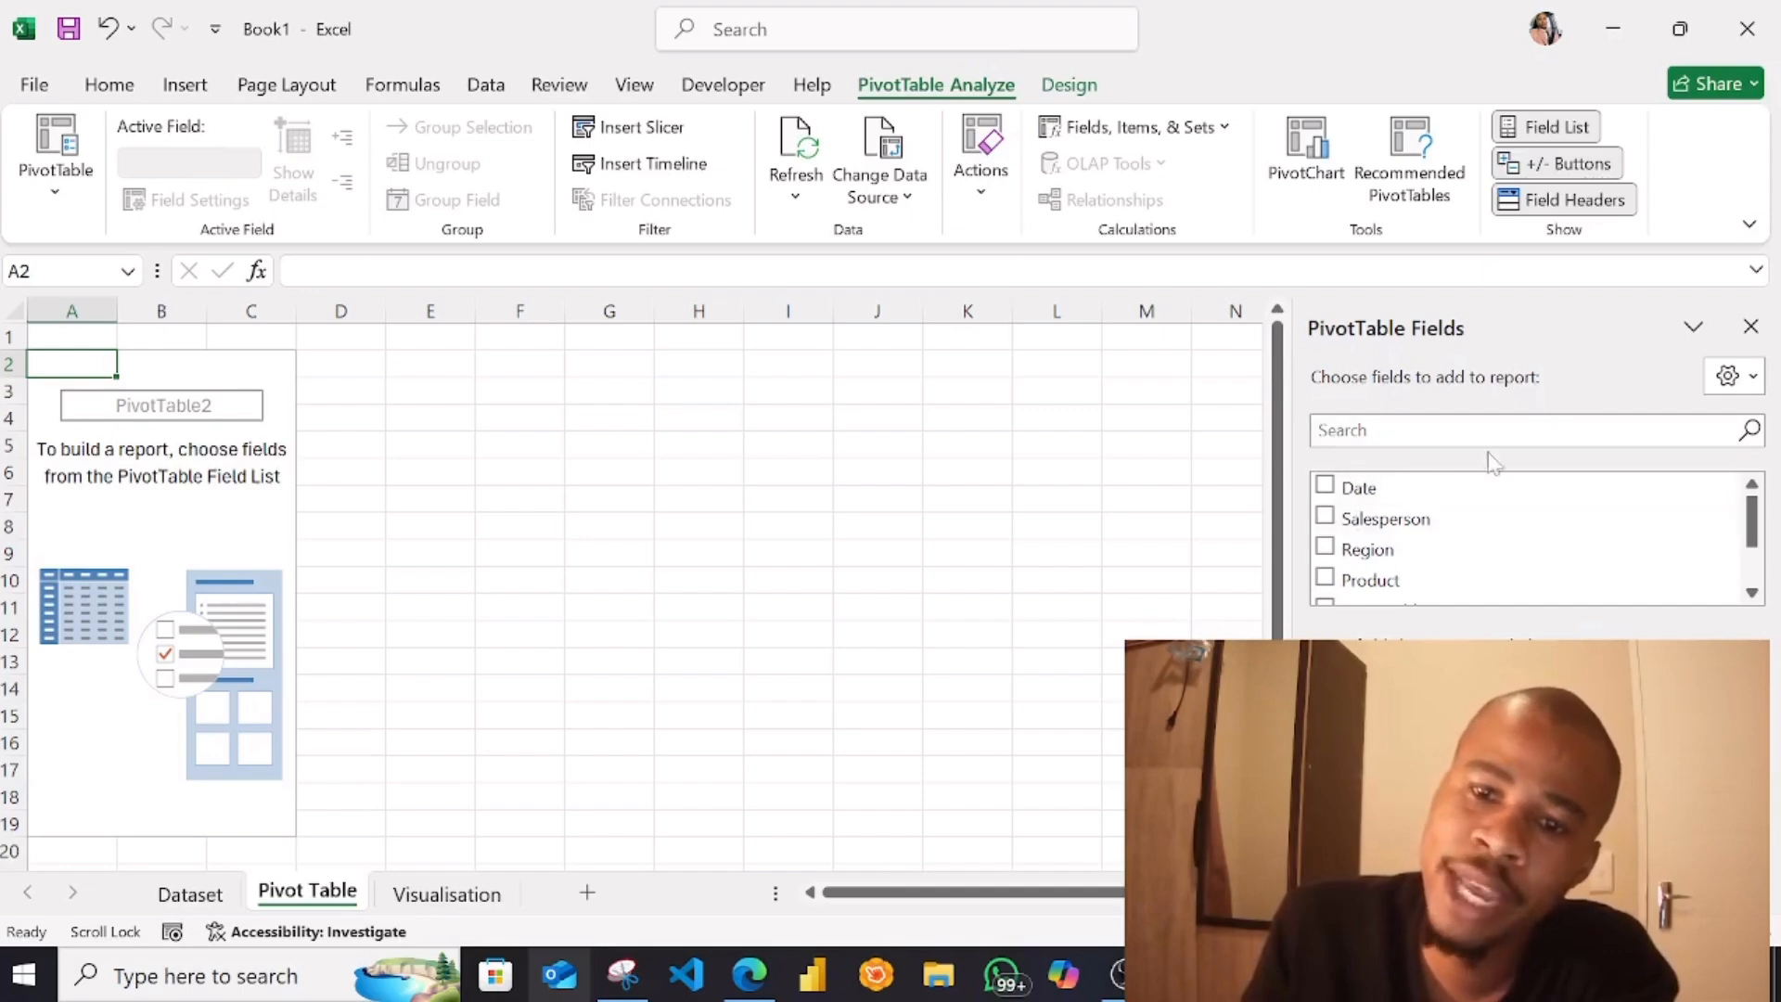
Add the Region field to the rows of the PivotTable
scroll(1503, 584, down, 2)
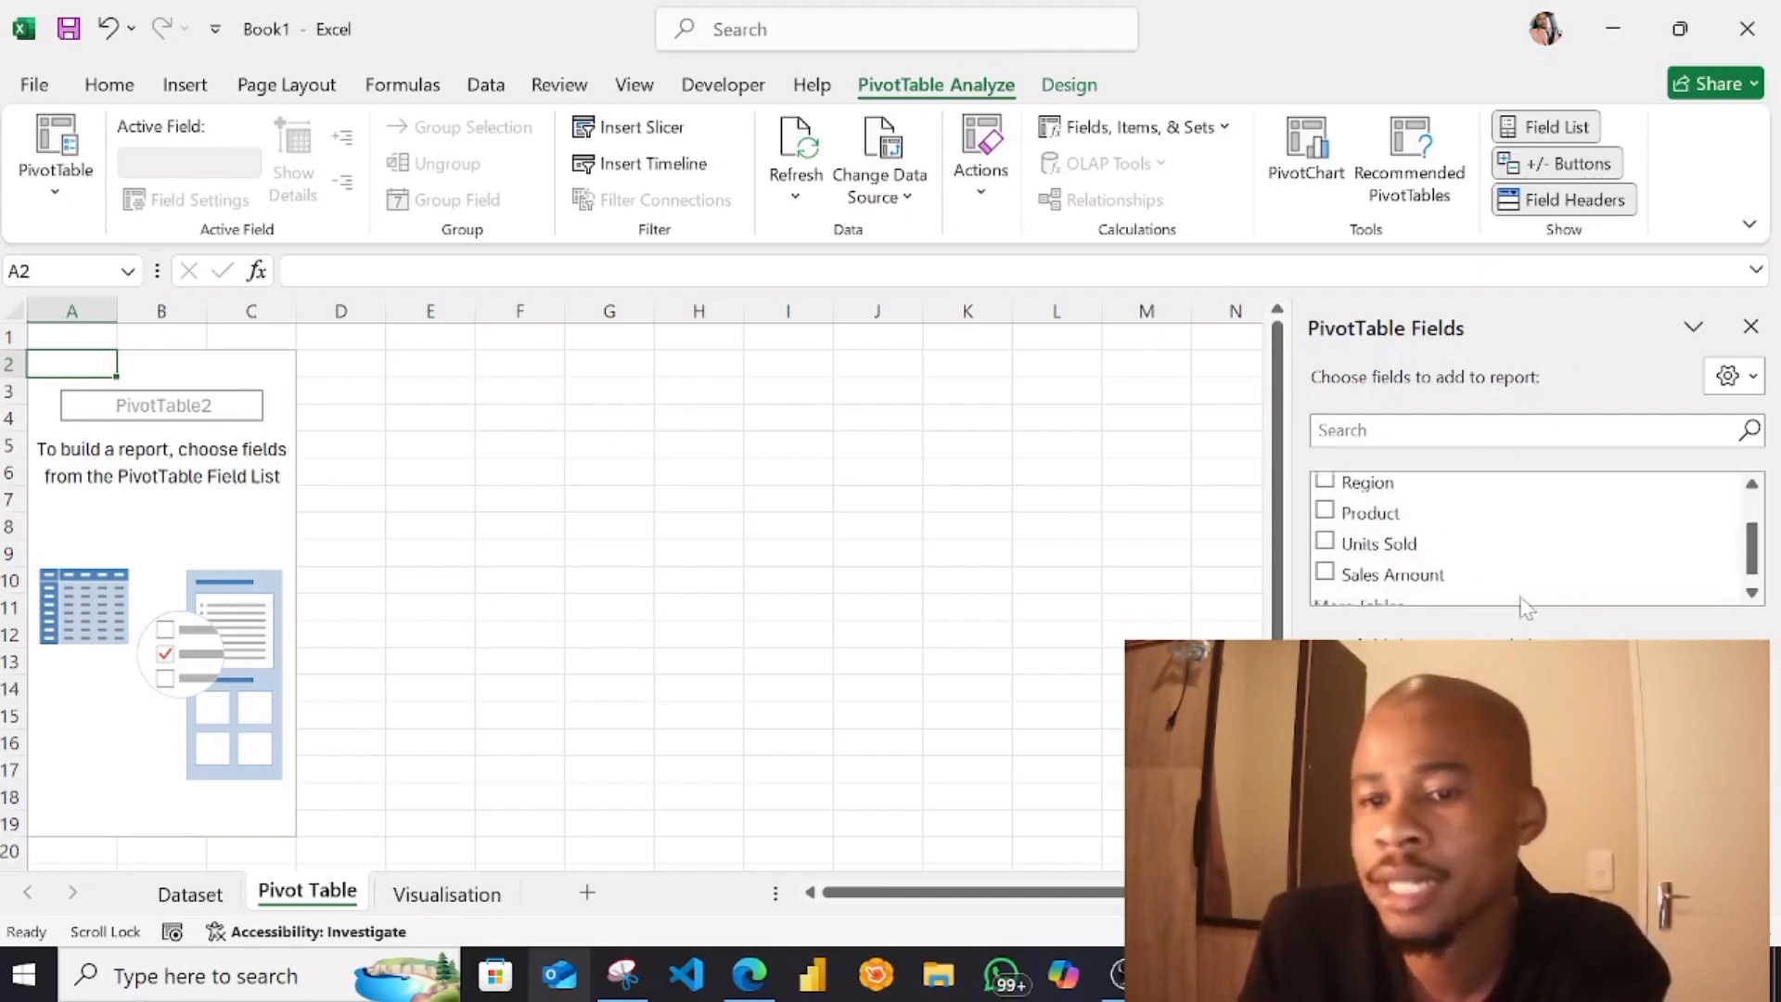
scroll(1521, 608, down, 1)
scroll(1480, 607, up, 3)
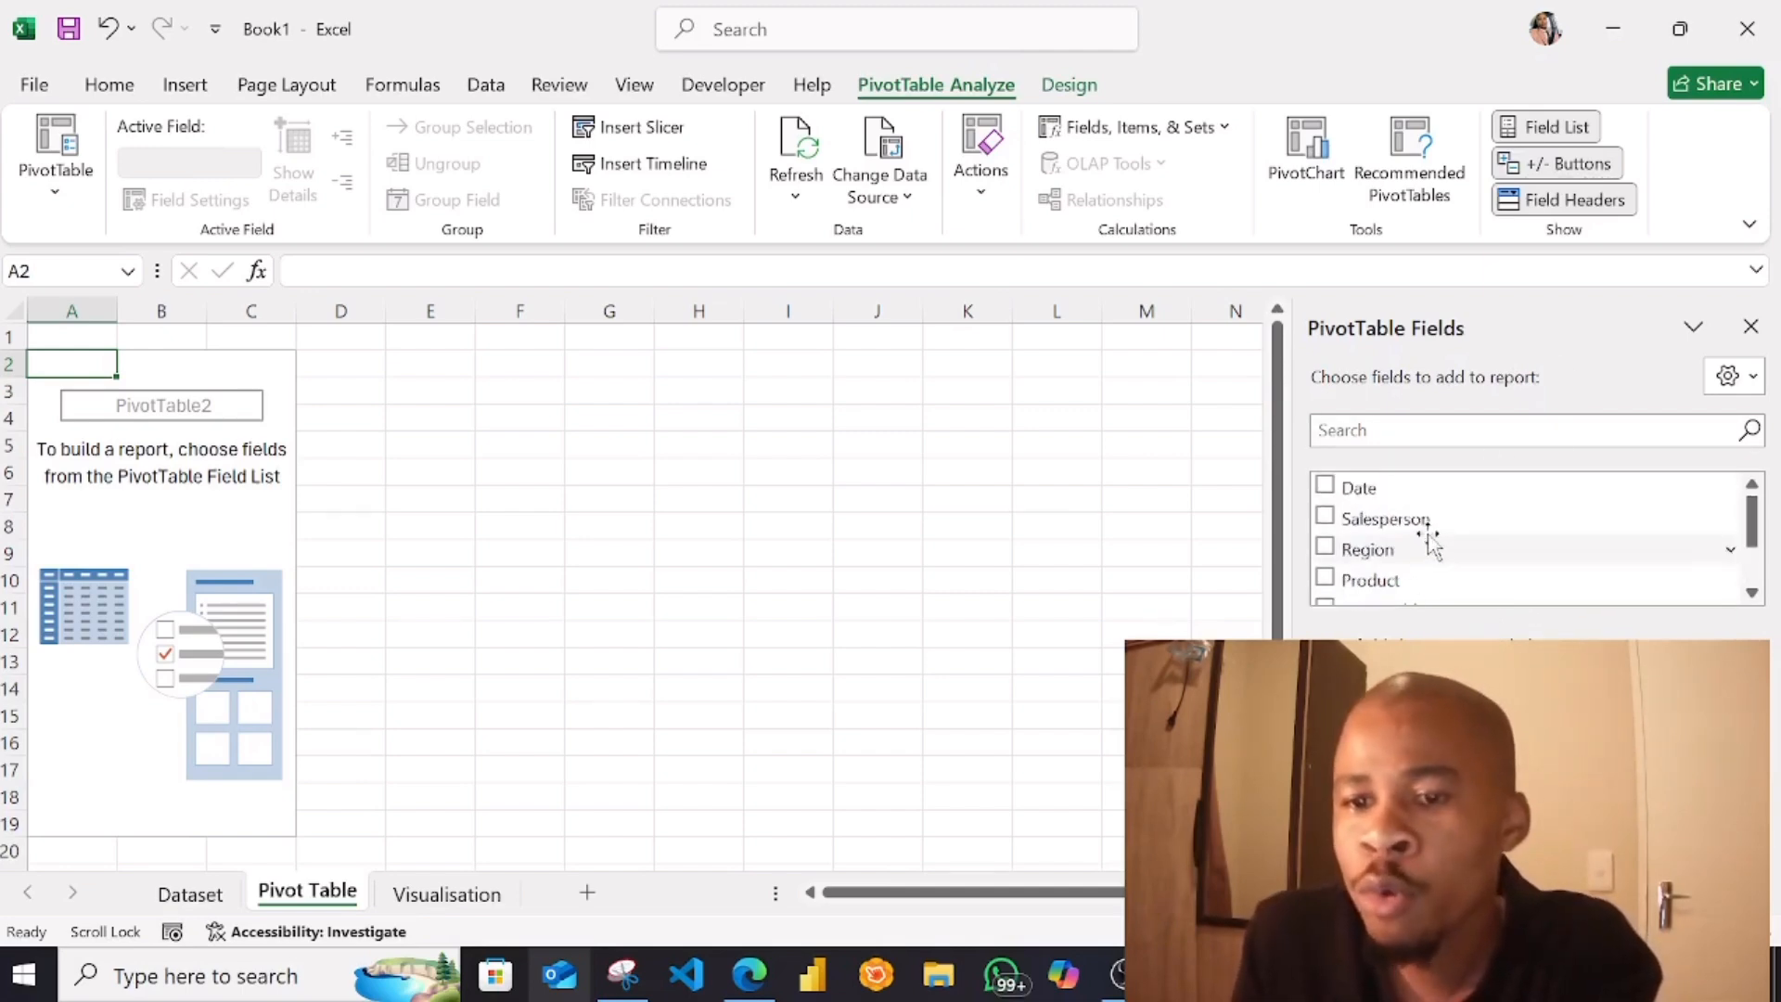
click(1382, 554)
scroll(1479, 556, down, 1)
drag(1367, 526, 1419, 835)
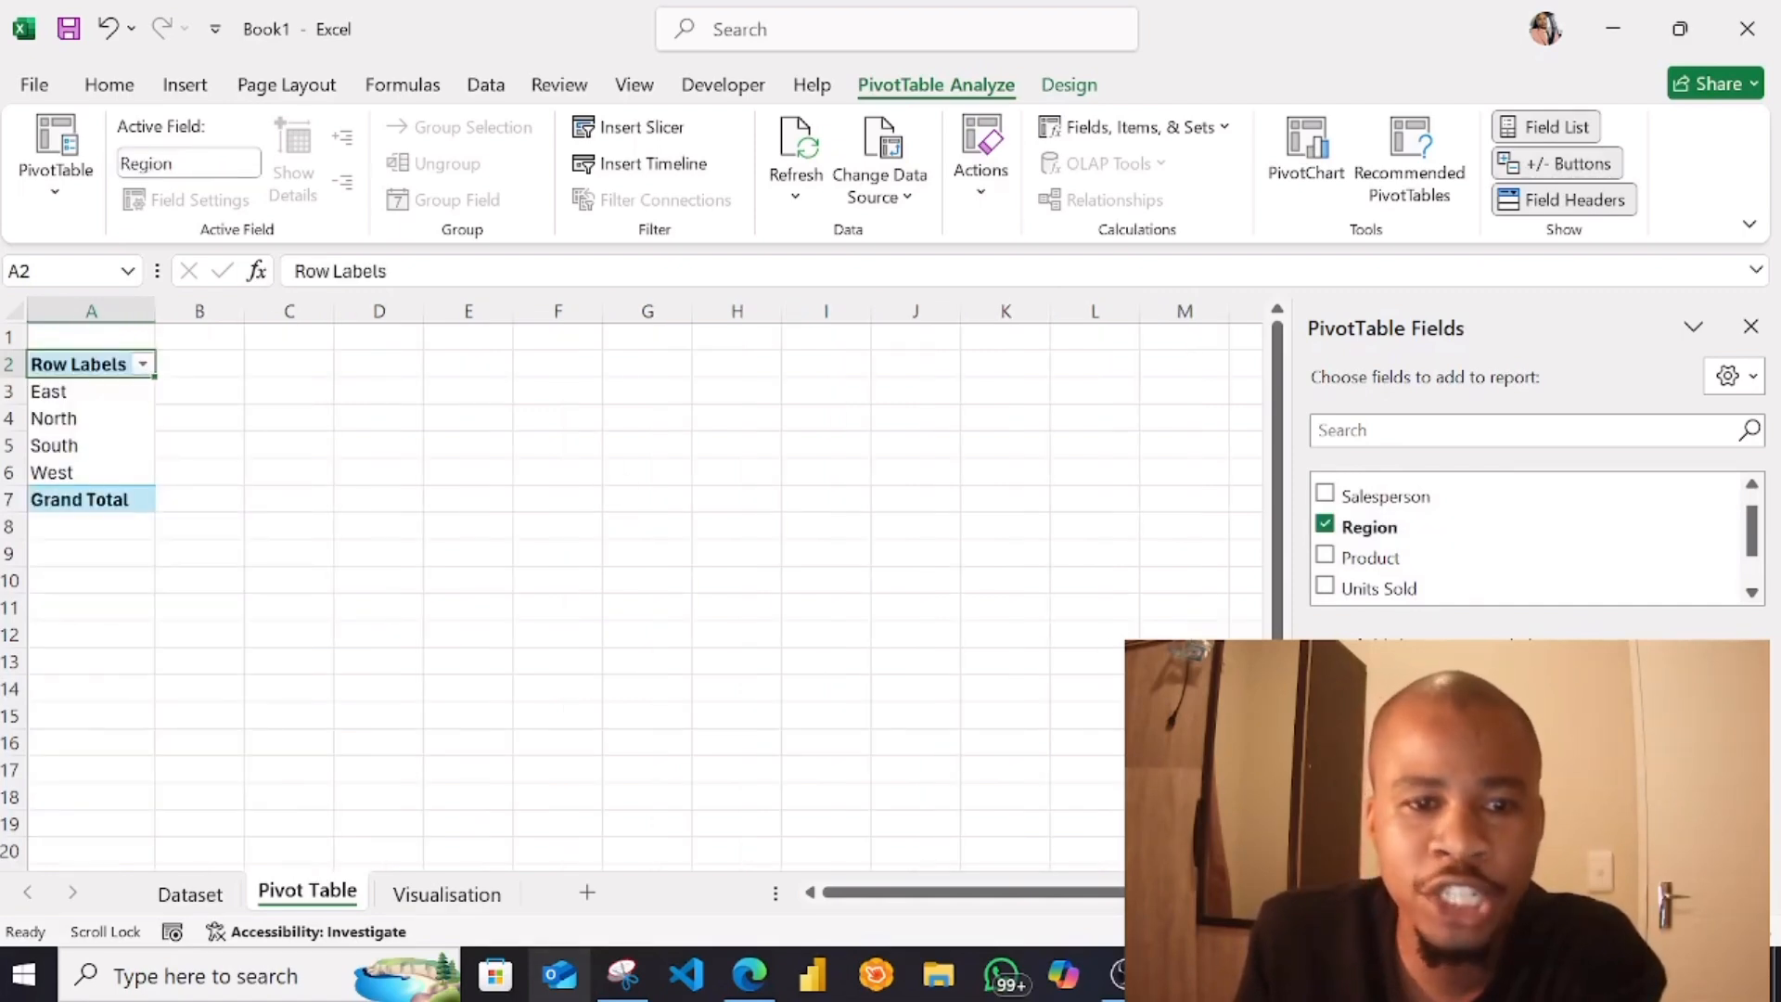
Rename the PivotTable's Row Labels header to Regions and reselect a cell in the PivotTable to show its field list
triple_click(339, 270)
text(Regions)
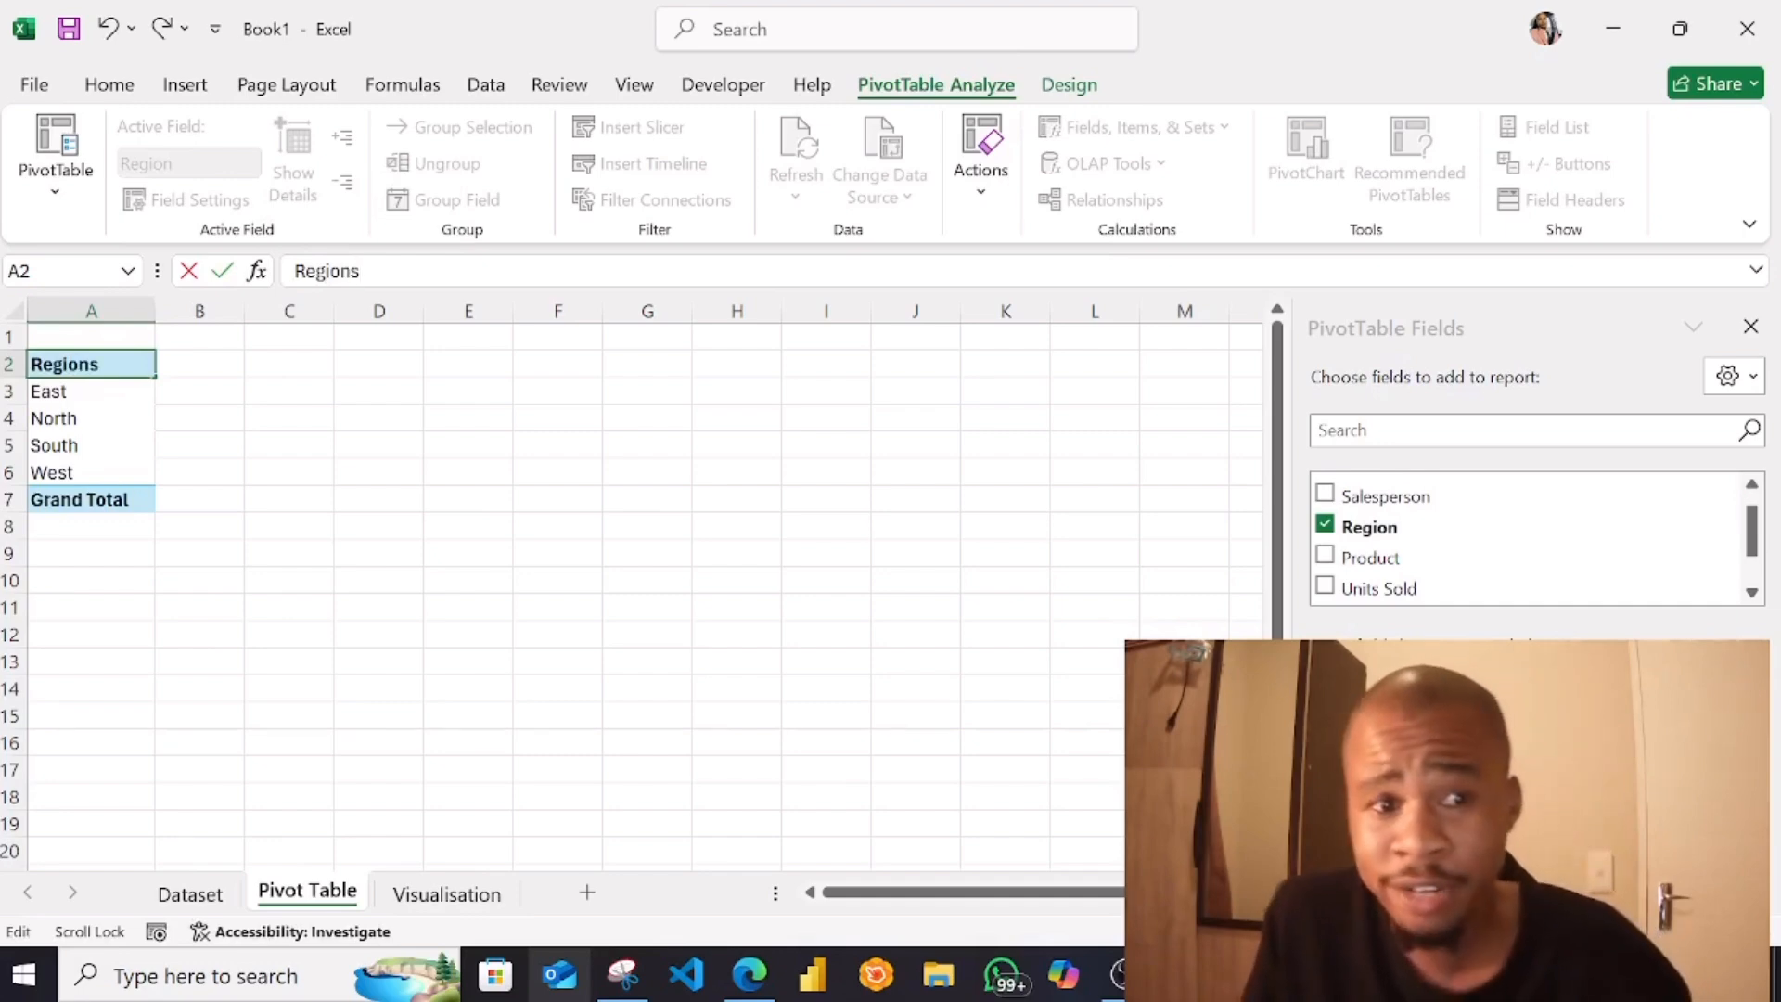
click(206, 447)
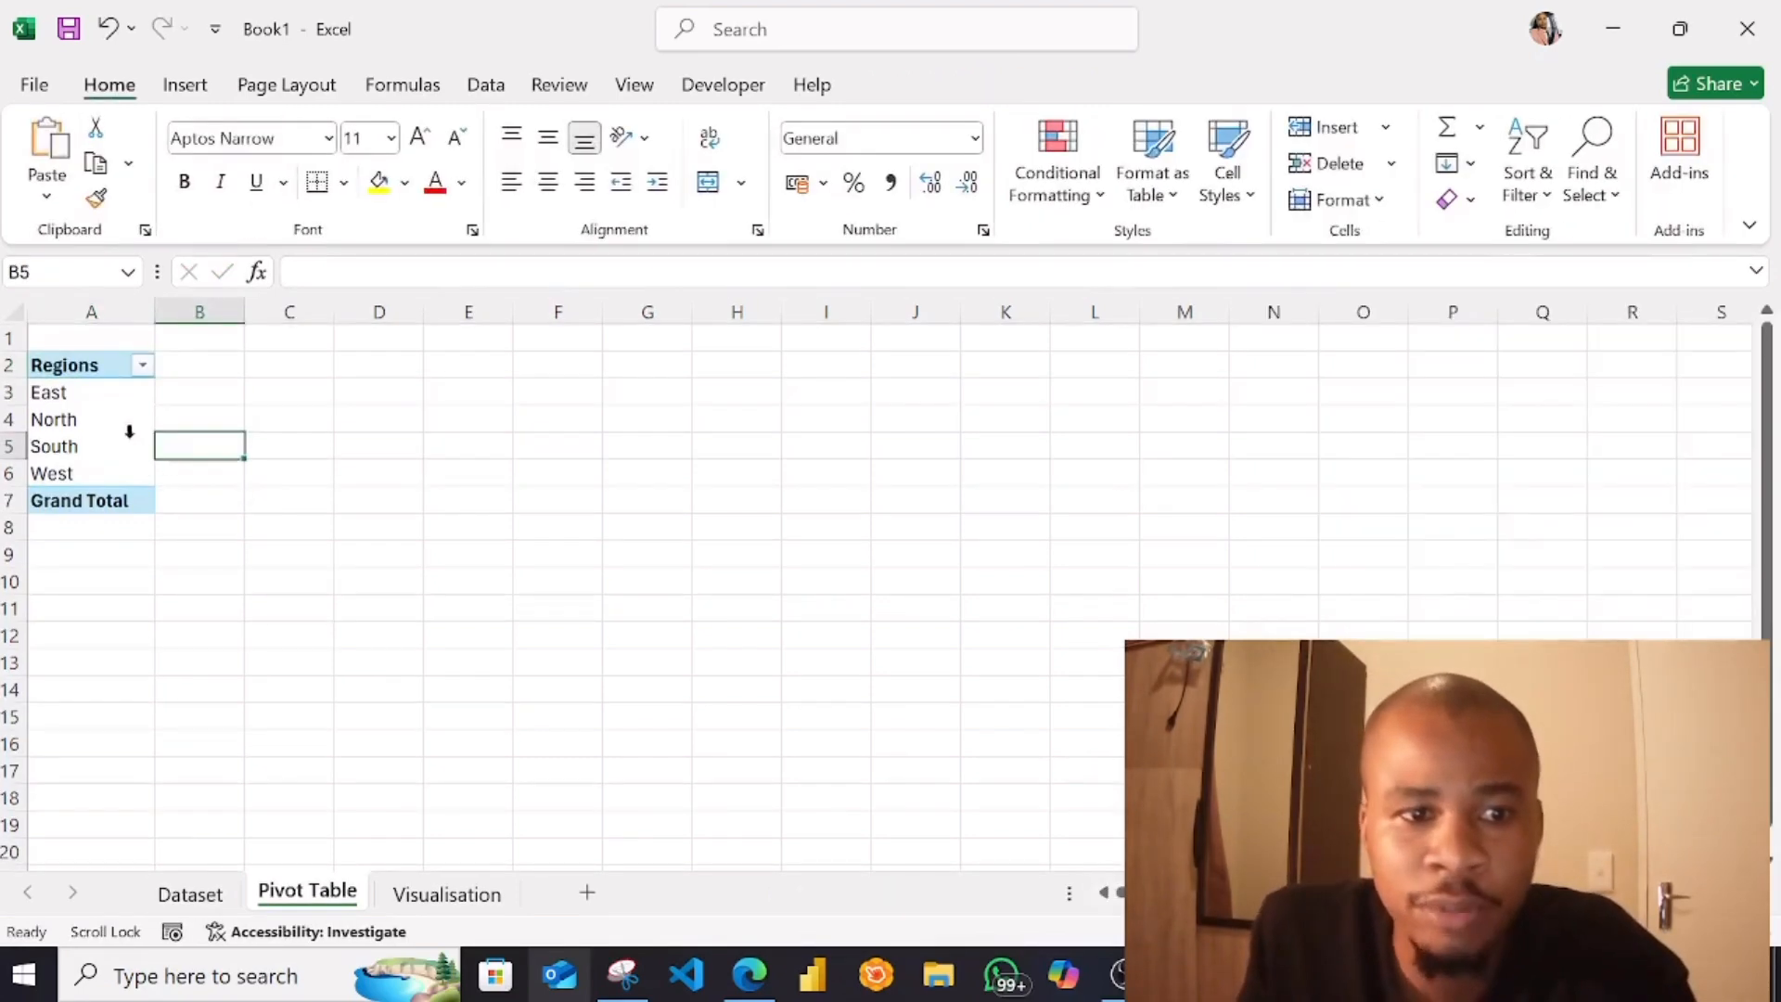
click(115, 421)
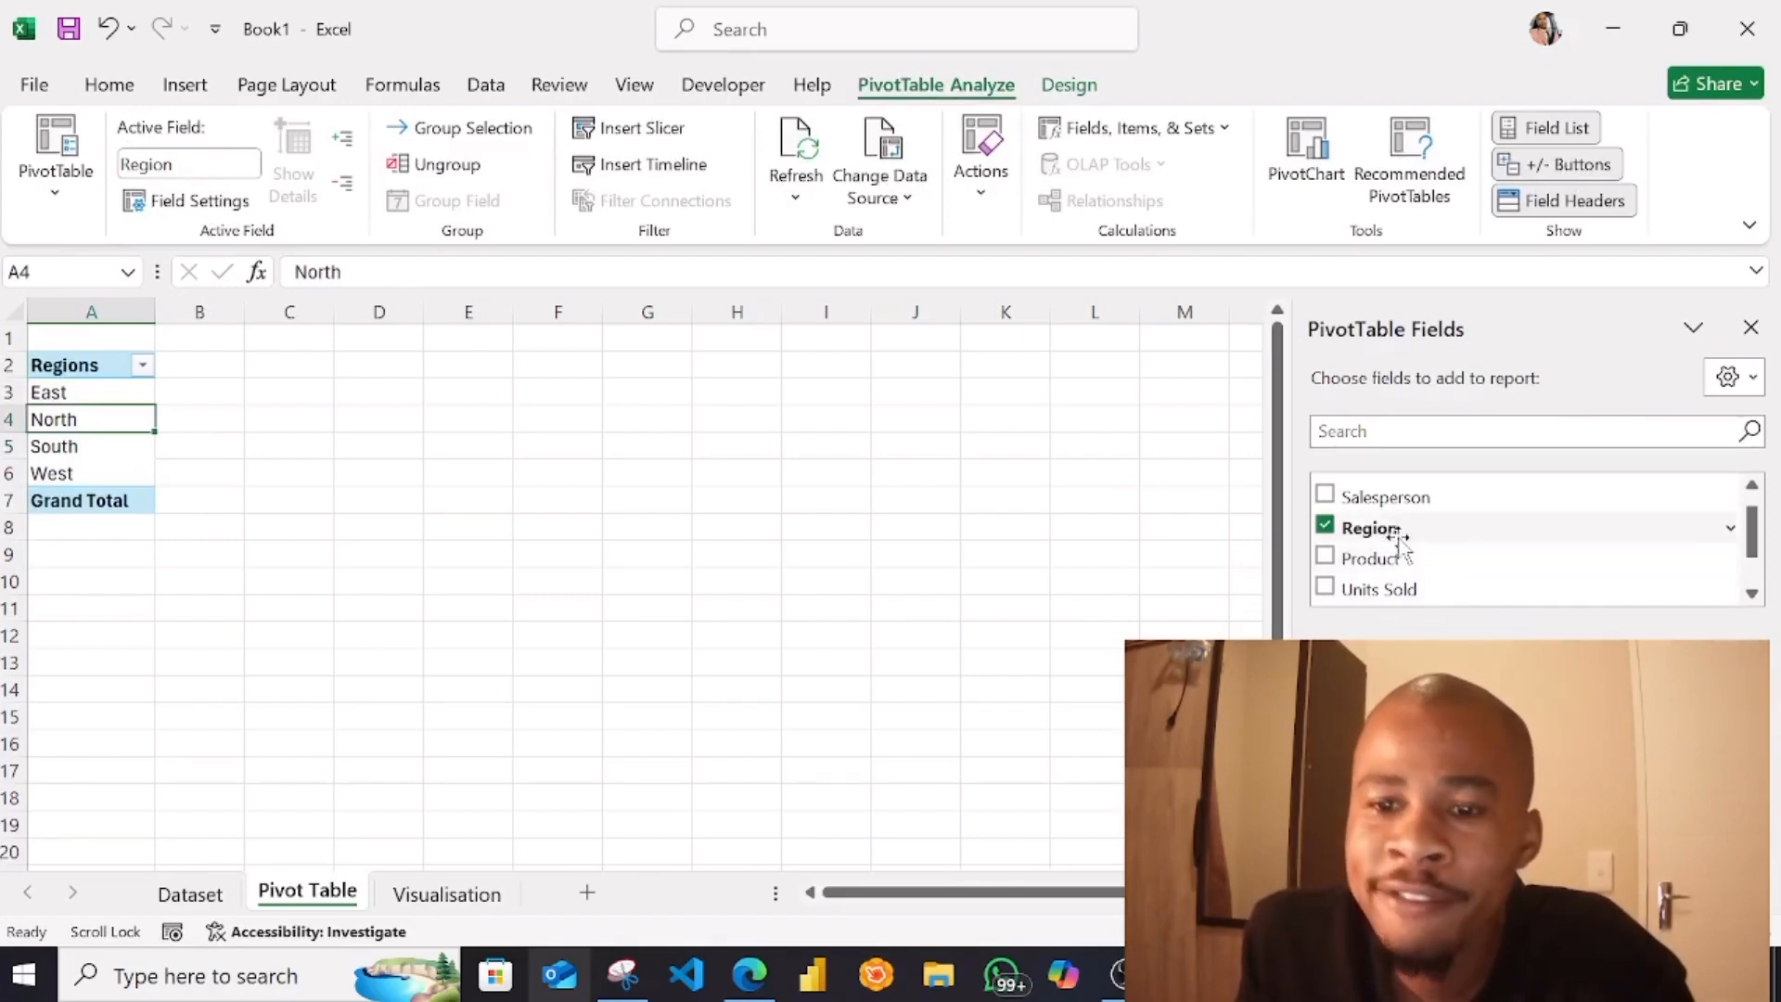
drag(1407, 536, 1078, 540)
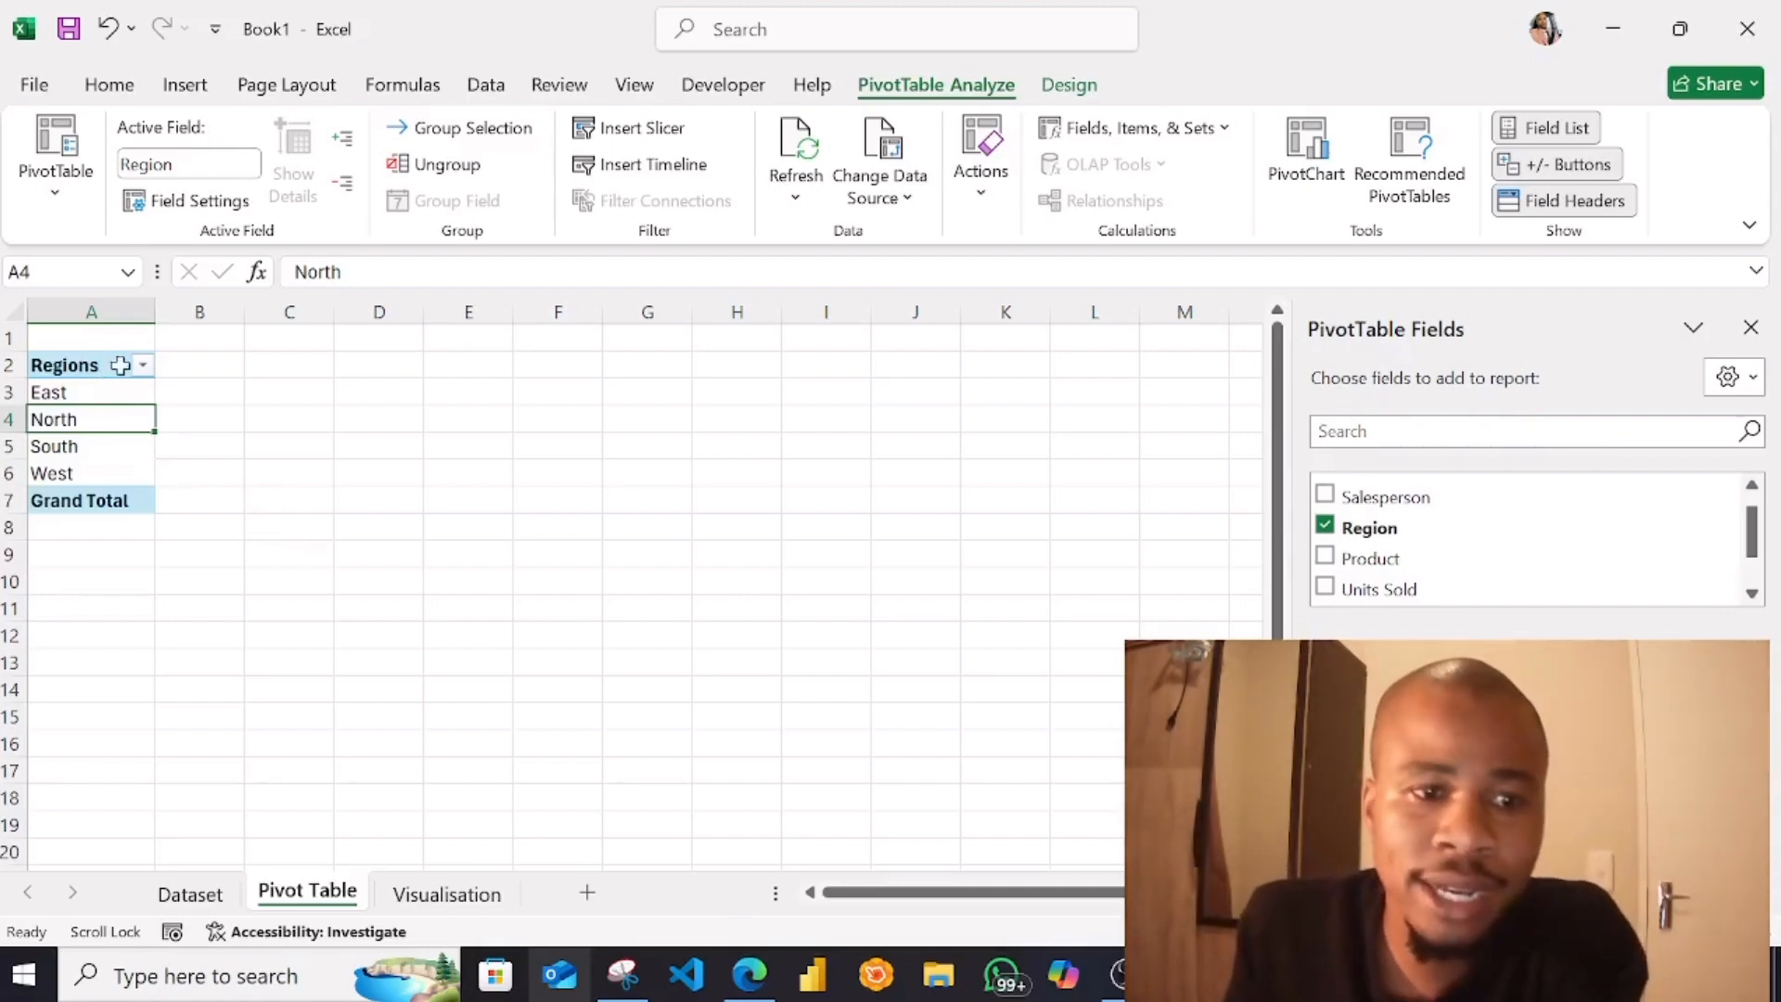
Add the Product field to the columns of the PivotTable
scroll(1410, 583, up, 1)
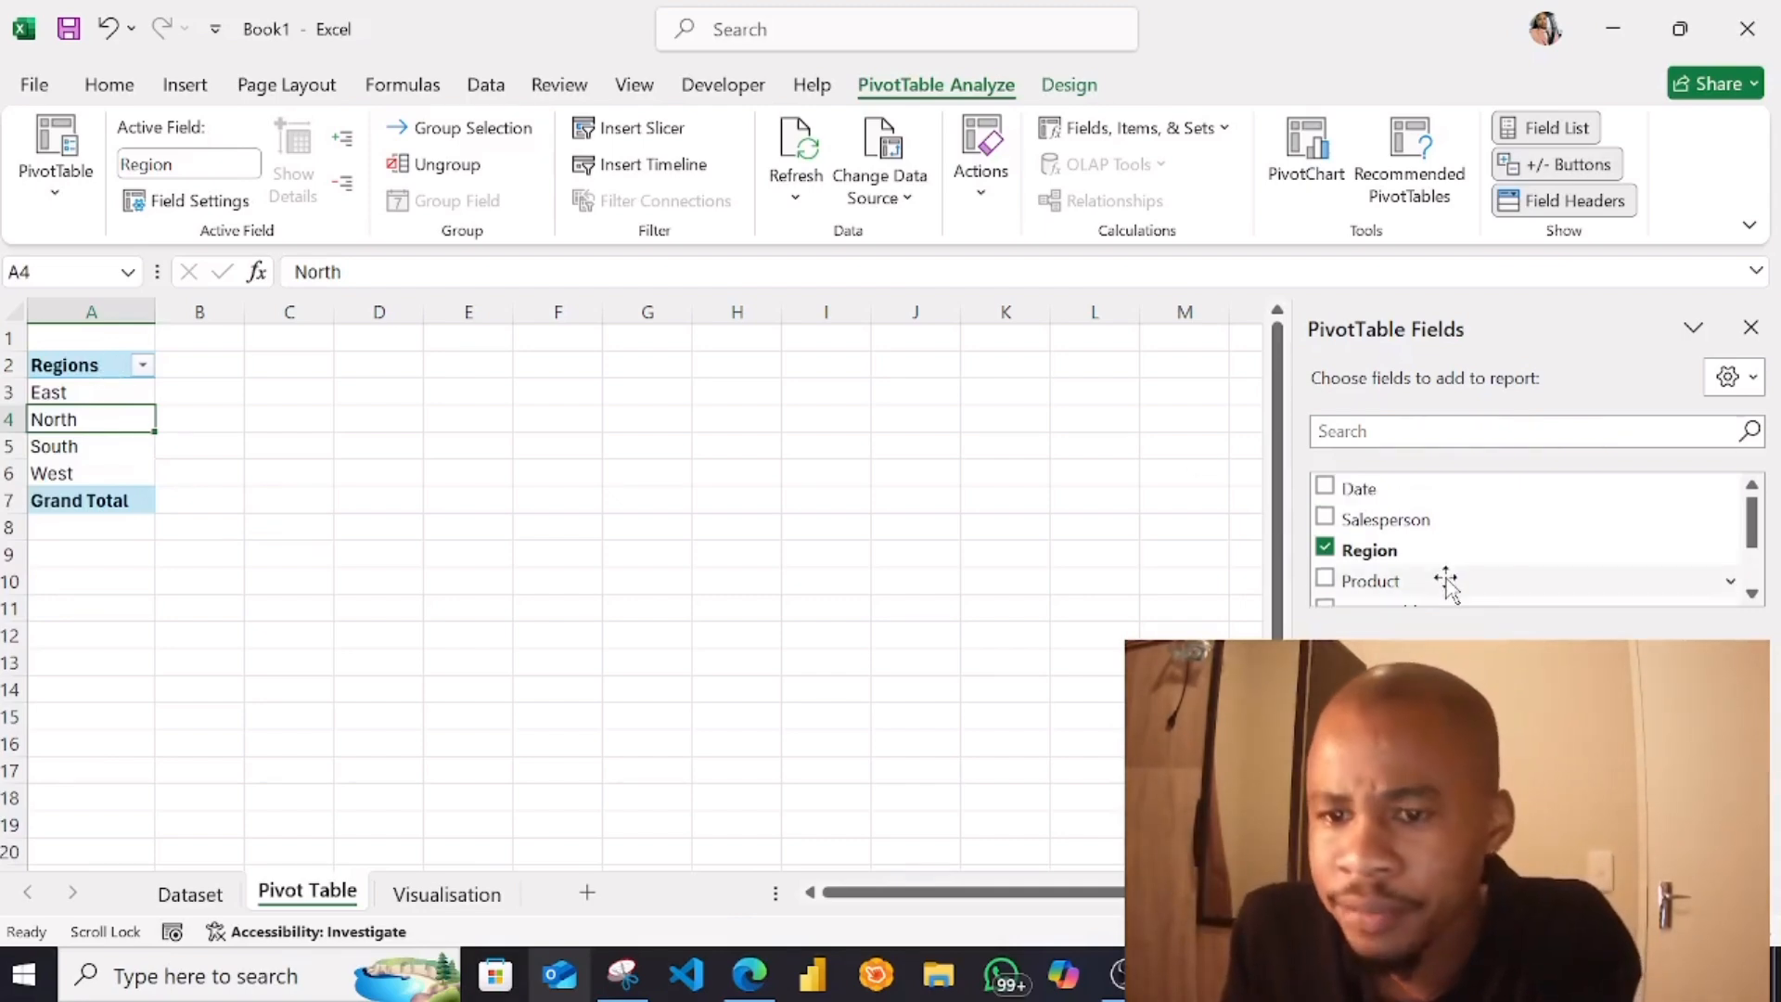
scroll(1391, 583, down, 3)
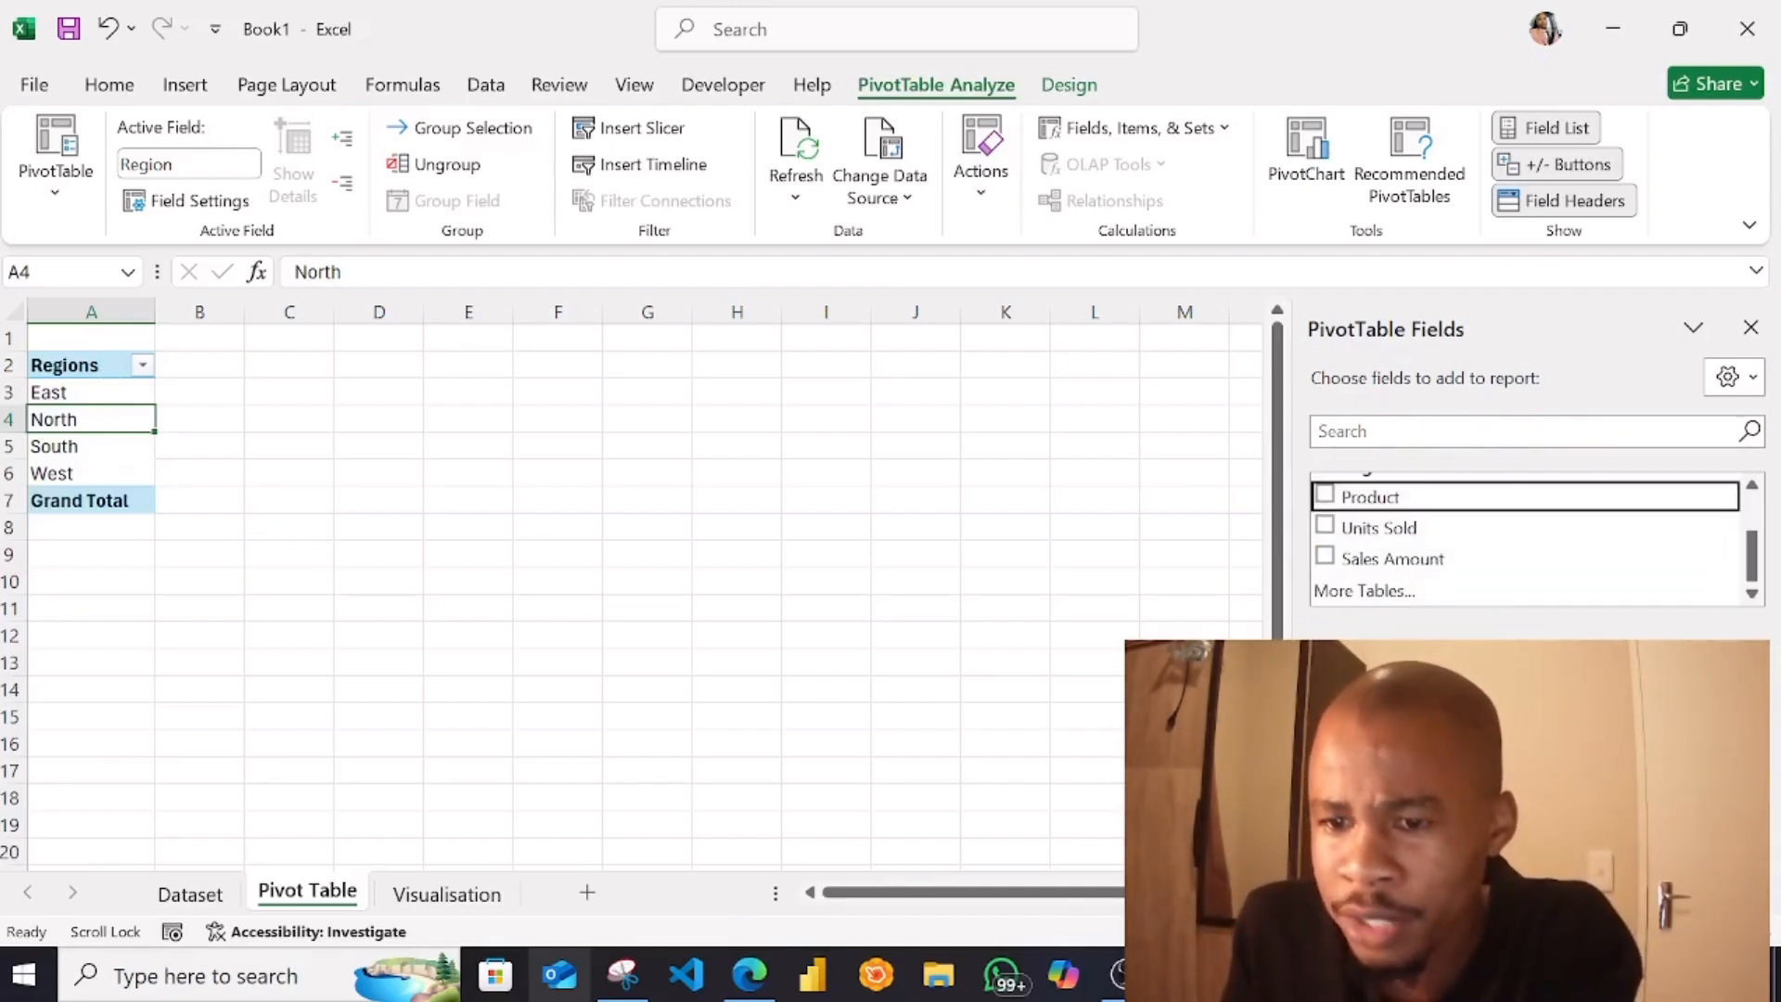
drag(1370, 496, 463, 397)
Blank out the Column Labels header text in cell B2 of the PivotTable
click(202, 363)
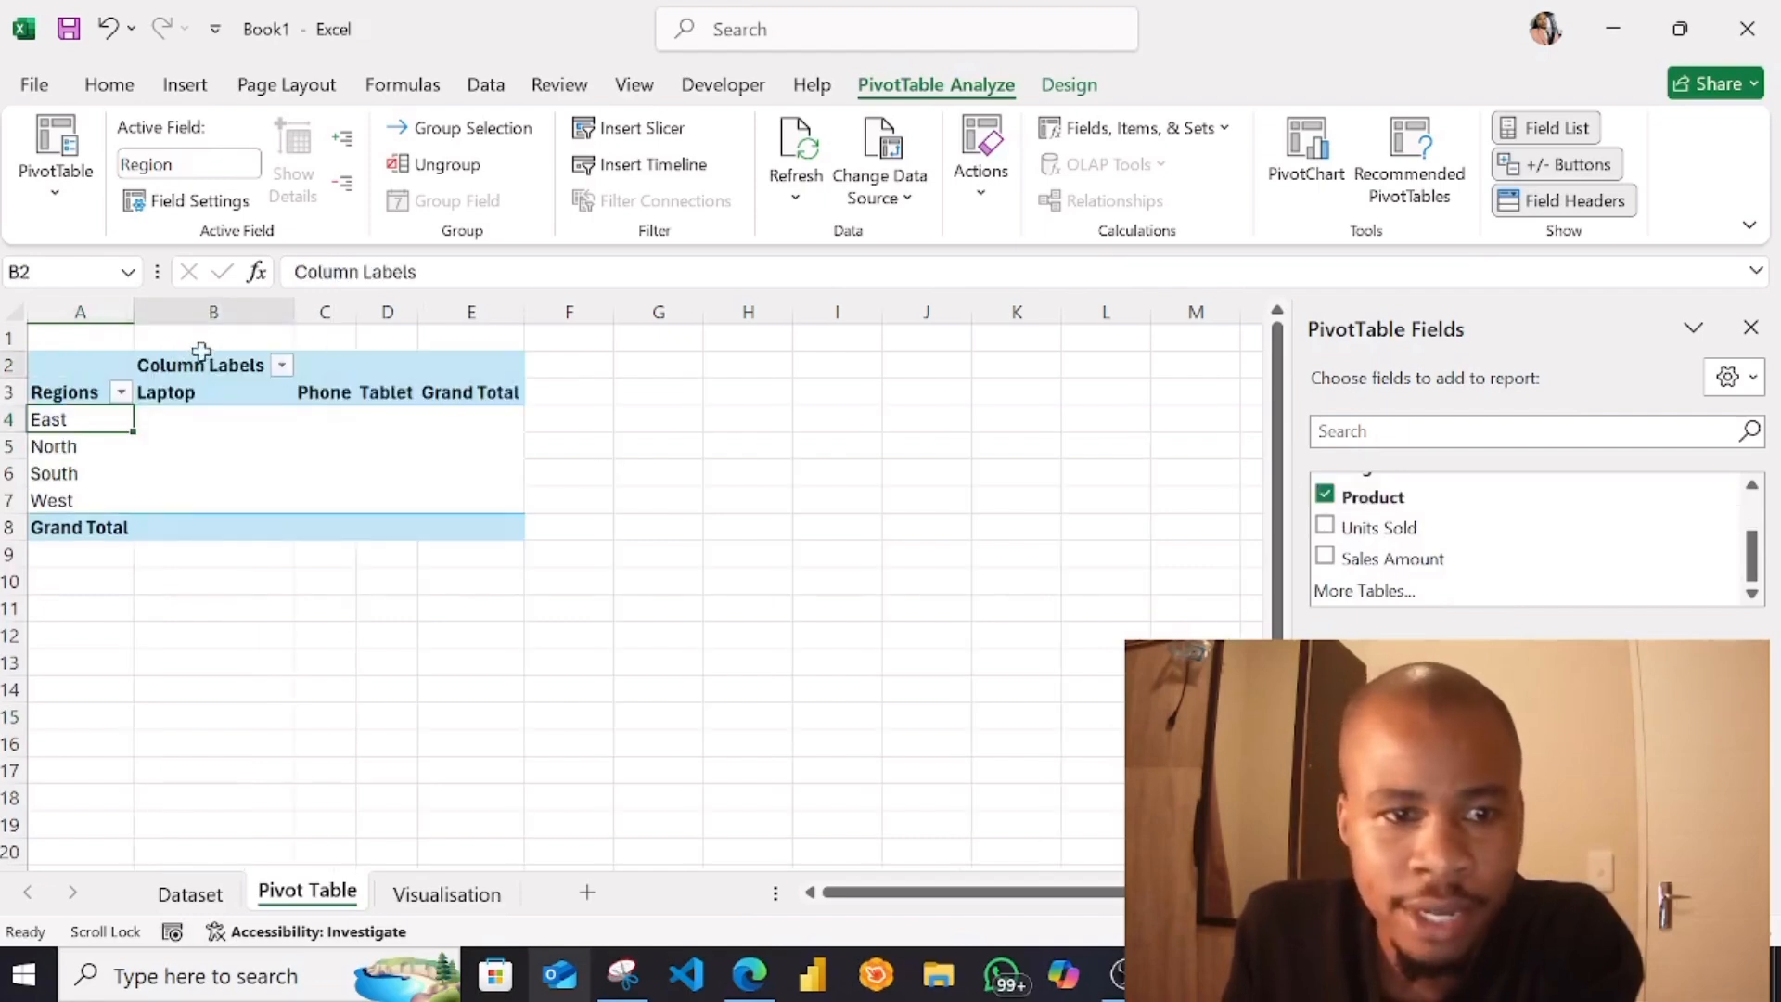
drag(418, 271, 190, 272)
key(BackSpace)
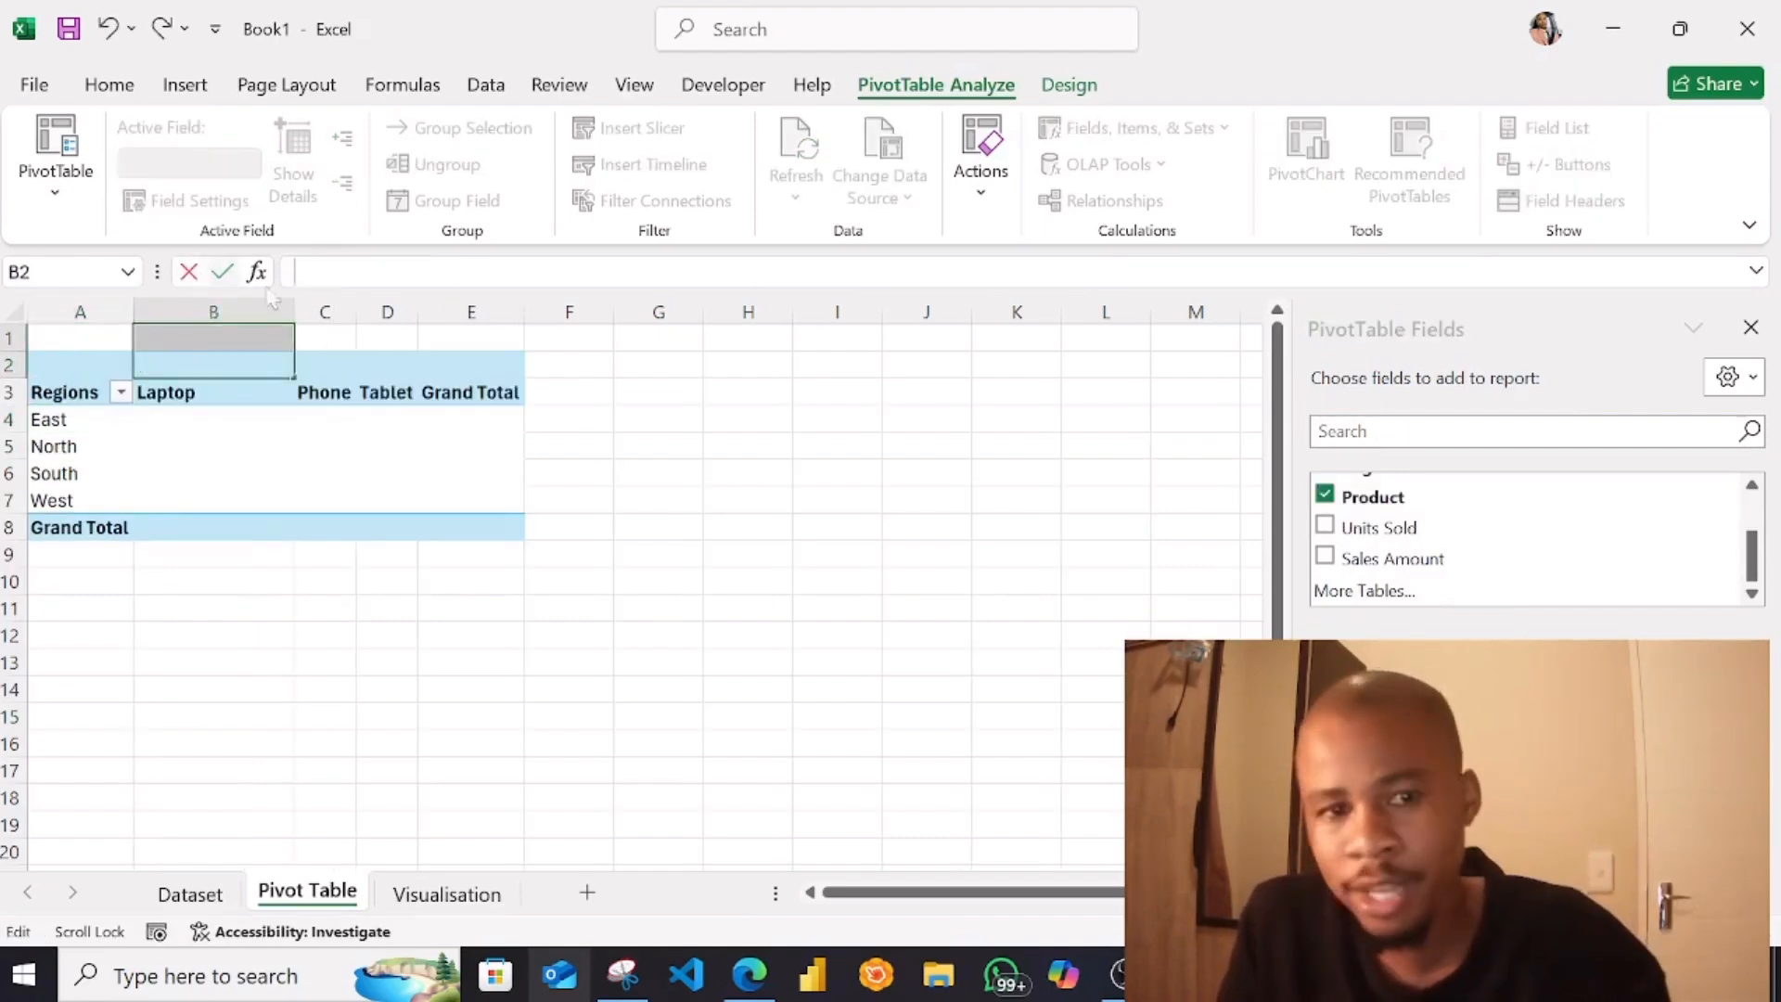
click(269, 526)
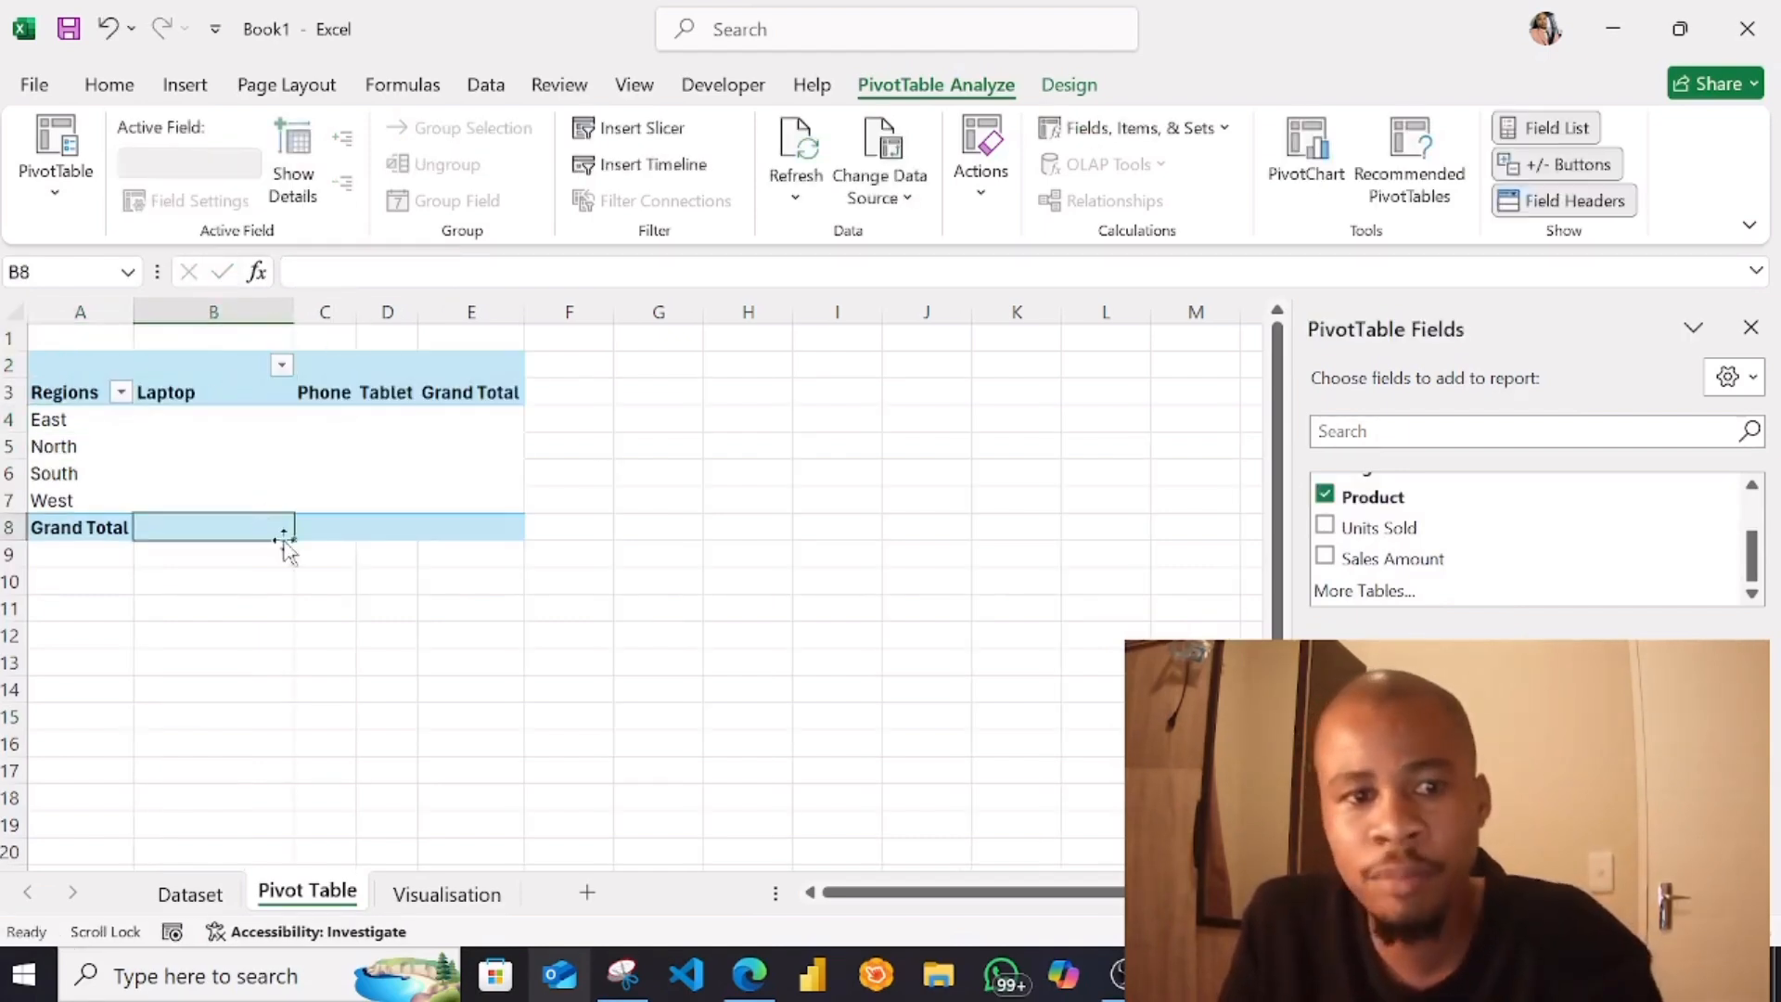
click(207, 362)
click(210, 452)
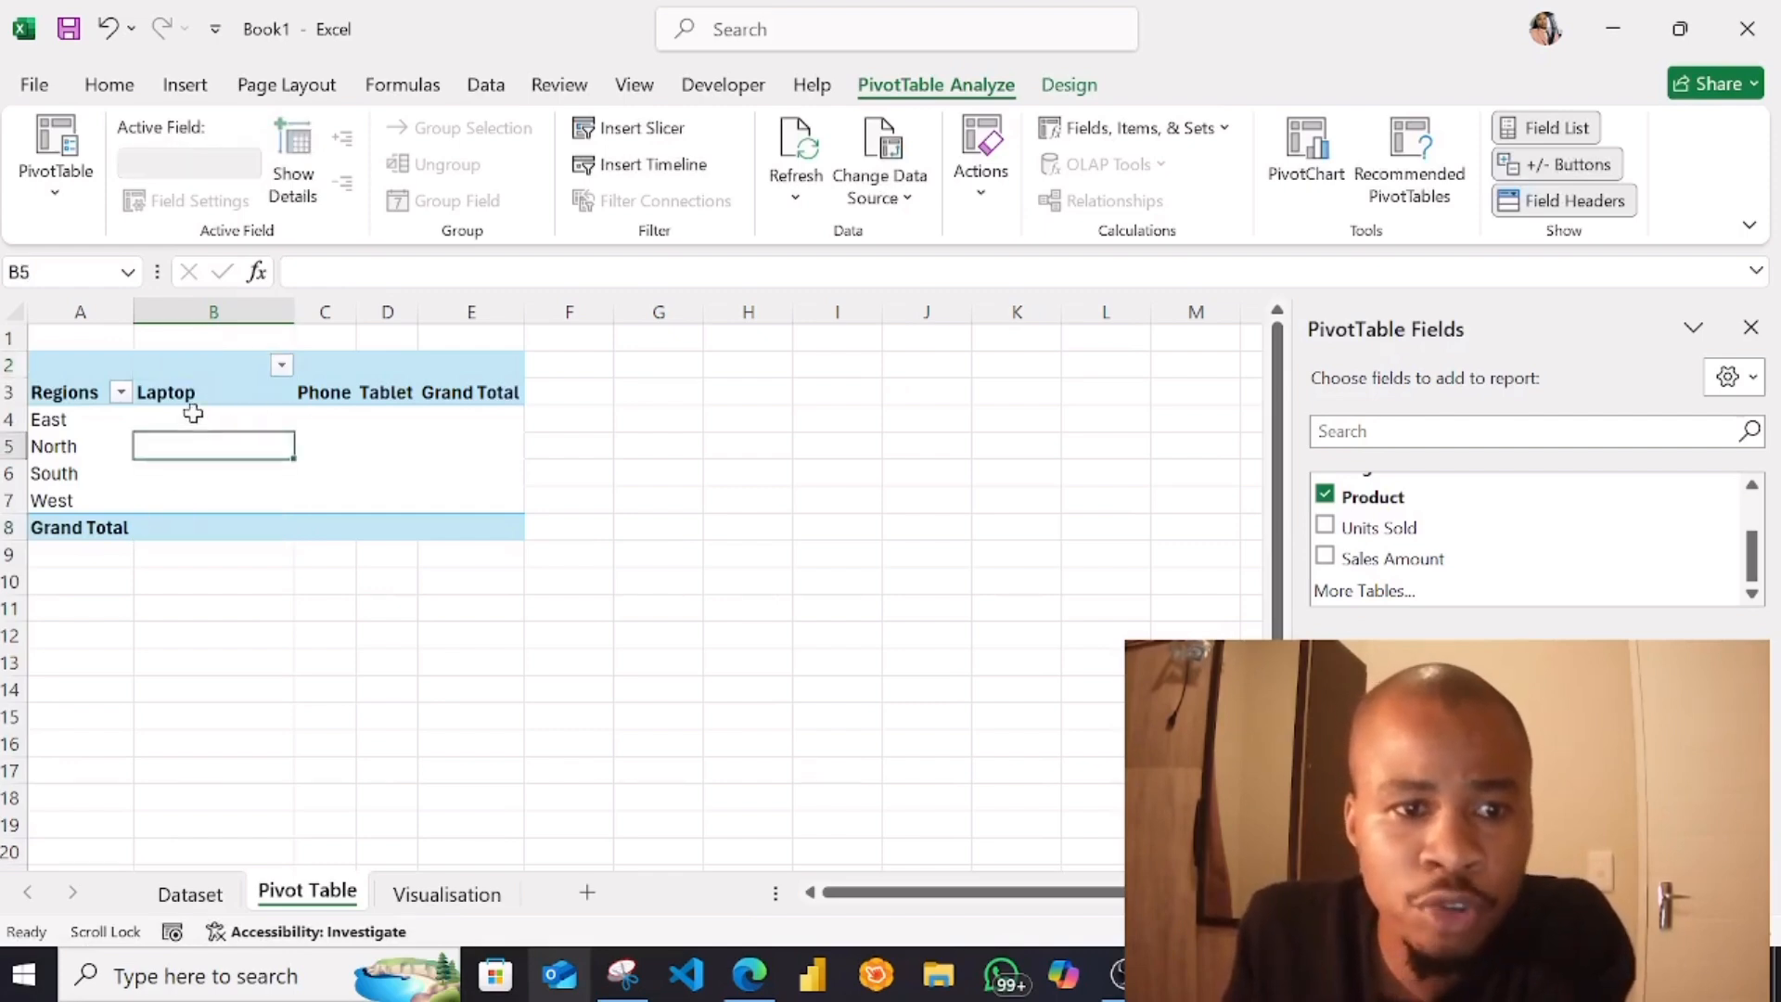
Examine the product headings, the Grand Total column and the value cells of each region in the PivotTable
click(219, 397)
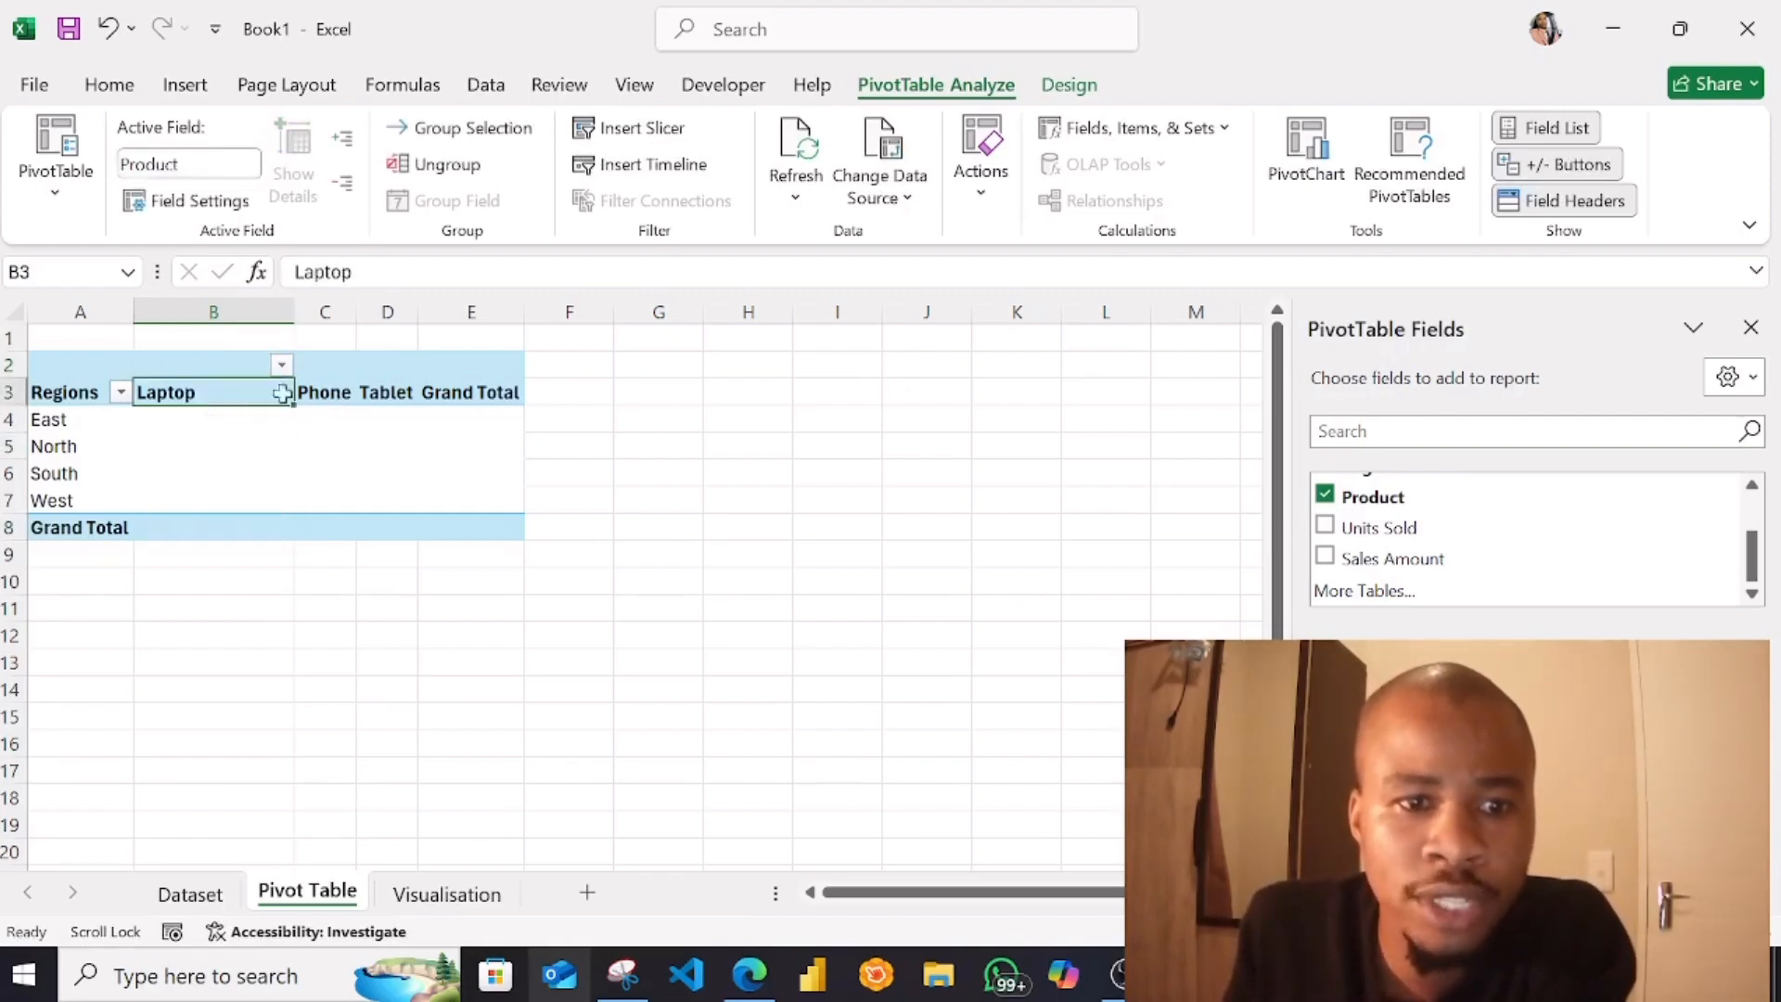
click(327, 389)
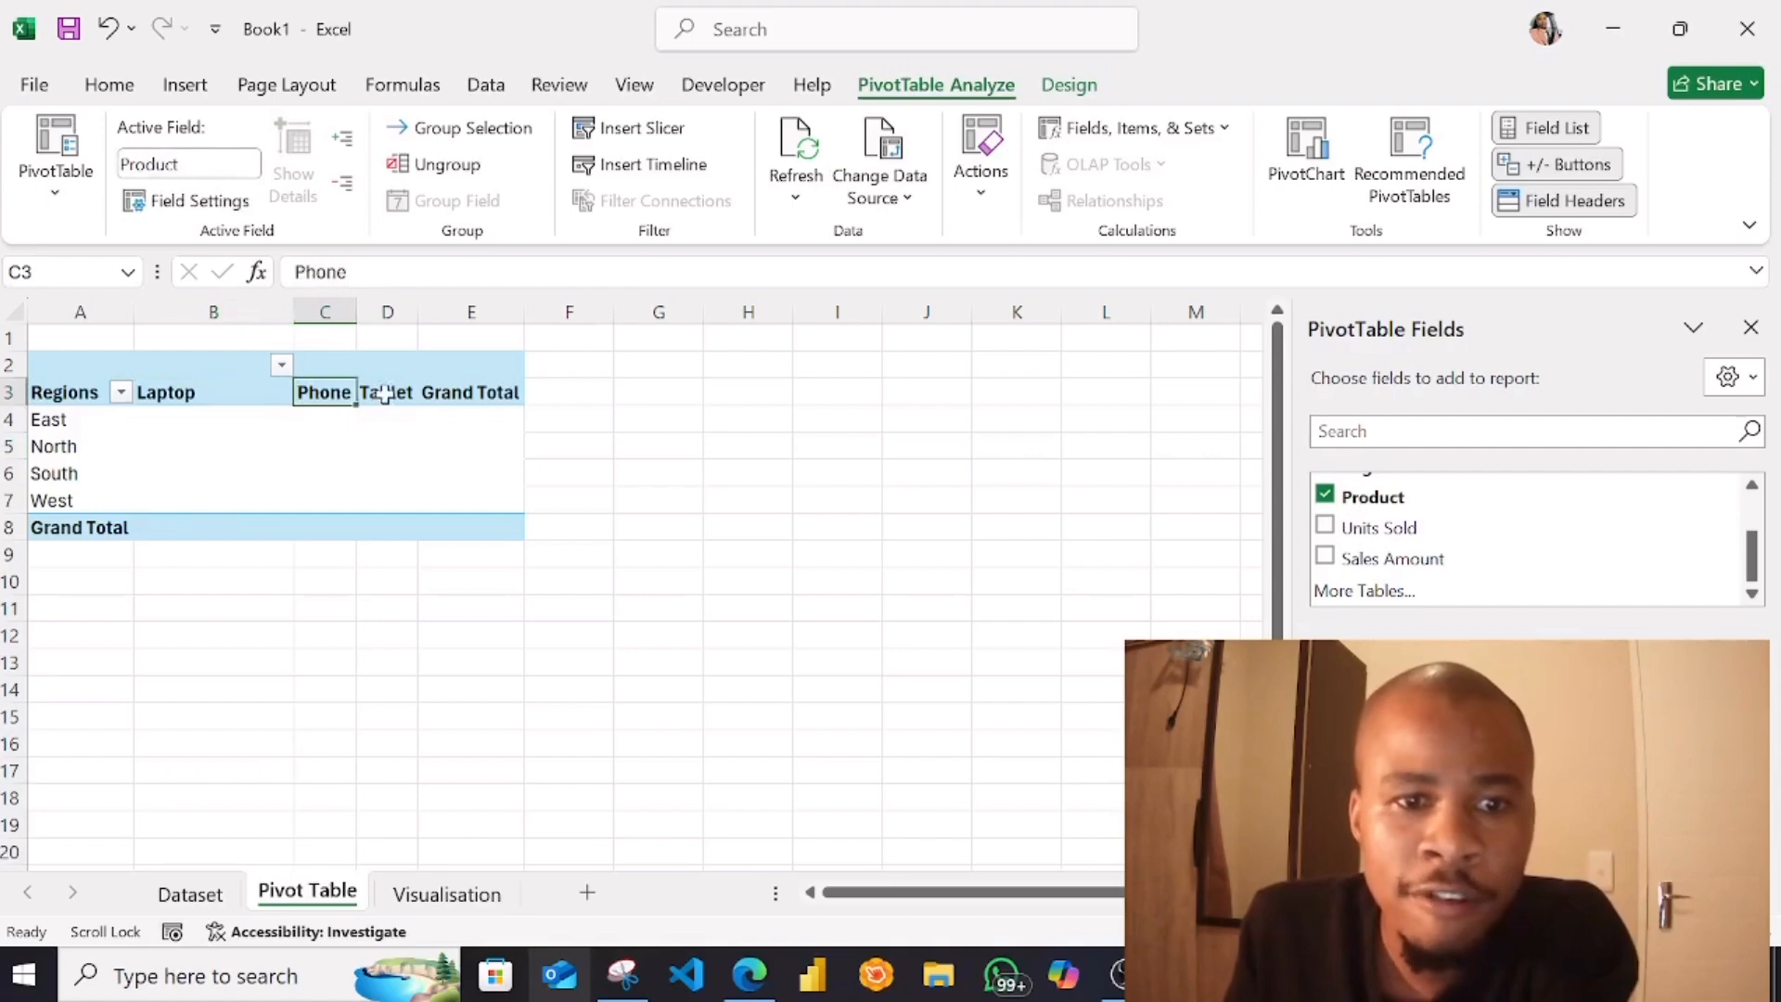
click(384, 394)
click(449, 397)
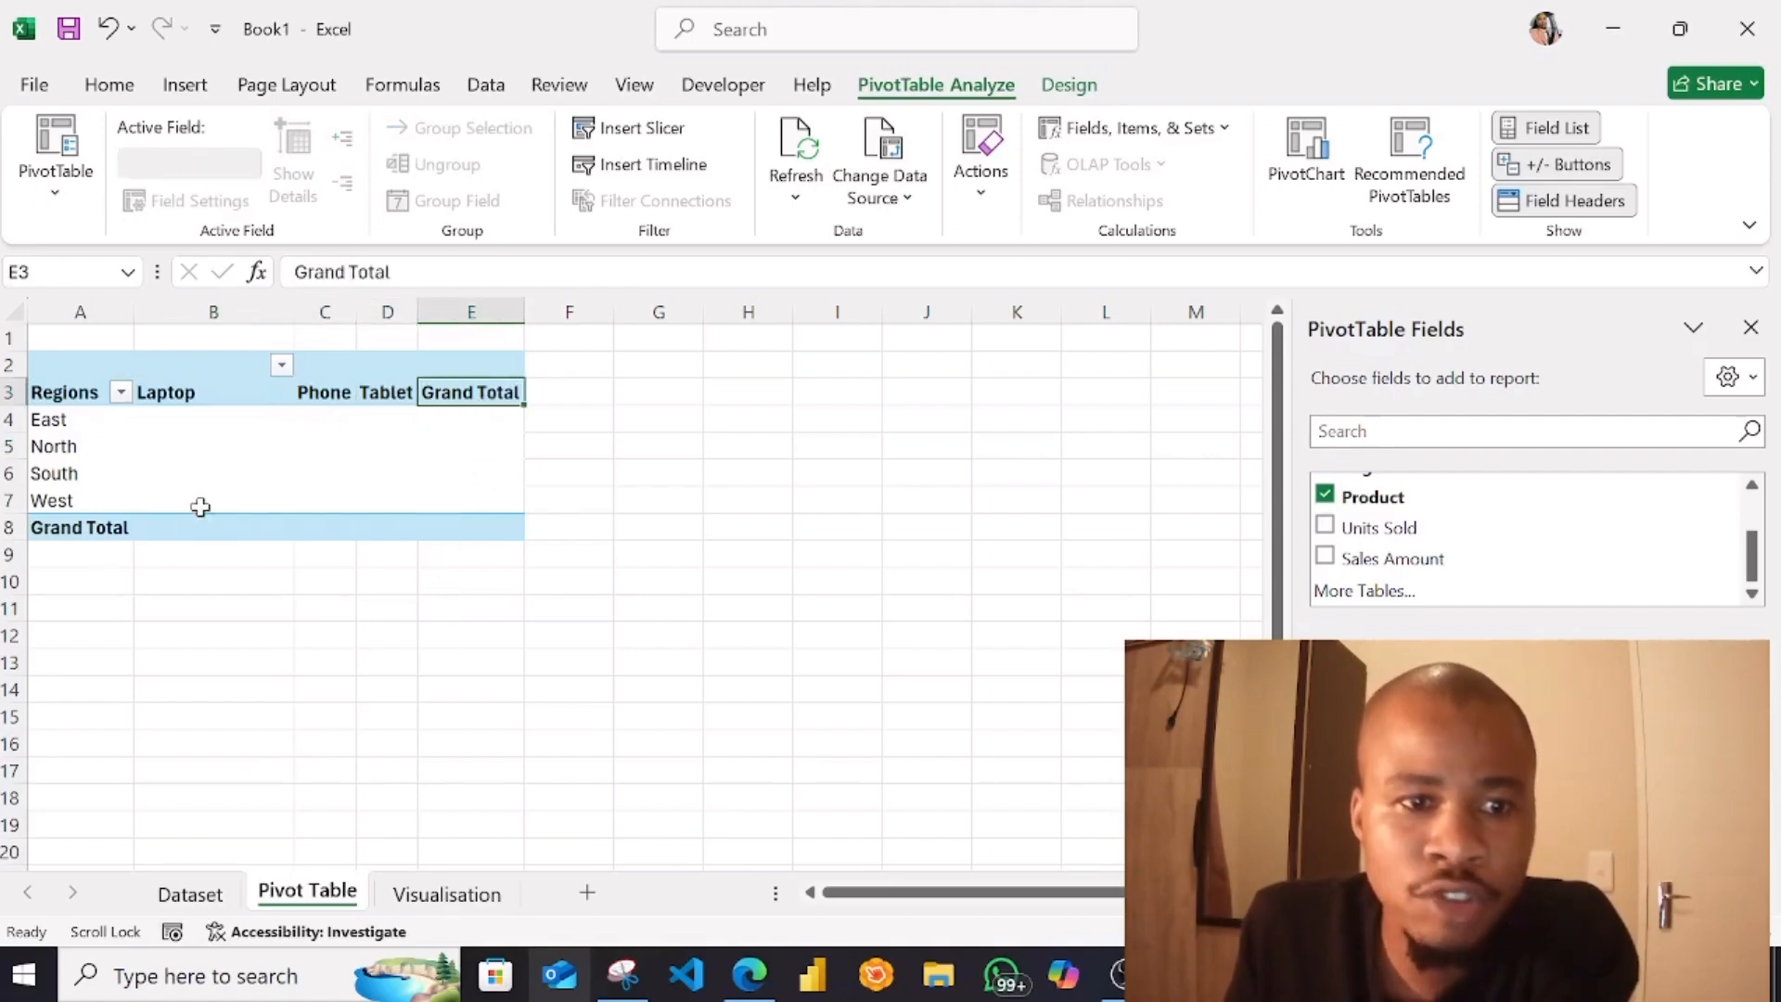
click(173, 436)
click(425, 438)
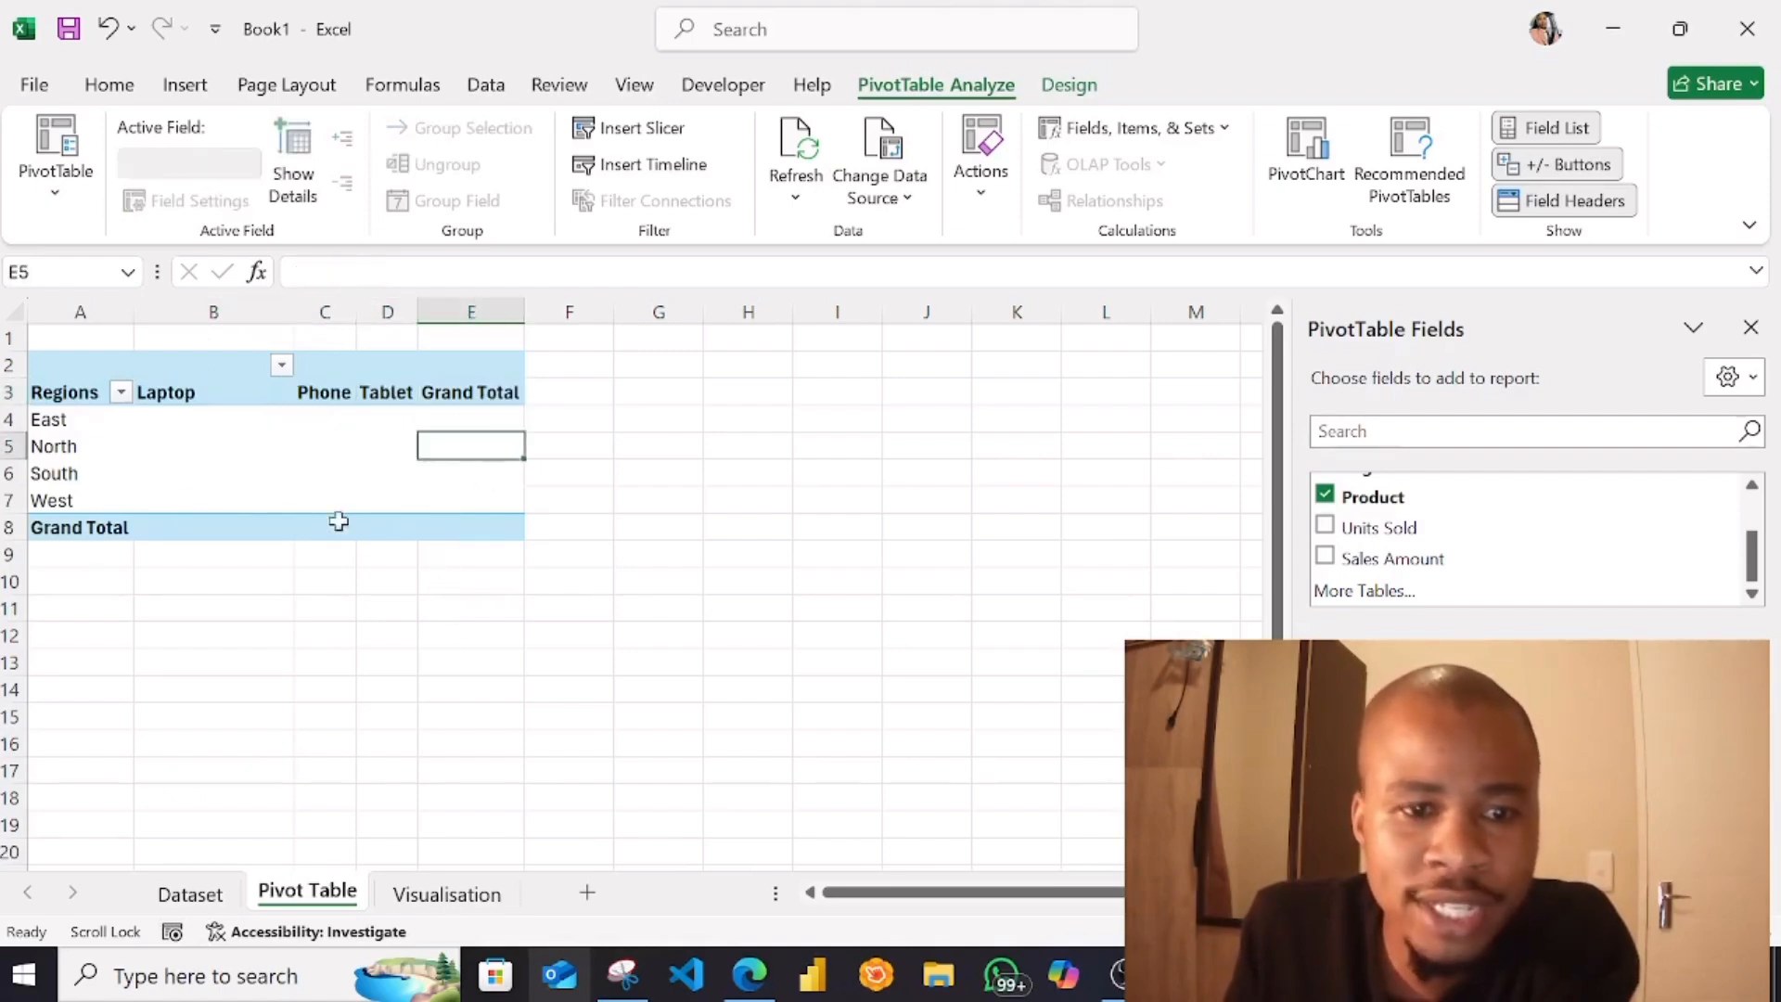
click(218, 428)
click(245, 511)
click(389, 502)
click(478, 479)
click(267, 423)
click(208, 510)
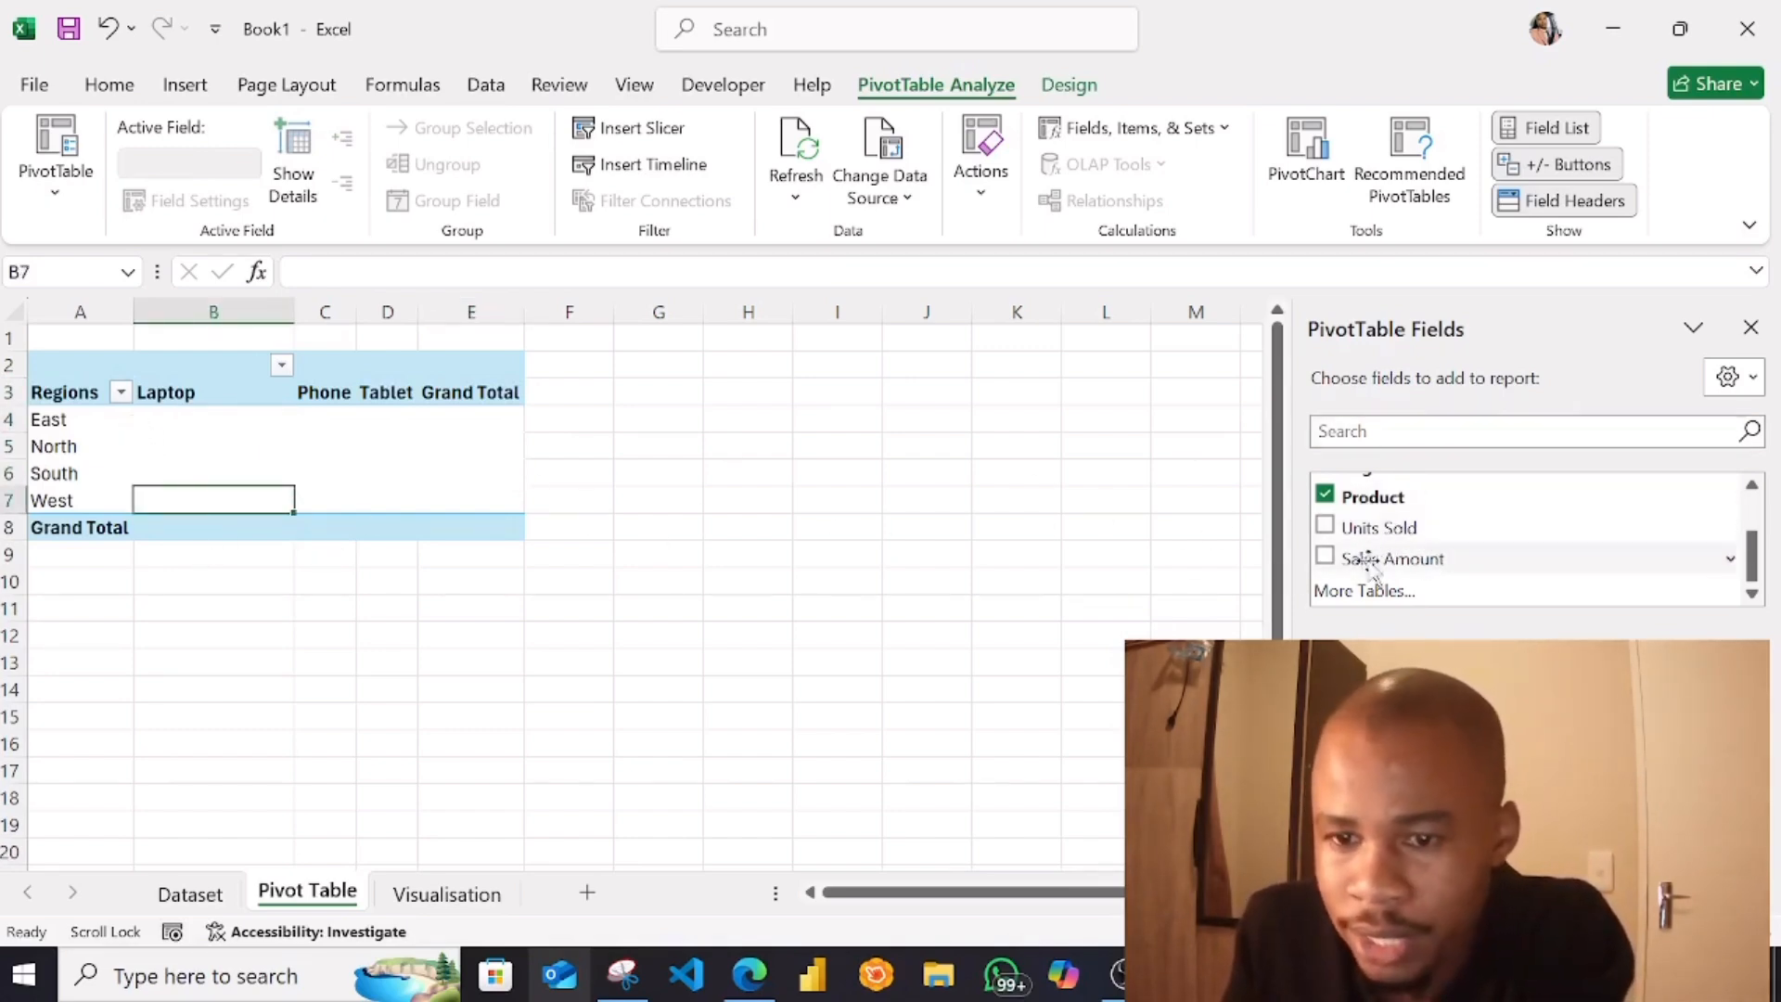
Add the Sales Amount field to the PivotTable's values as a sum and check the figures by region and product
drag(1371, 567, 1540, 565)
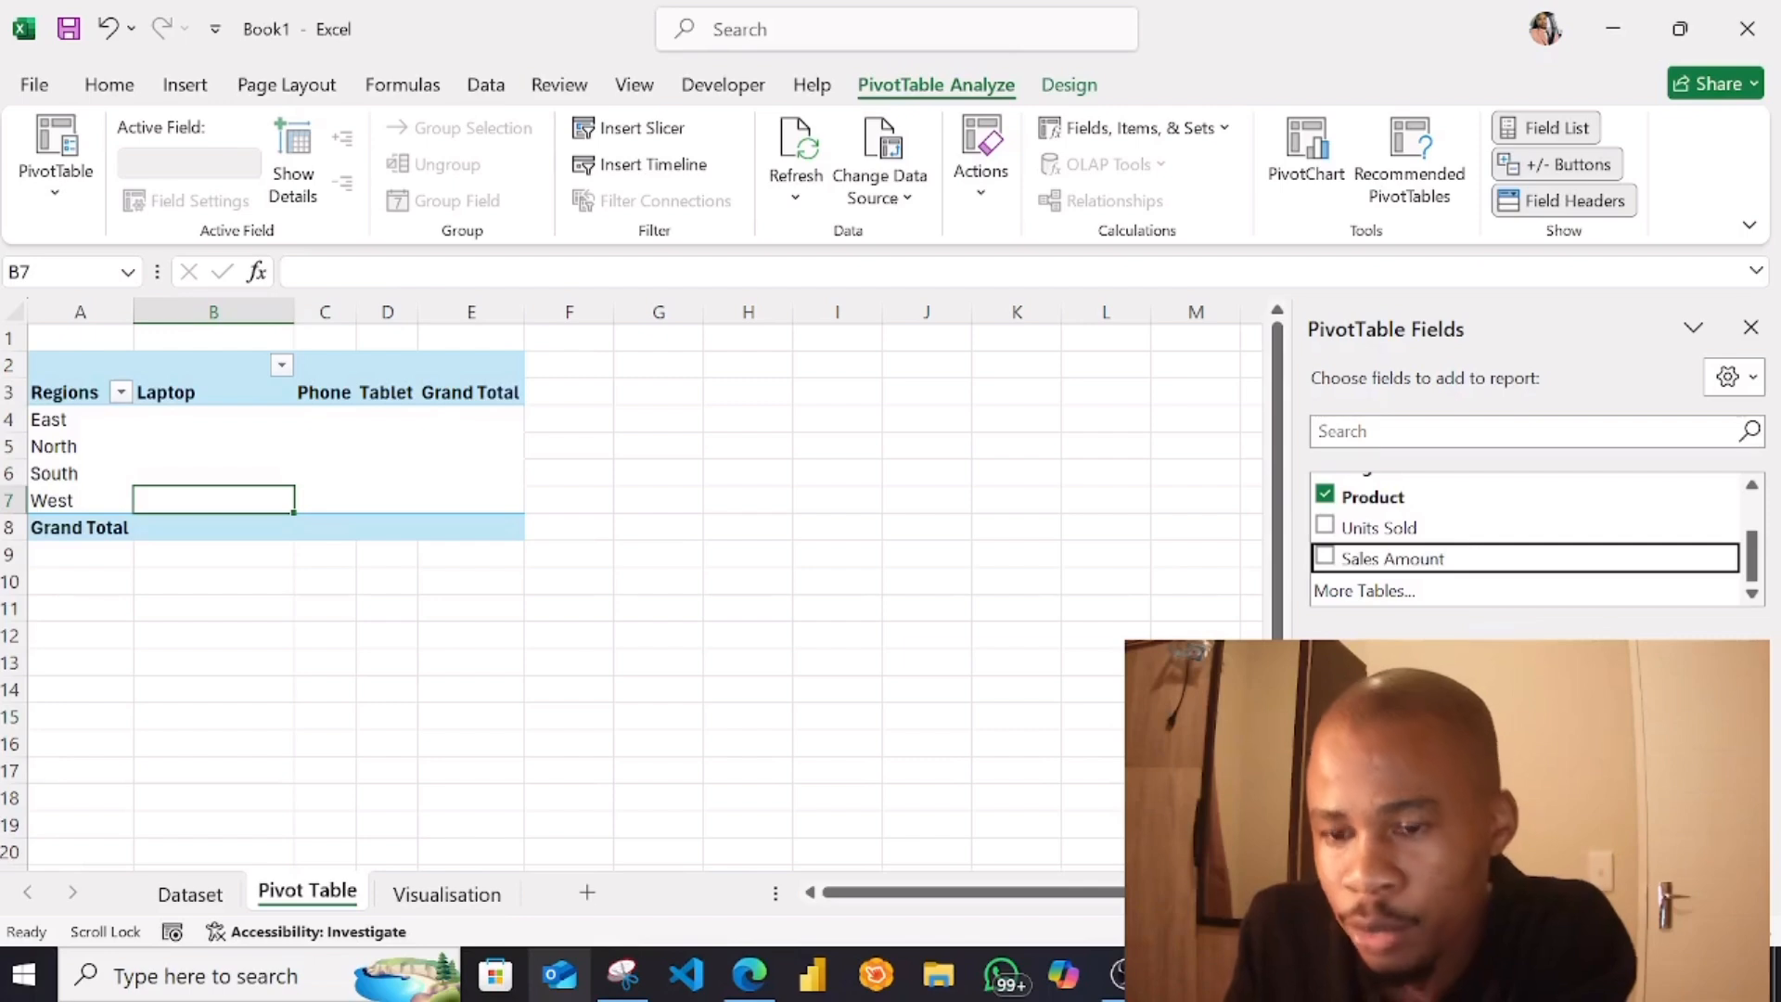
drag(1642, 811, 1647, 826)
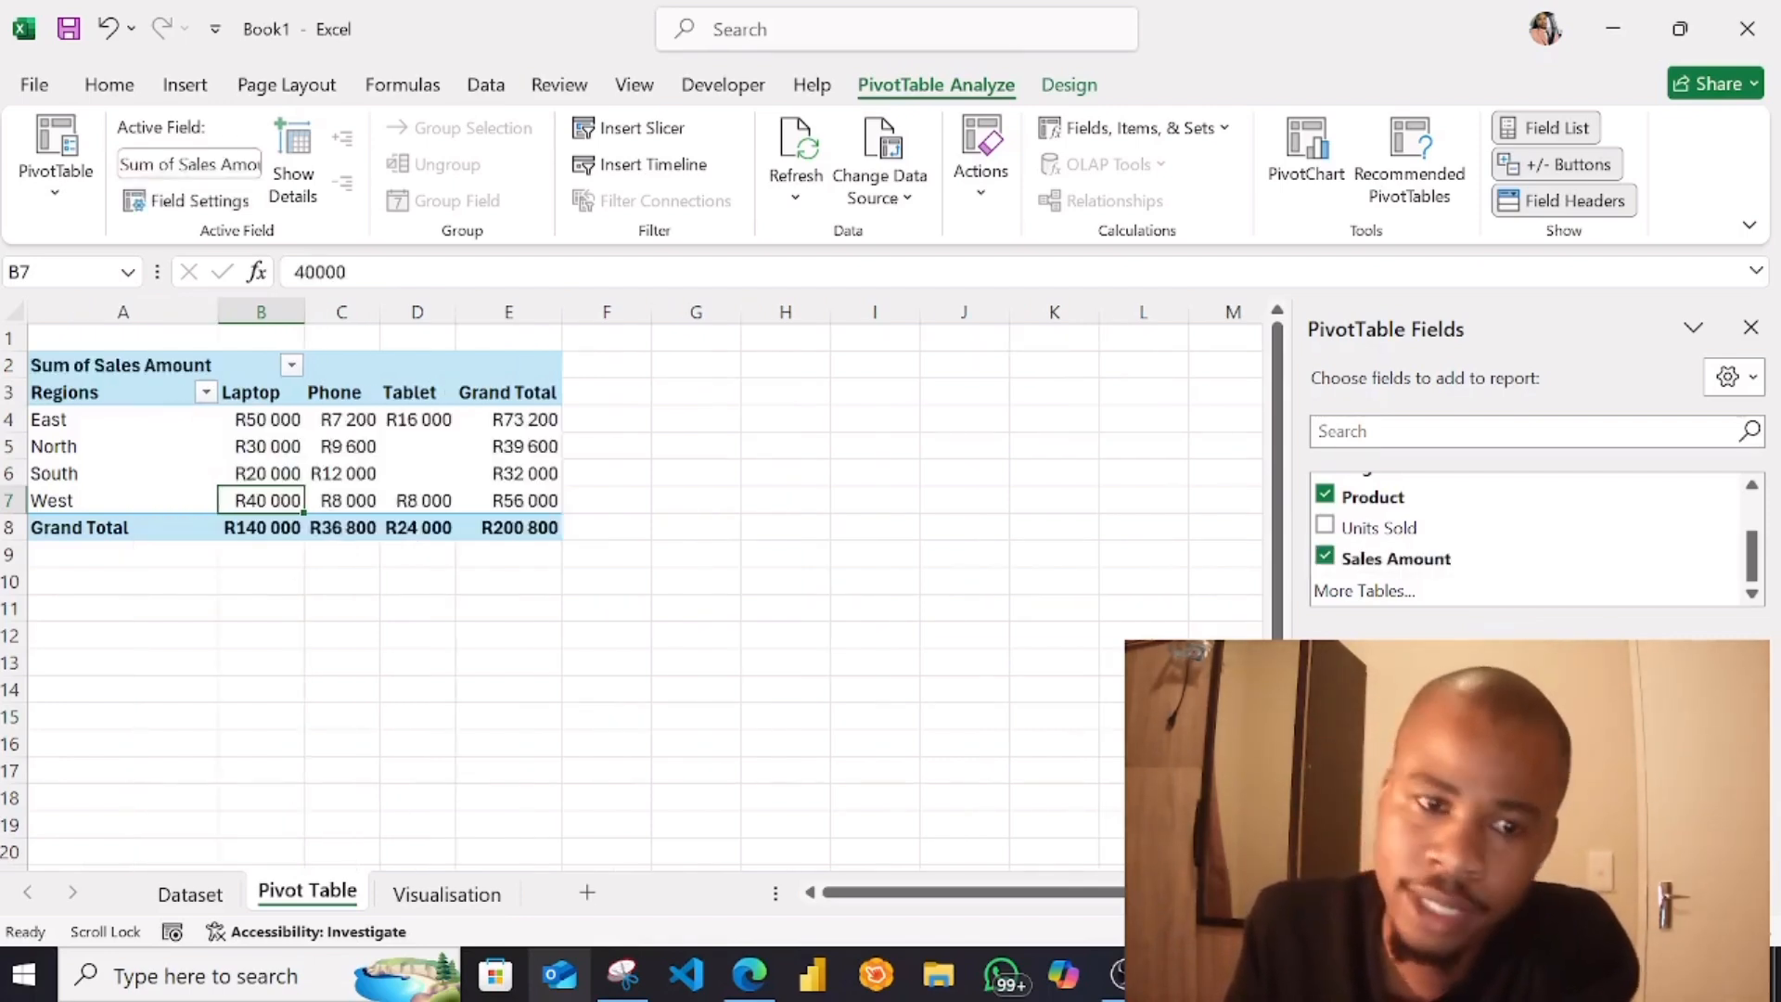
click(264, 581)
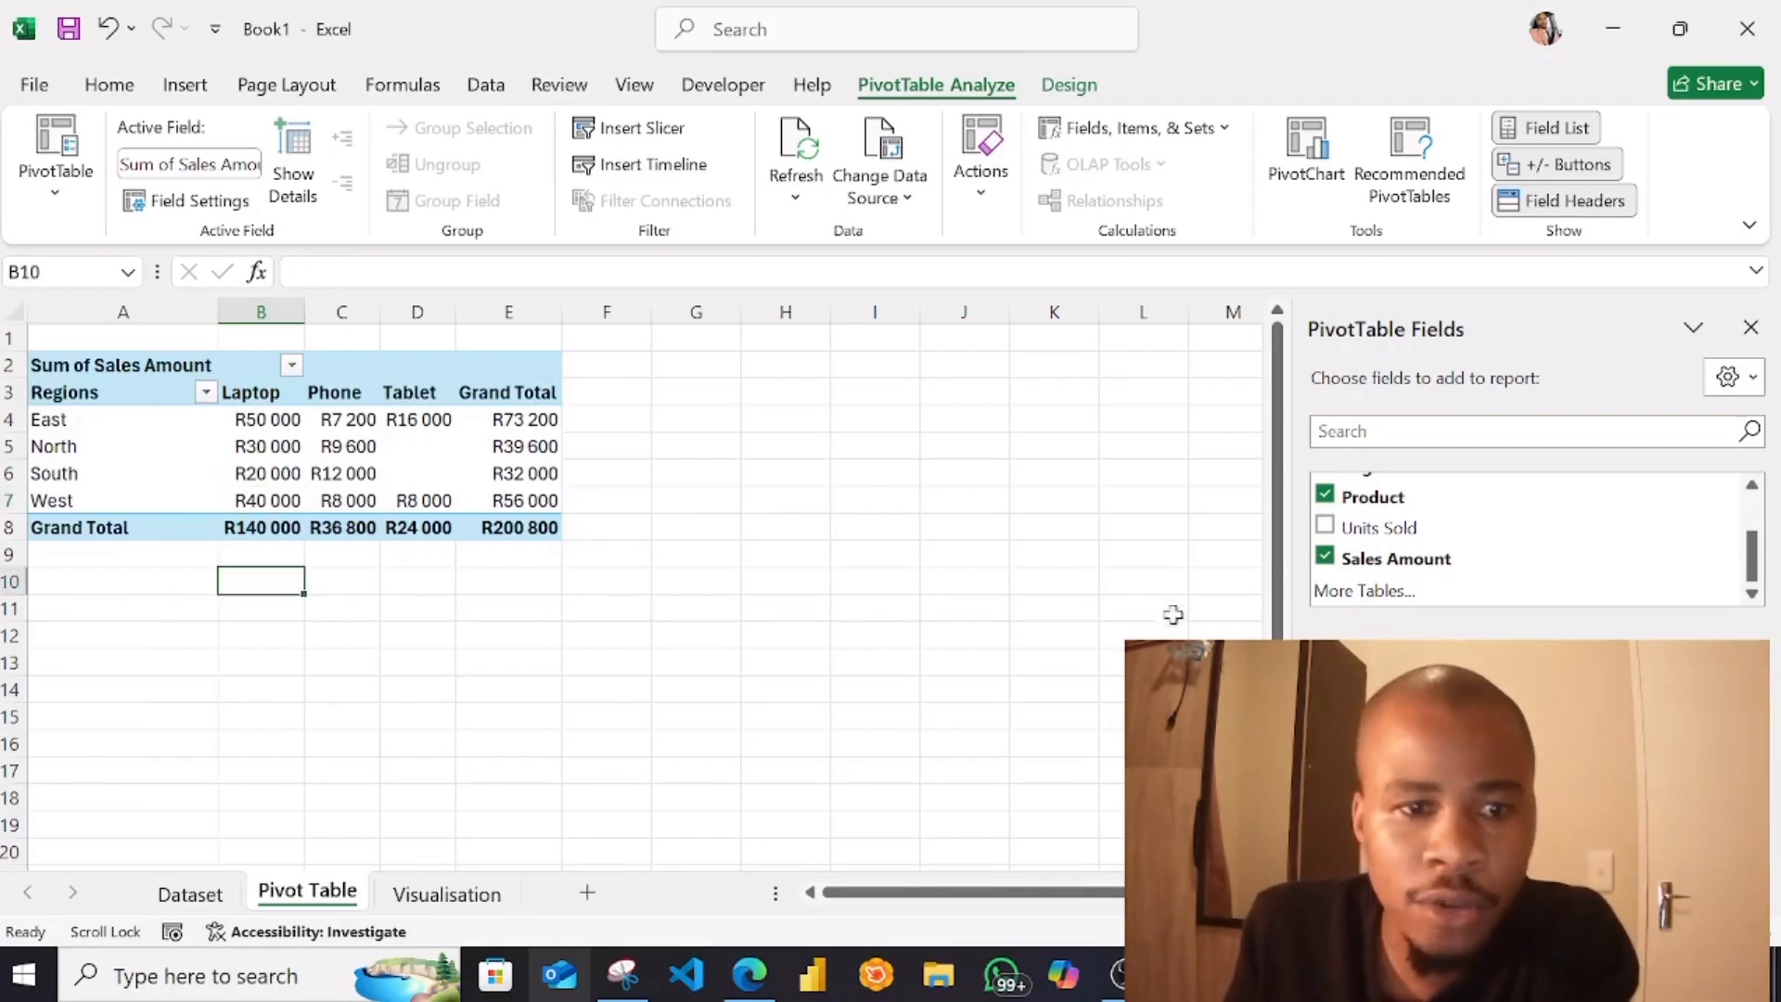
click(265, 484)
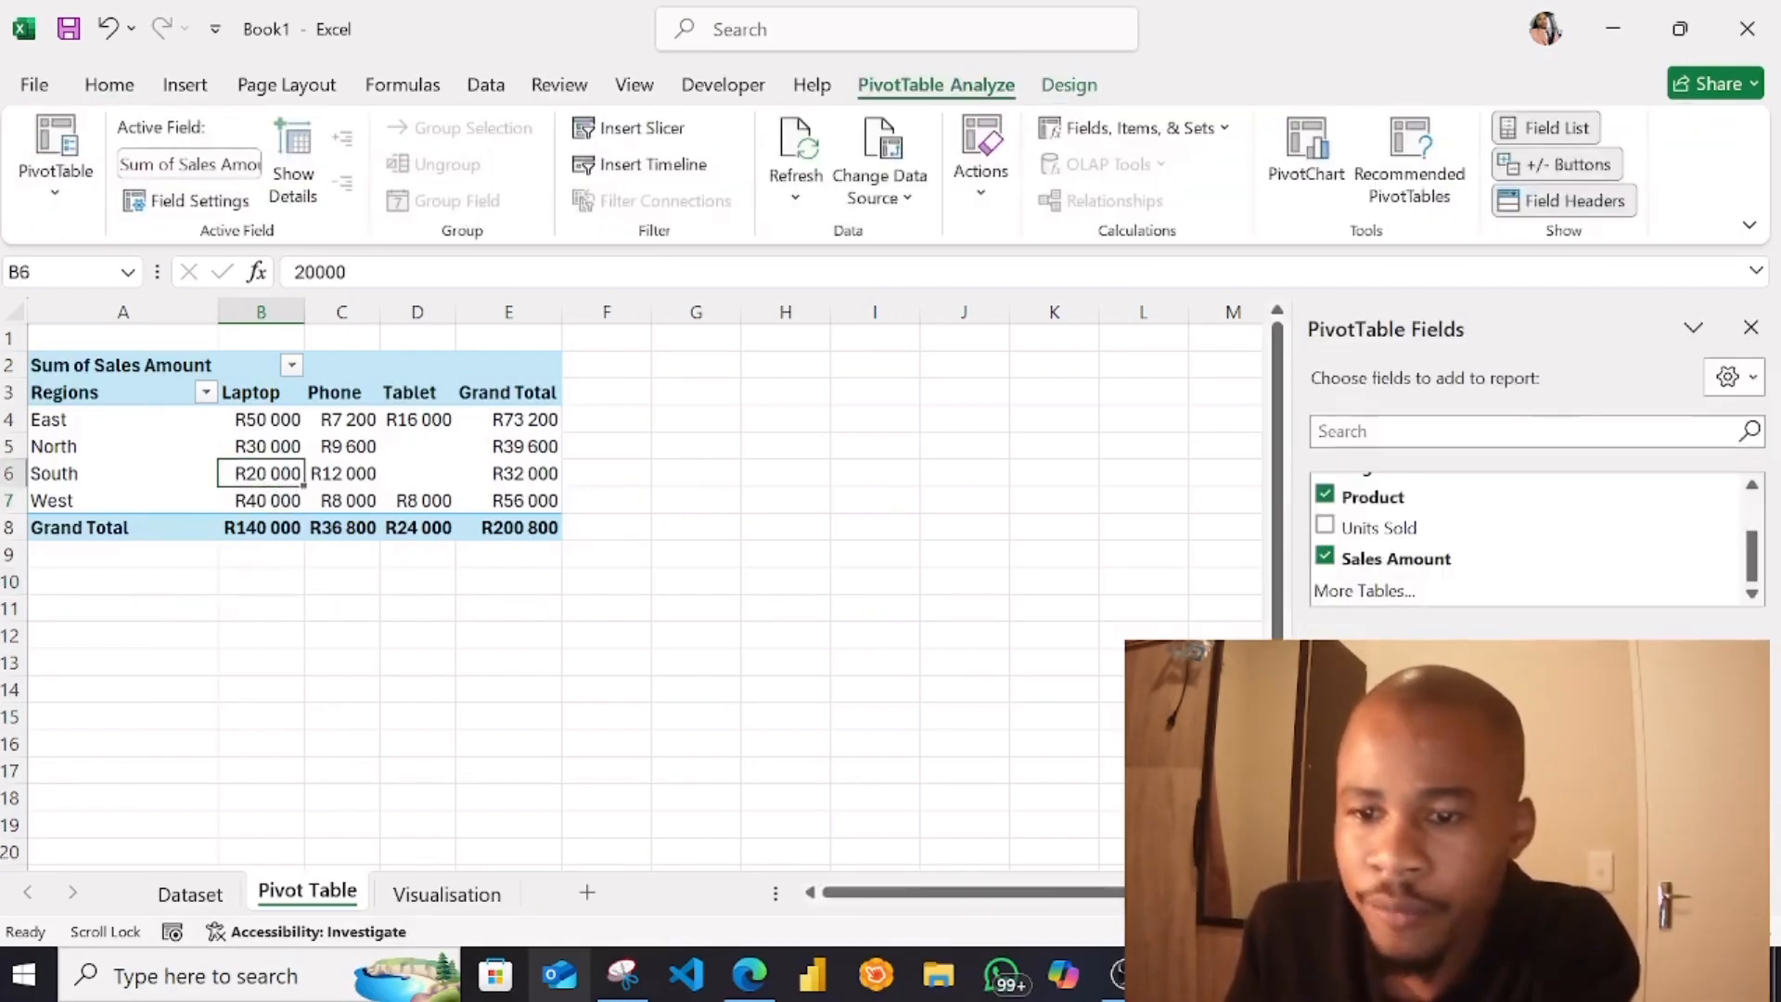
click(84, 396)
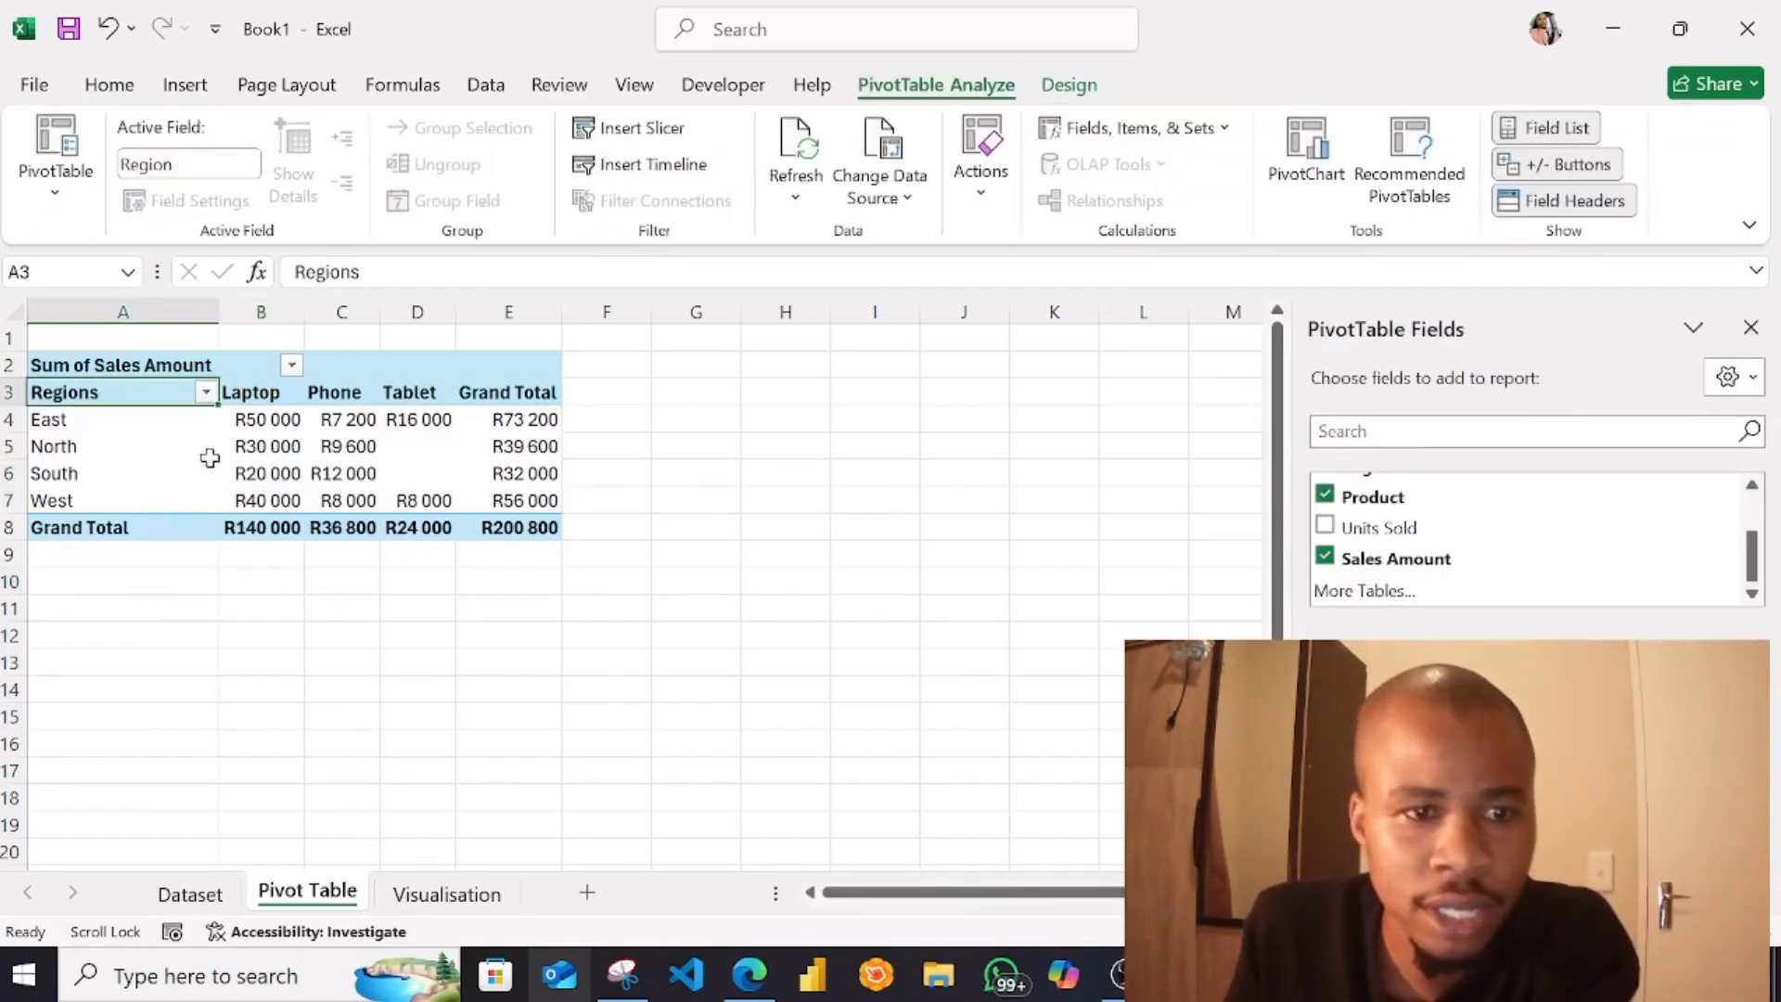
click(260, 399)
click(266, 449)
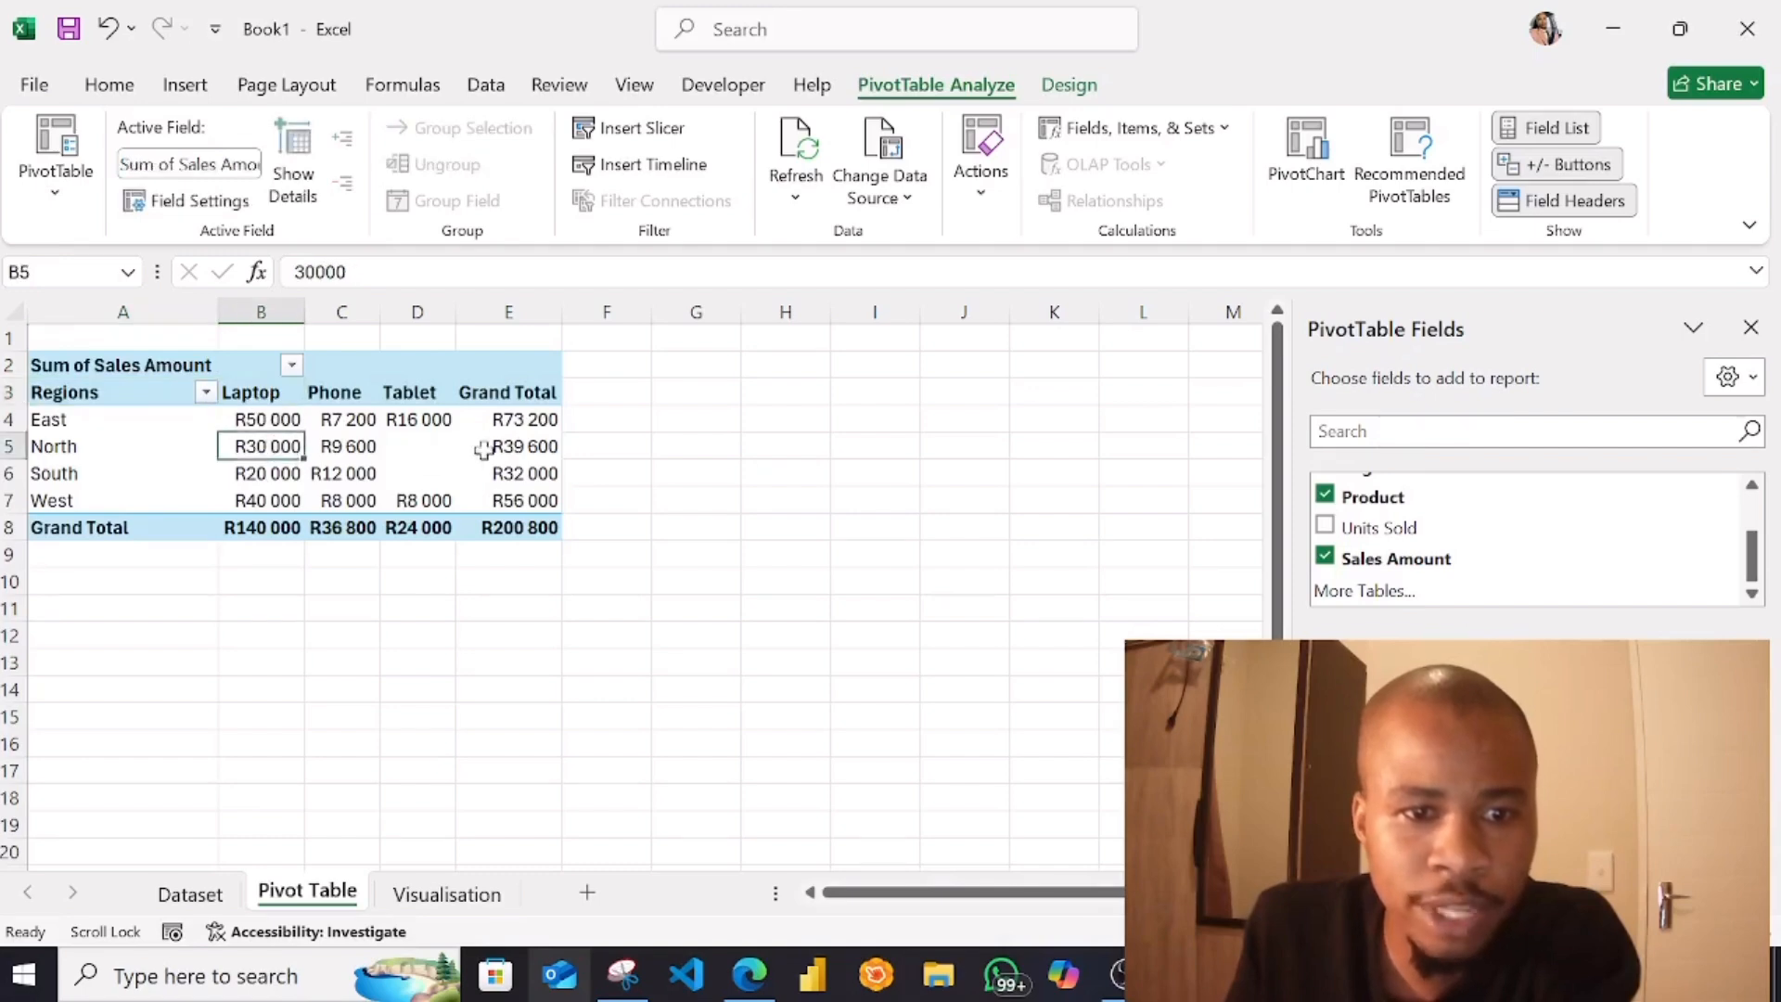
Open the Visualisation sheet and turn off its gridlines
click(453, 894)
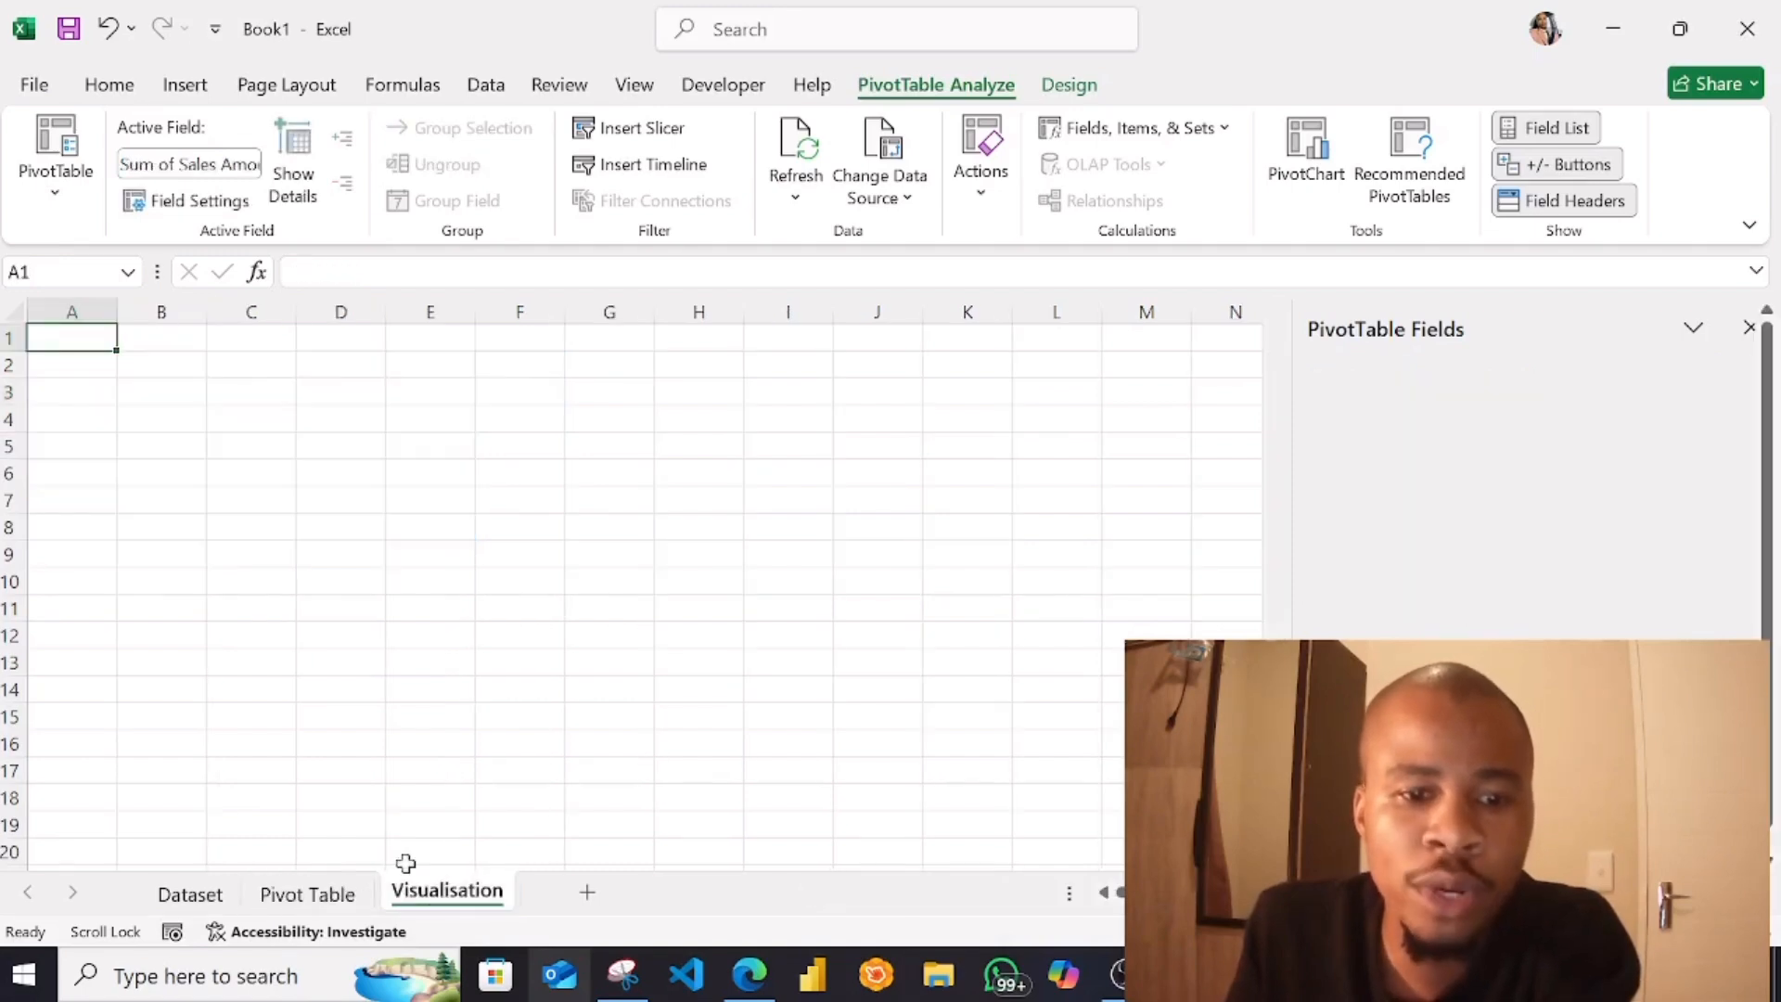
click(313, 892)
click(436, 893)
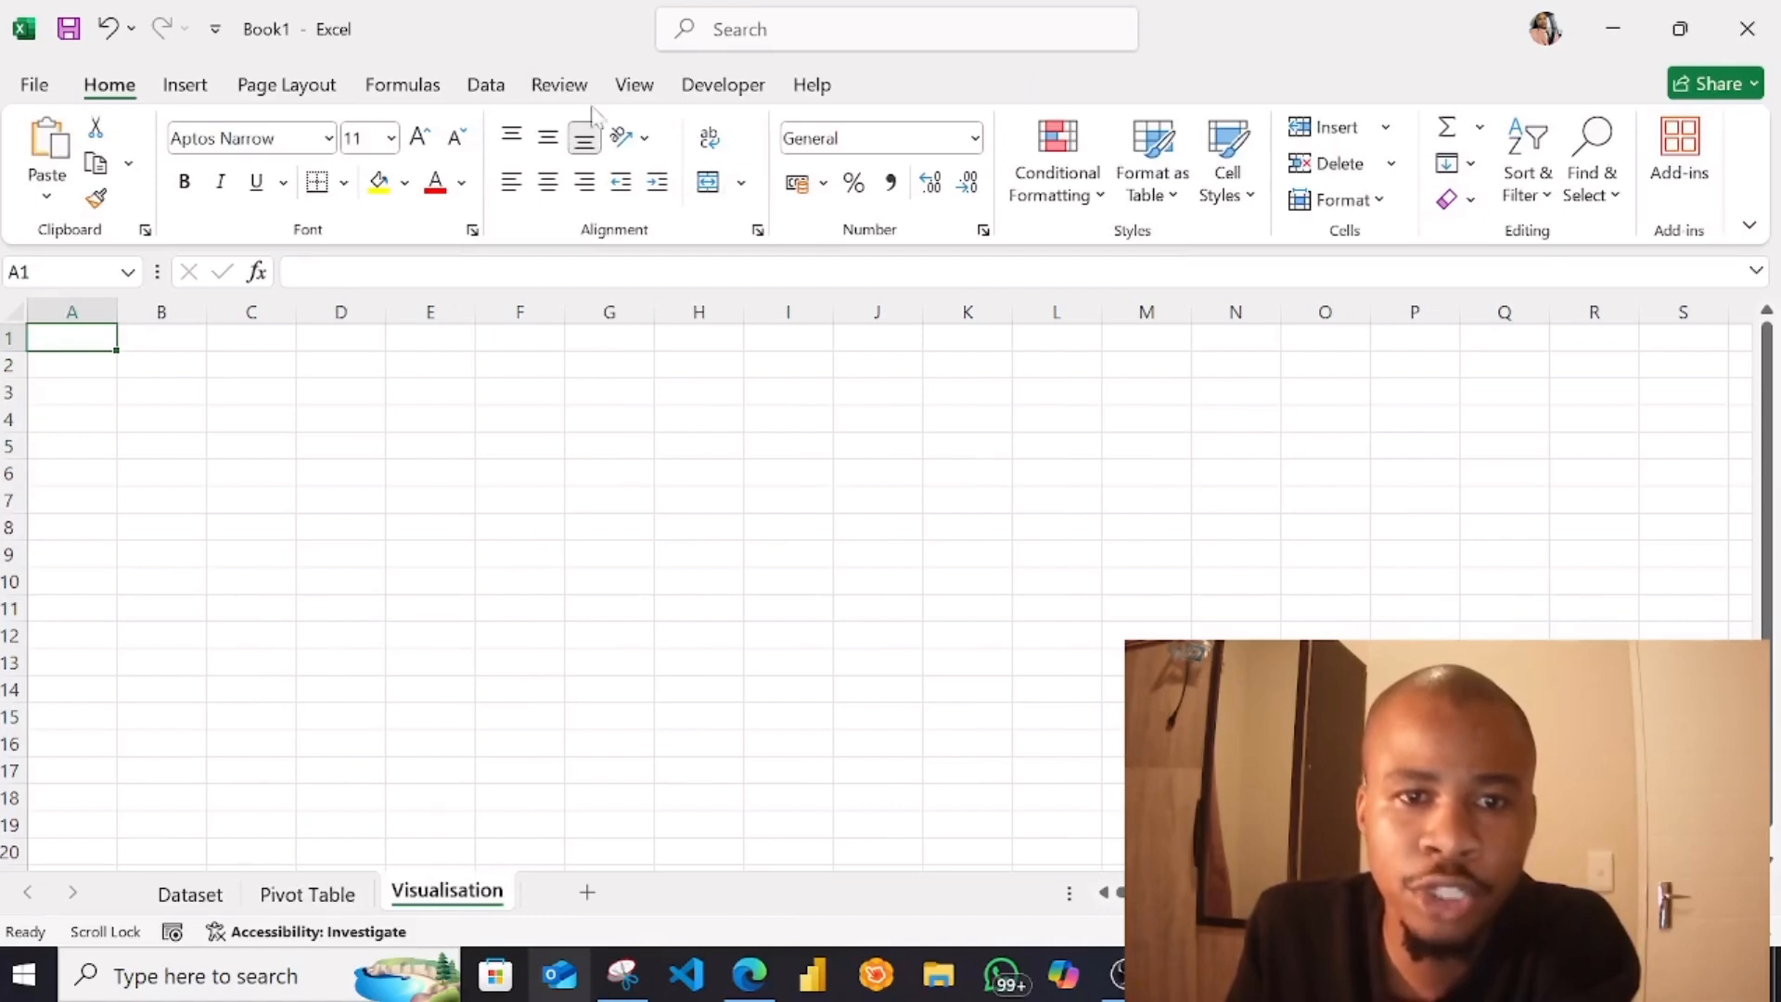
click(172, 392)
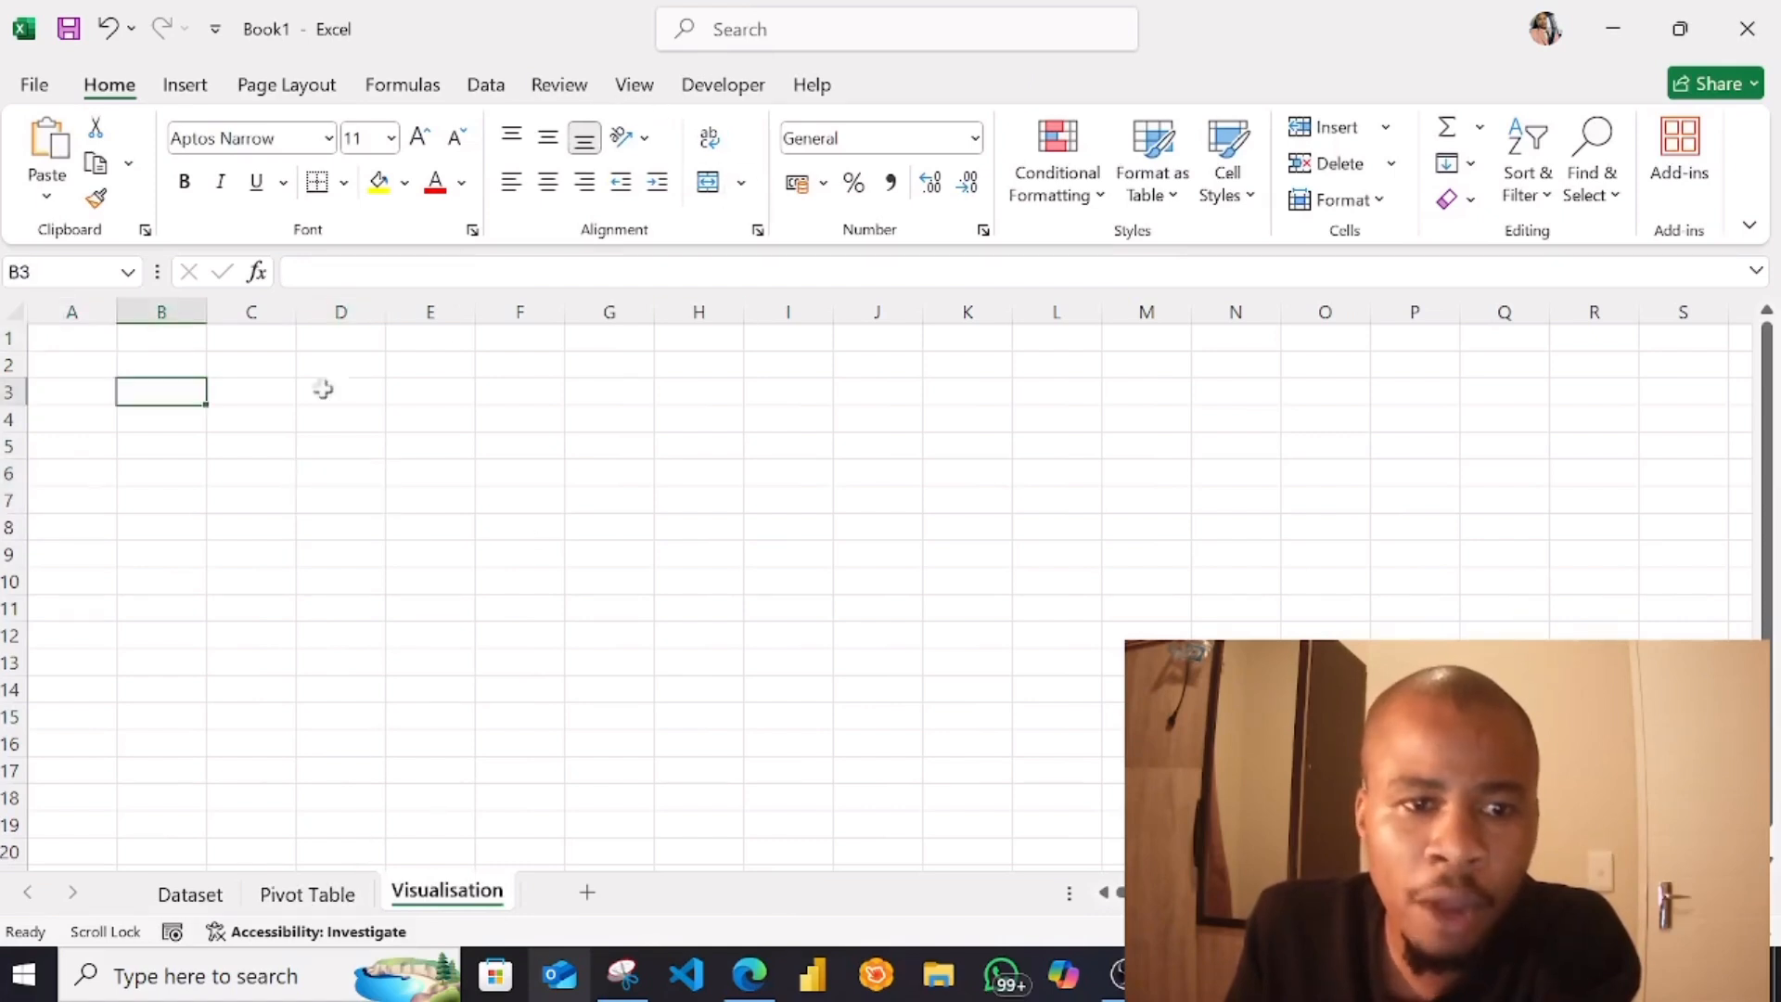
click(632, 85)
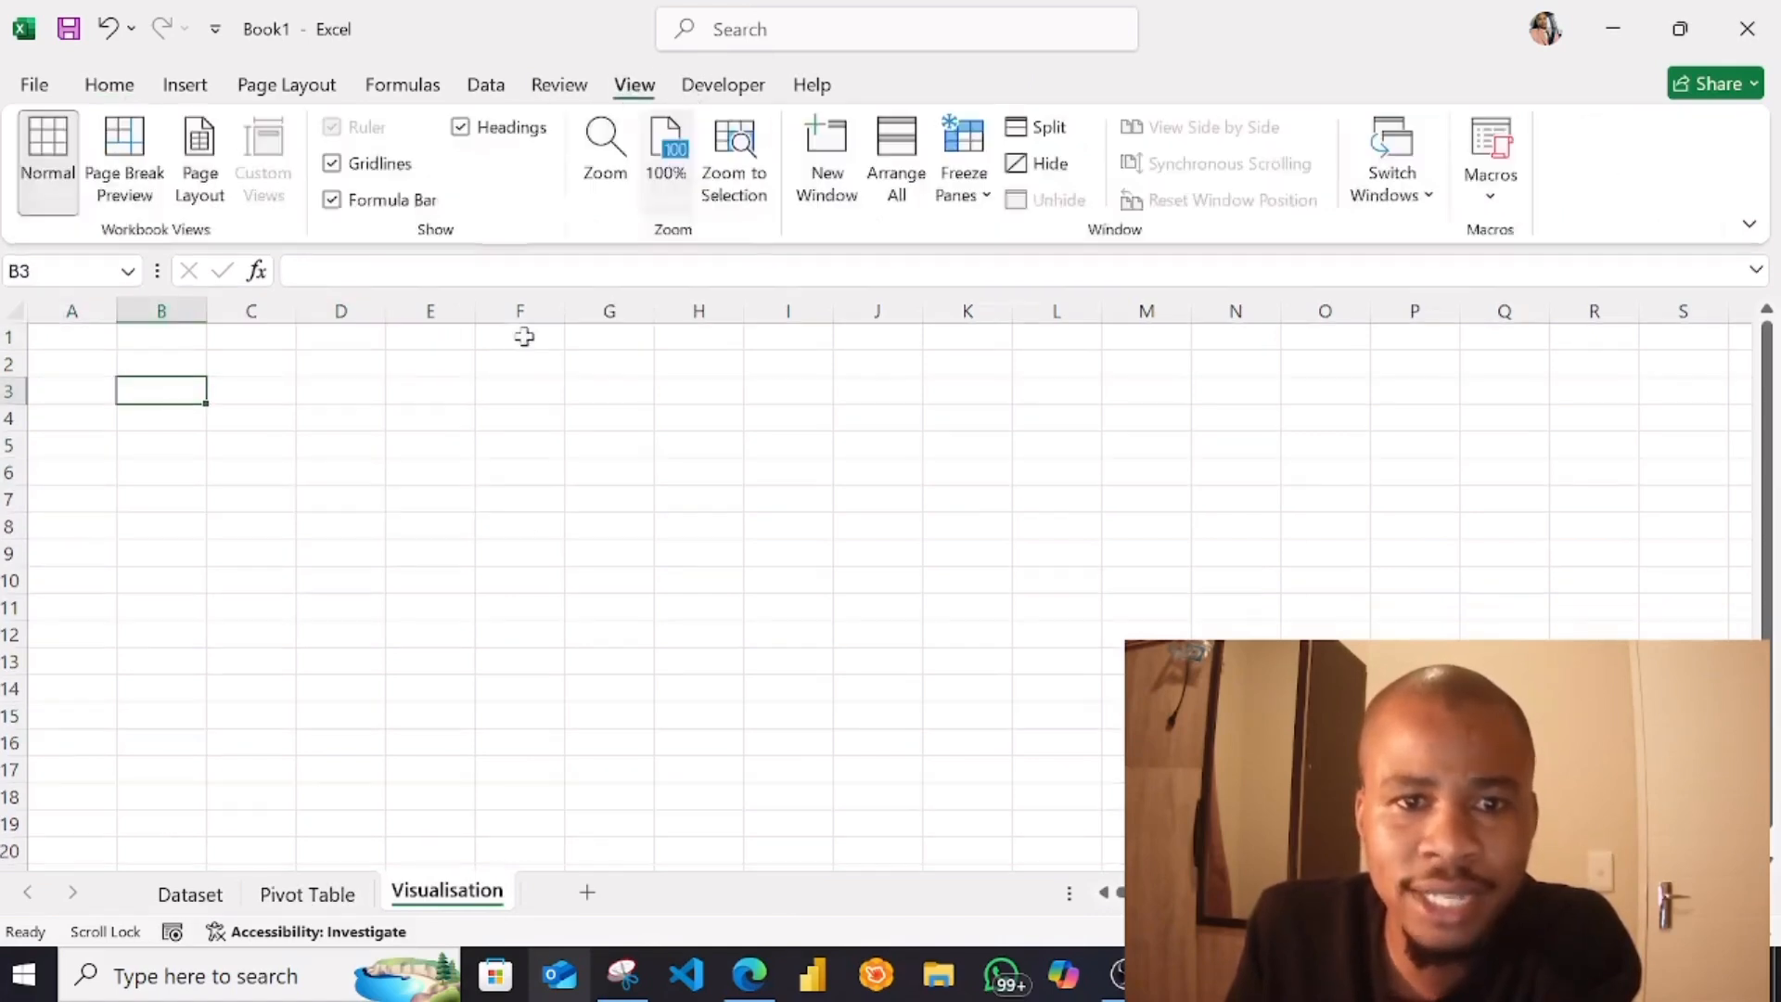
click(333, 165)
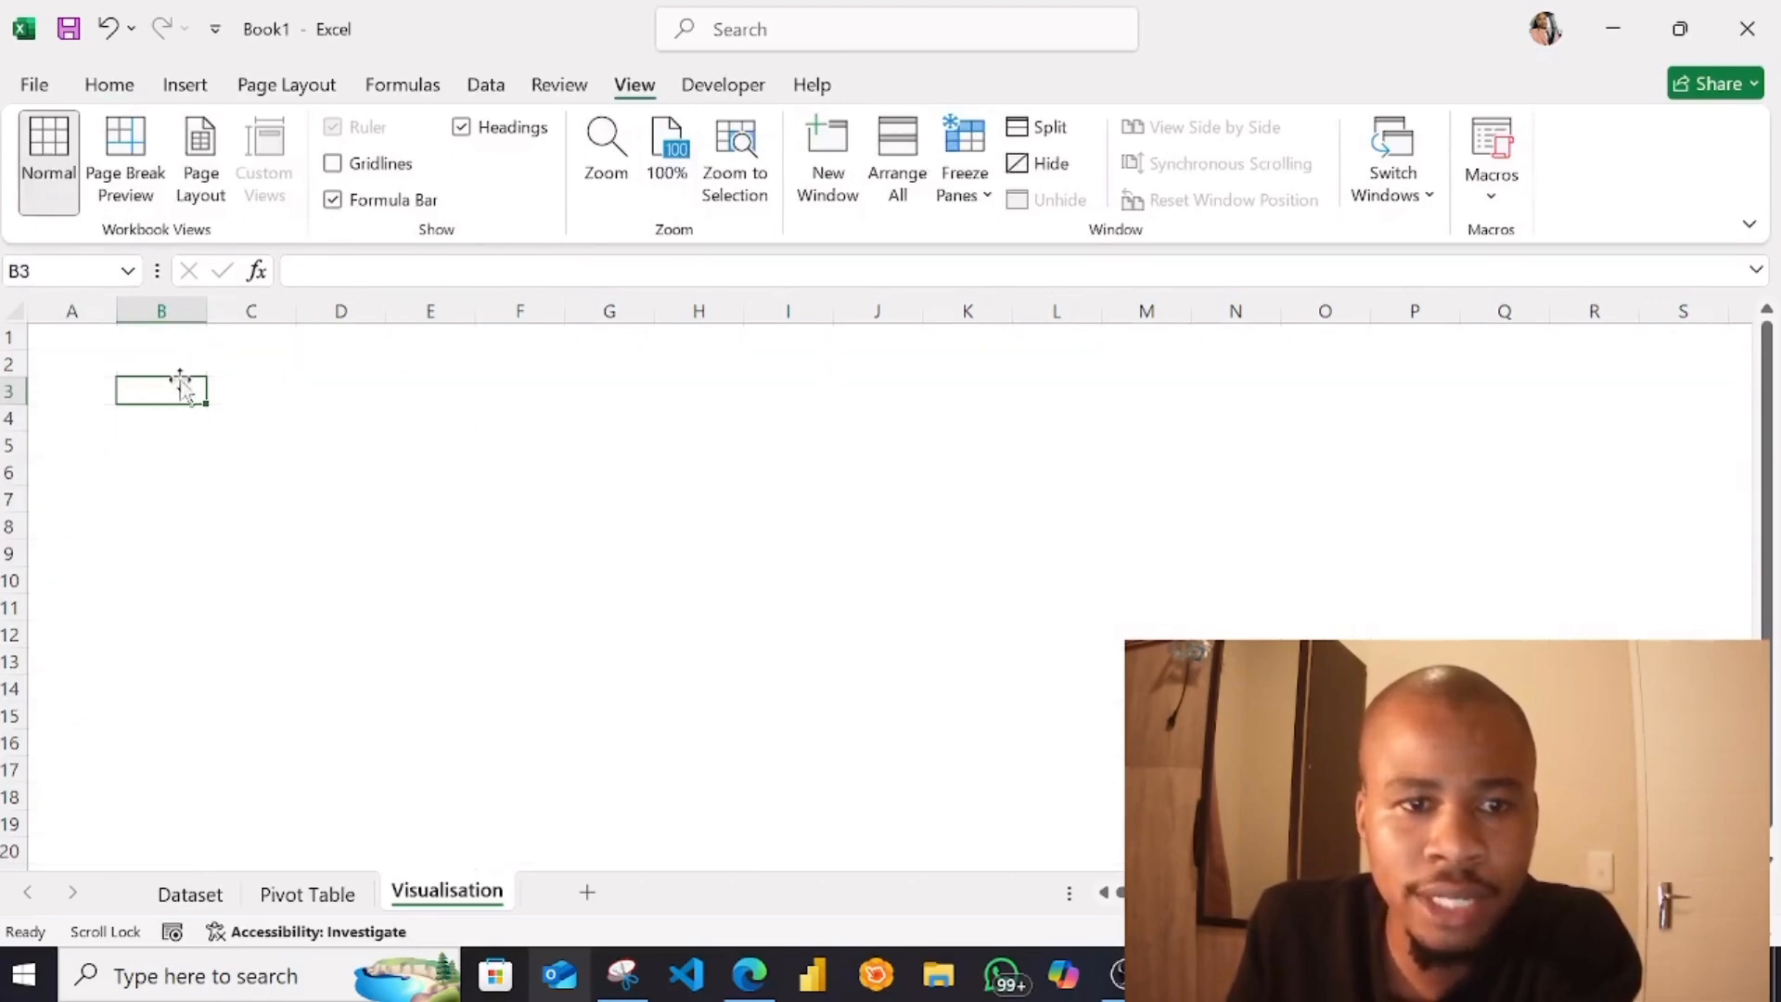
Draw a rounded rectangle banner about 19 cm wide and 1.7 cm high above row 5, and enter the owner's full name followed by DATASET
click(110, 89)
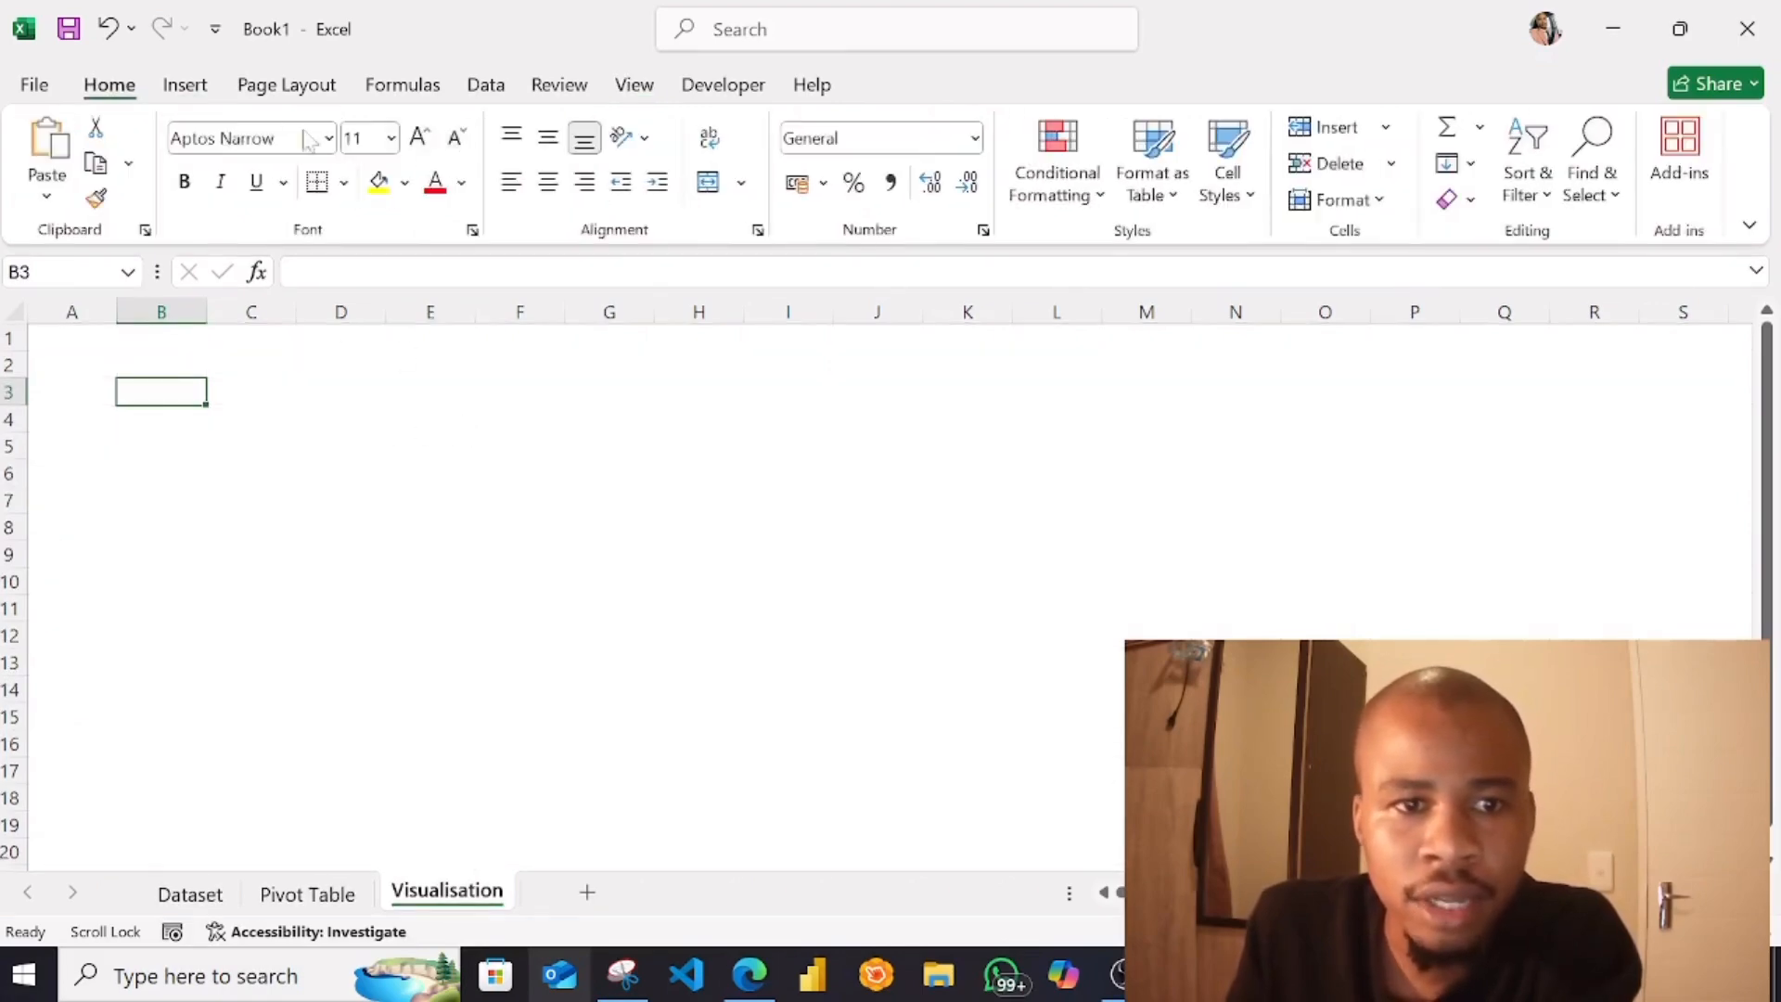
click(190, 86)
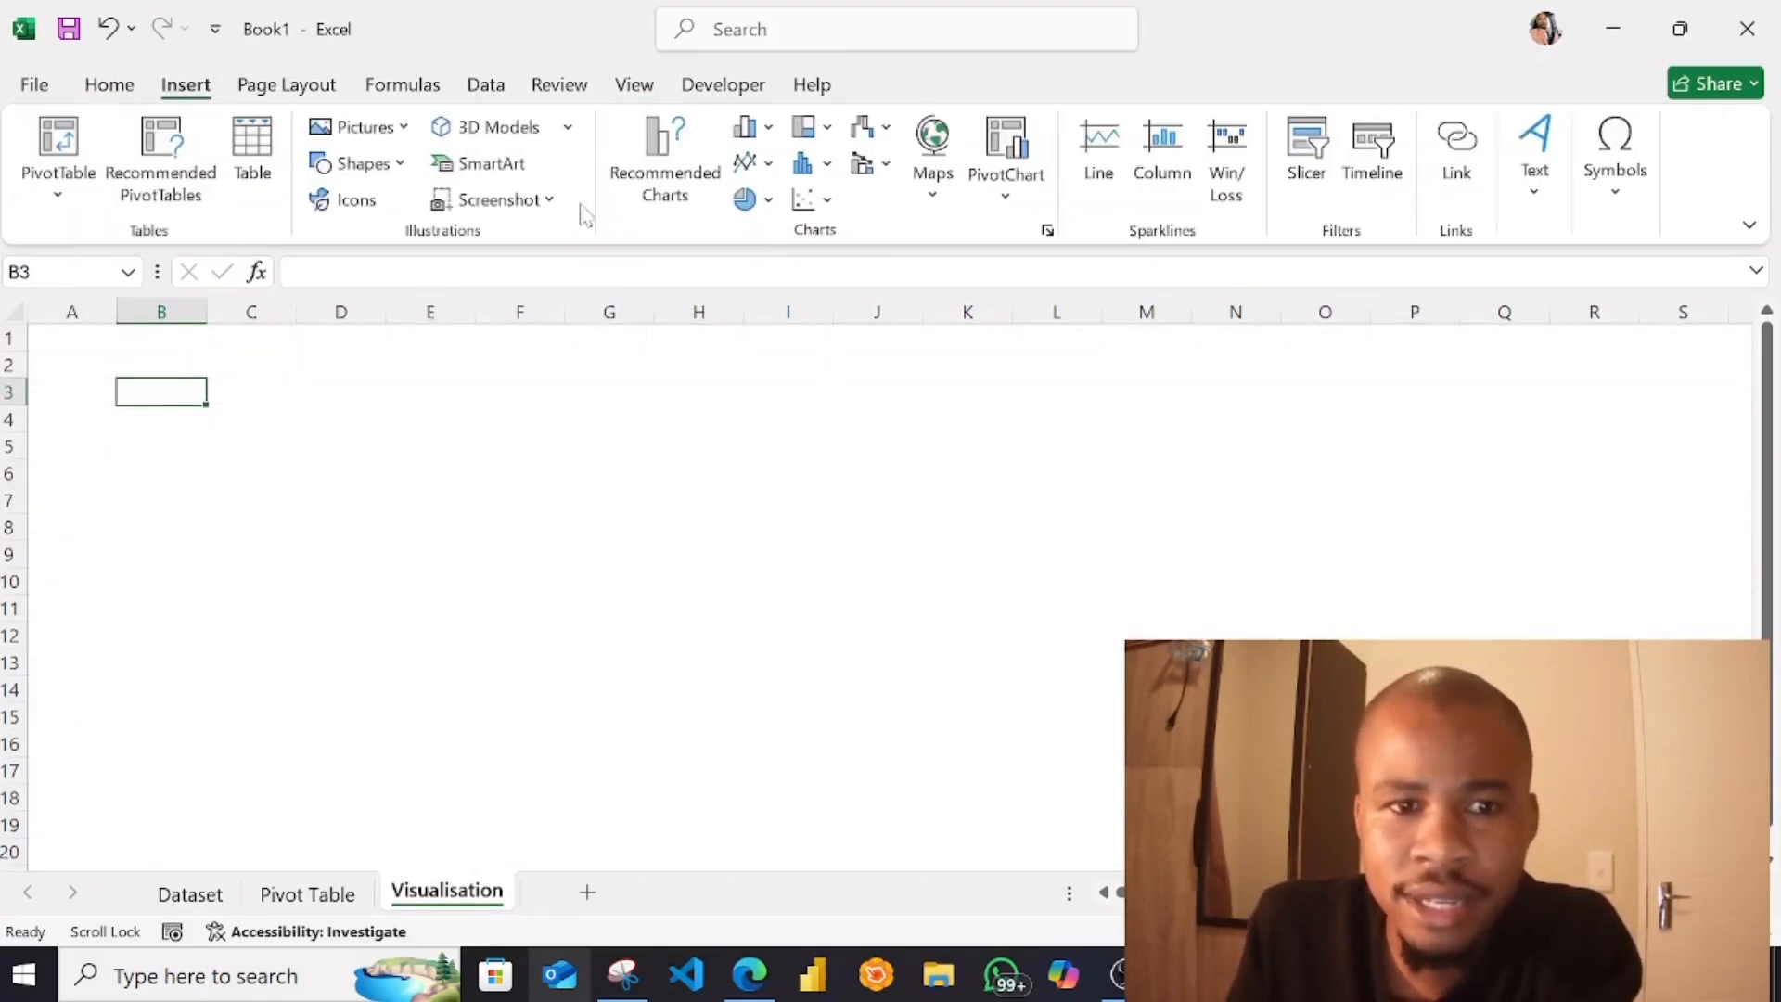
click(395, 171)
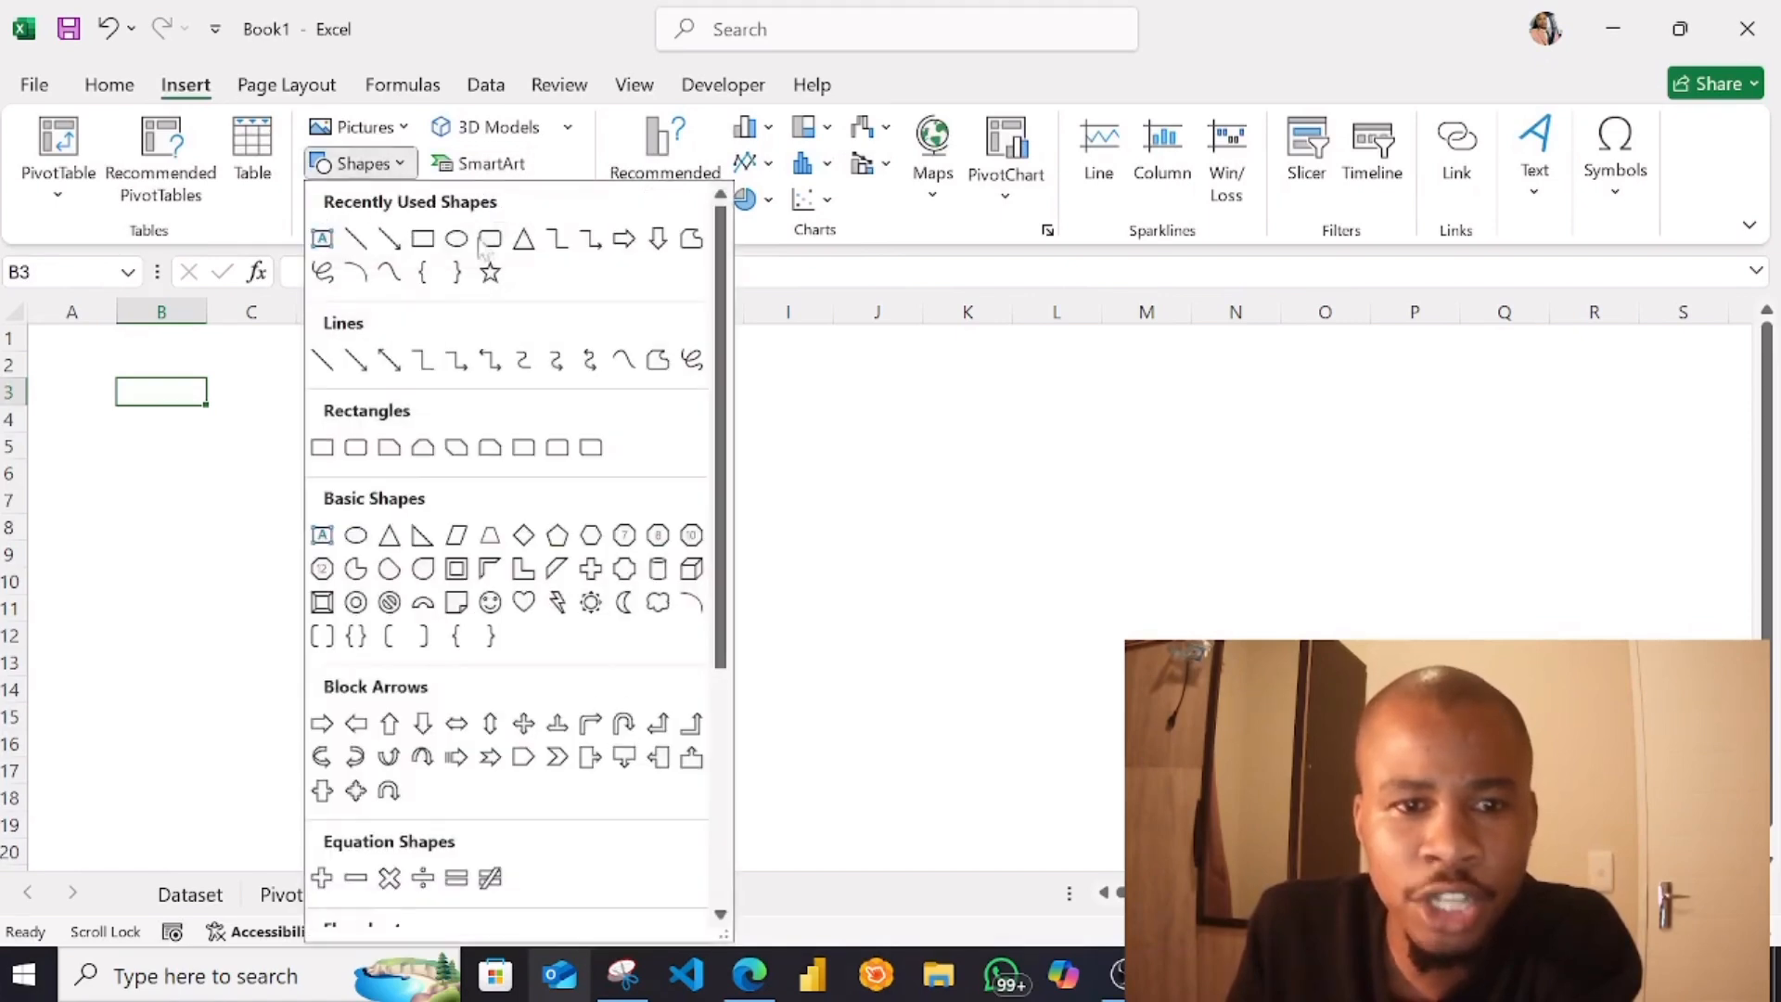
click(489, 243)
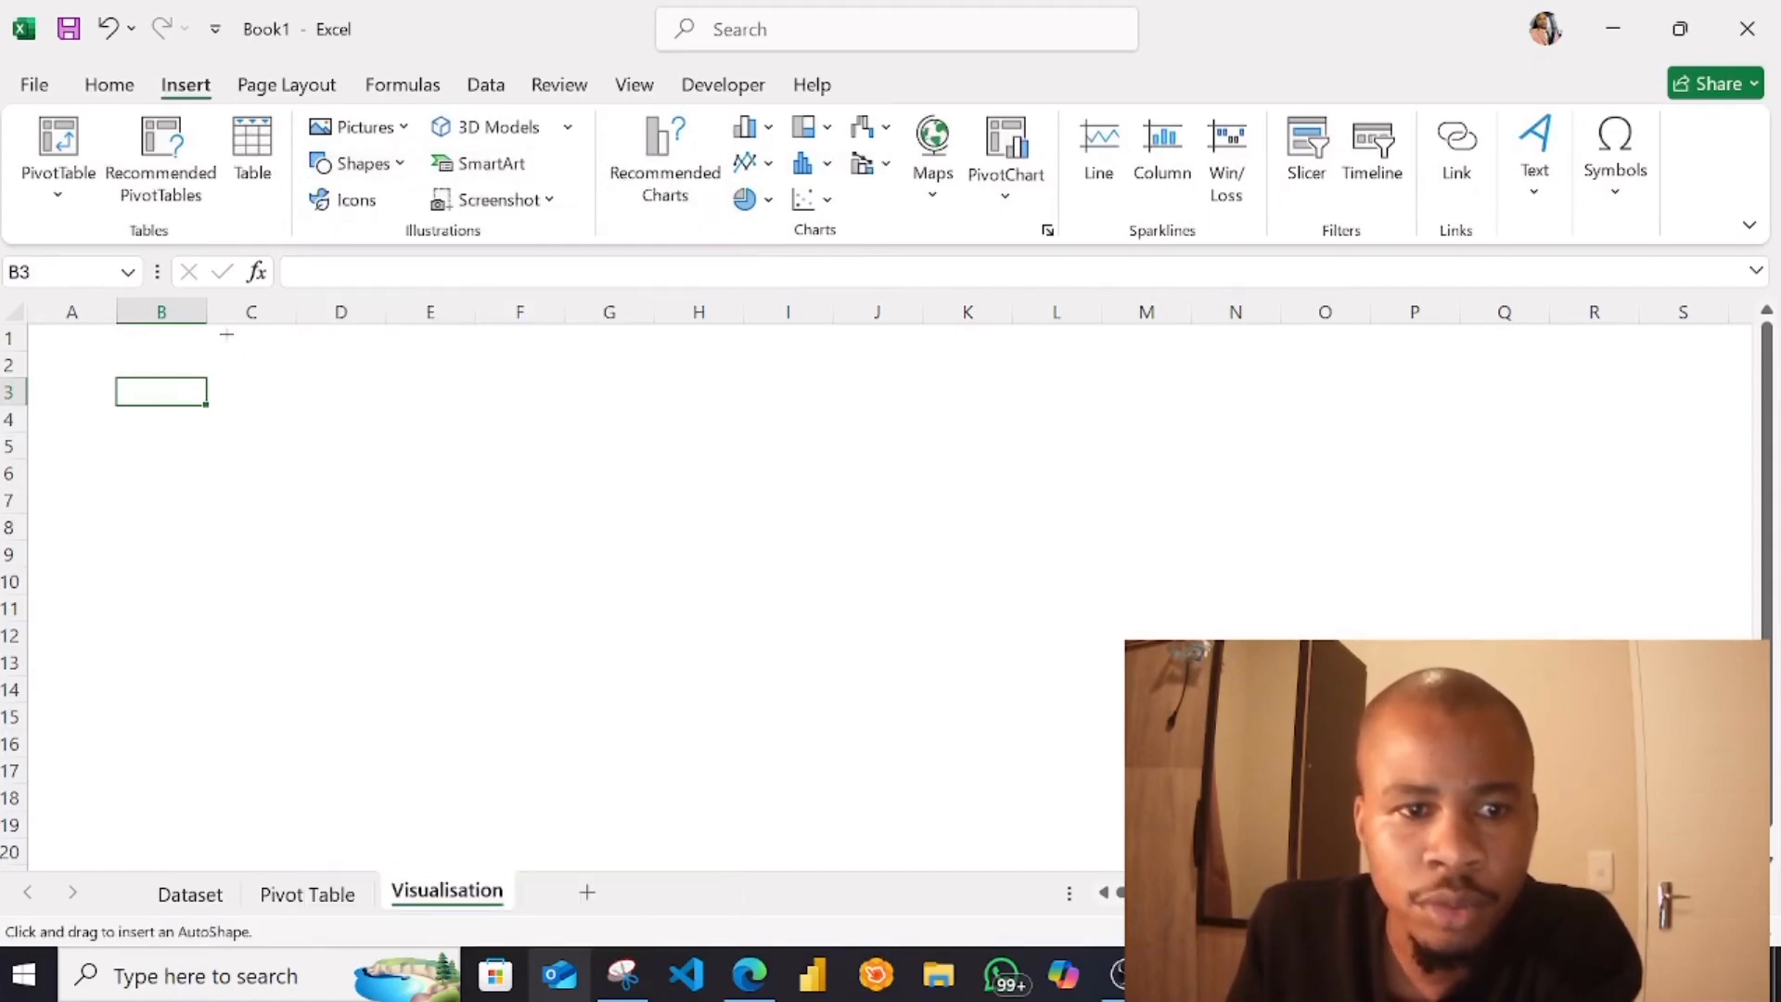
drag(226, 334, 1221, 426)
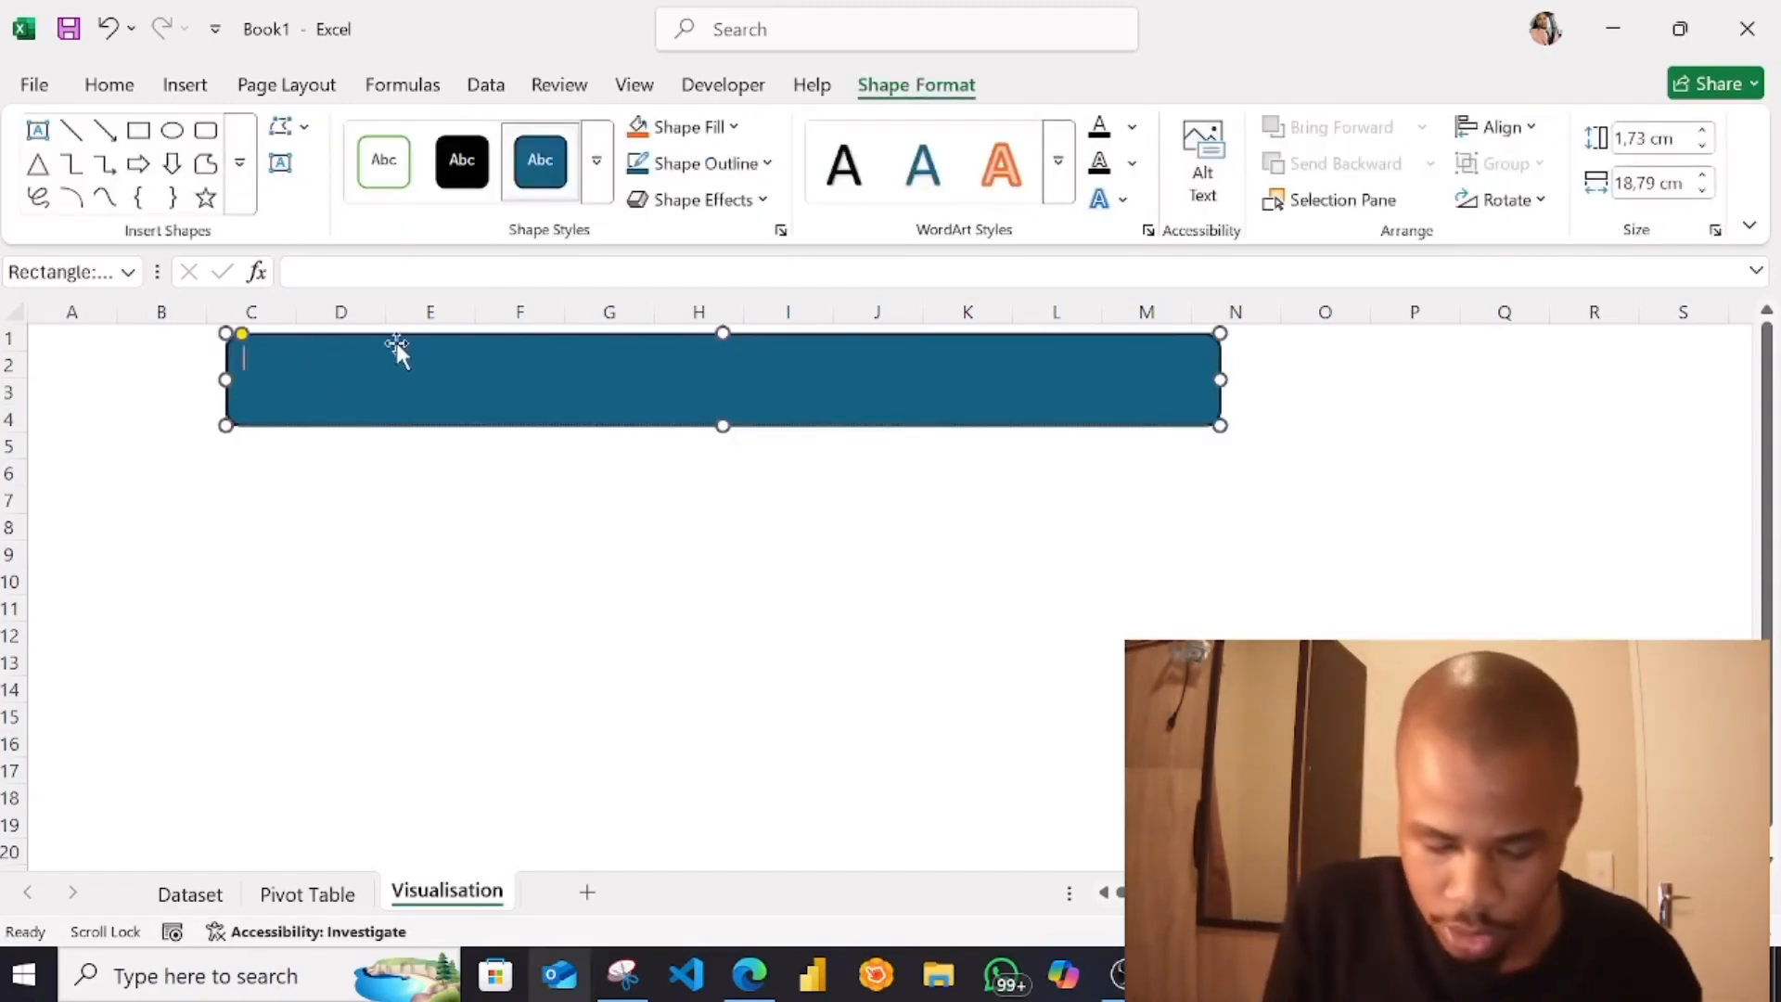
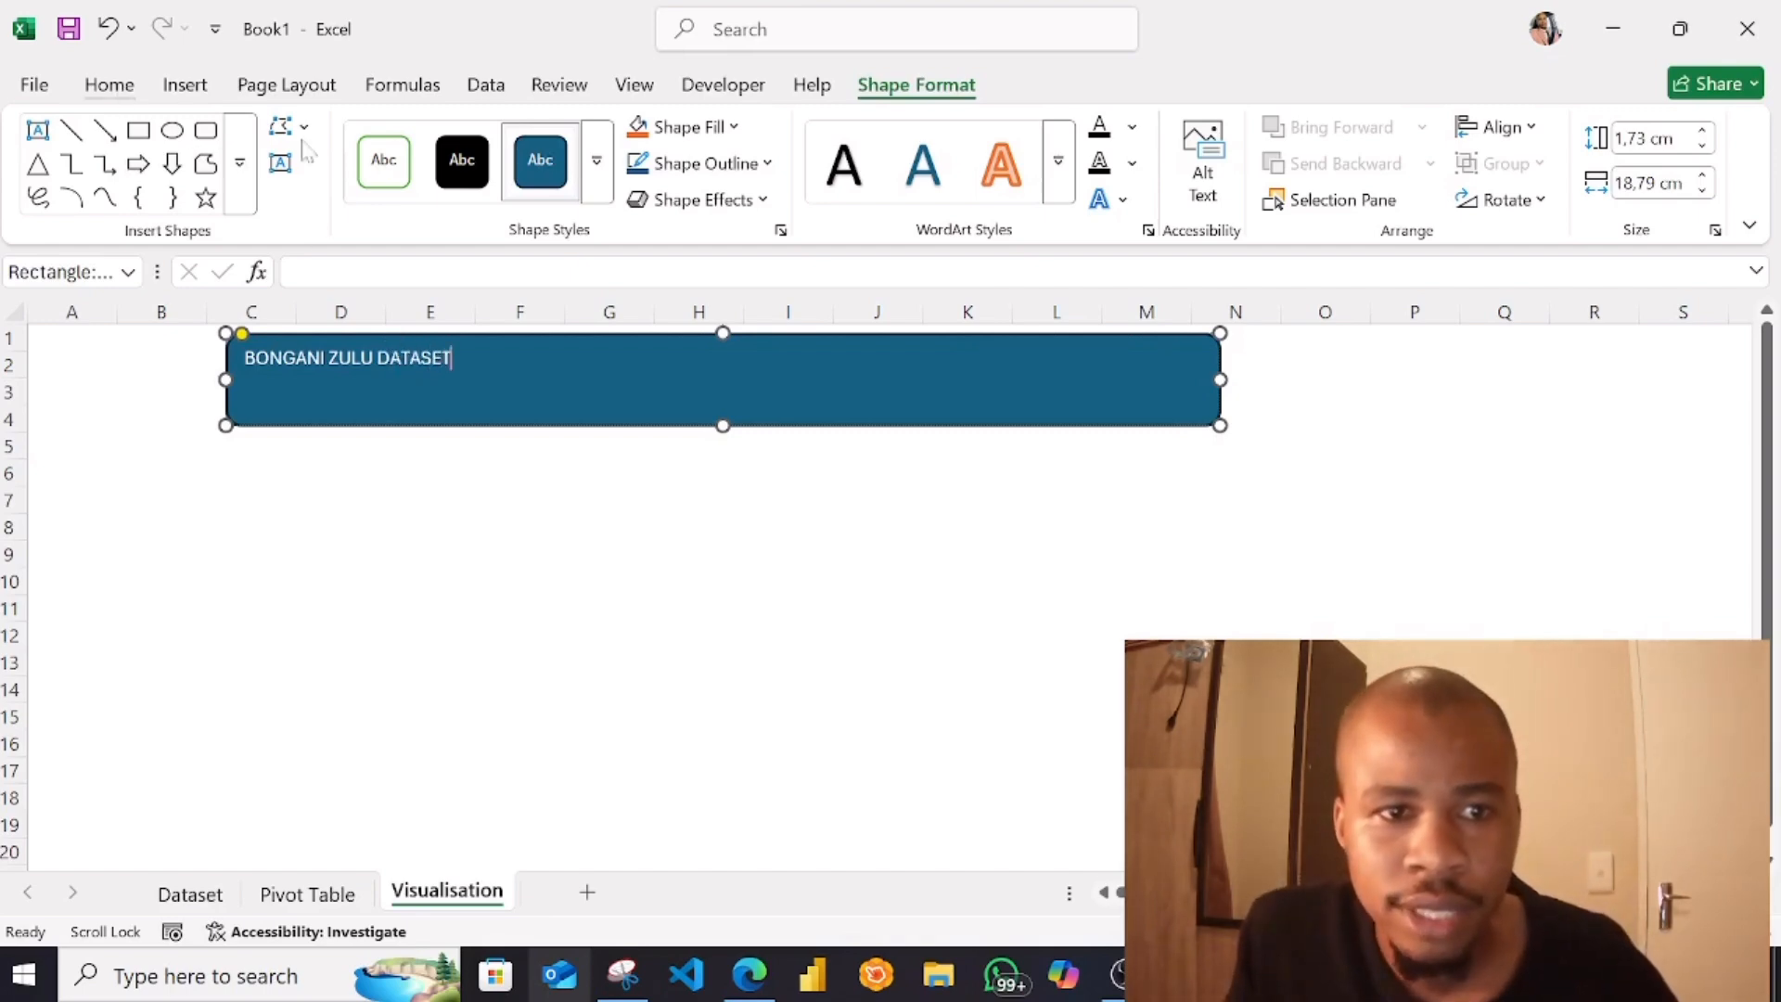
Try to set the banner title's font size to 16 without selecting its text
click(110, 84)
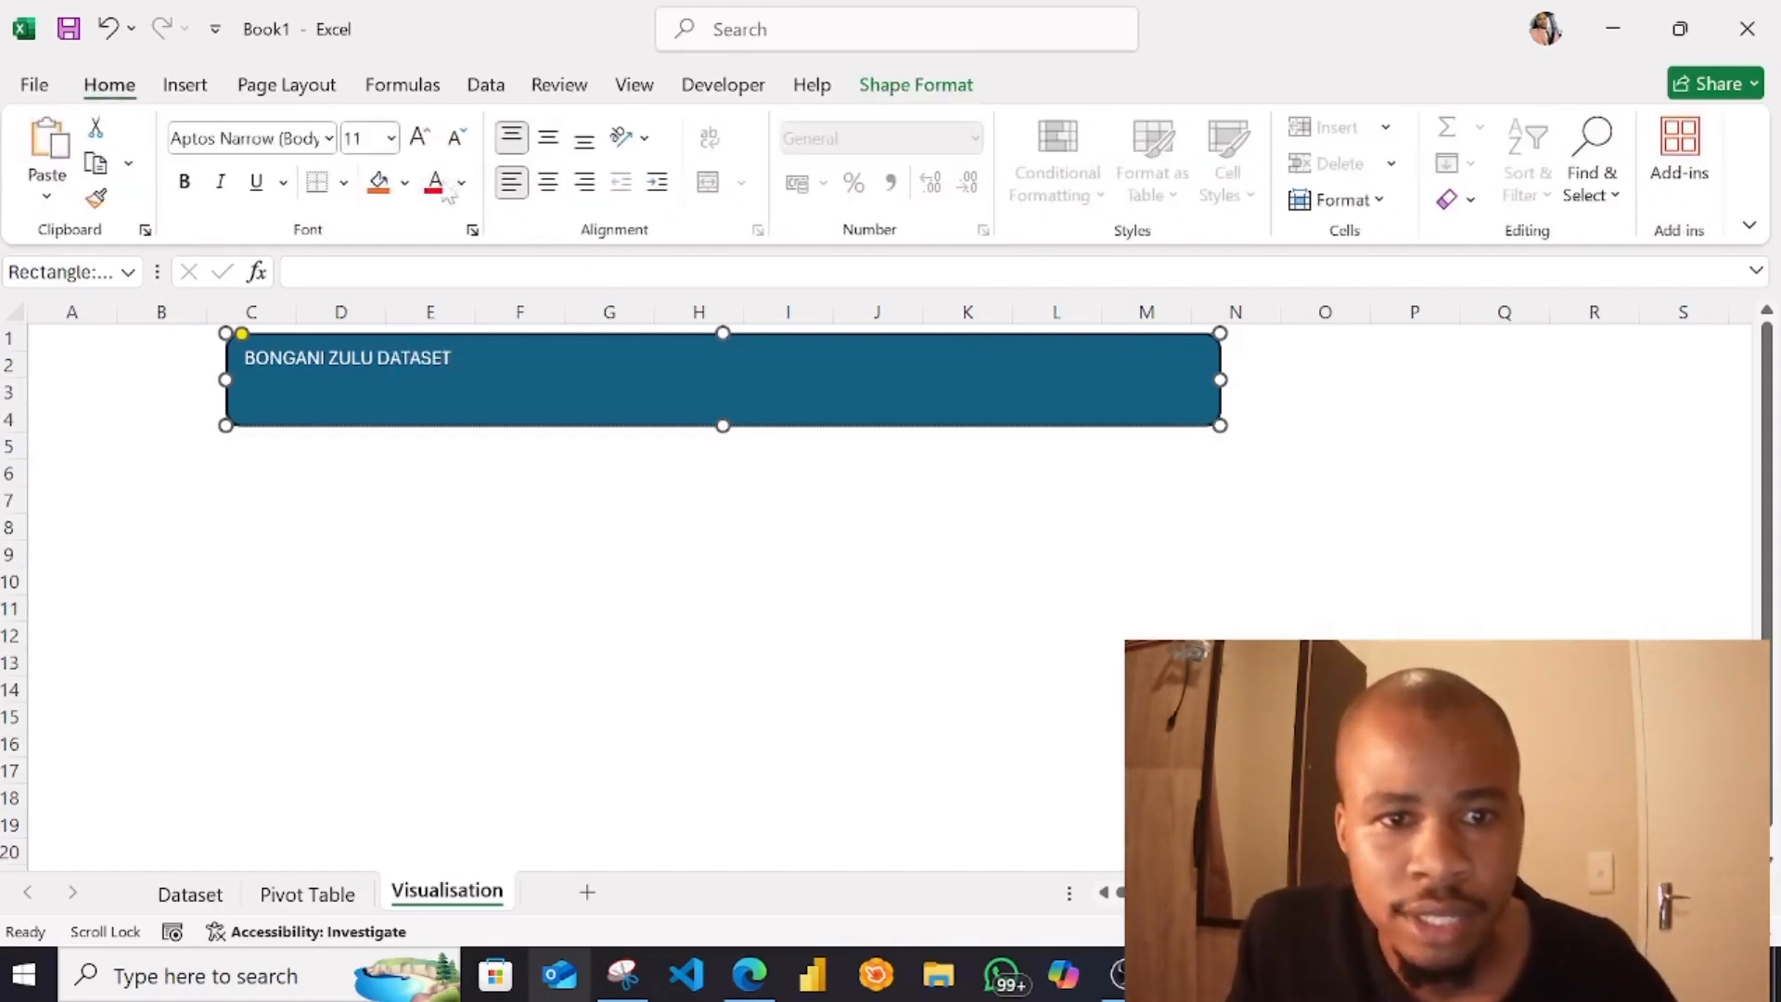
click(391, 139)
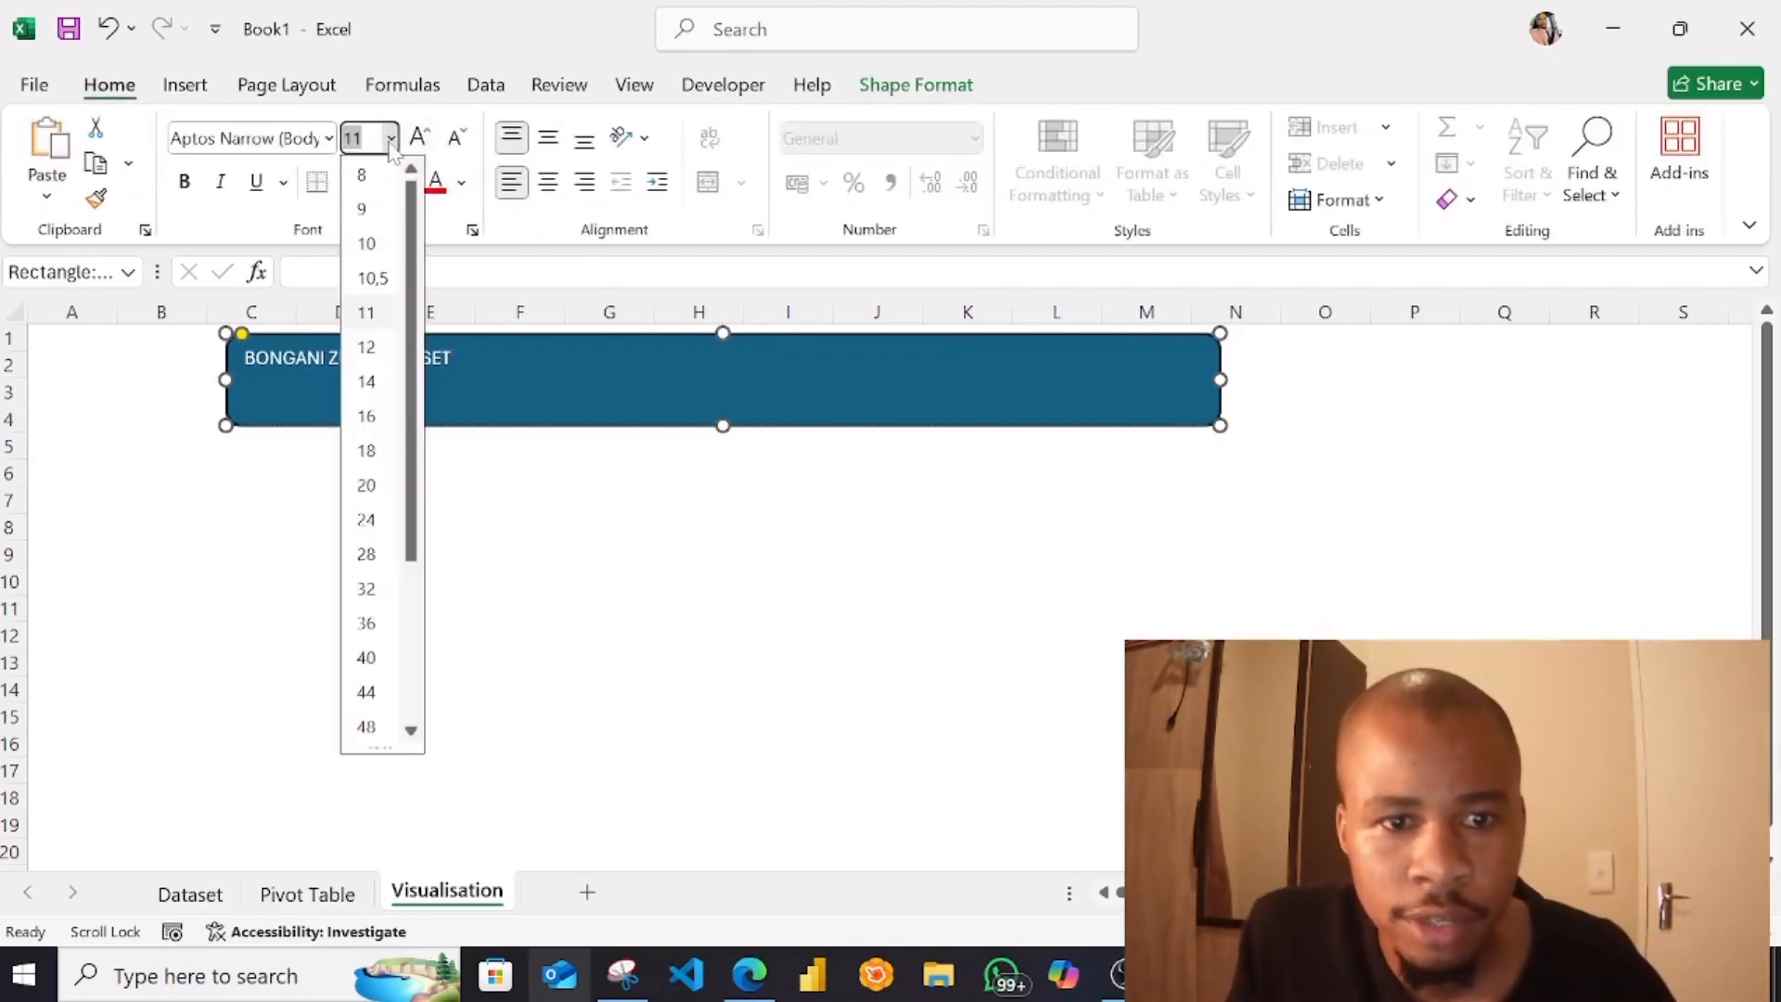
click(365, 416)
click(526, 364)
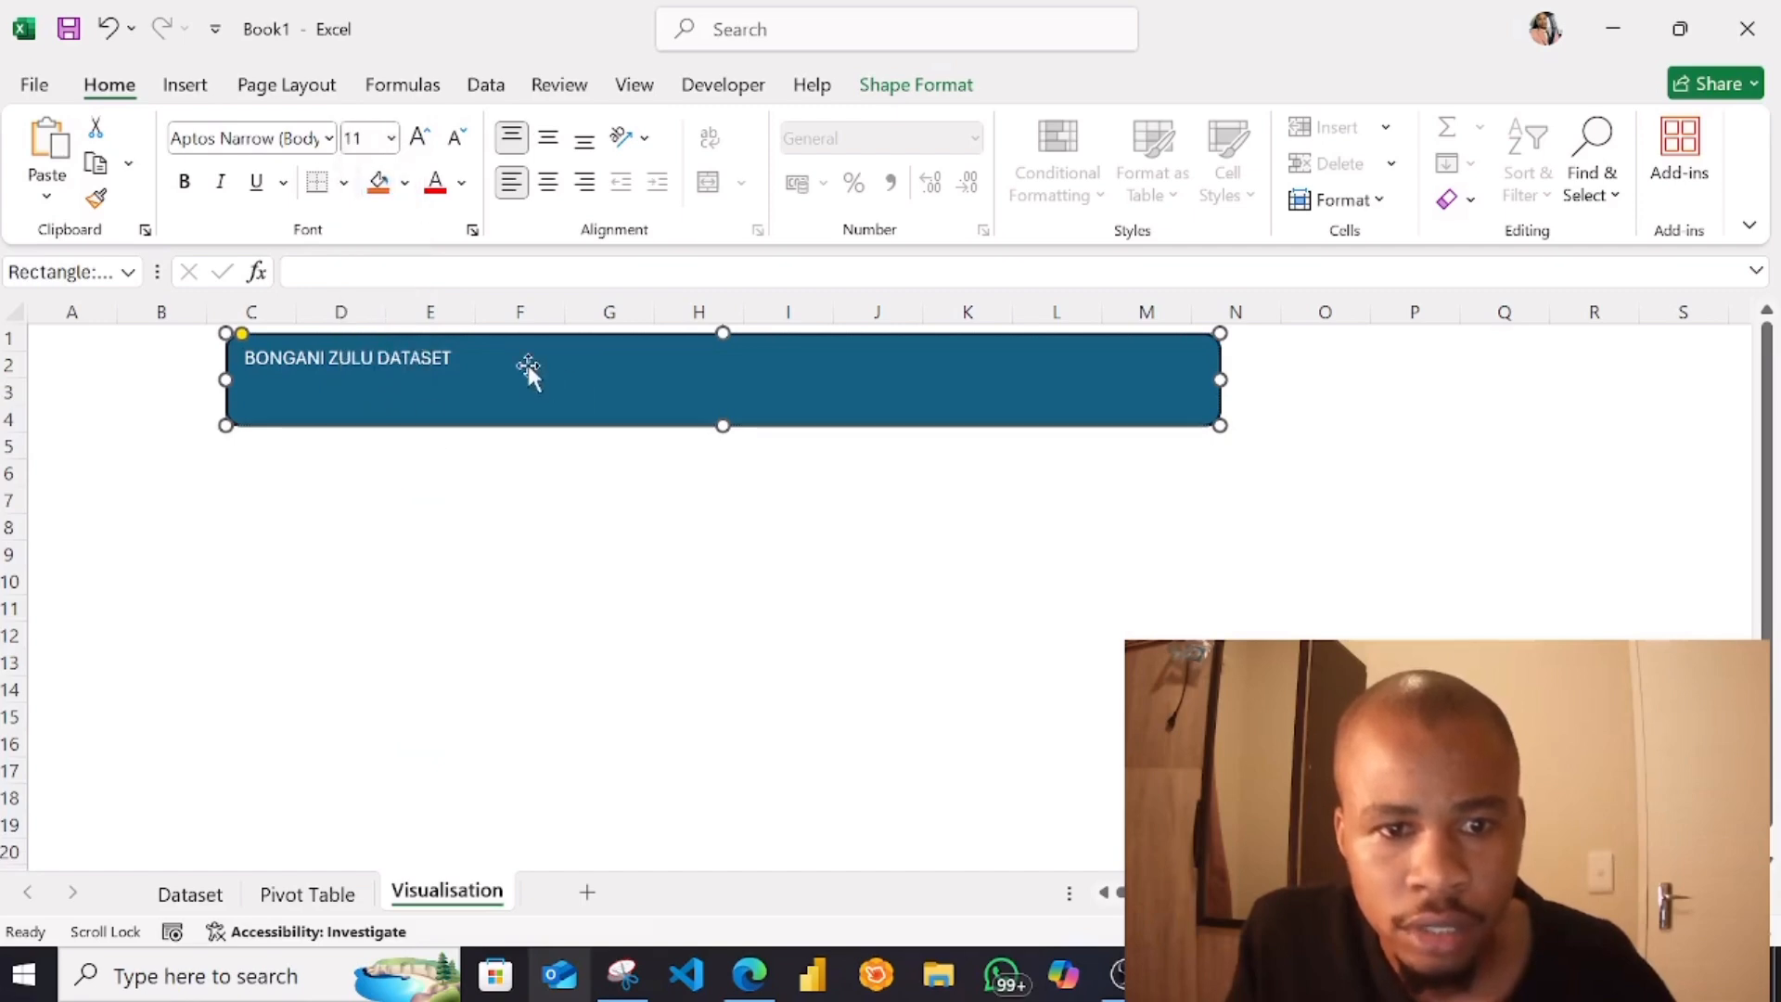
Select all of the banner's title text and set its font size to 24
click(527, 365)
key(ctrl+a)
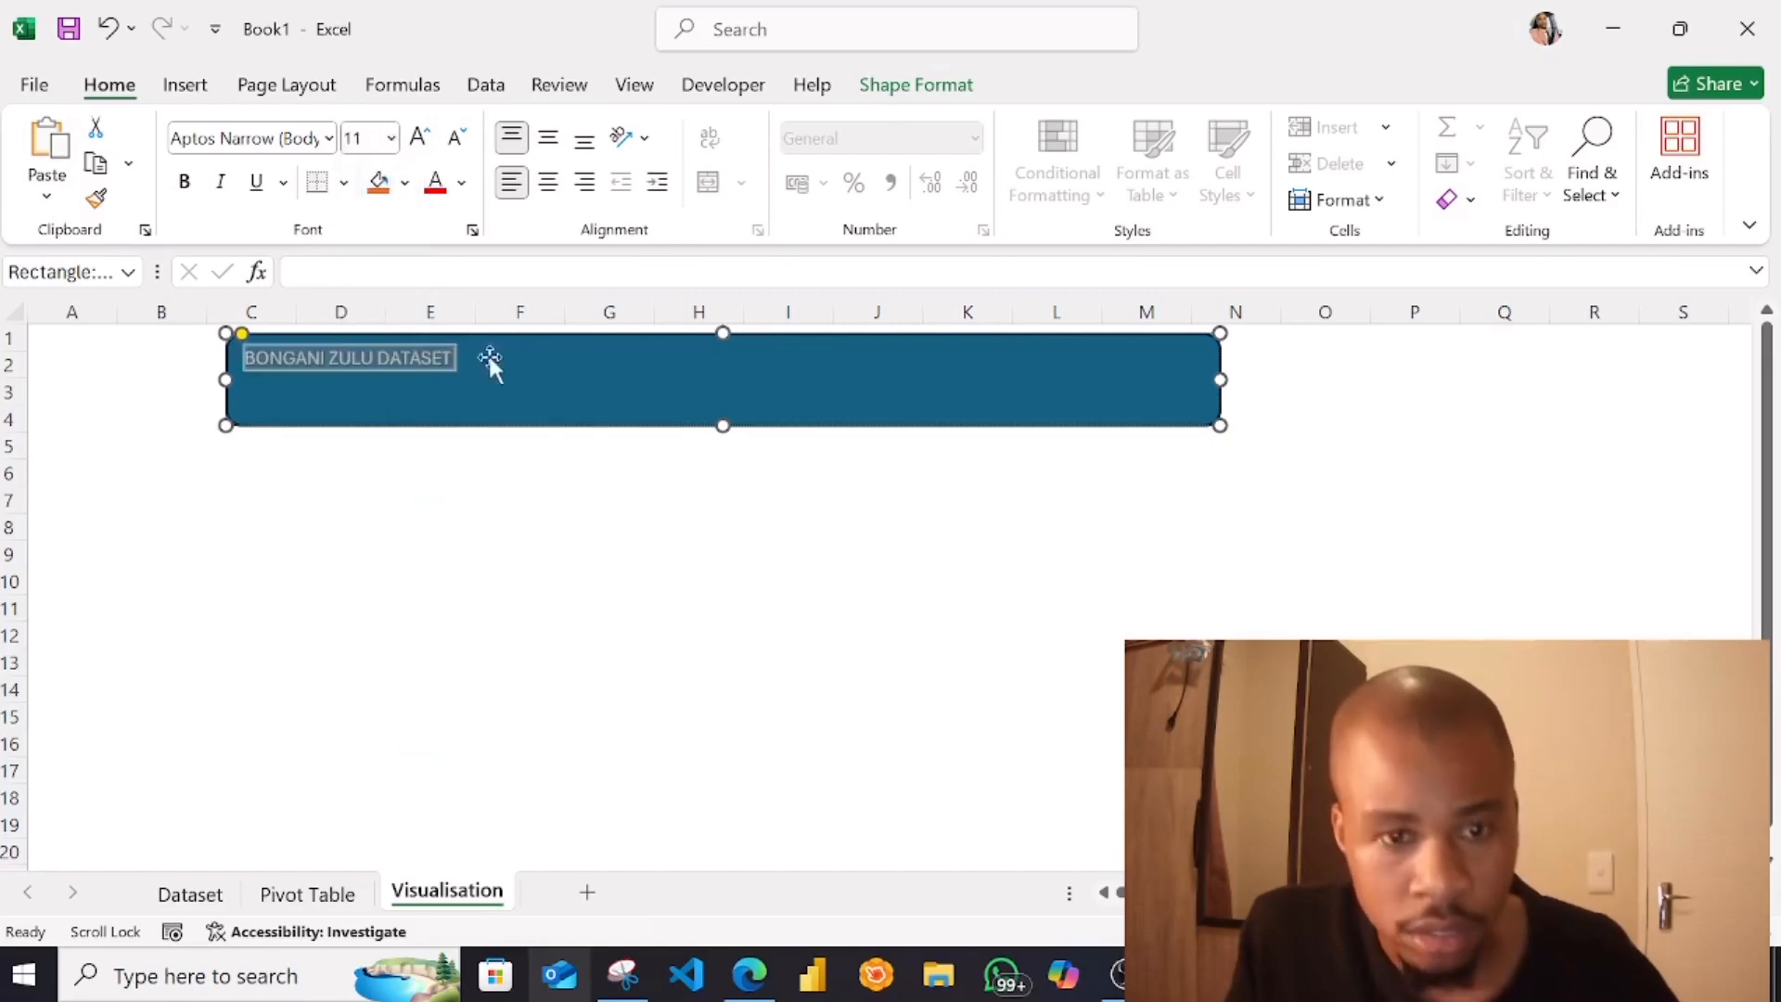
click(392, 140)
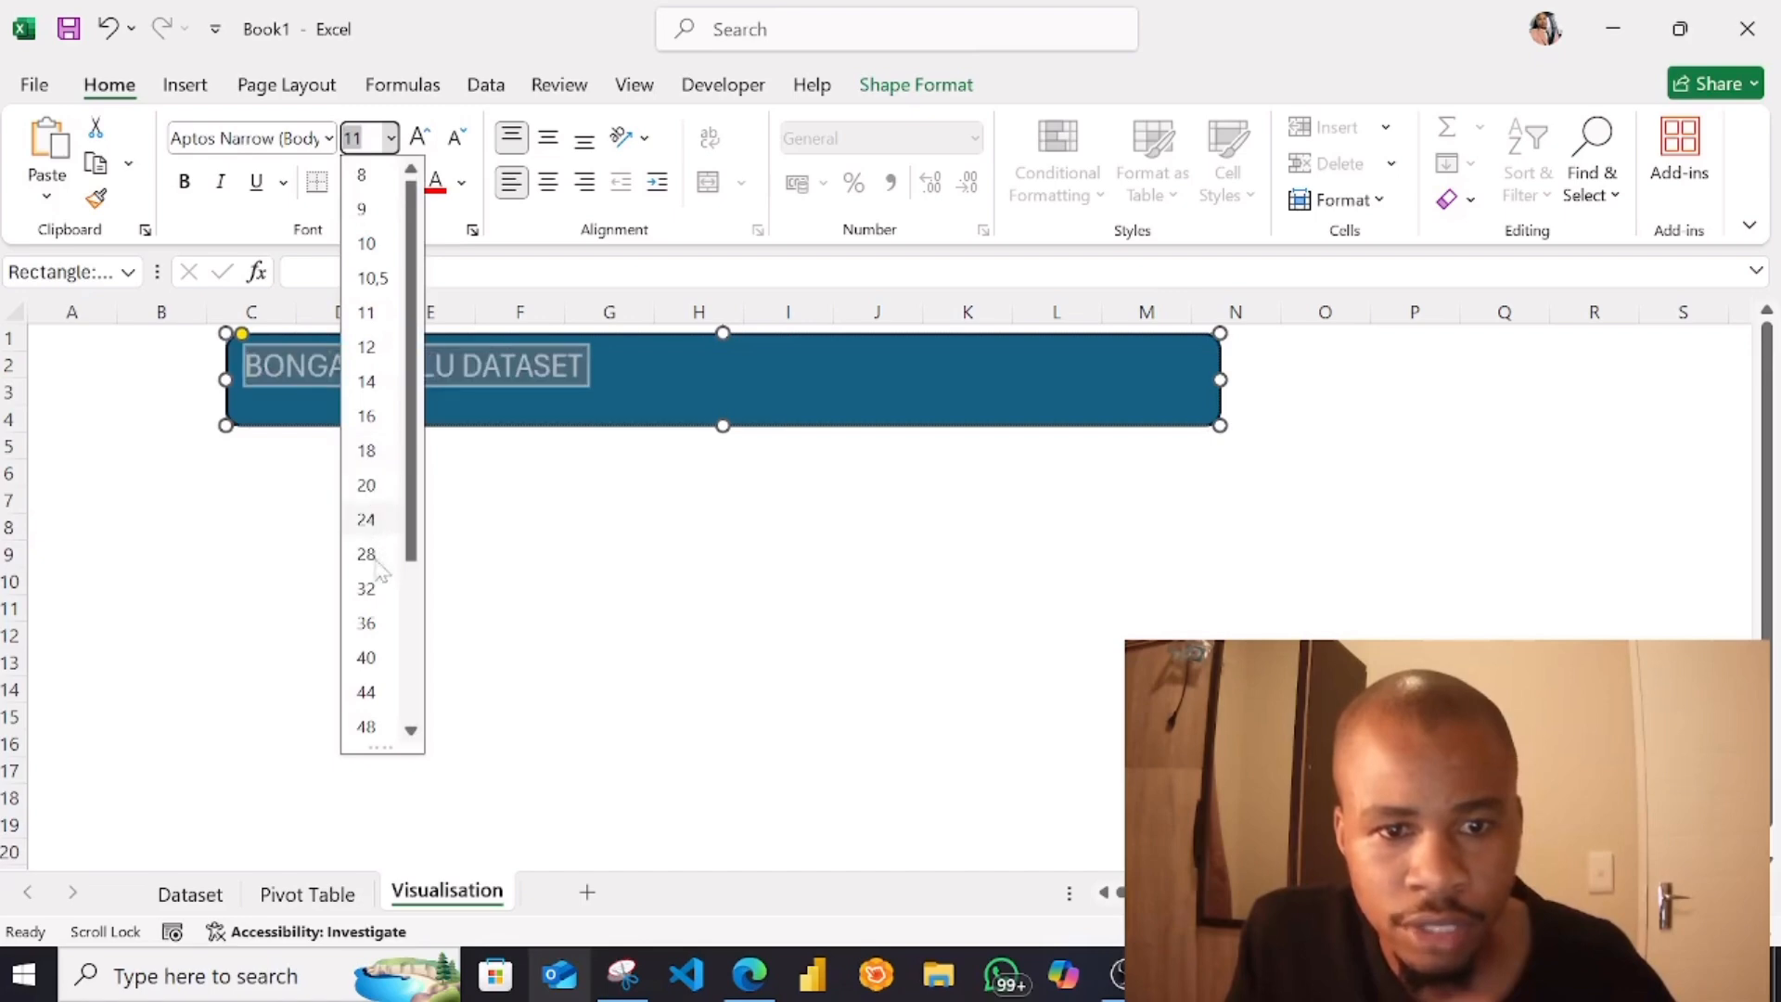
click(367, 520)
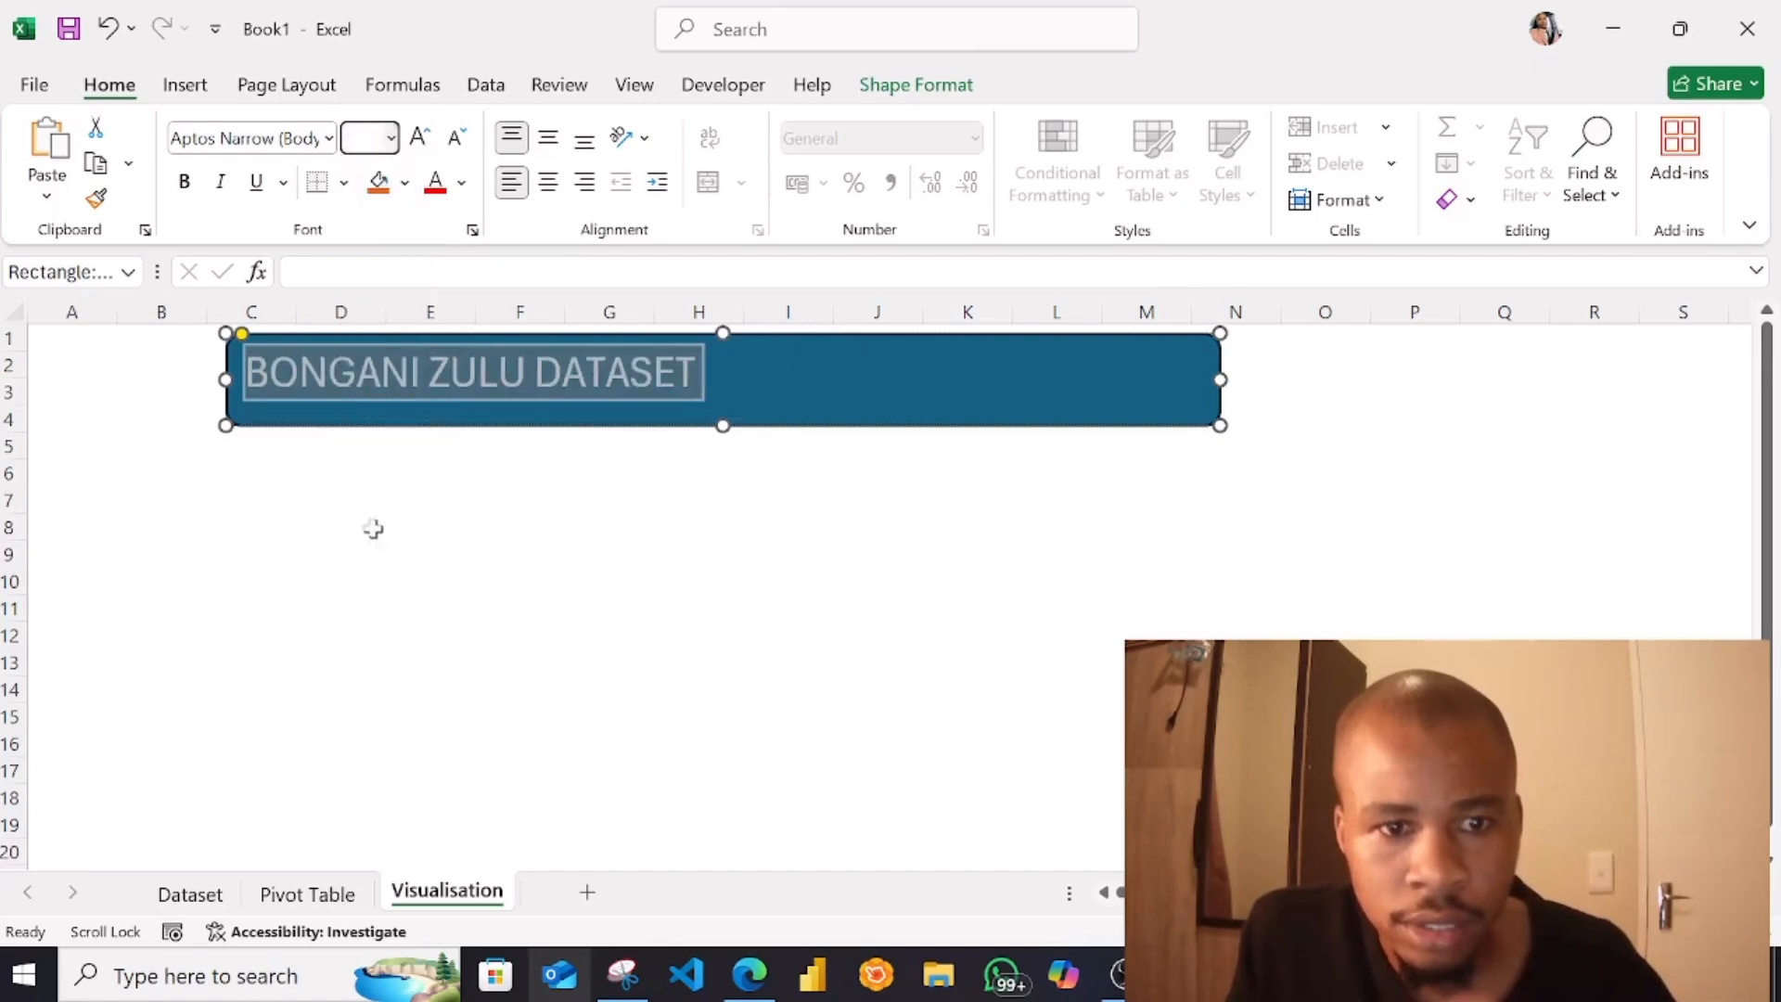
Shrink the title banner to fit its text, ending at column H and about row 3
click(775, 441)
click(1159, 394)
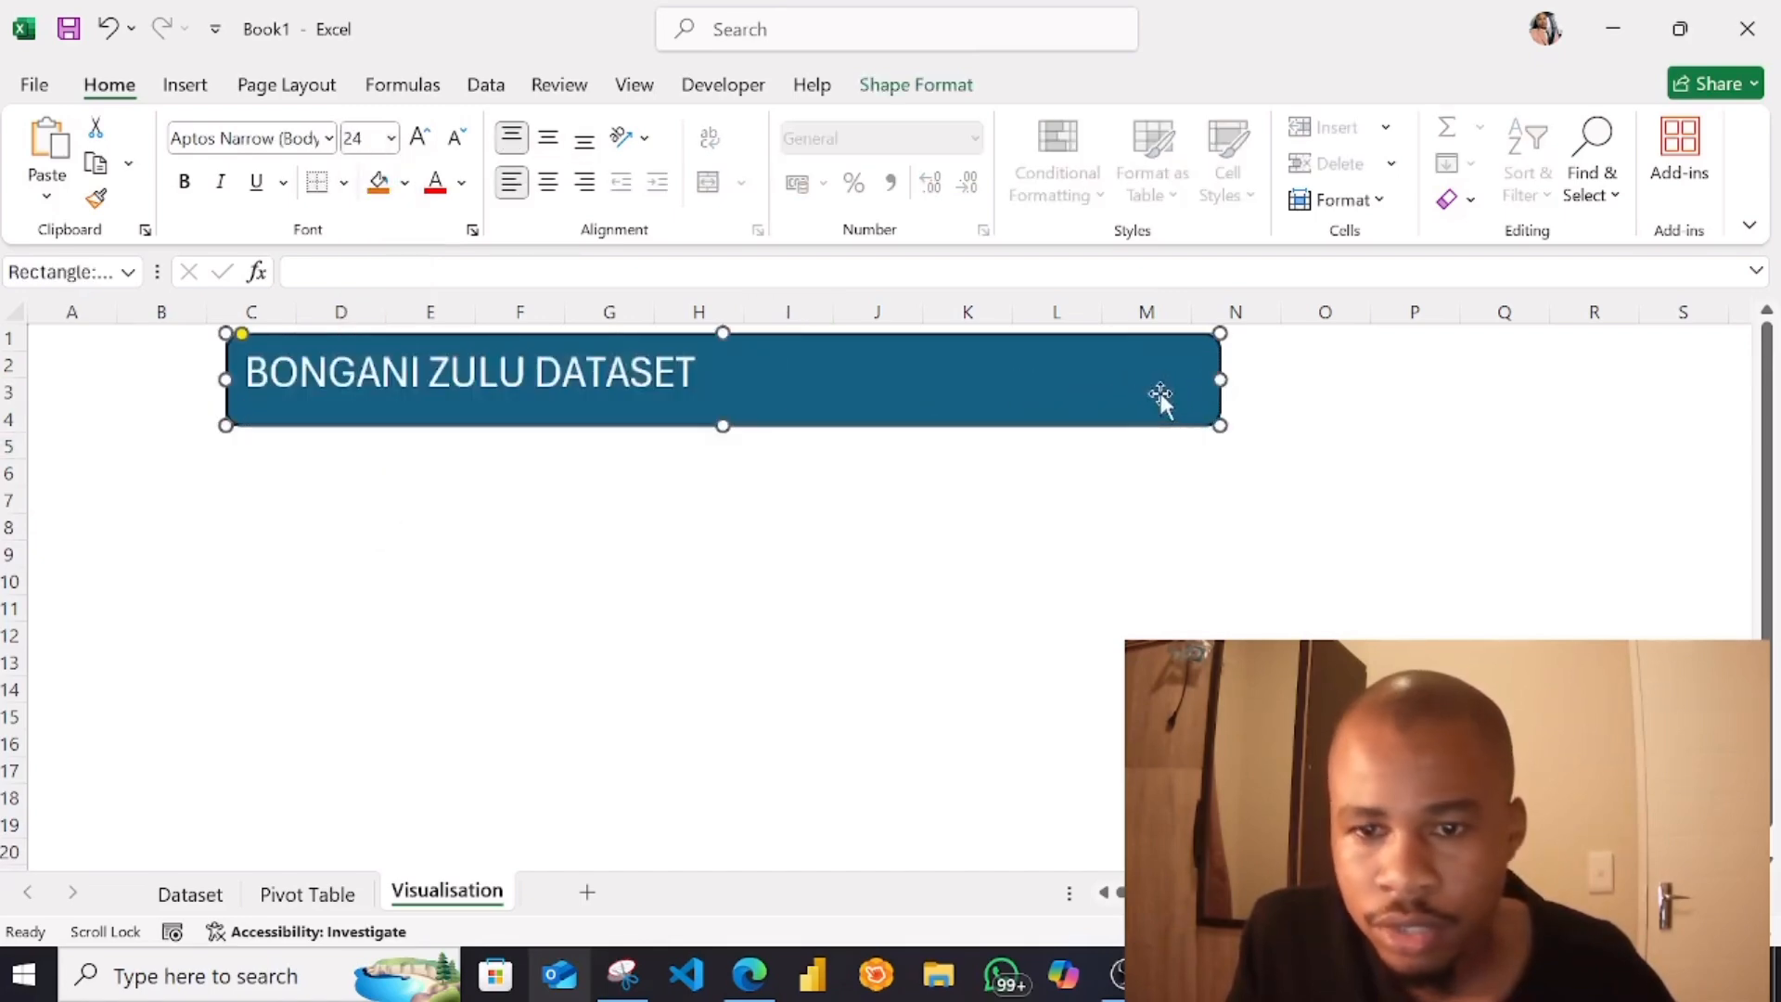
drag(1207, 380, 700, 381)
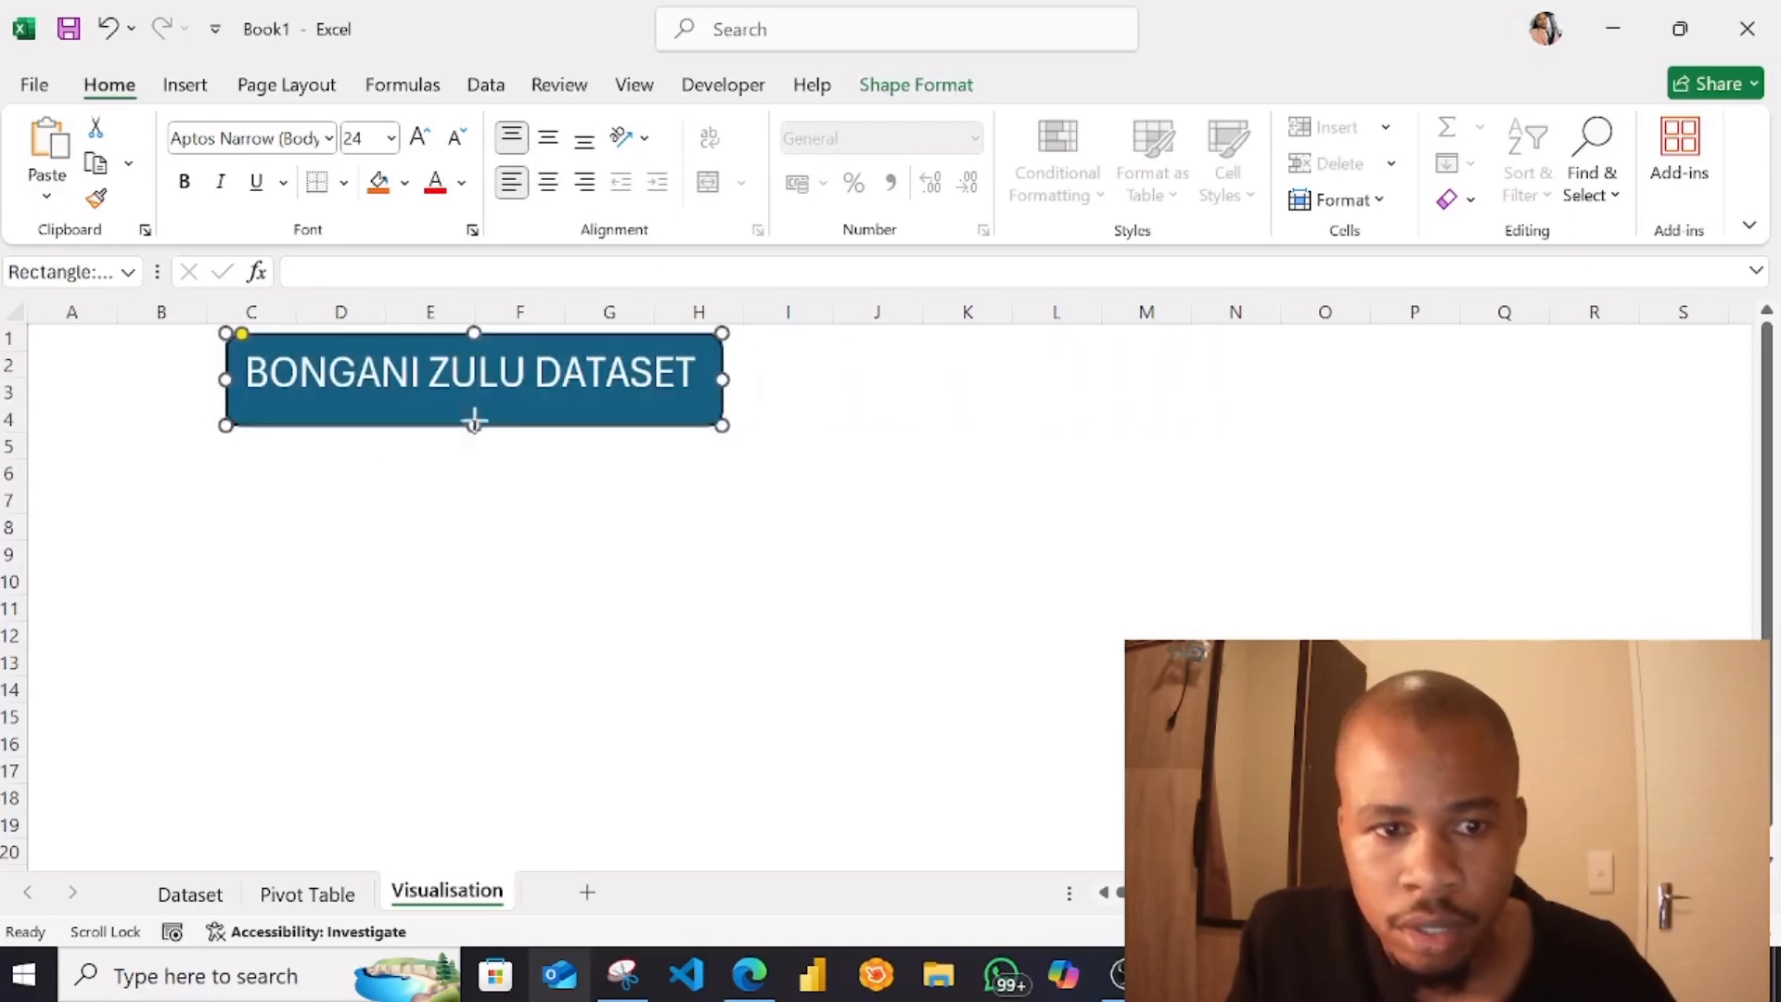
drag(474, 422, 471, 406)
click(386, 468)
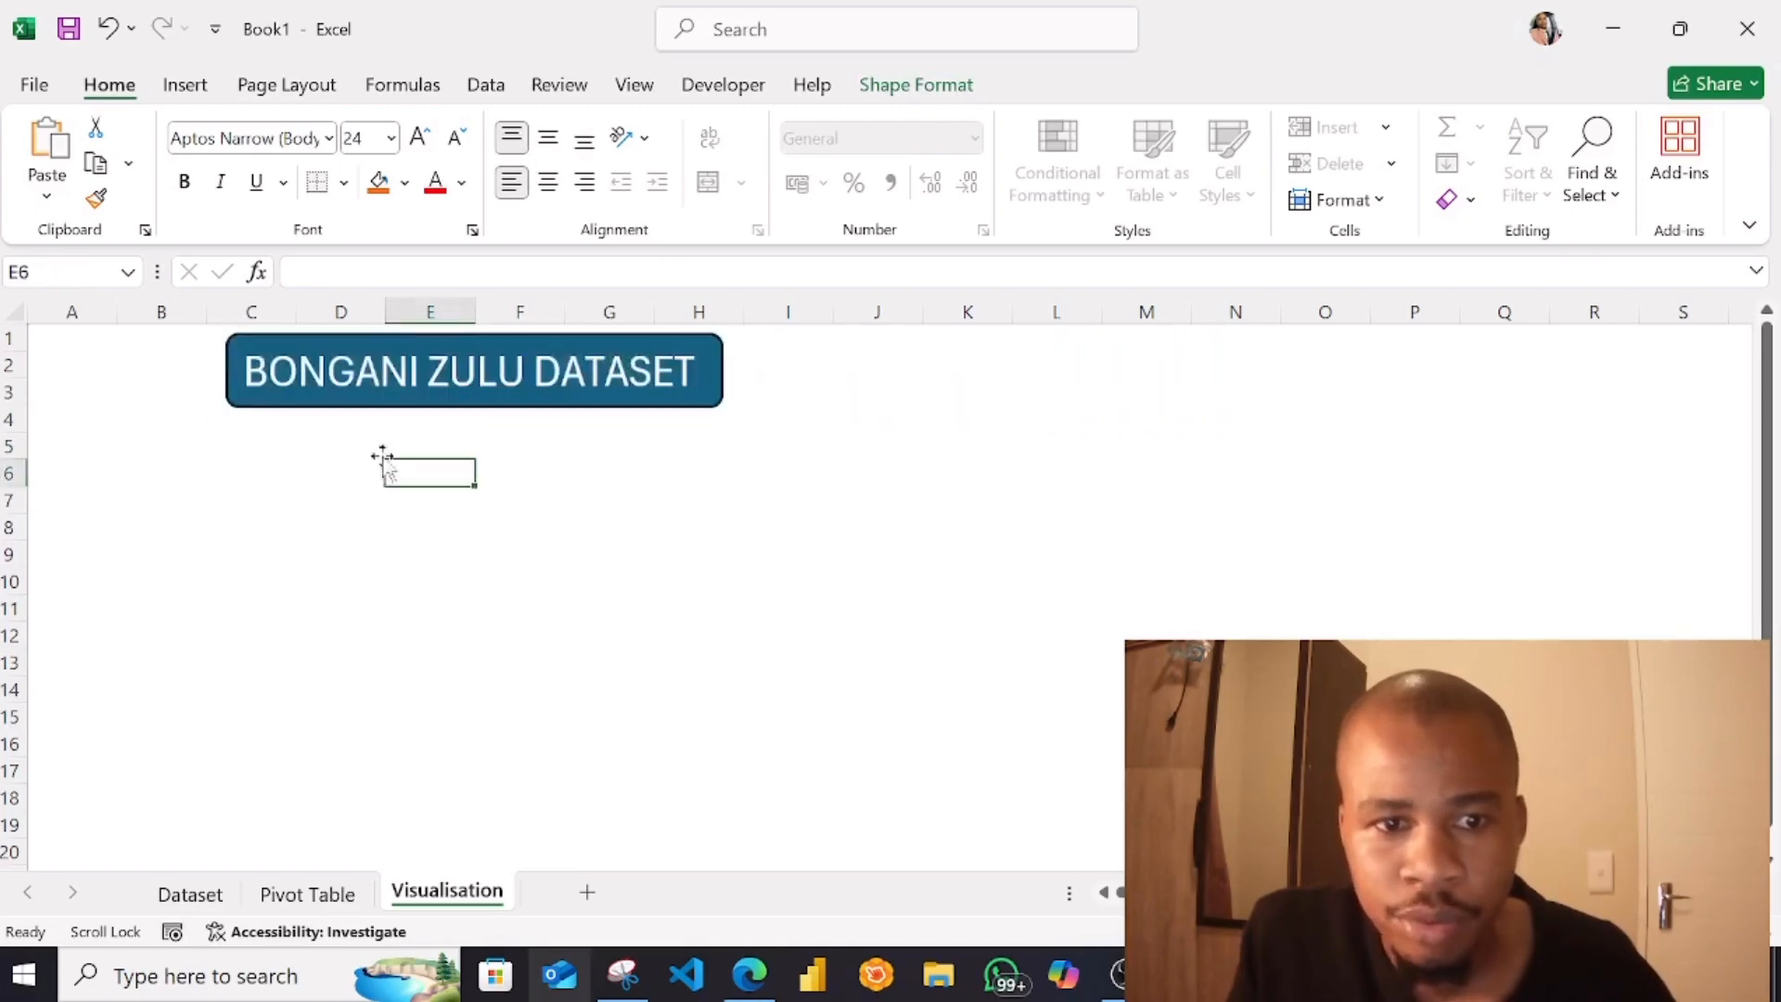
Fill all cells of the Visualisation sheet with a light gray theme color
click(52, 408)
click(14, 312)
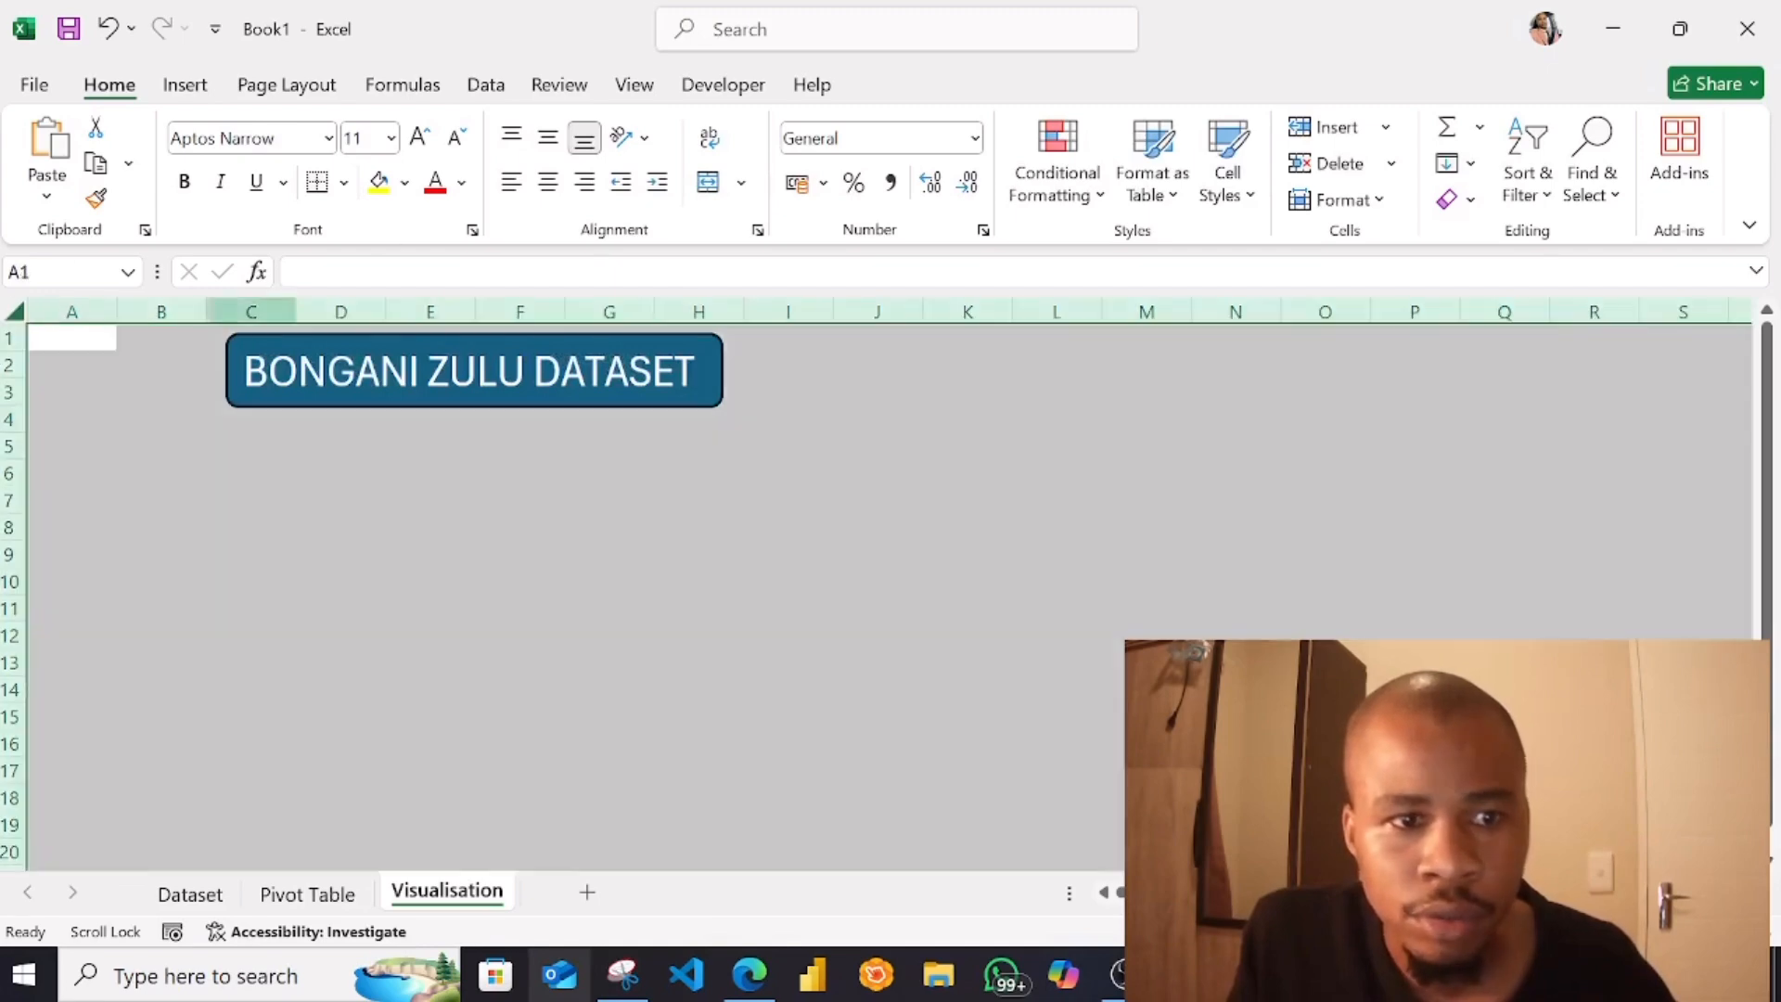
click(403, 183)
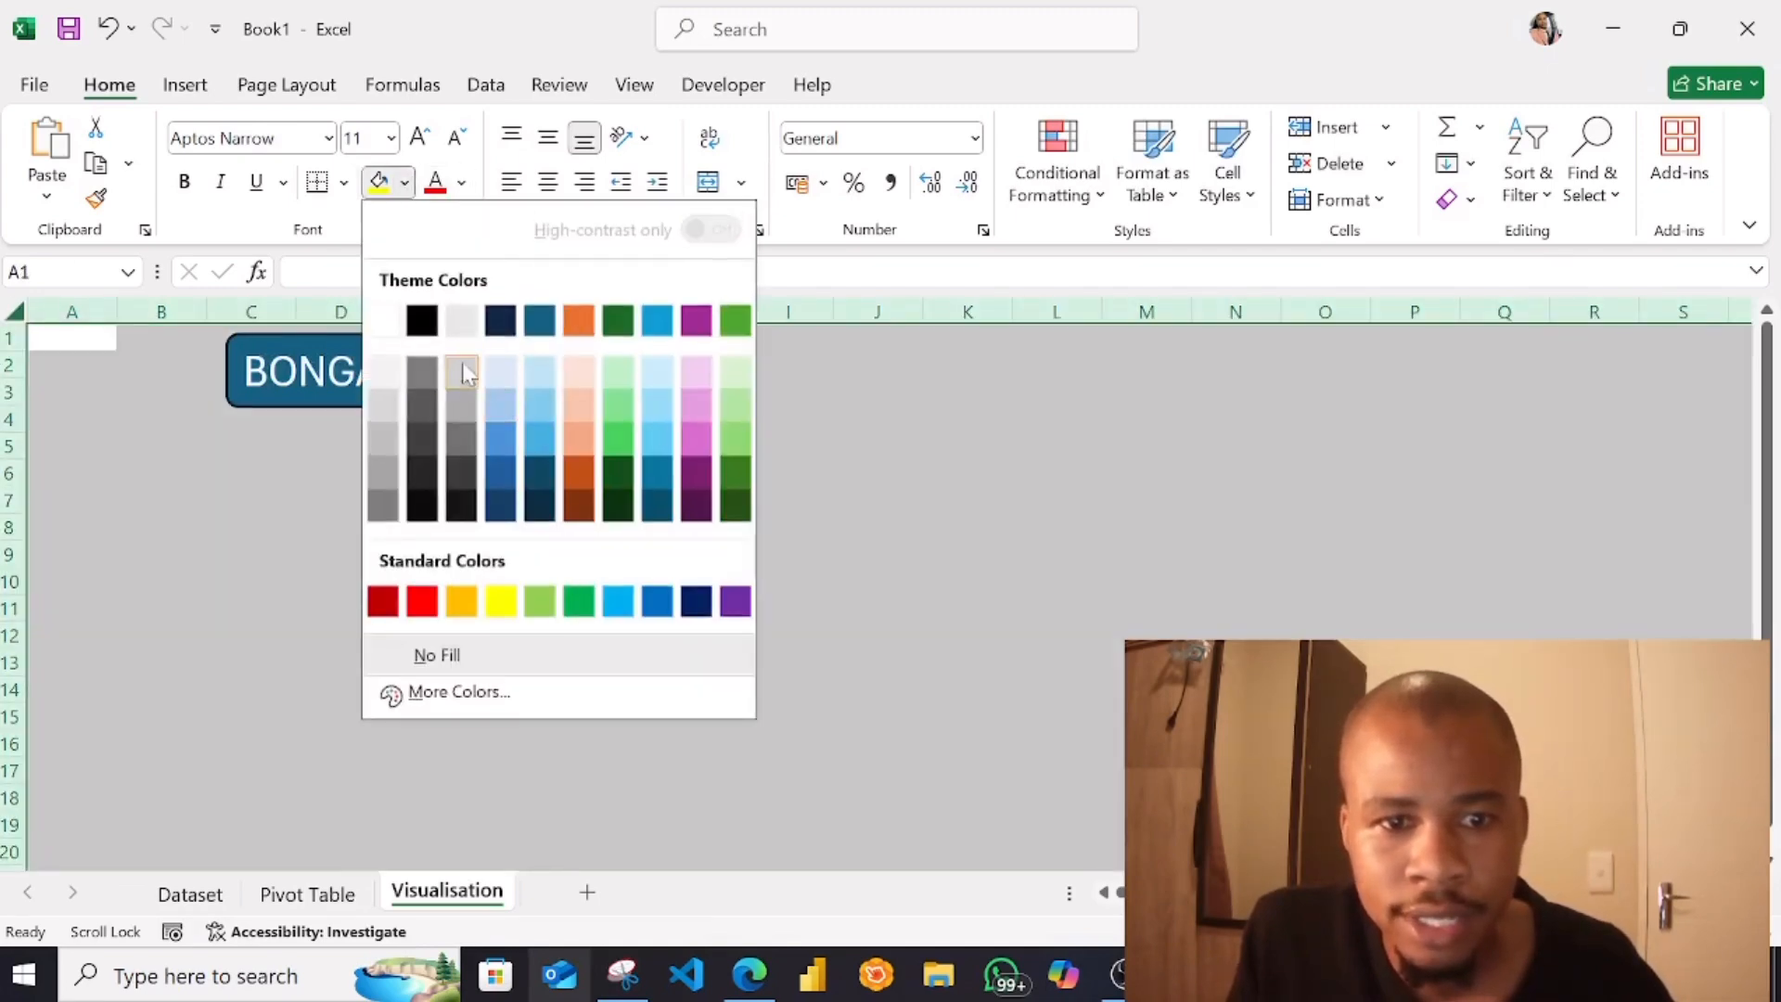
click(464, 372)
click(586, 604)
Change the title banner's fill to the standard Blue color
click(449, 374)
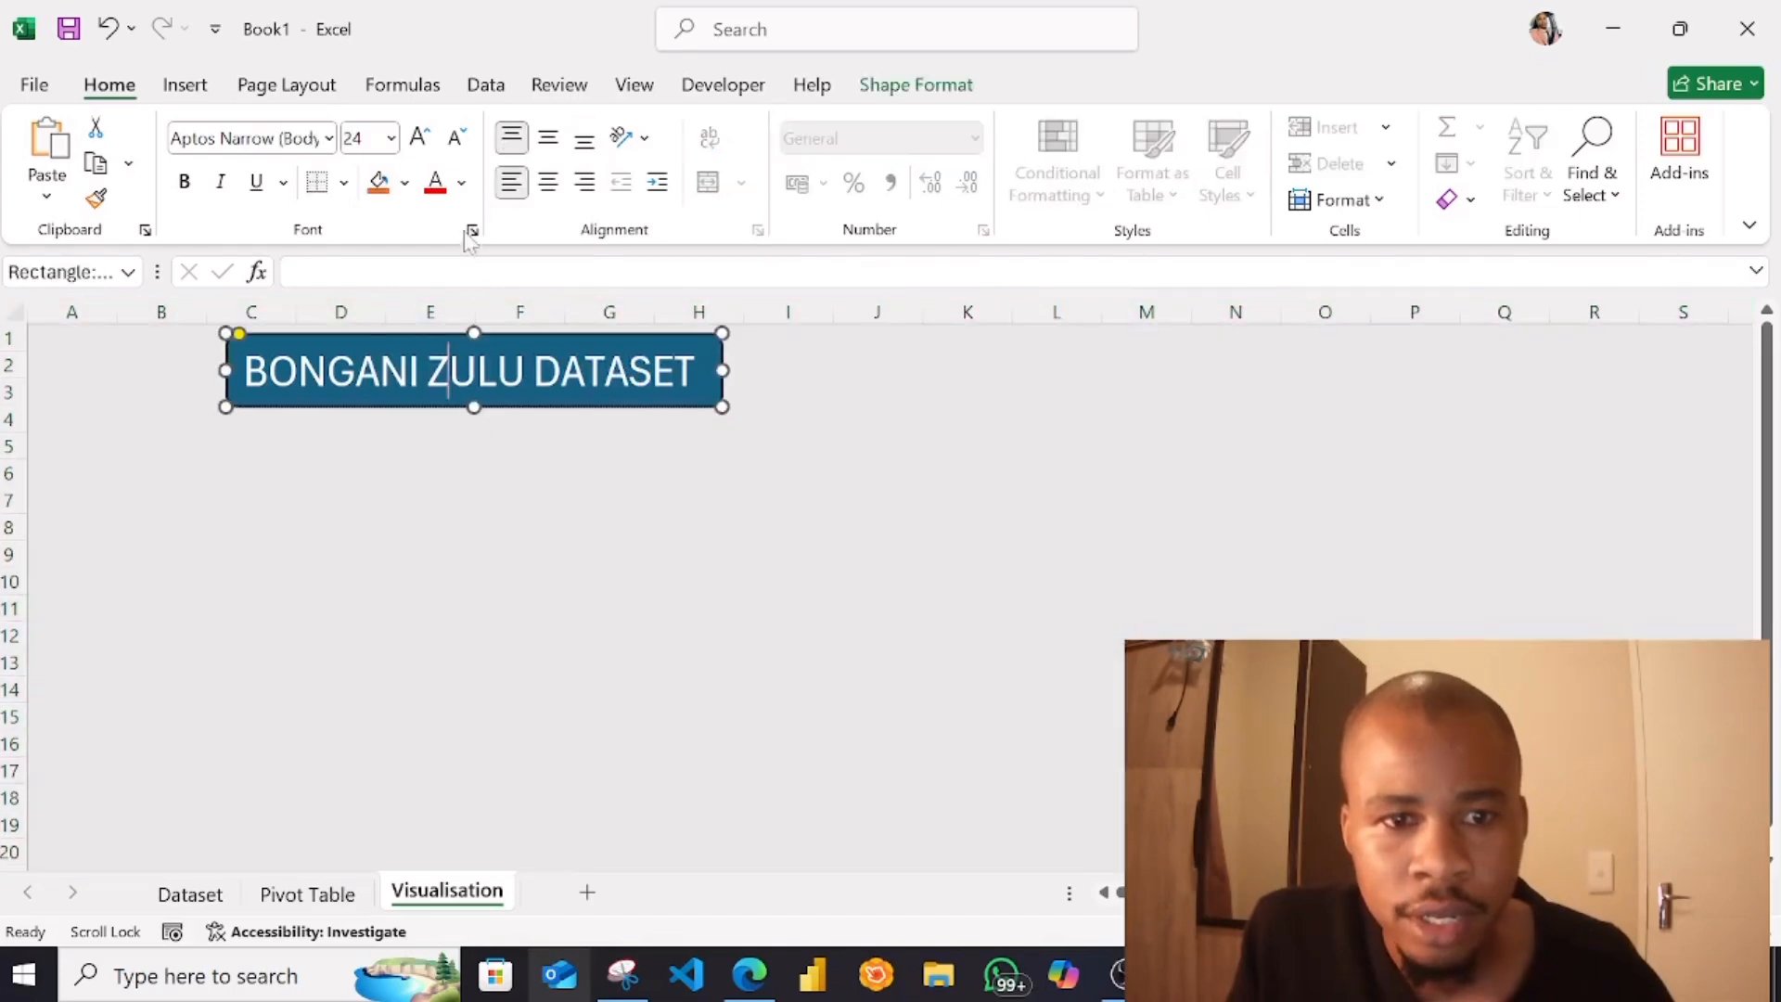
click(404, 183)
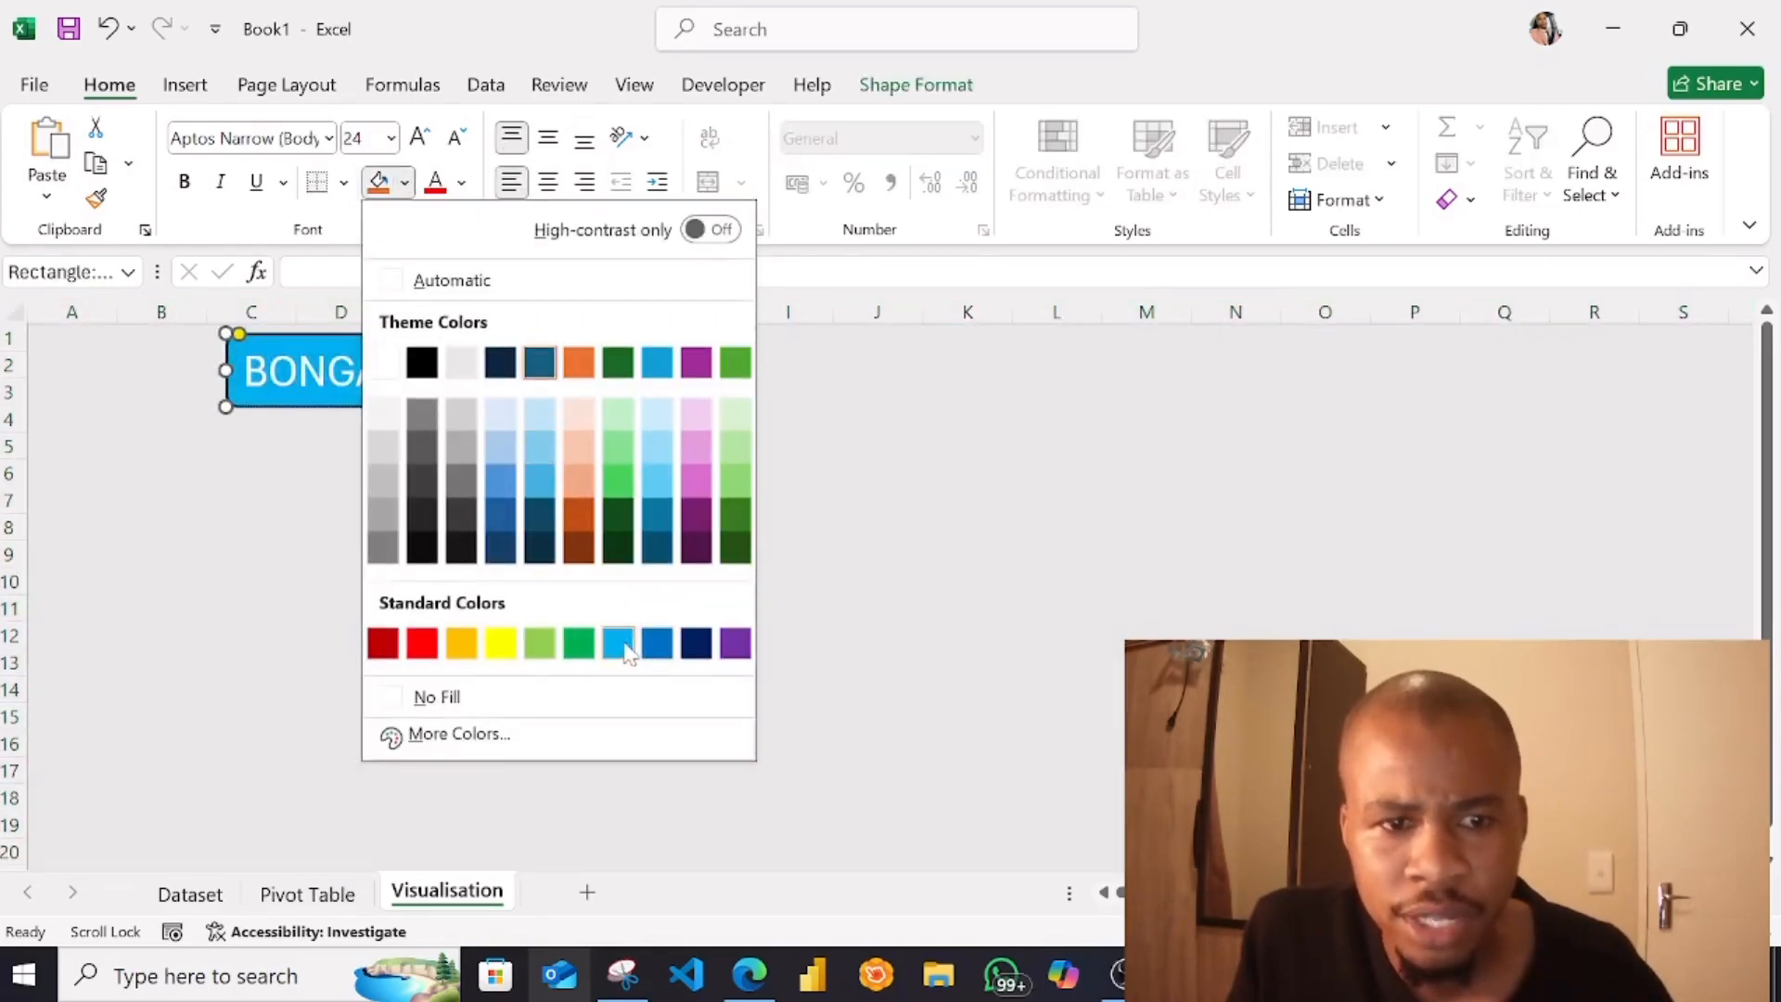
click(666, 652)
click(325, 553)
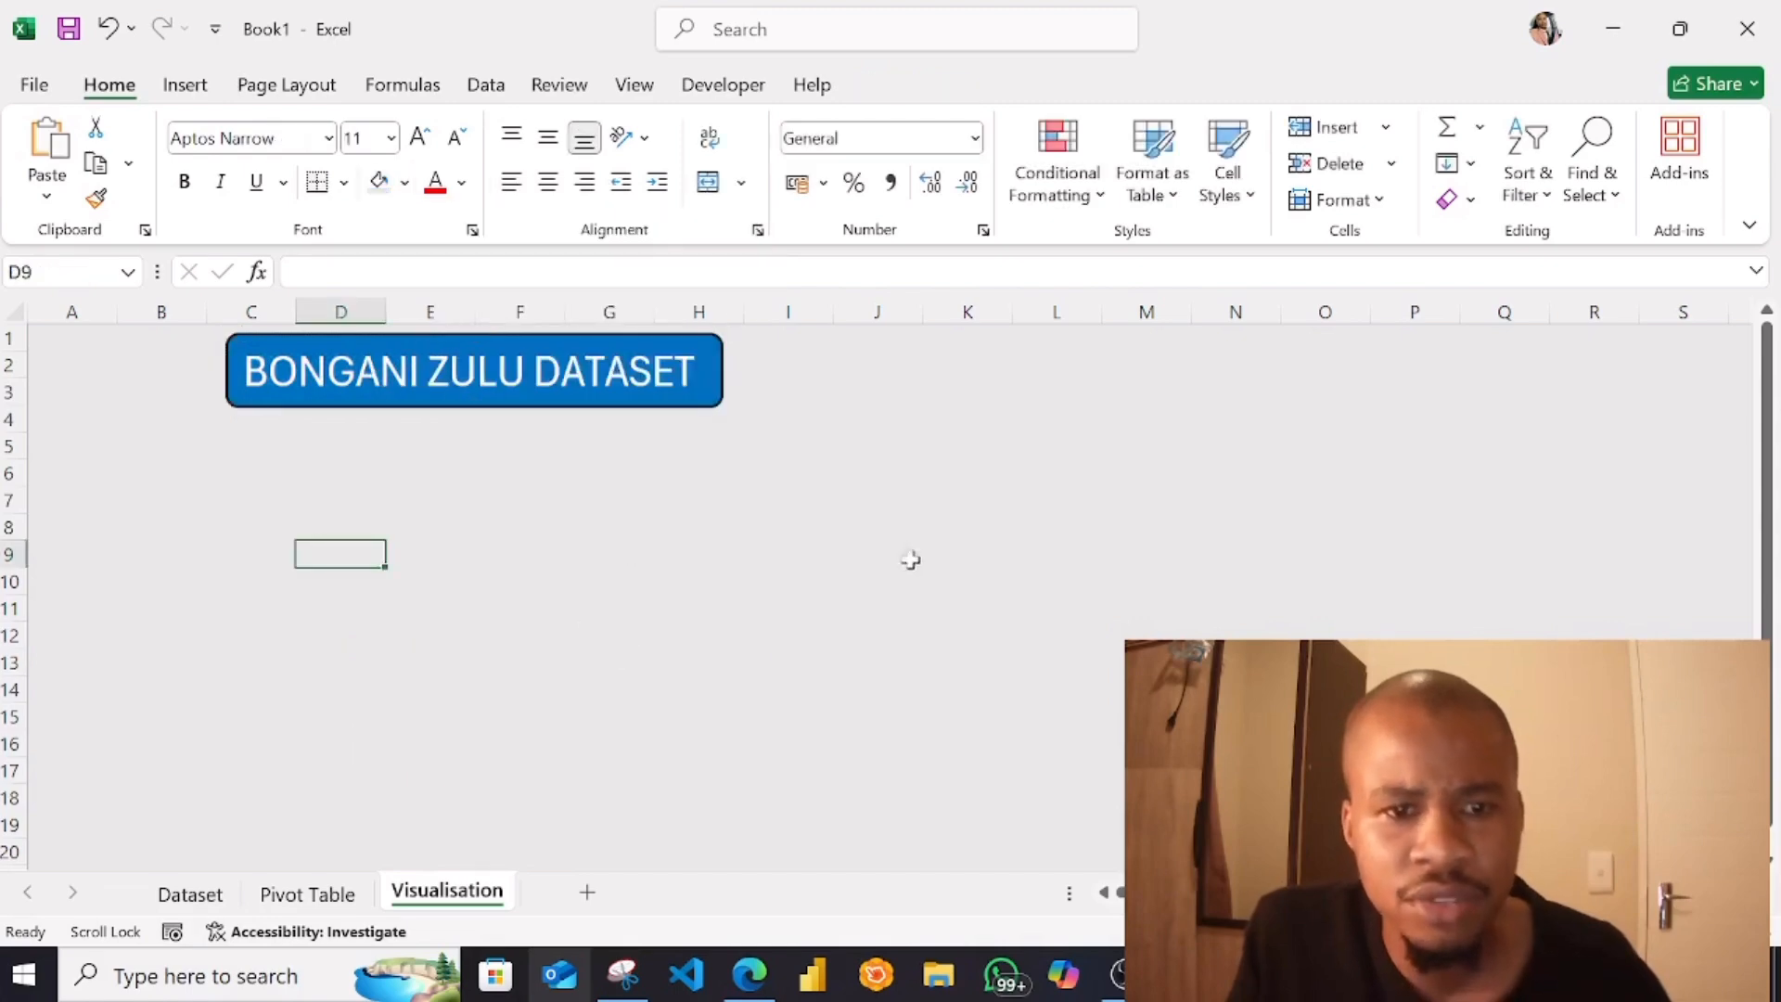
Switch to the Pivot Table sheet and show the analysis commands for its PivotTable
click(110, 503)
click(316, 893)
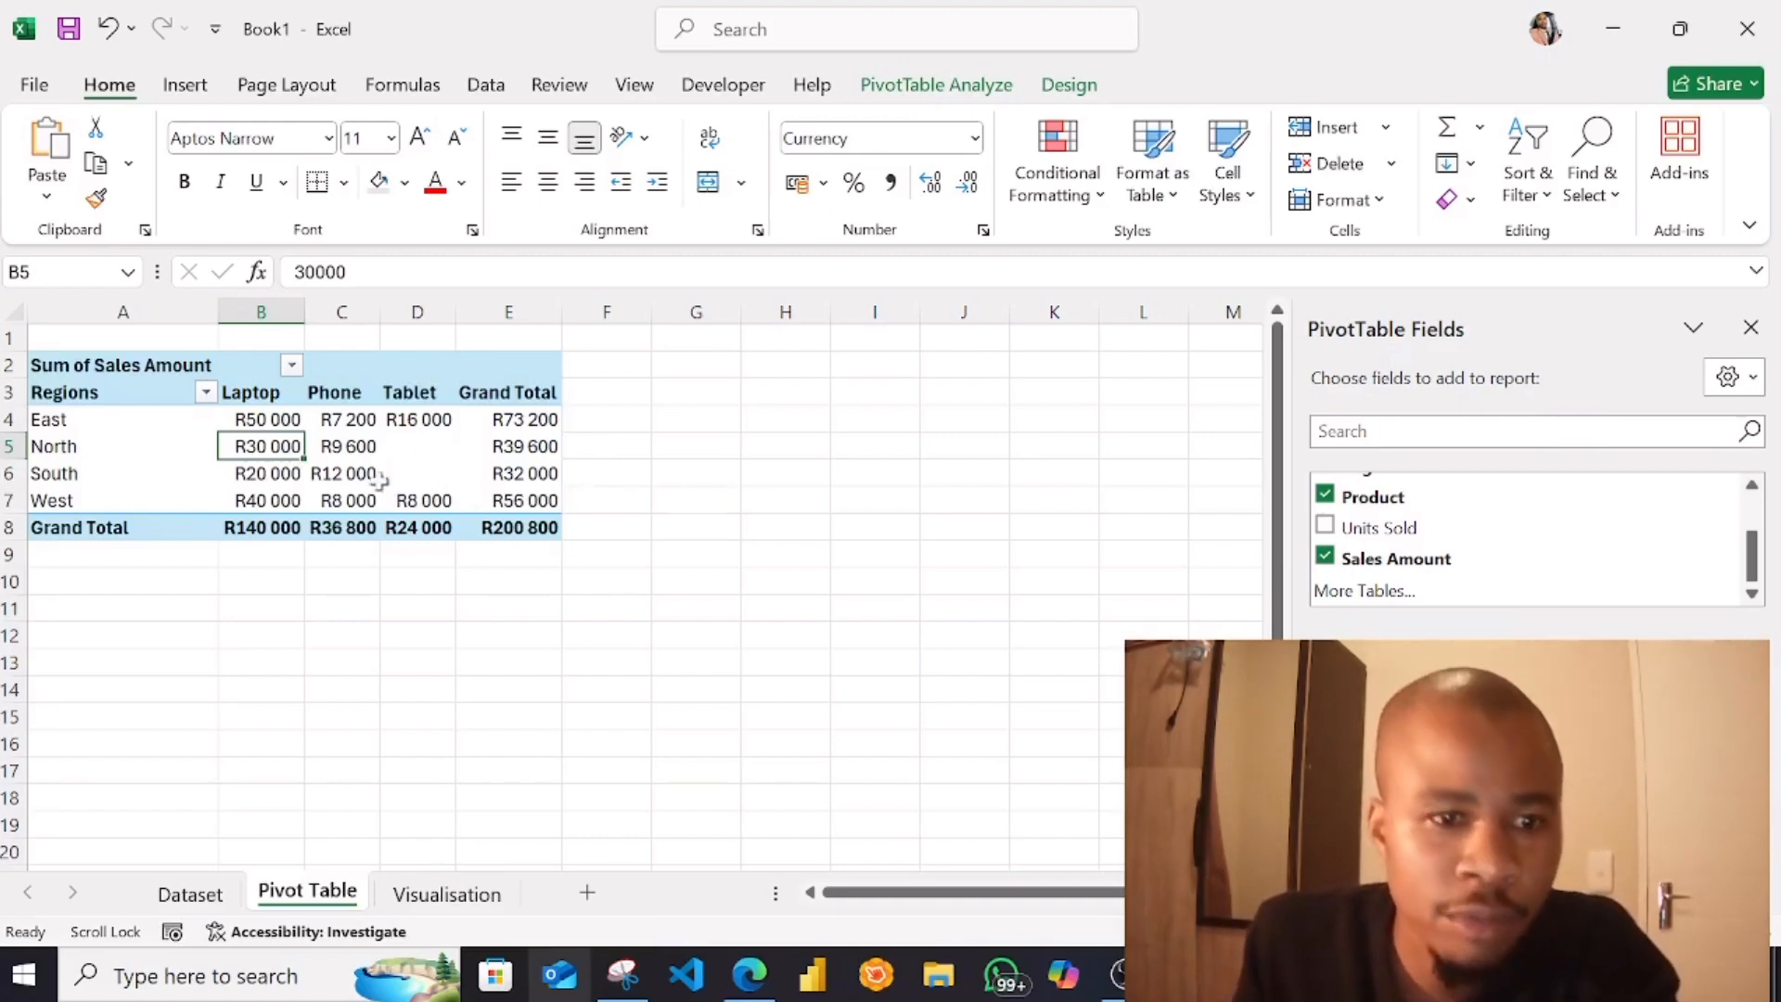
click(932, 89)
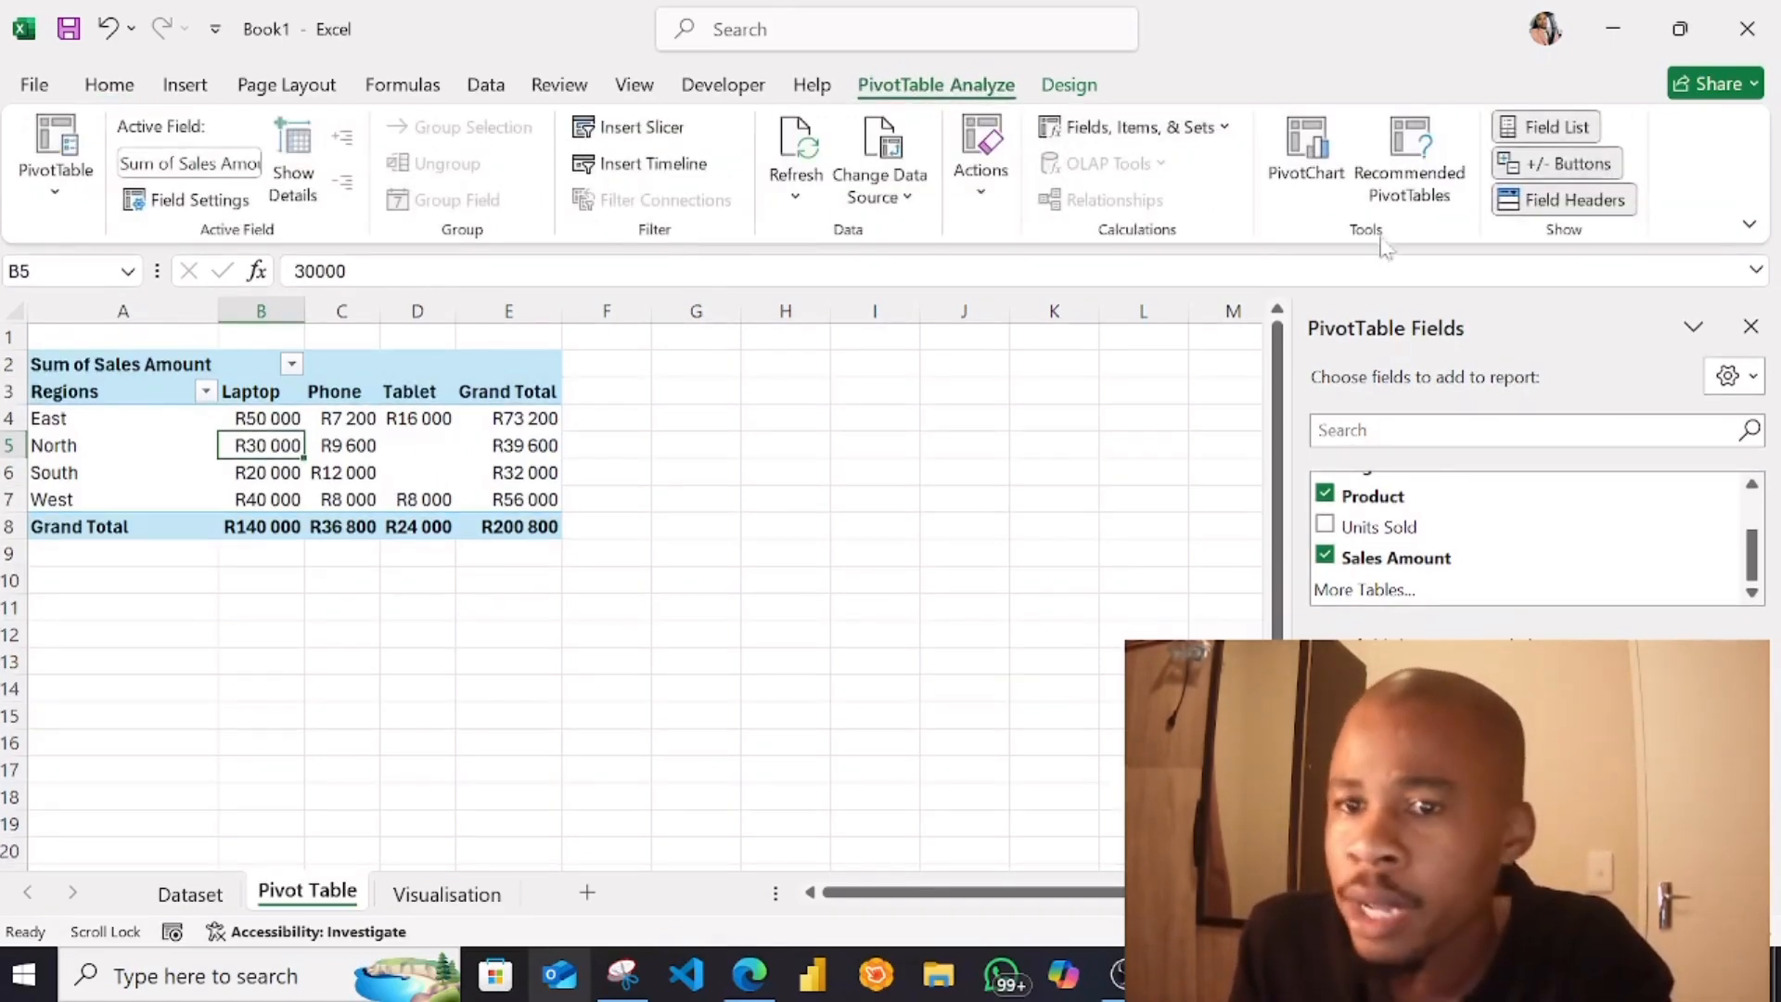
click(1412, 190)
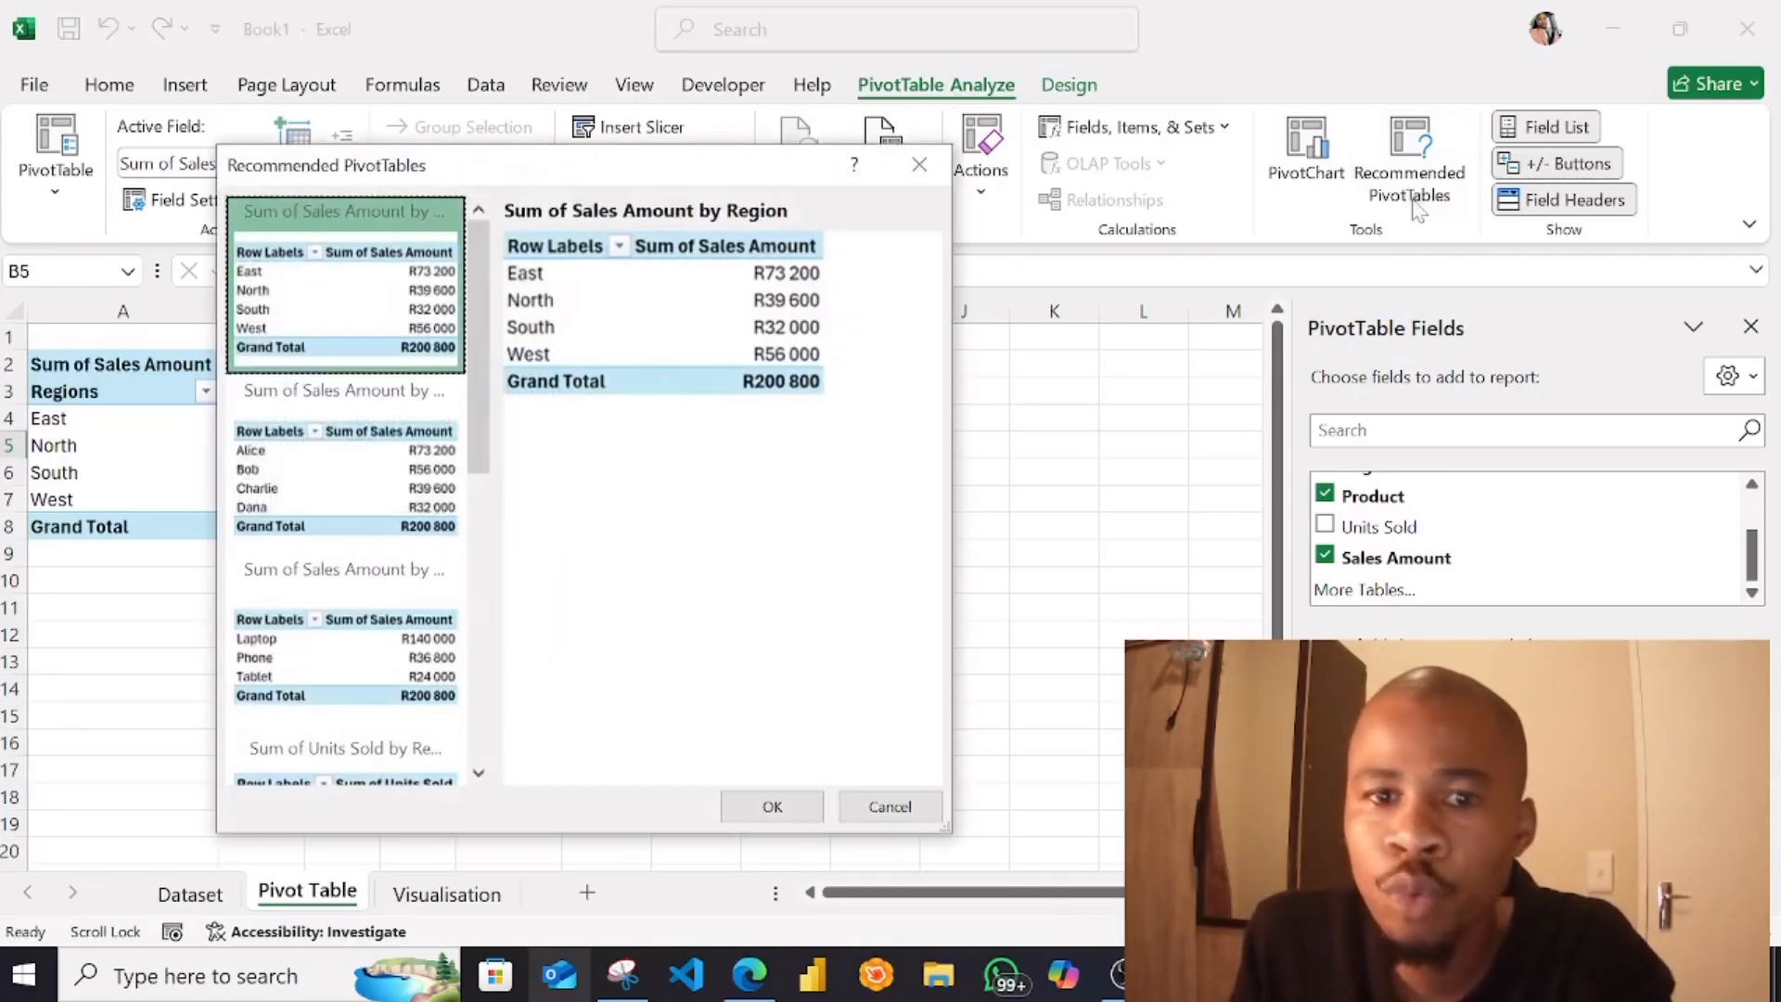
click(921, 177)
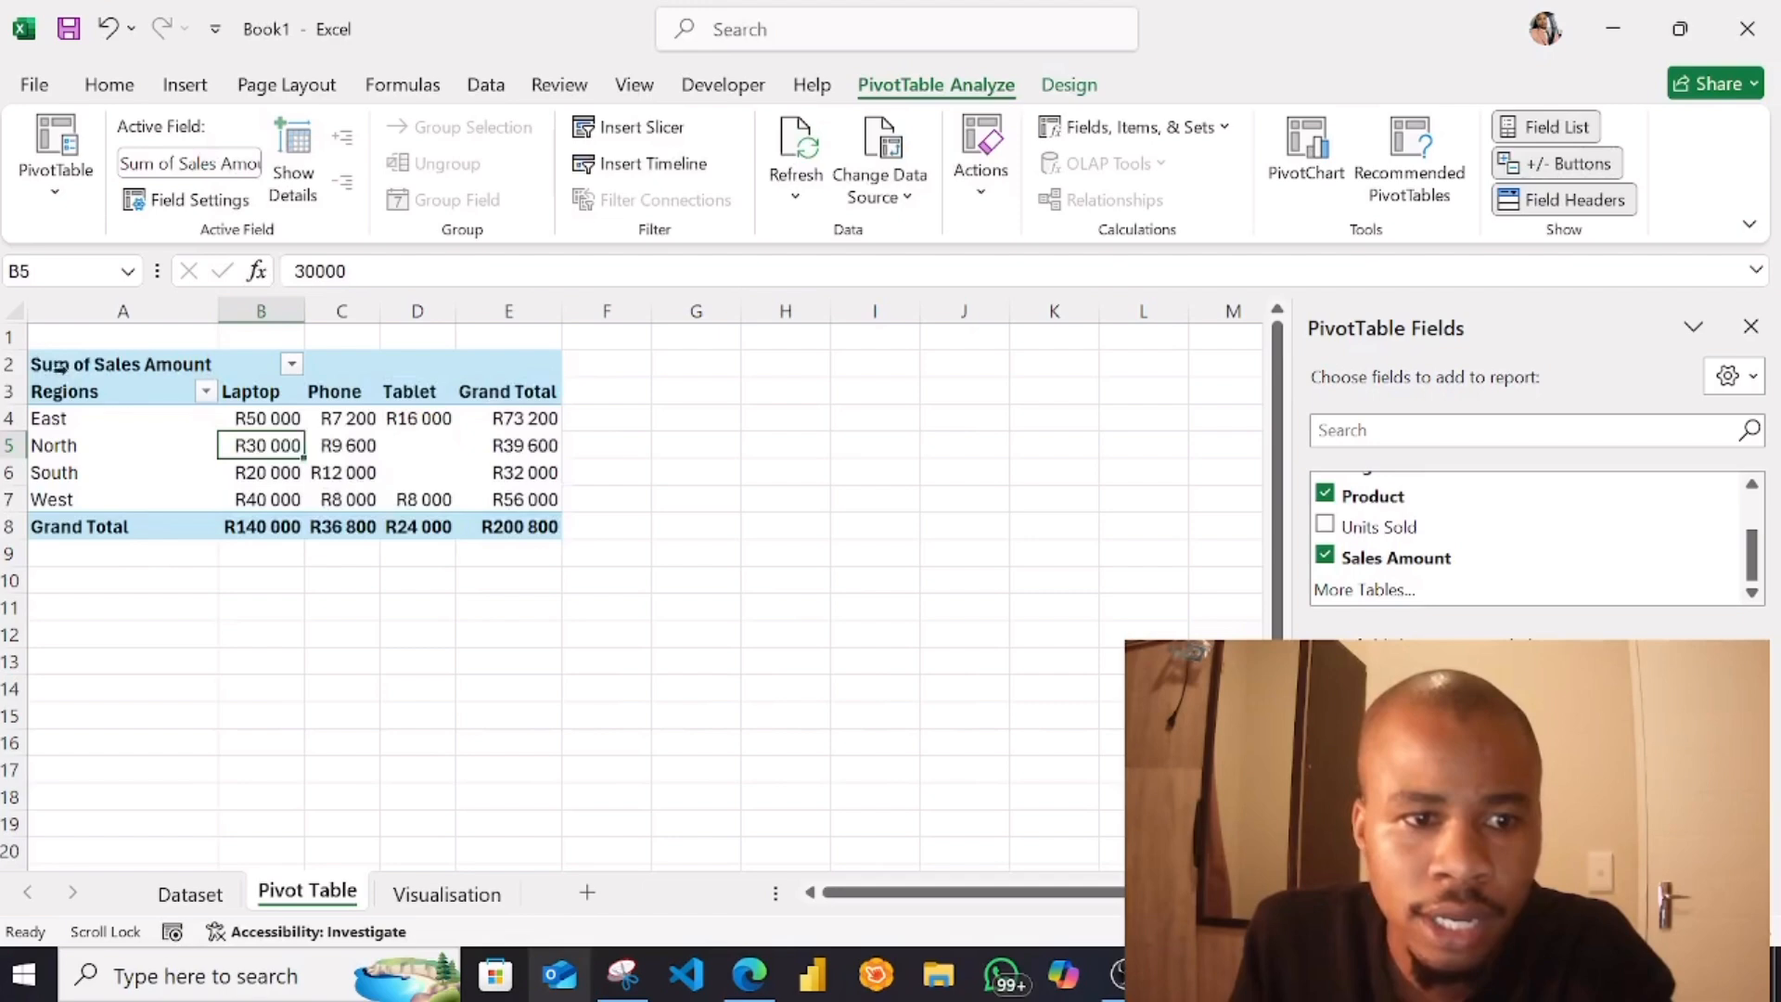
drag(84, 390, 538, 527)
click(1401, 205)
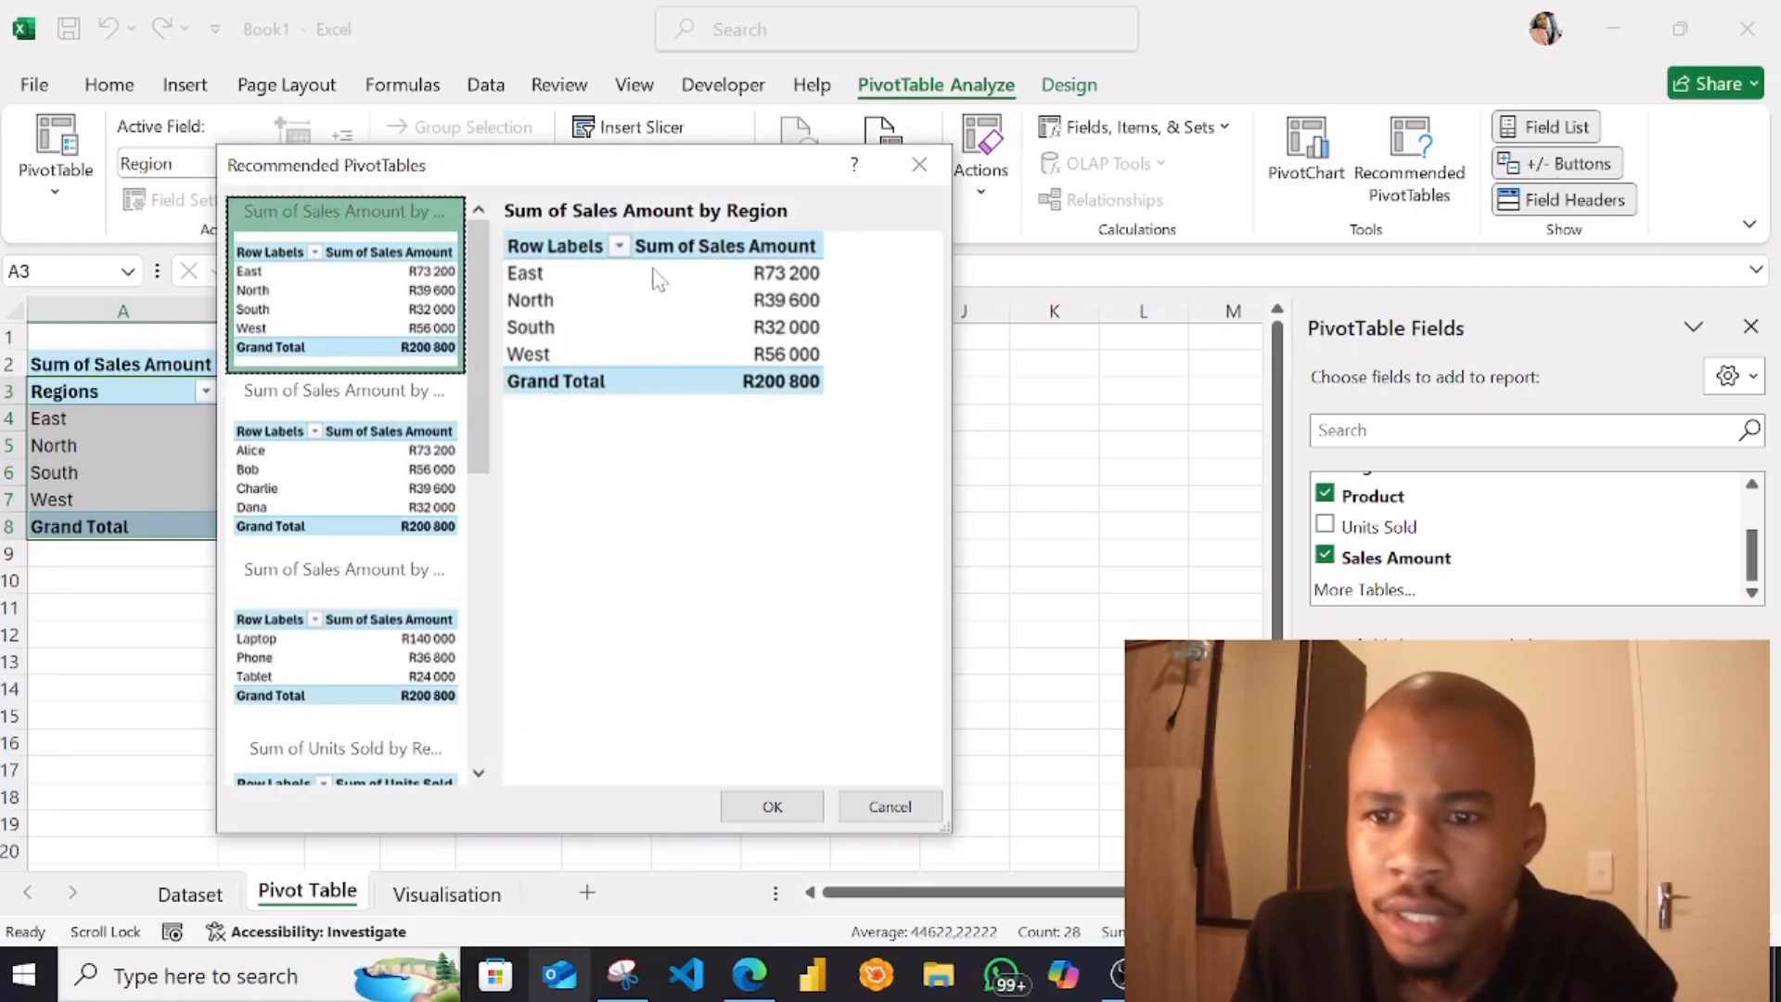
click(919, 164)
Insert a Clustered Column PivotChart from the PivotTable and move it to the Visualisation sheet as an object
click(1309, 191)
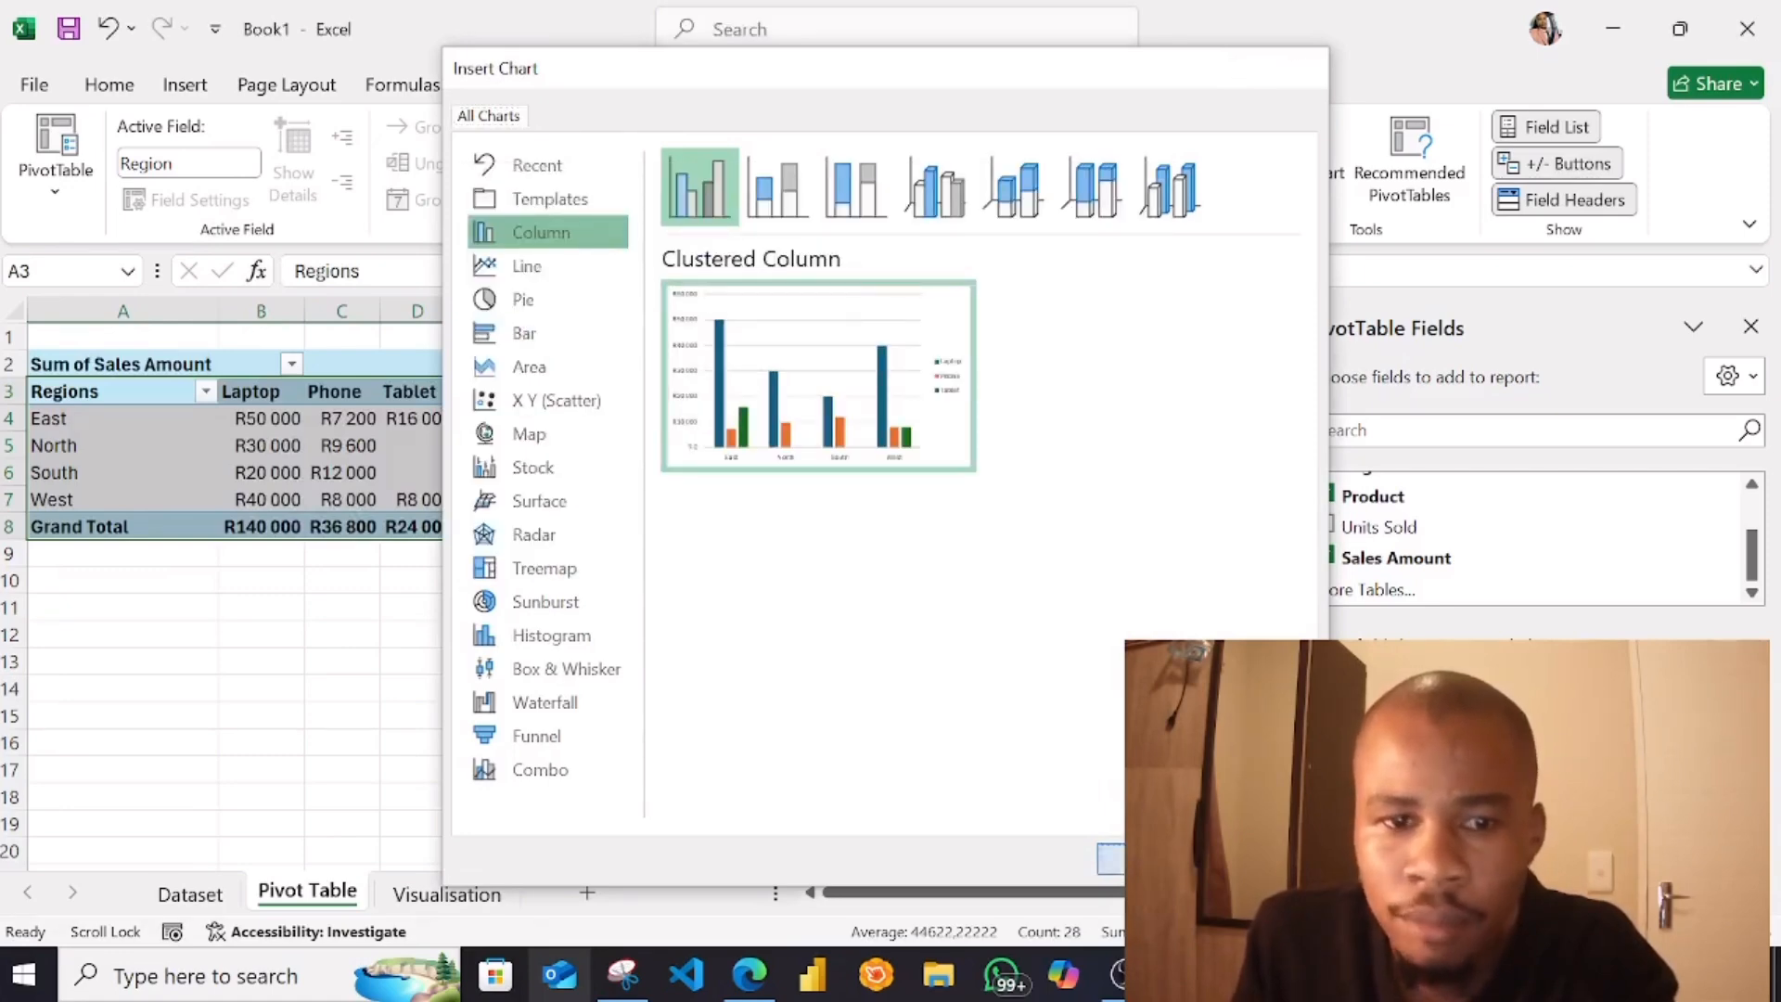
click(1150, 858)
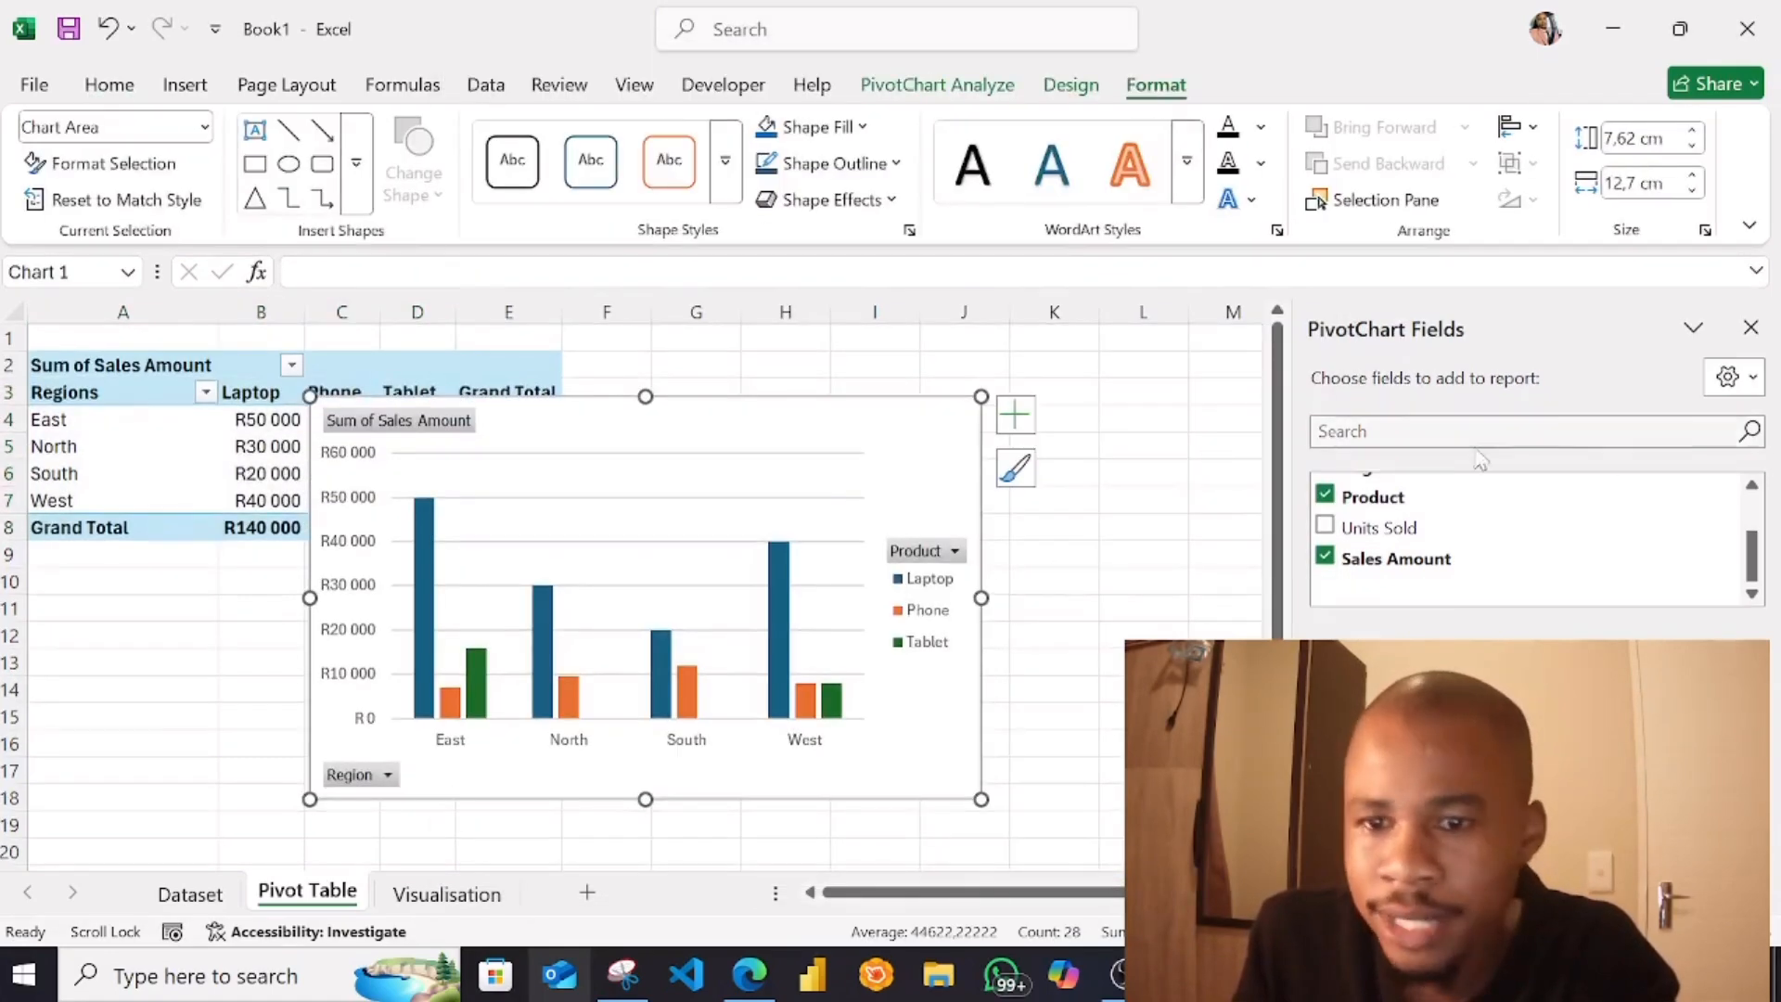
right_click(763, 428)
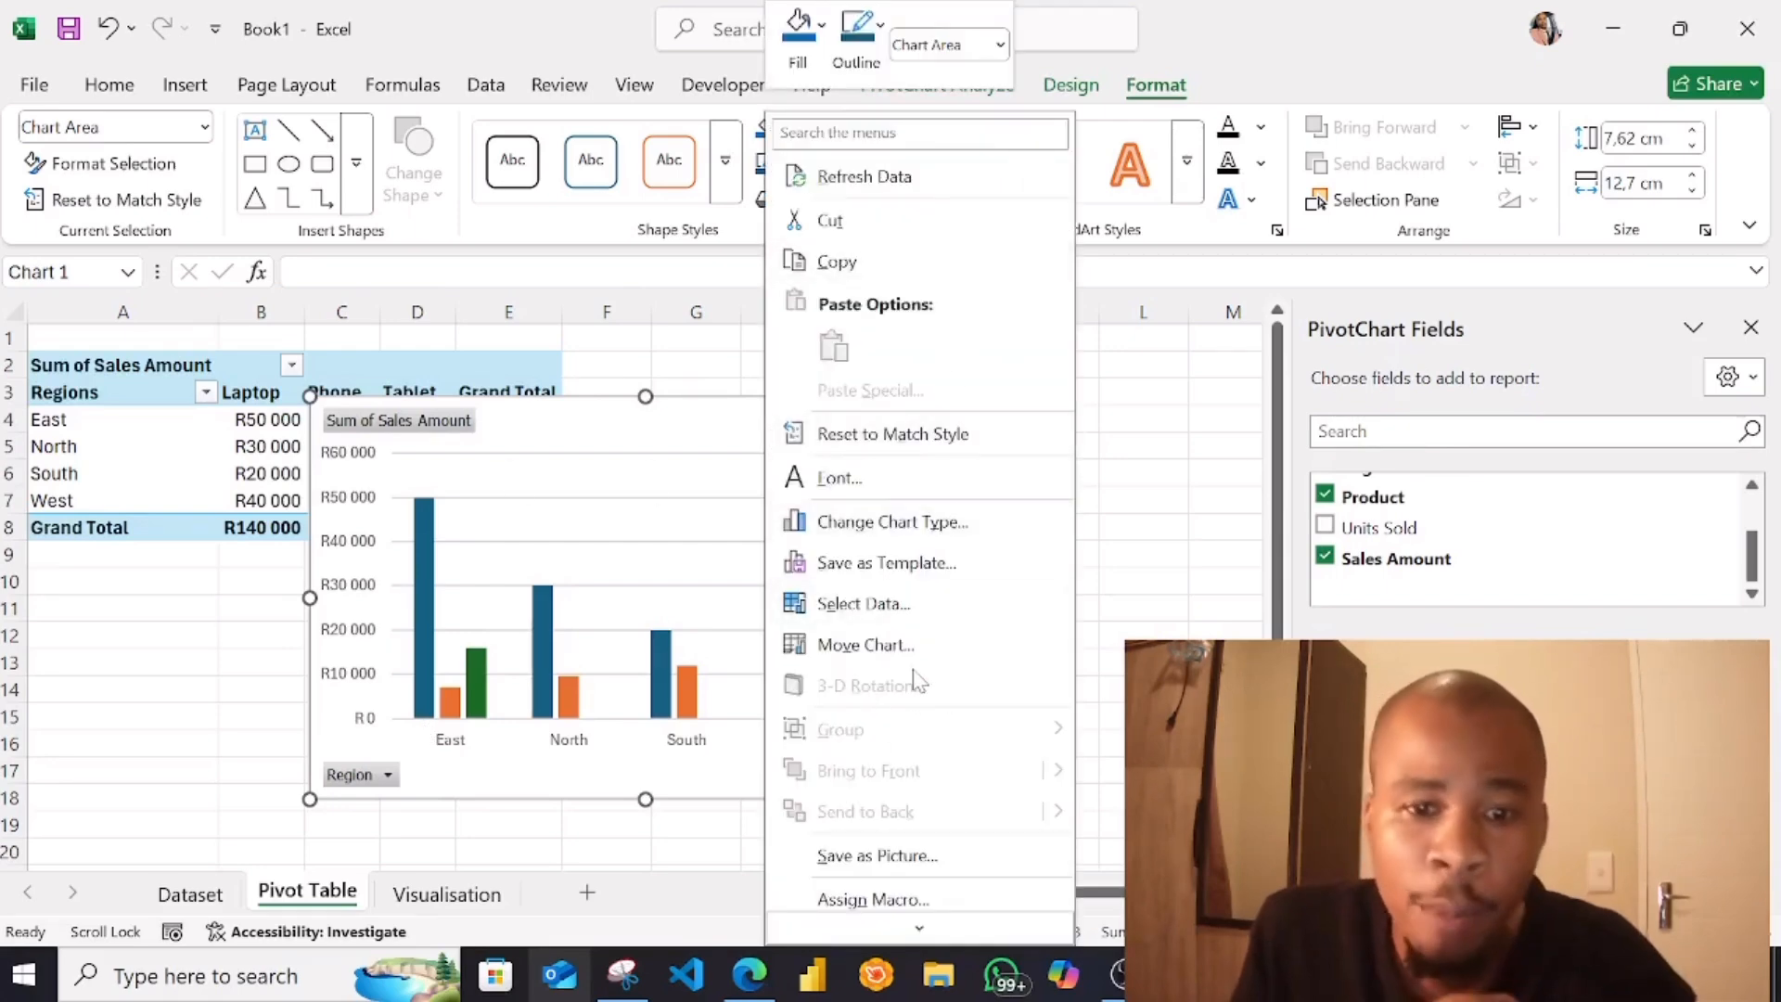
click(882, 652)
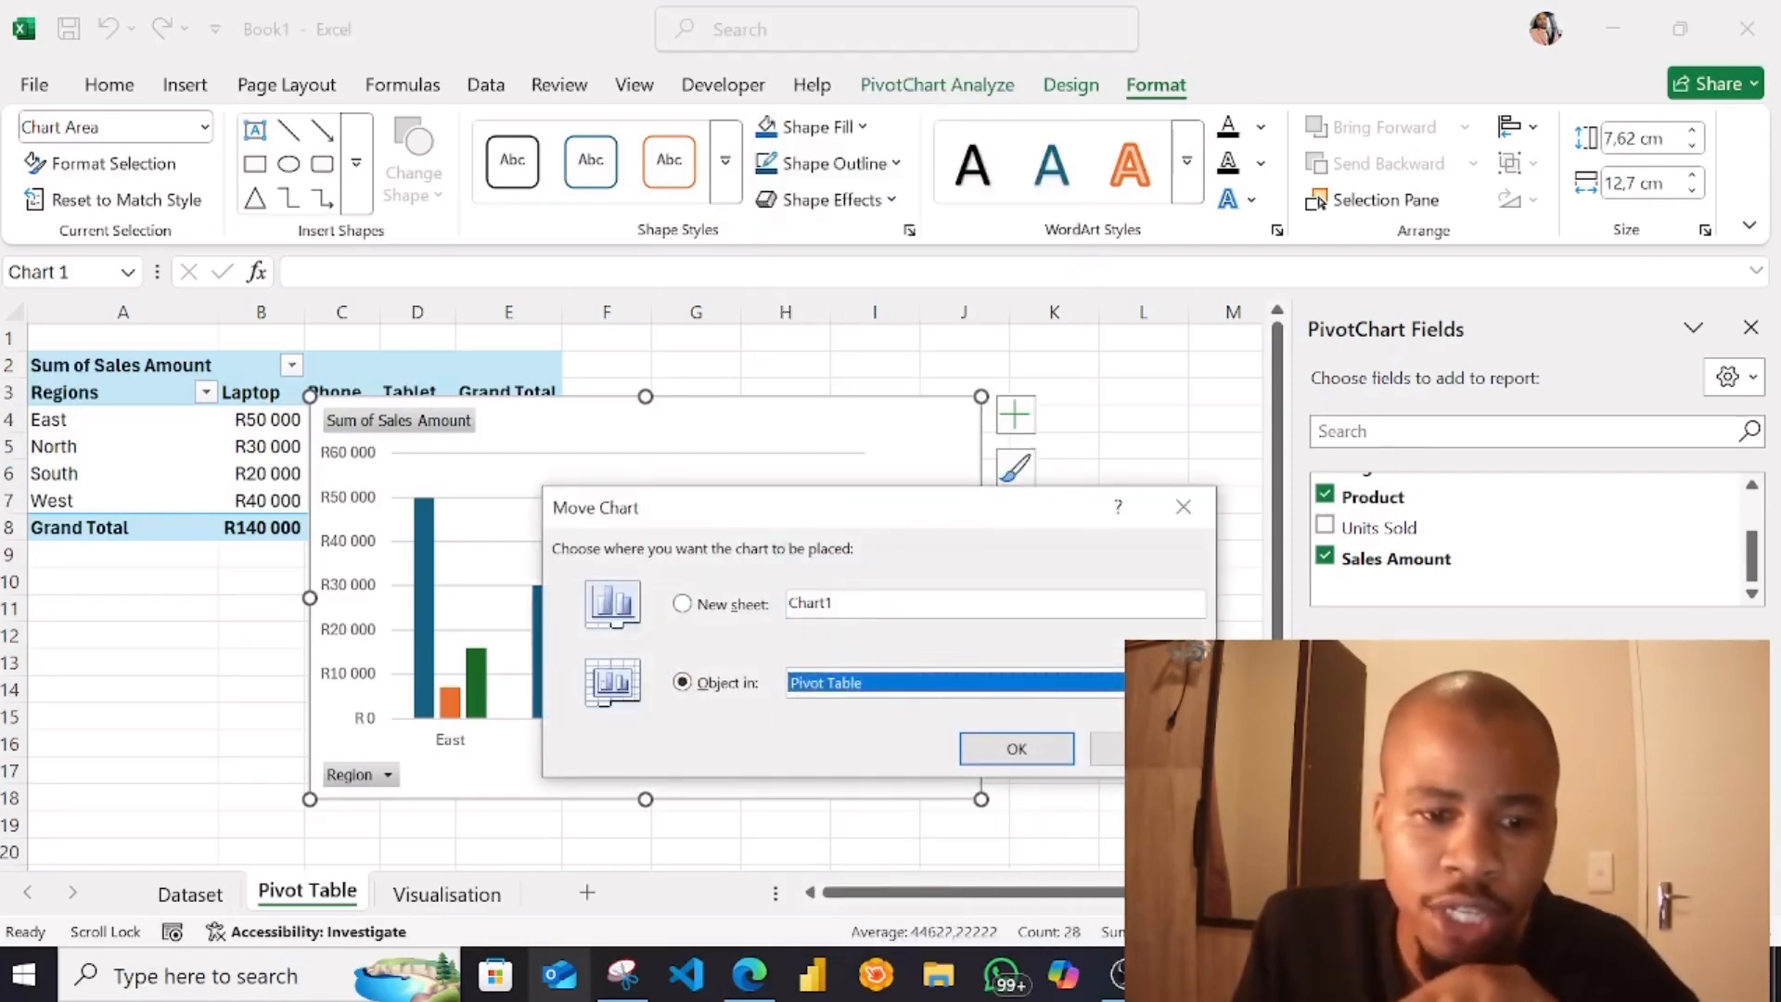
click(866, 696)
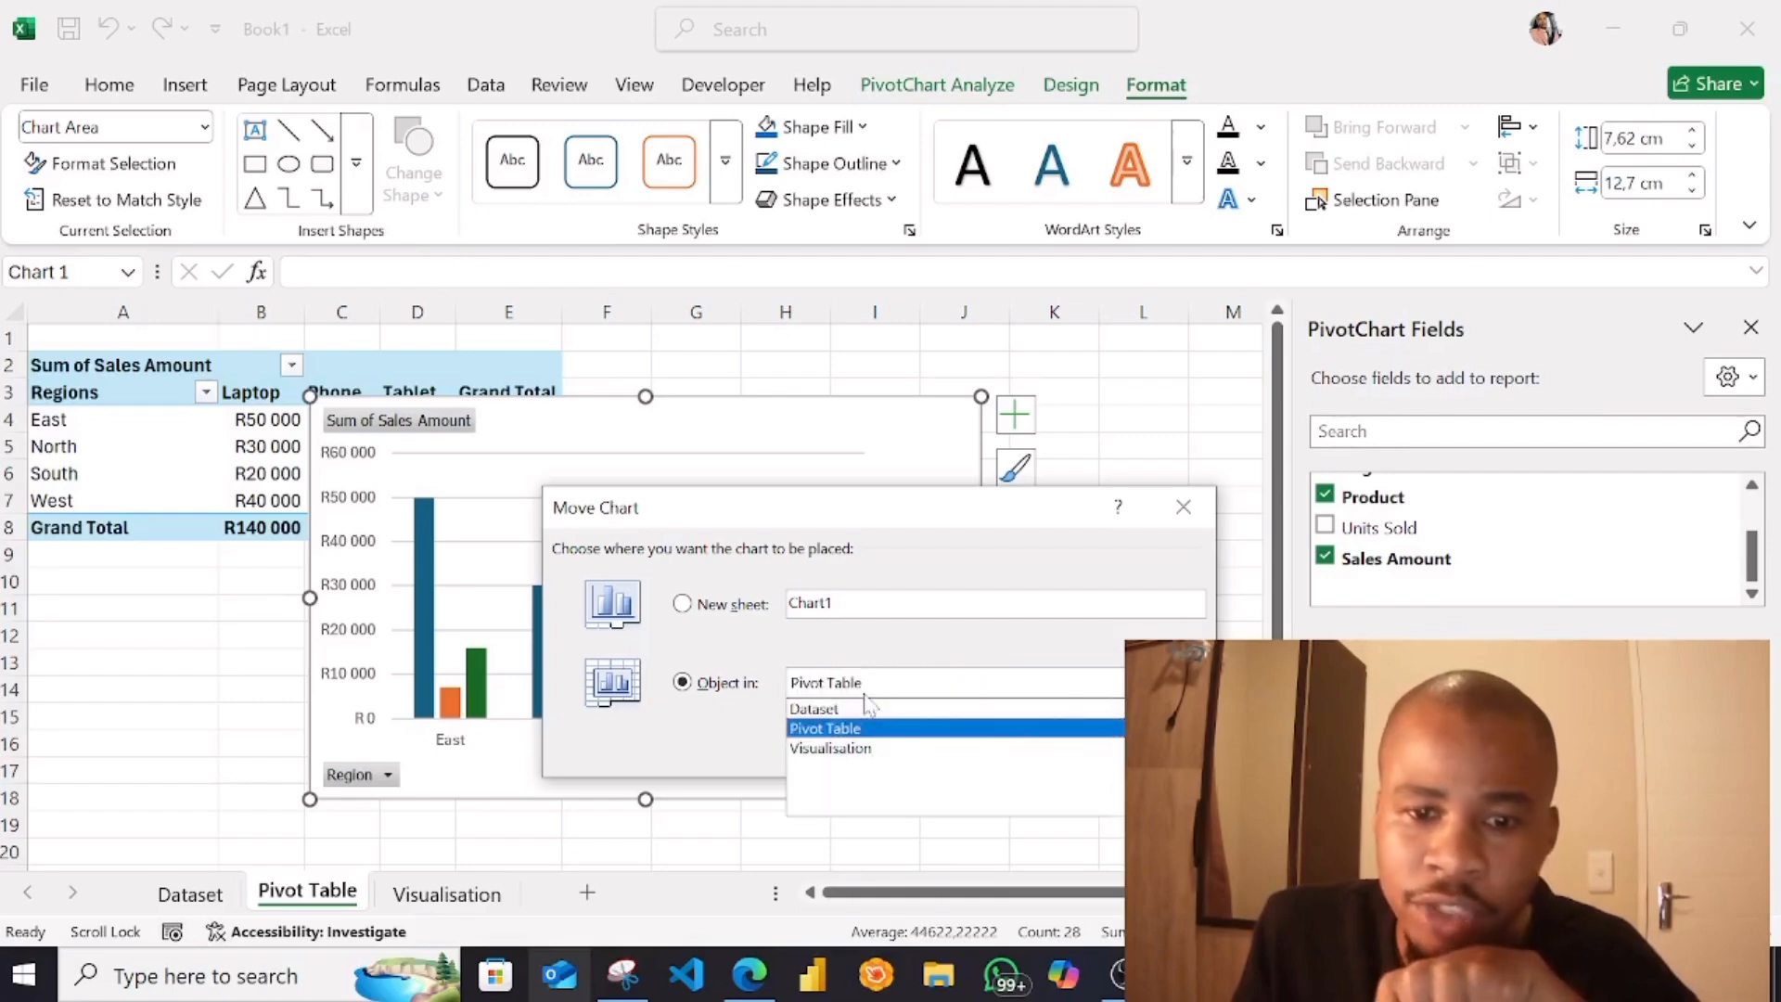
click(820, 751)
click(991, 760)
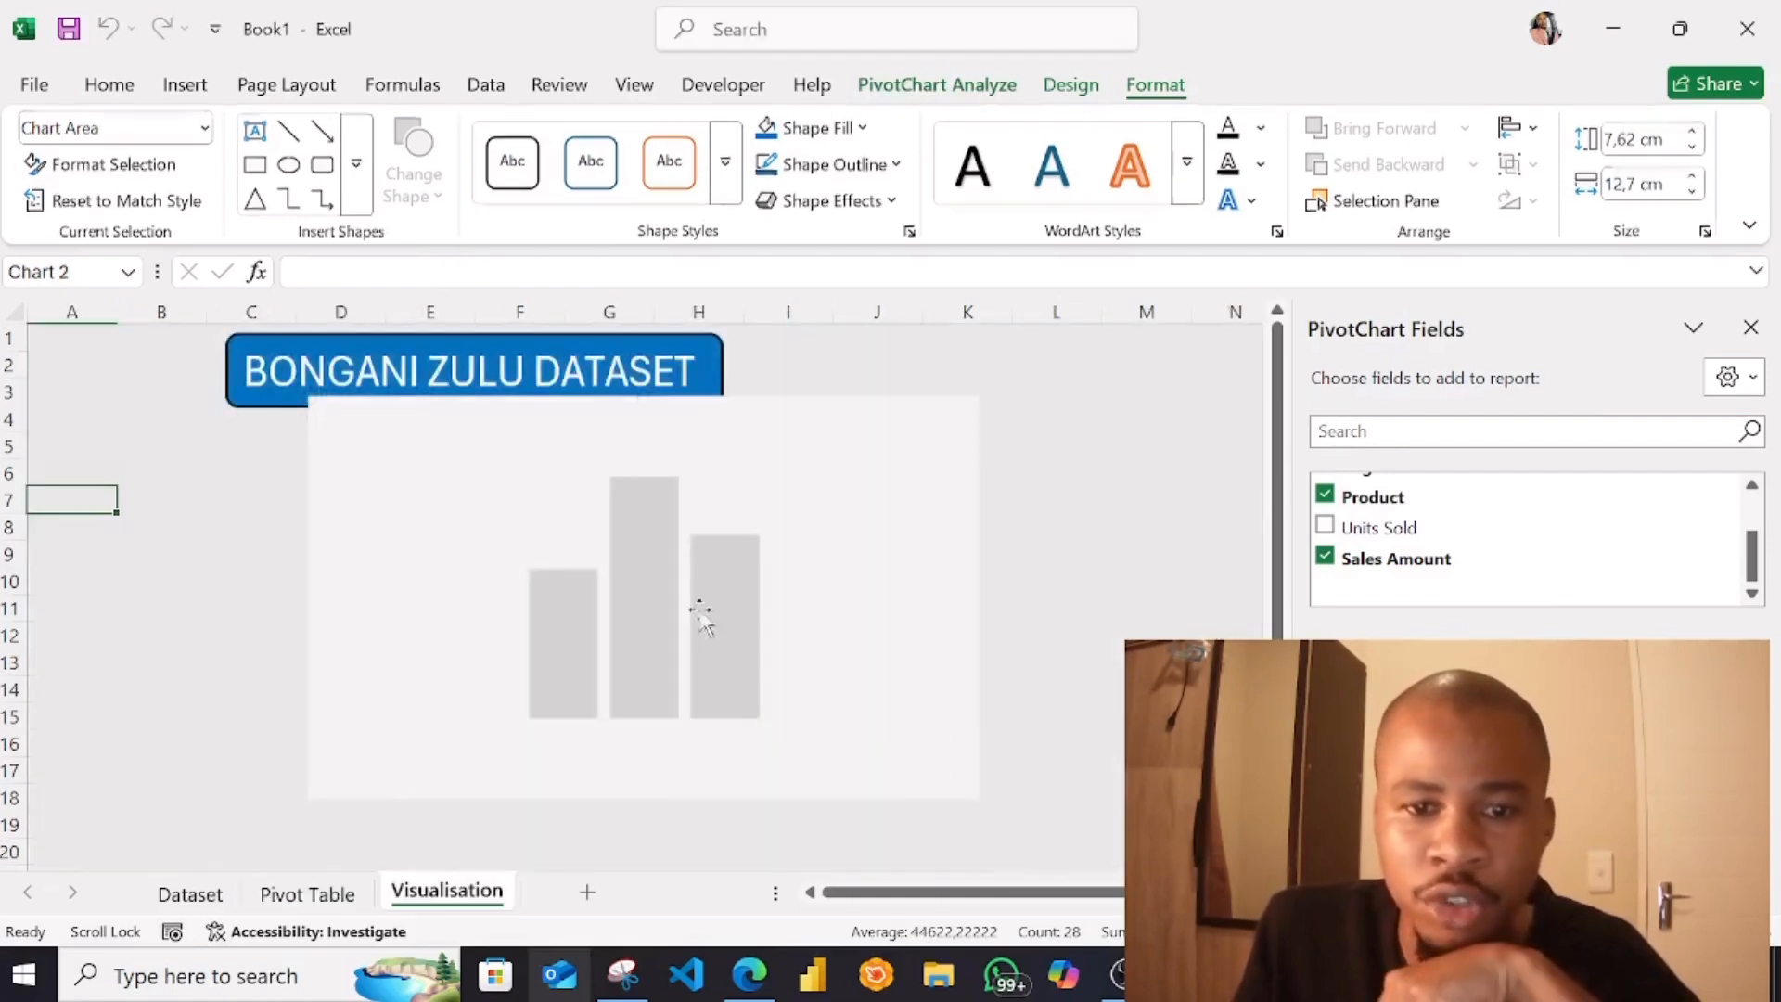
Undo the accidental shift of the plot area and place the whole chart below the banner, starting at row 6 in column A
drag(728, 562, 728, 562)
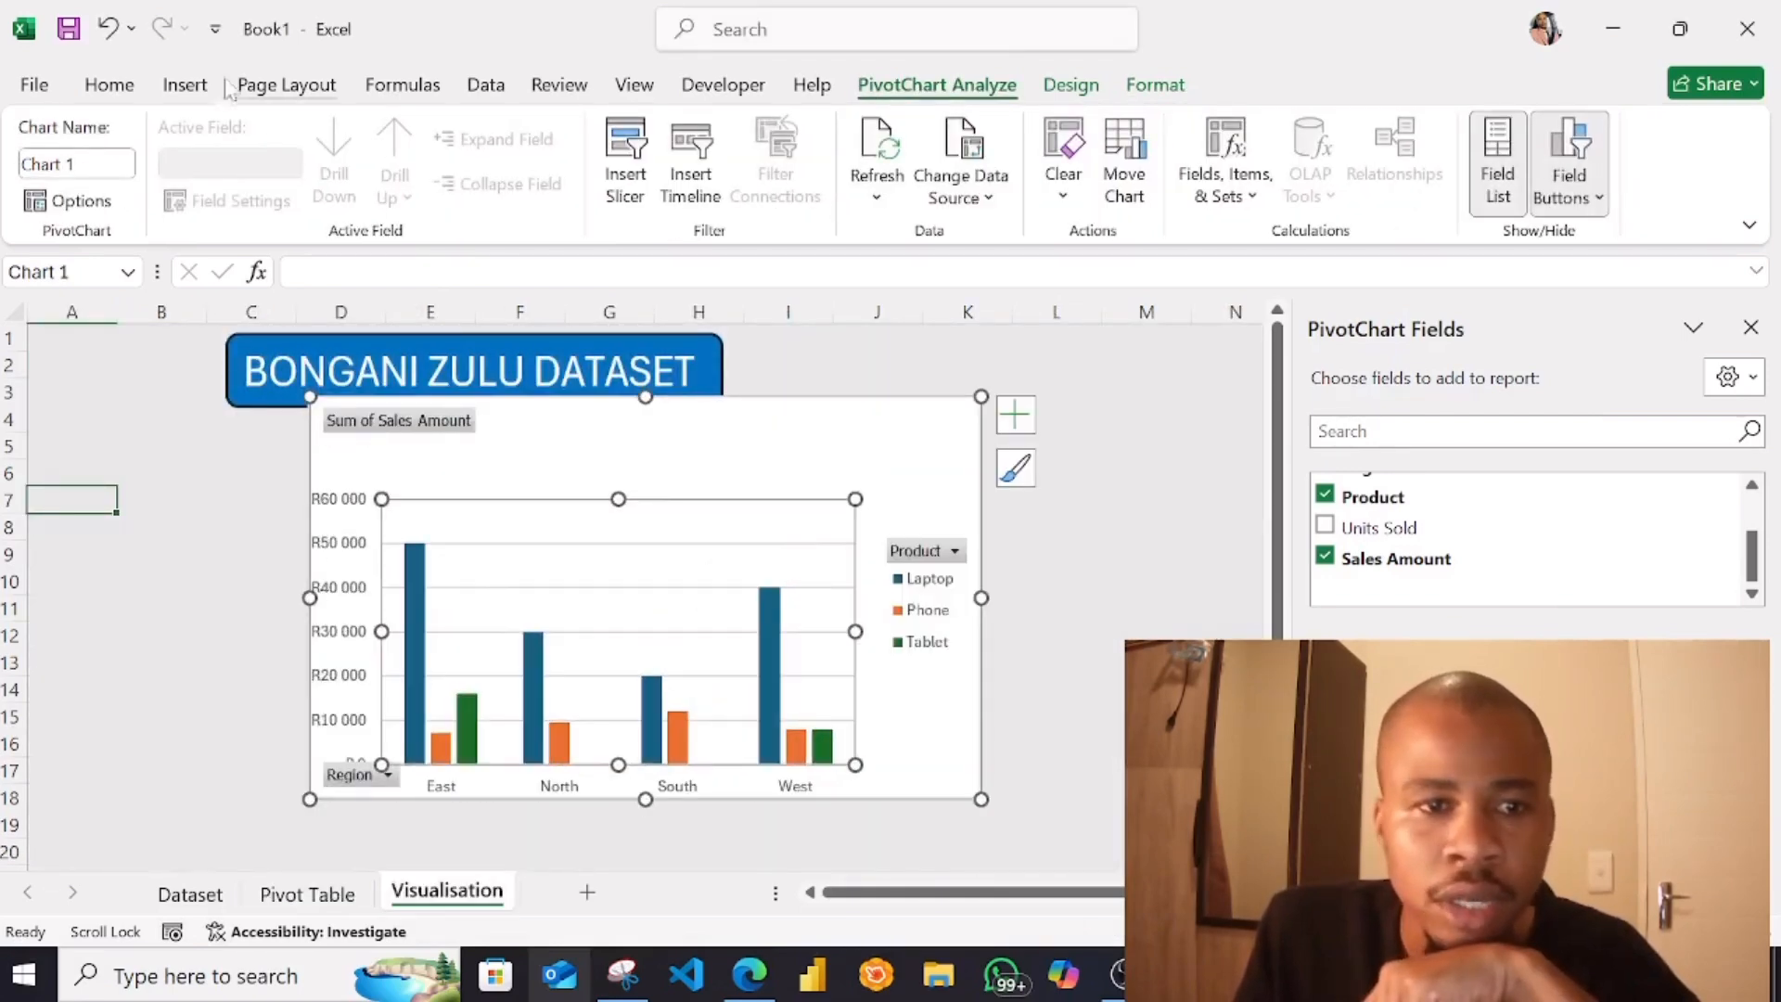
click(108, 28)
drag(922, 445, 640, 509)
click(965, 607)
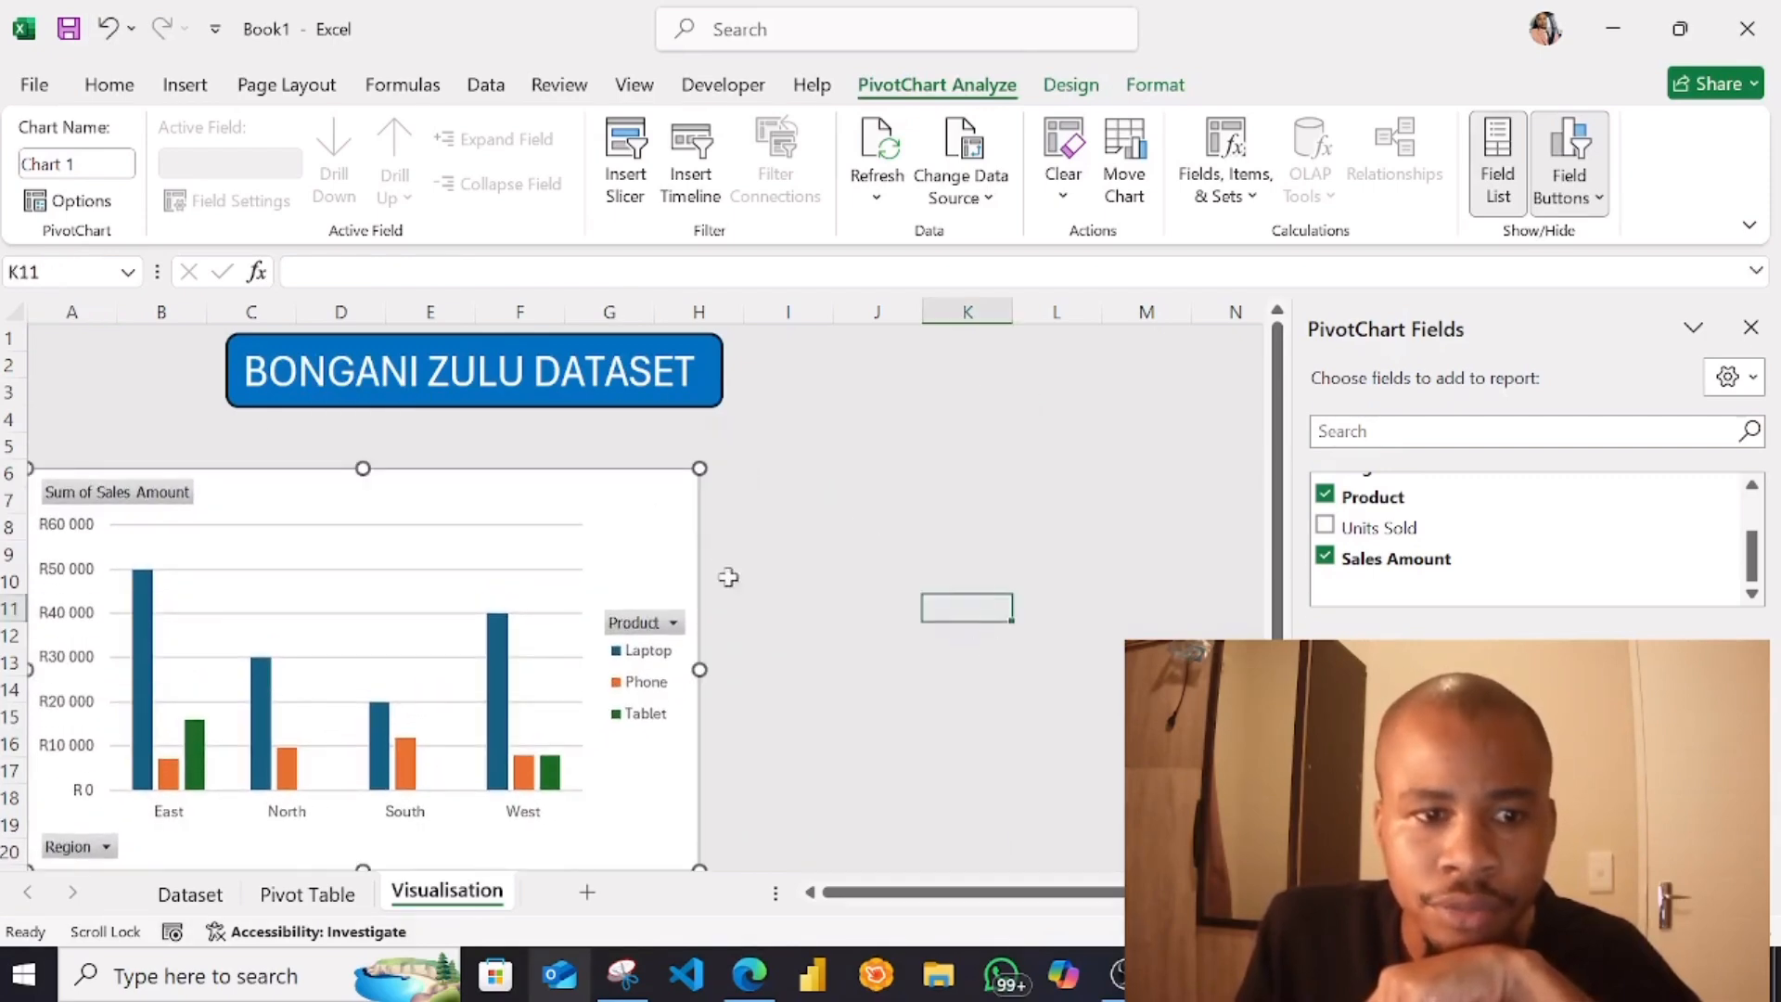
Draw a thin rounded rectangle header in row 5 directly above the chart, spanning columns A to H
click(186, 87)
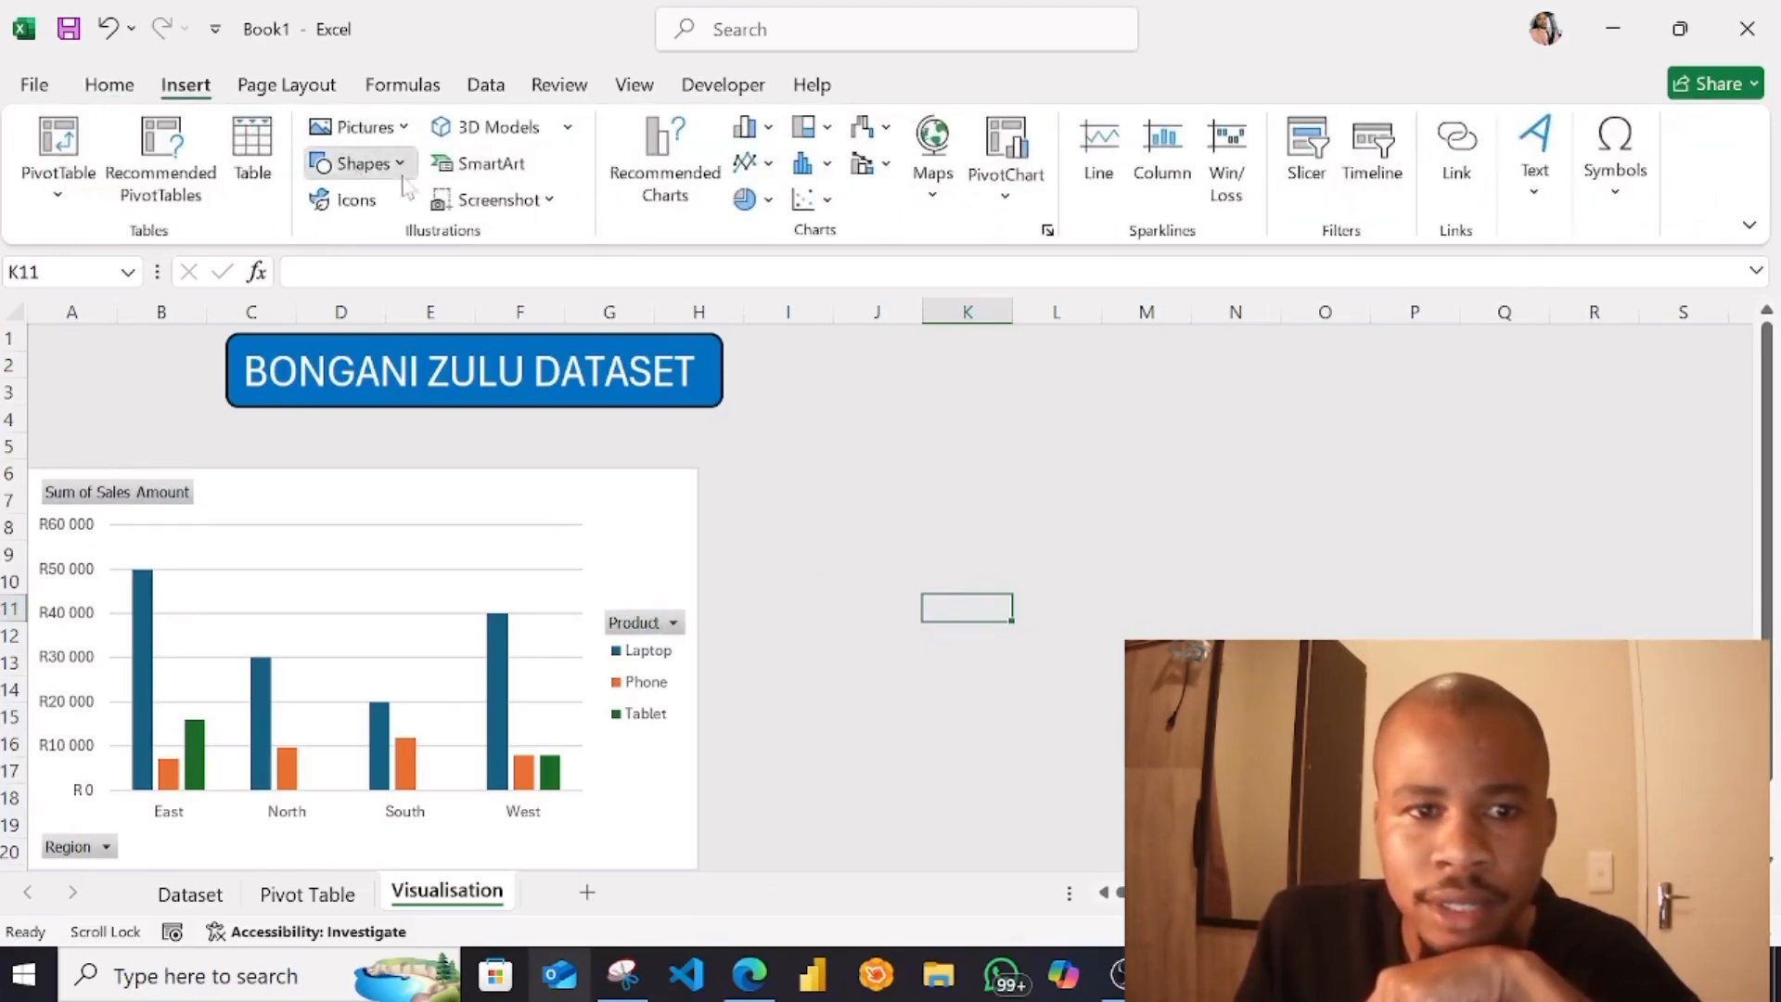
click(360, 164)
click(490, 246)
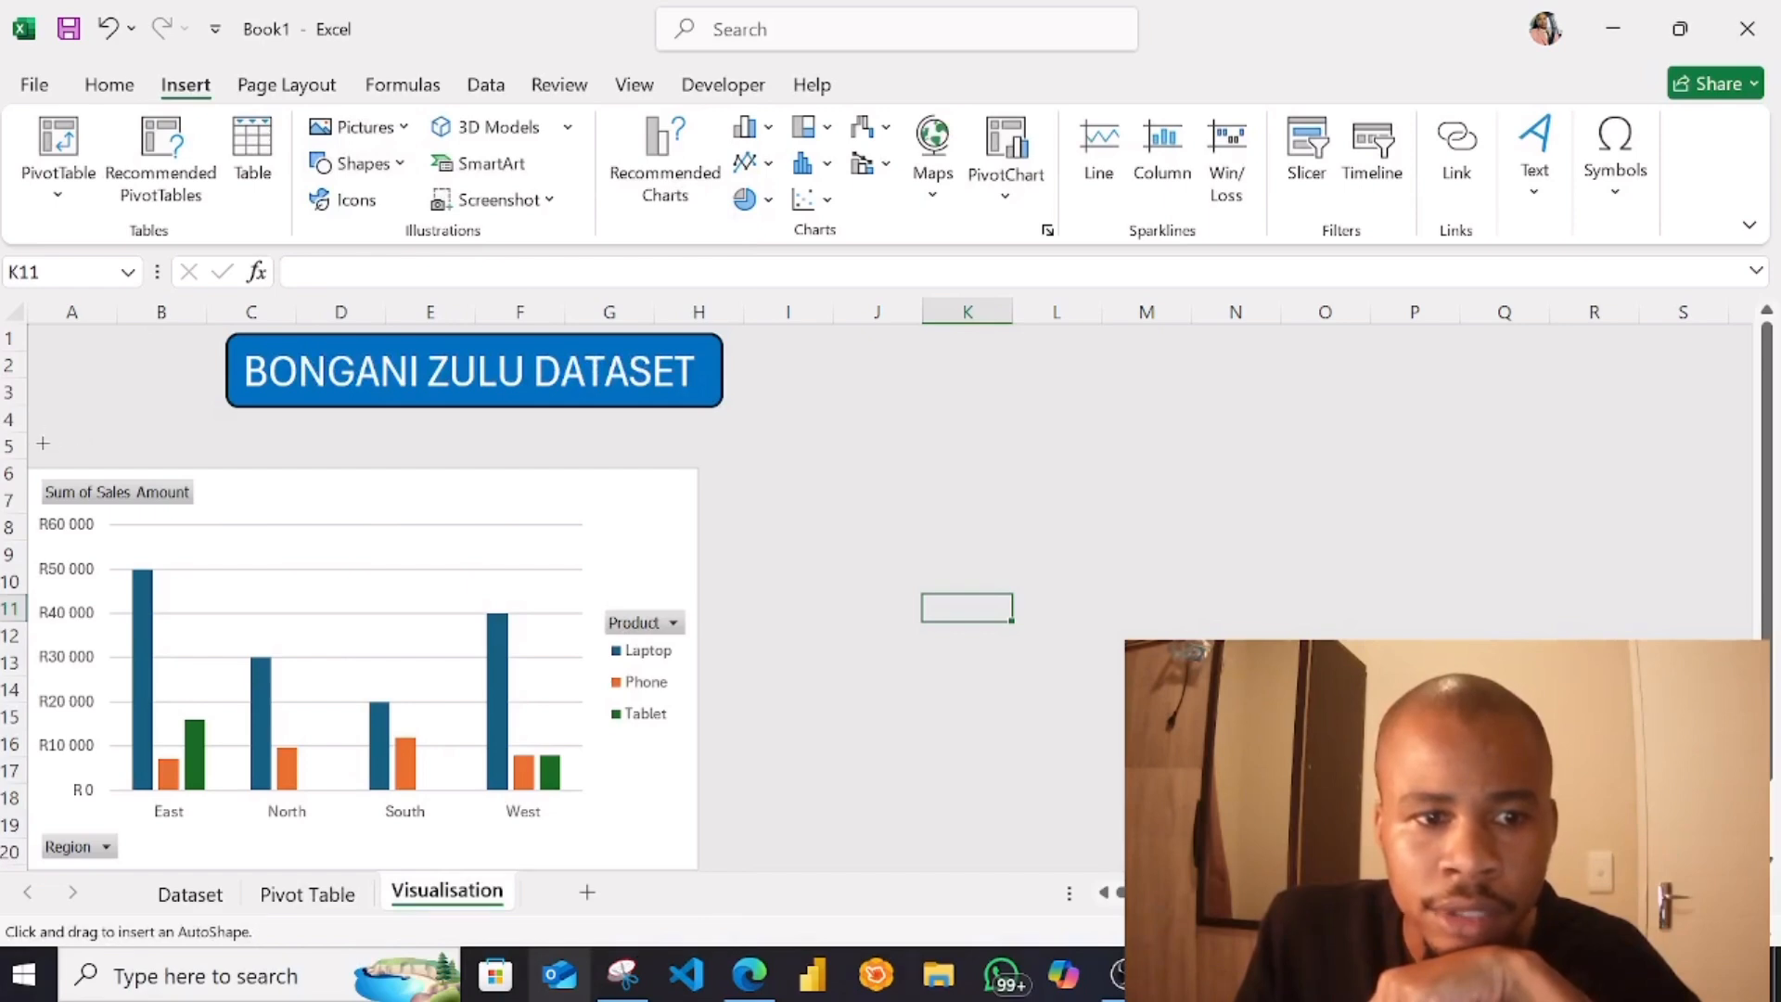
drag(42, 444, 699, 467)
drag(42, 452, 44, 454)
Align the chart's left edge with the header strip, move the strip down onto the chart's upper edge and make it slightly taller
drag(346, 490, 358, 485)
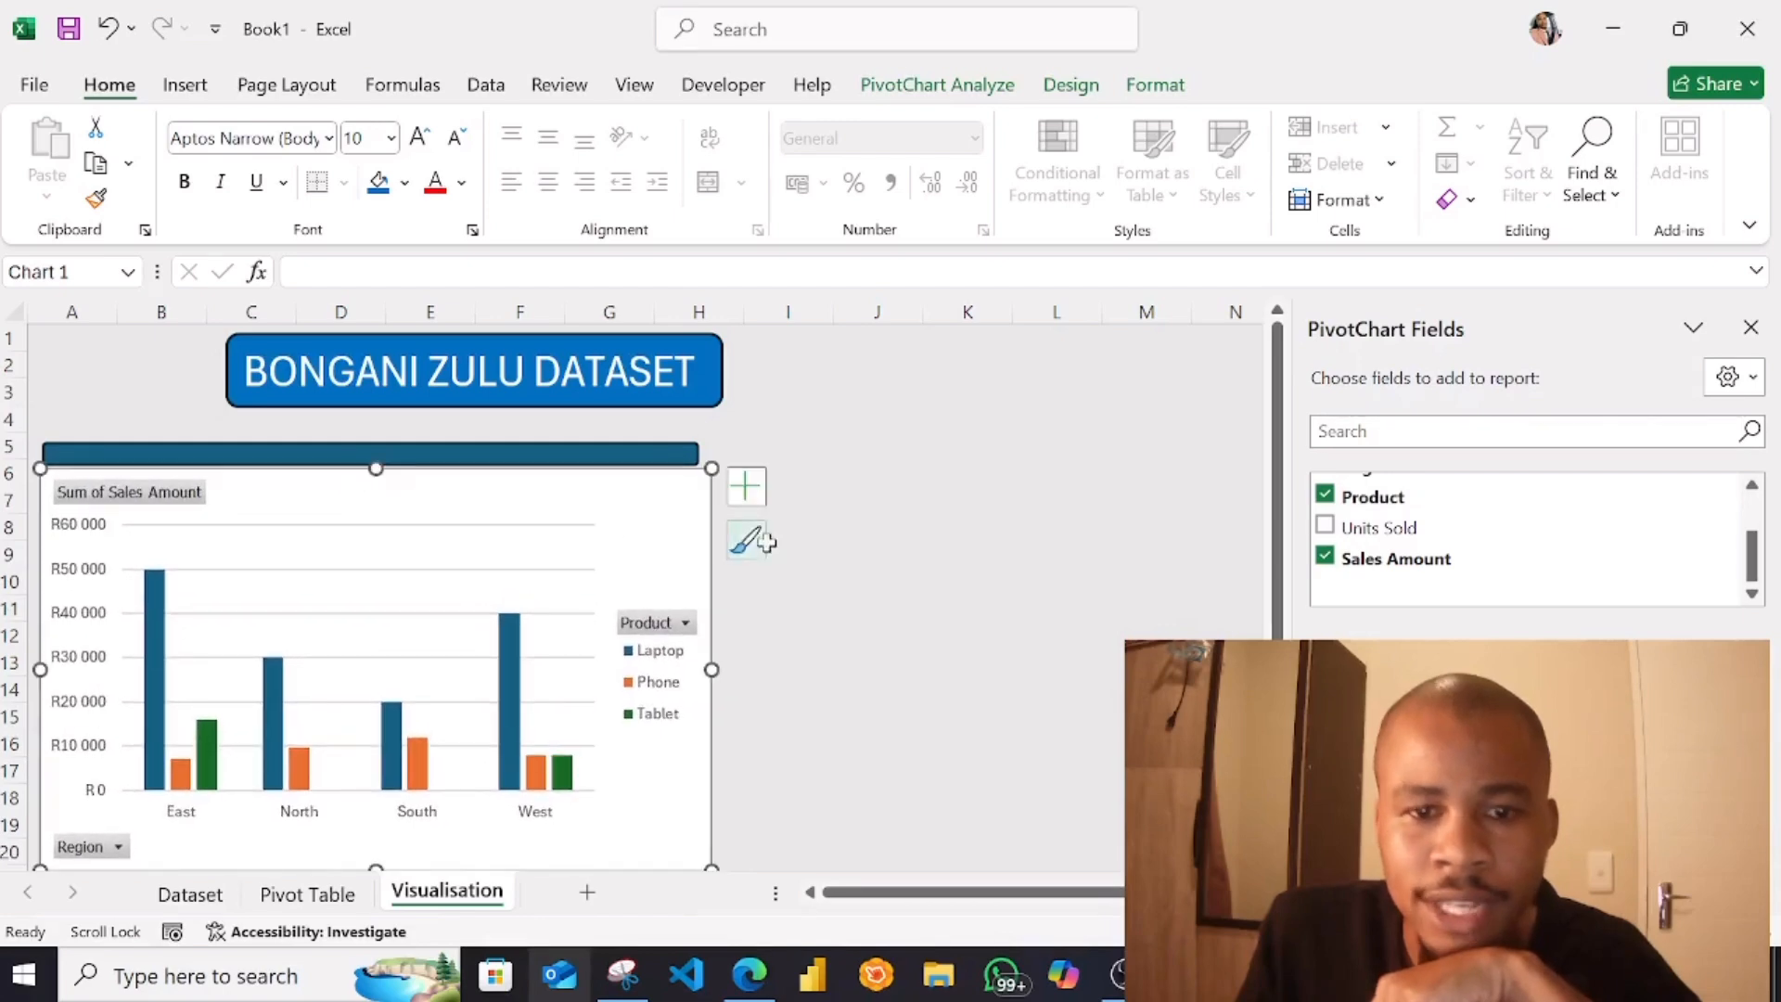
click(787, 607)
click(682, 475)
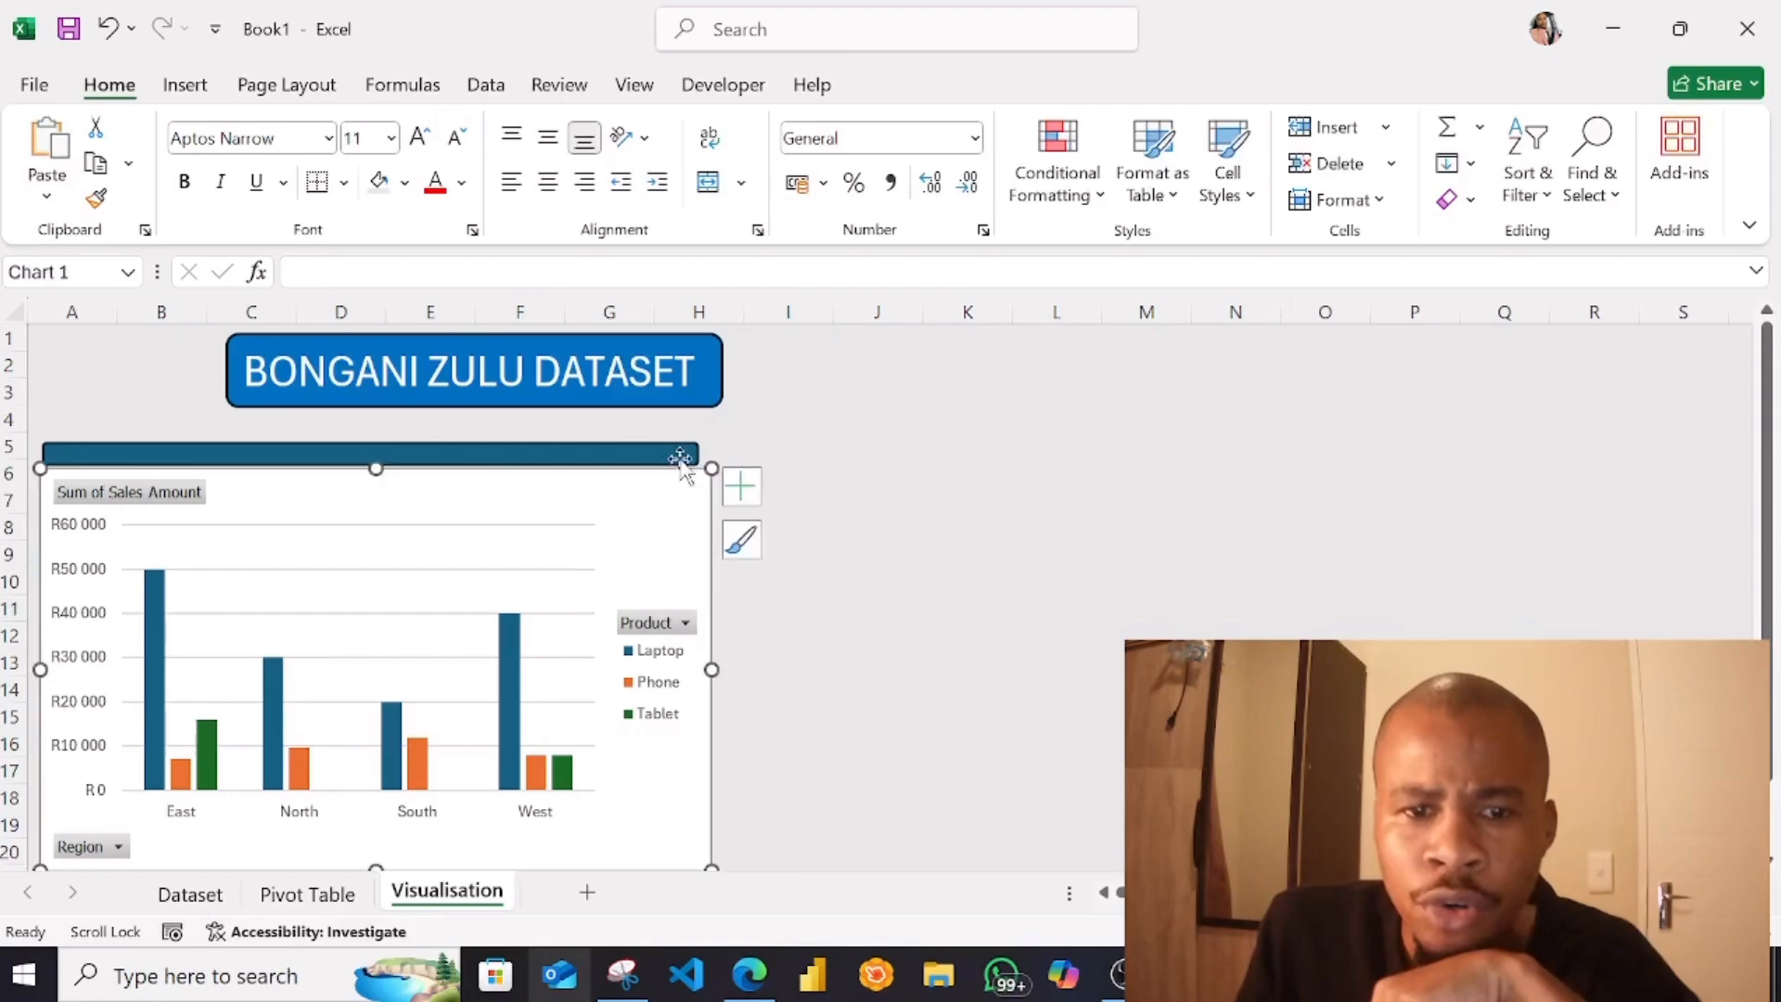
click(696, 457)
drag(697, 455, 707, 462)
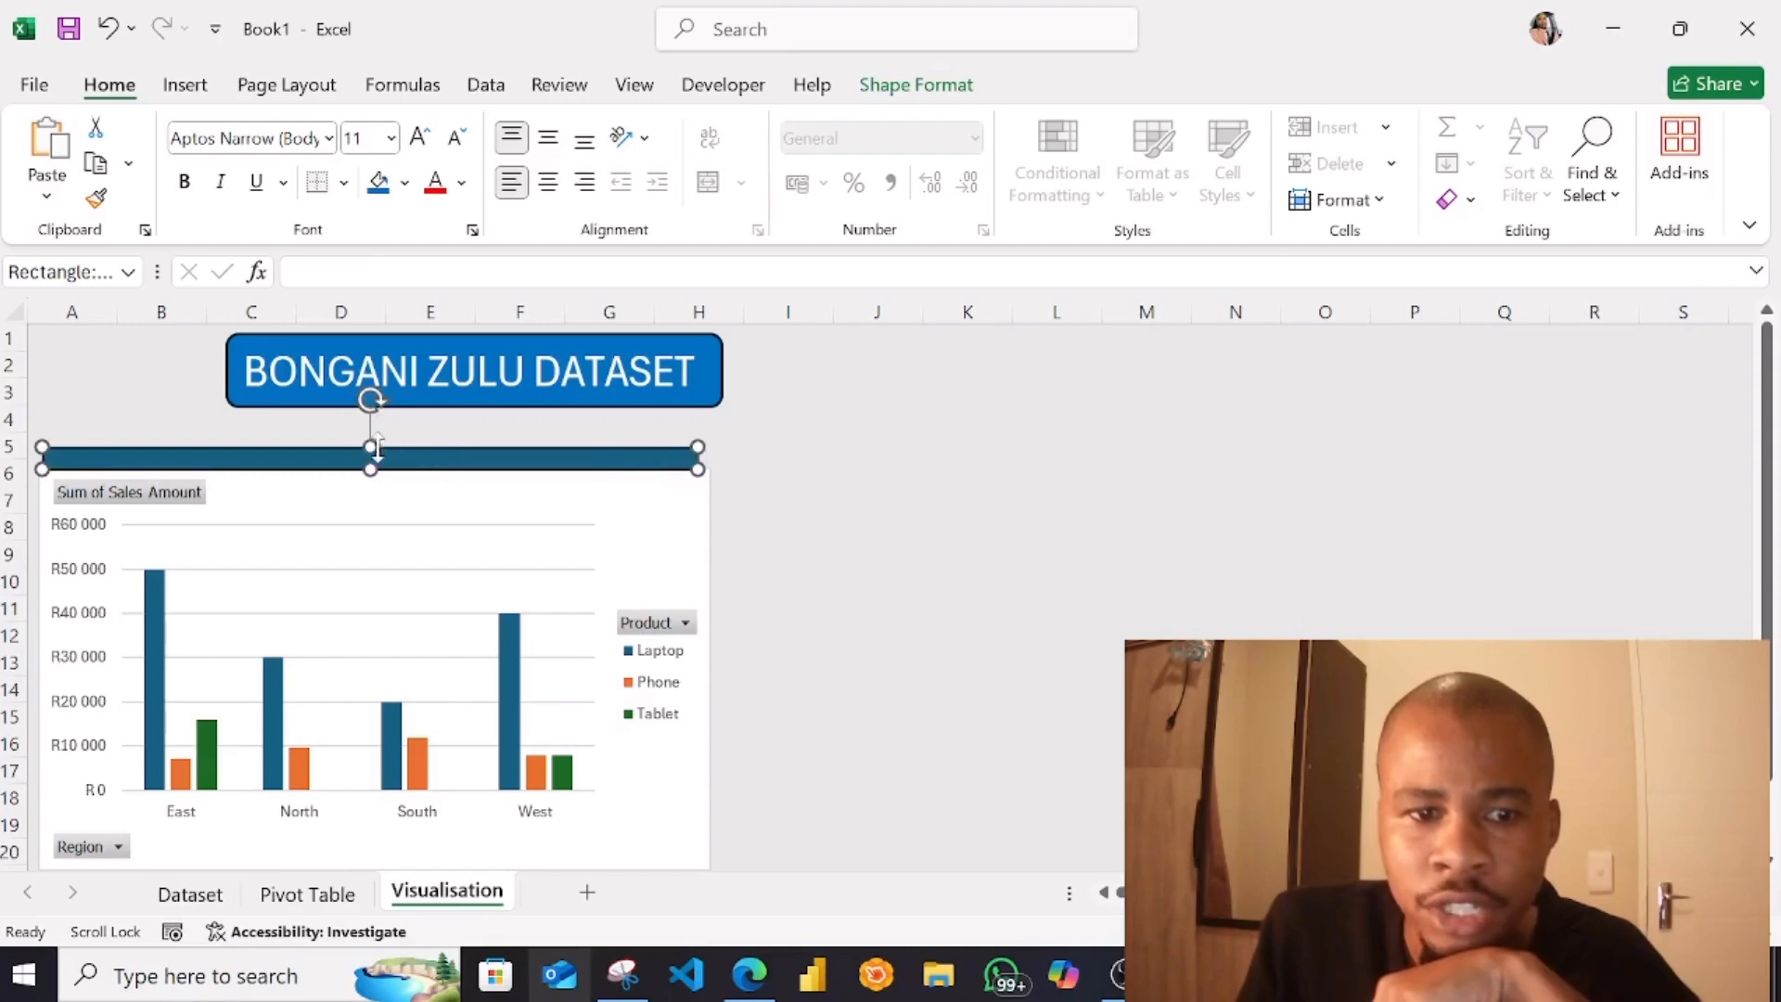
drag(371, 446, 371, 442)
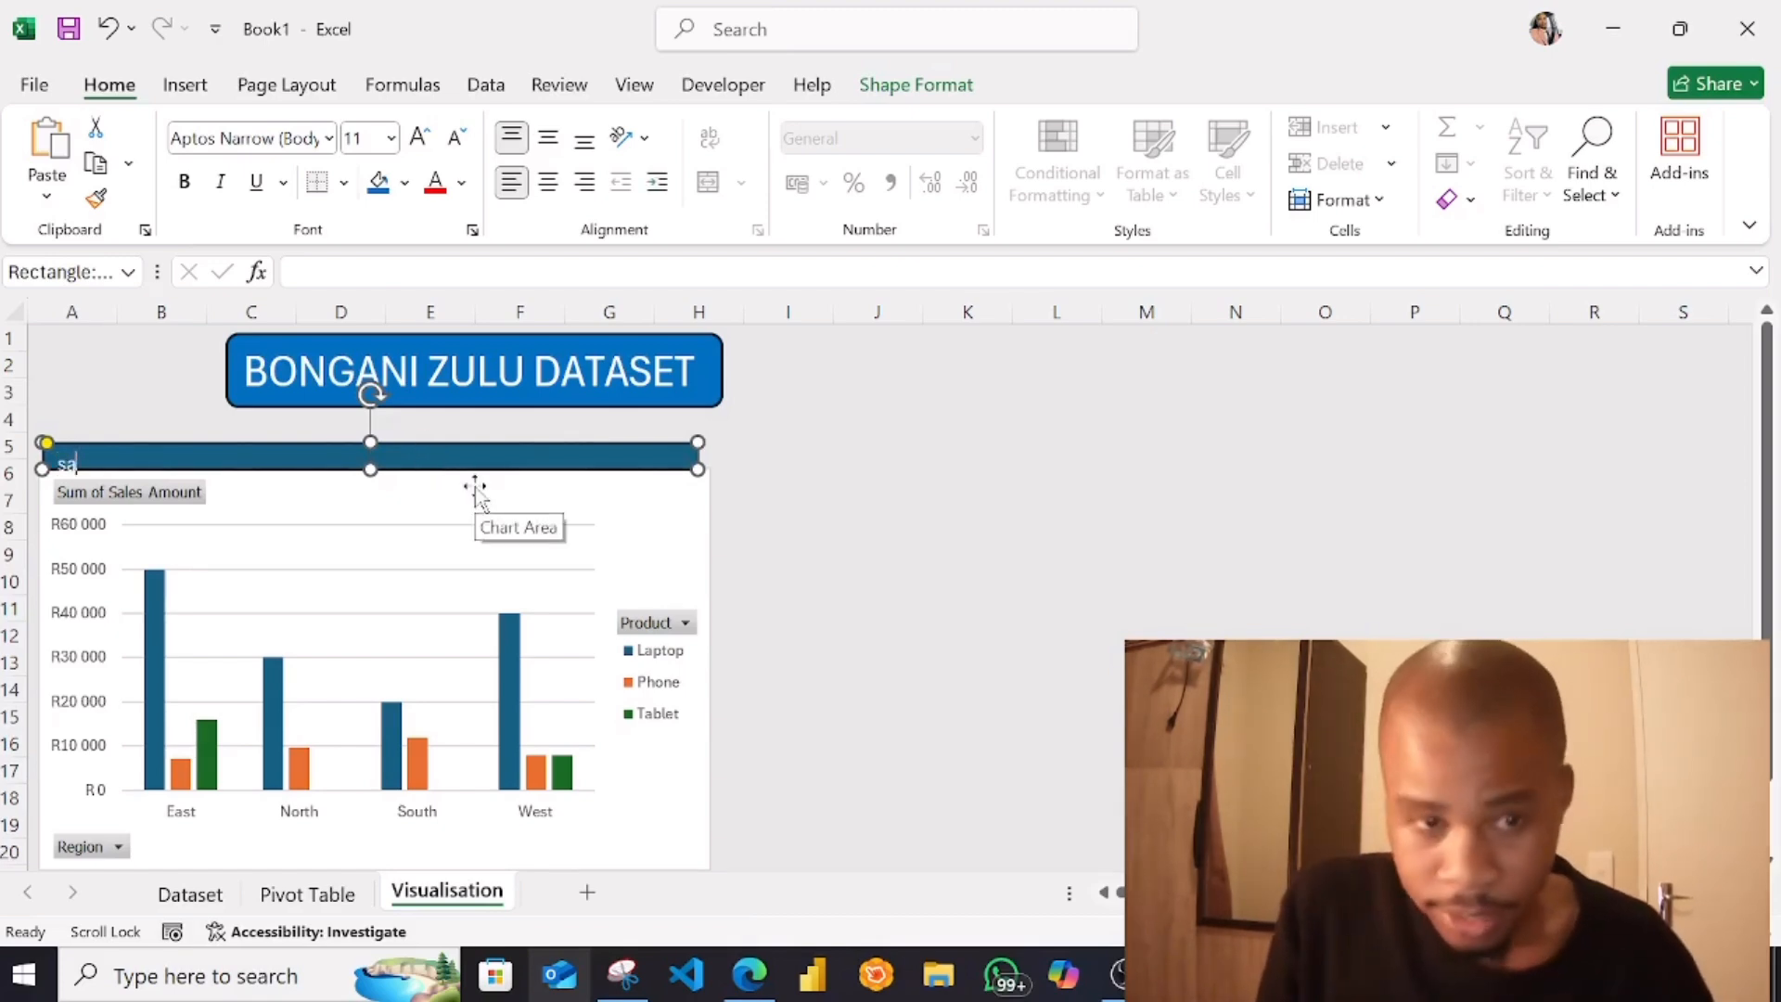
Enter SALES BY REGION in capitals as the header strip's text
text(rEGION)
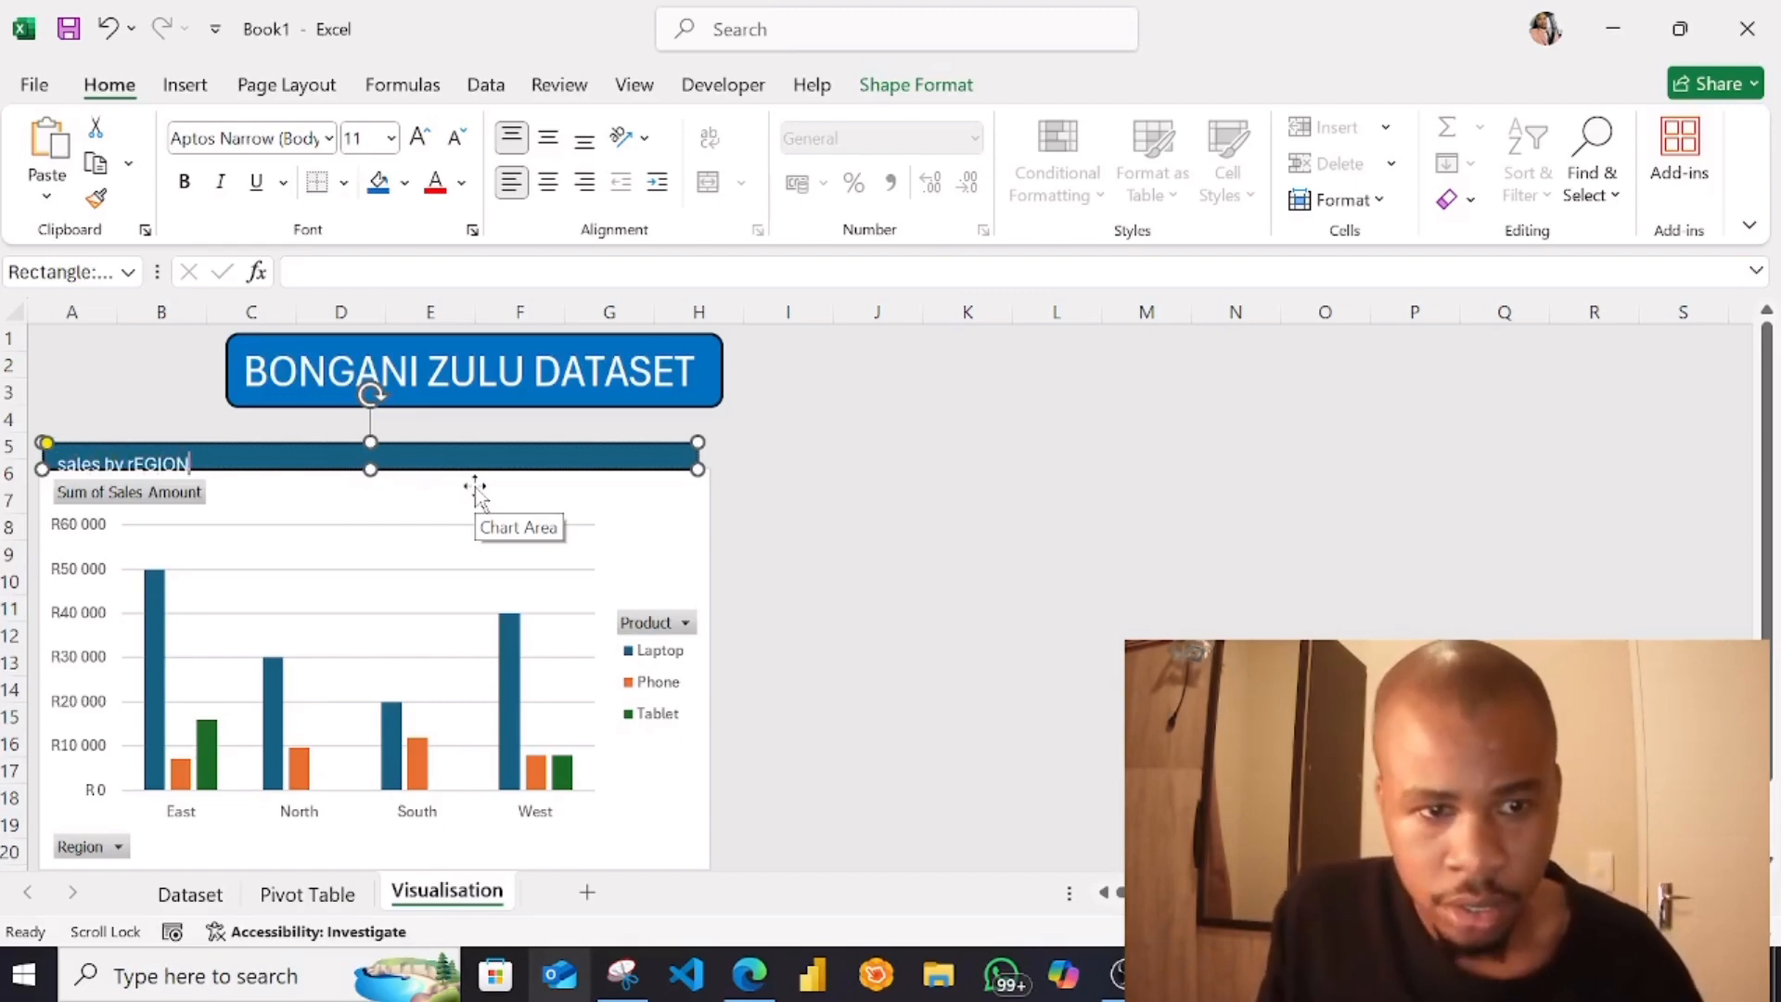
key(BackSpace)
key(BackSpace)
key(BackSpace)
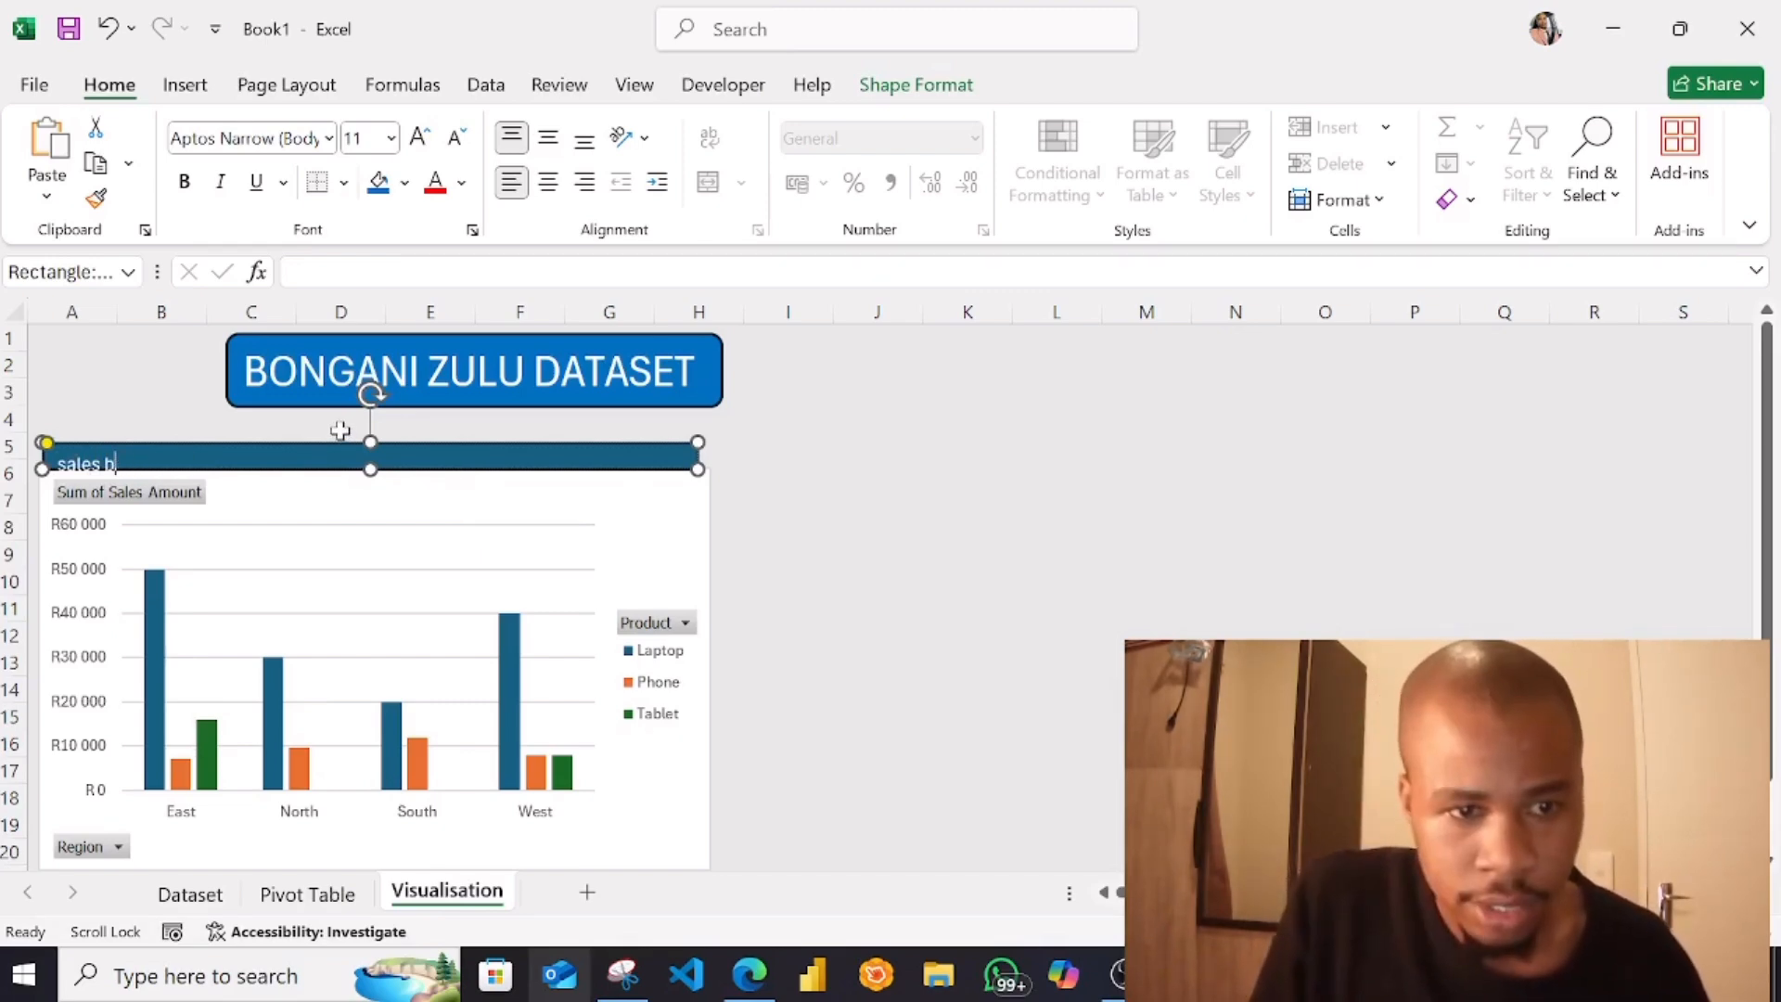
text(SALES BY REG)
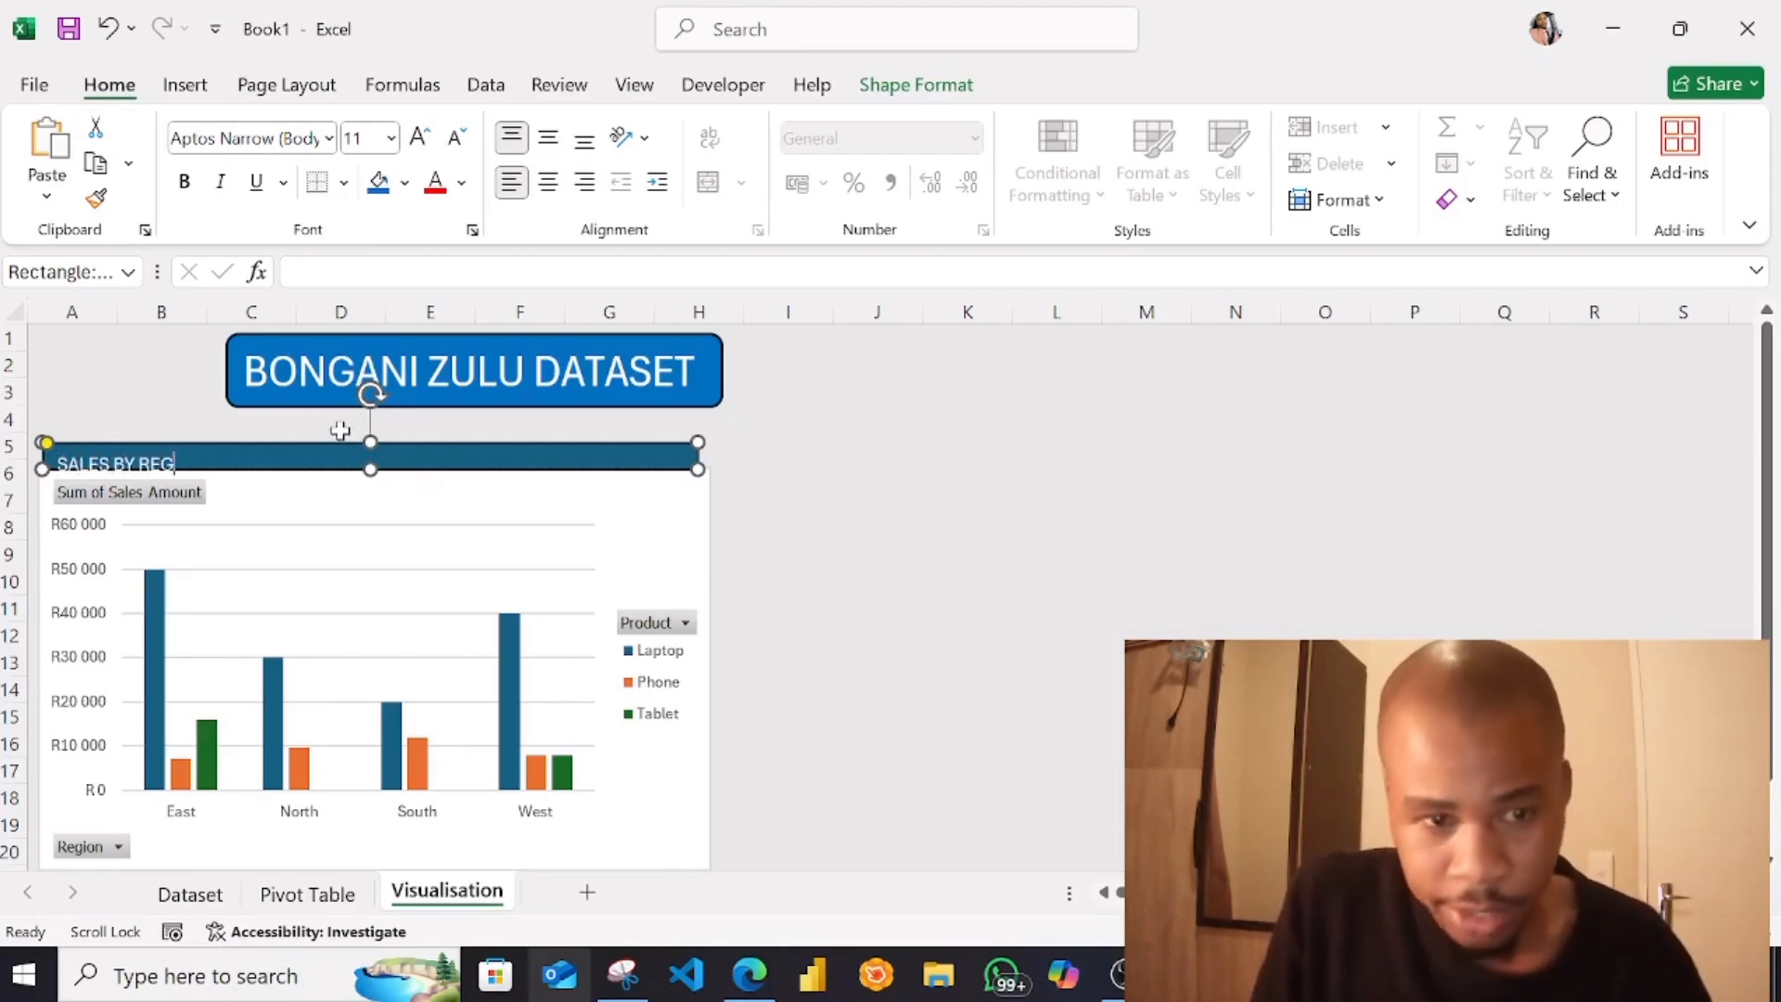
key(Escape)
key(Escape)
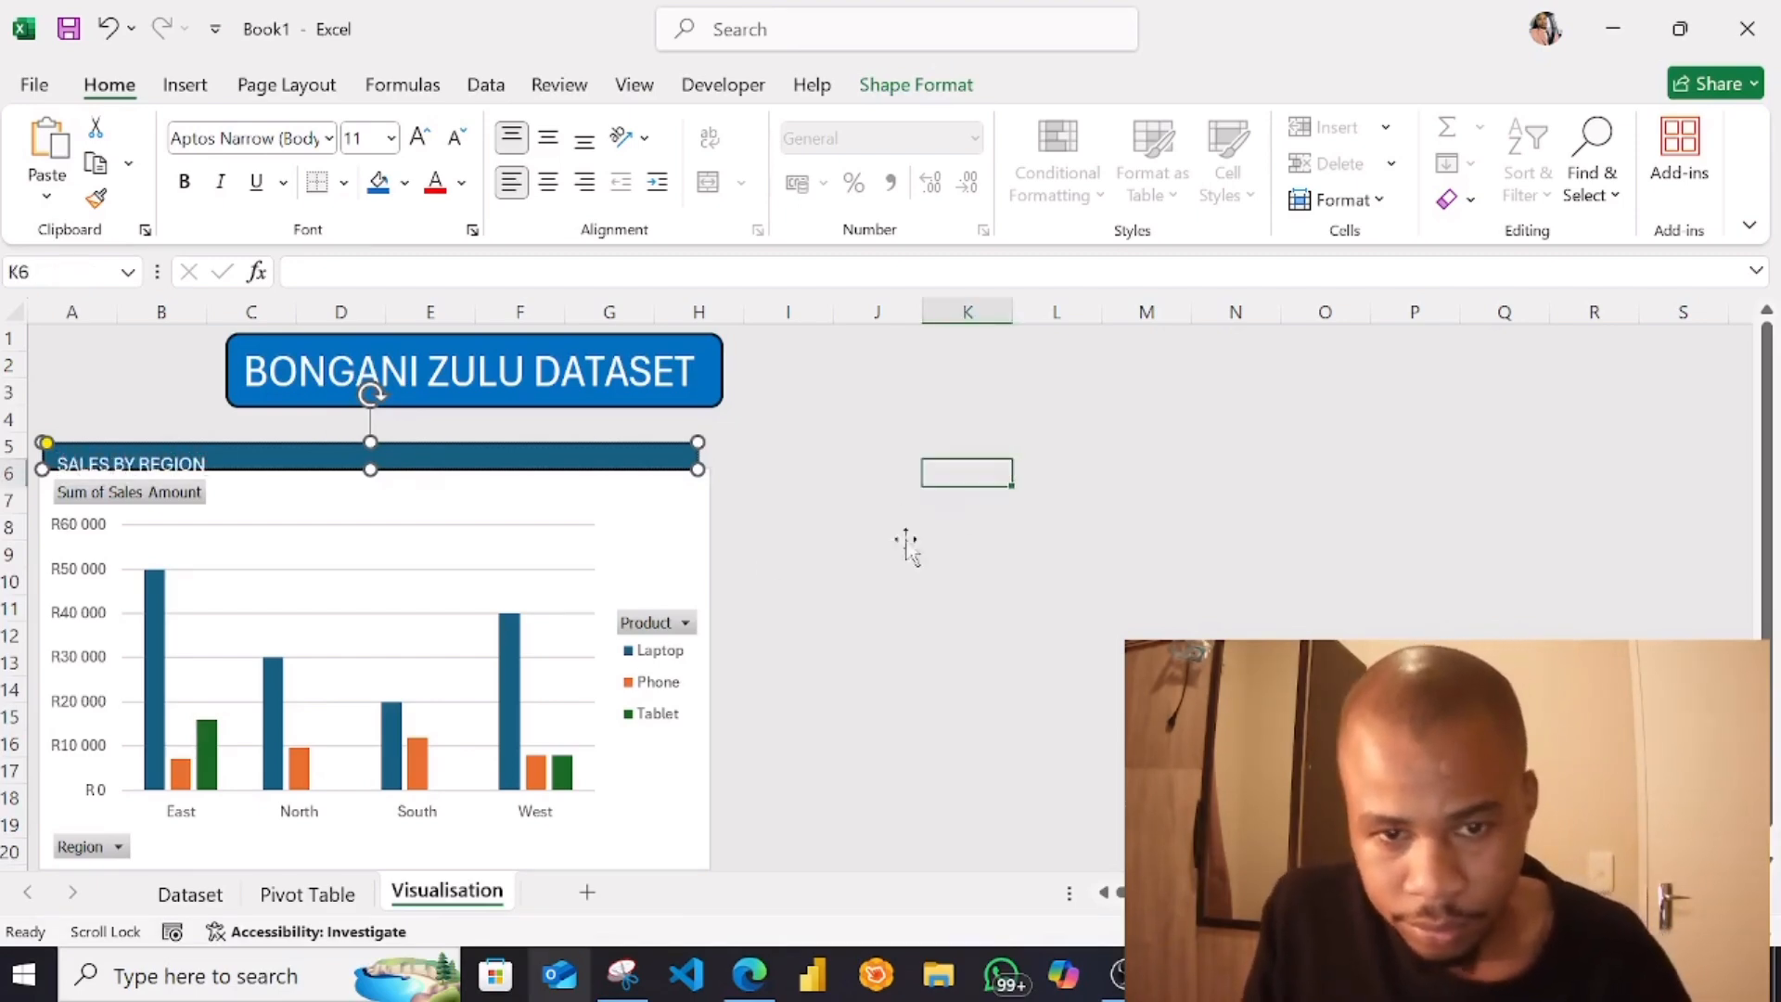
Move the chart down to start at row 7 and enlarge the header's height to fill the gap above it
drag(696, 520, 686, 554)
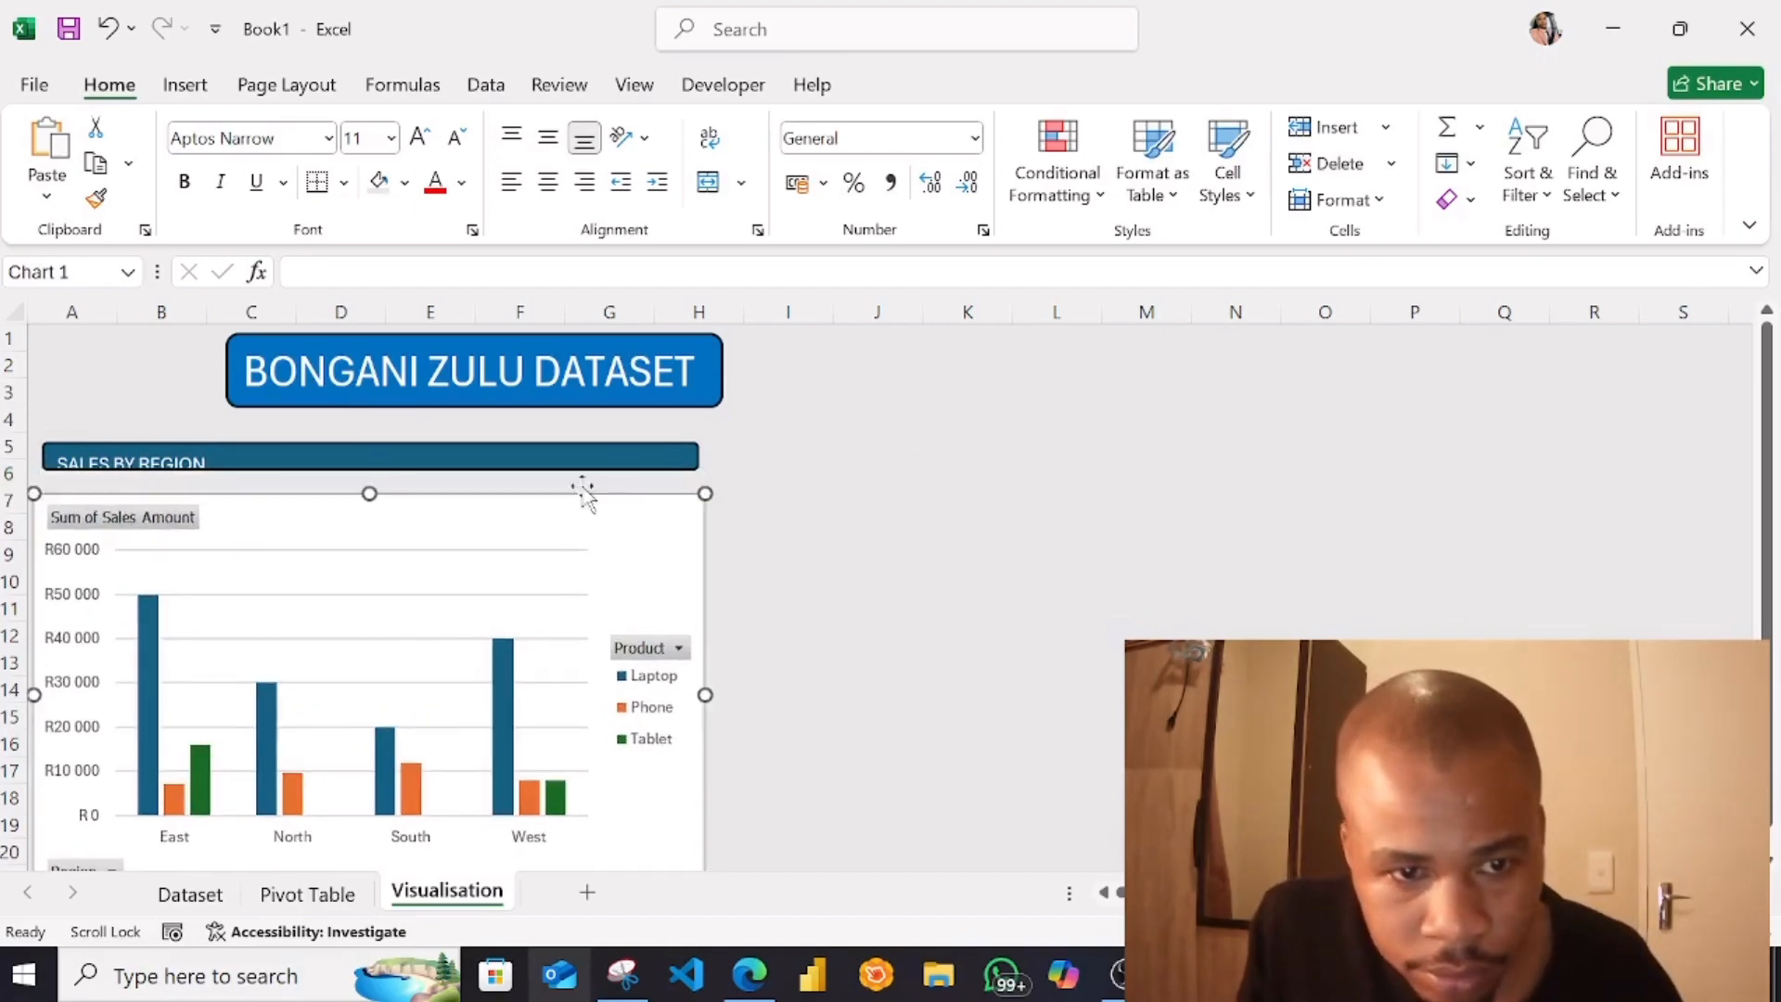
click(545, 455)
mouse_move(371, 468)
mouse_down()
mouse_move(370, 484)
mouse_move(382, 467)
mouse_up()
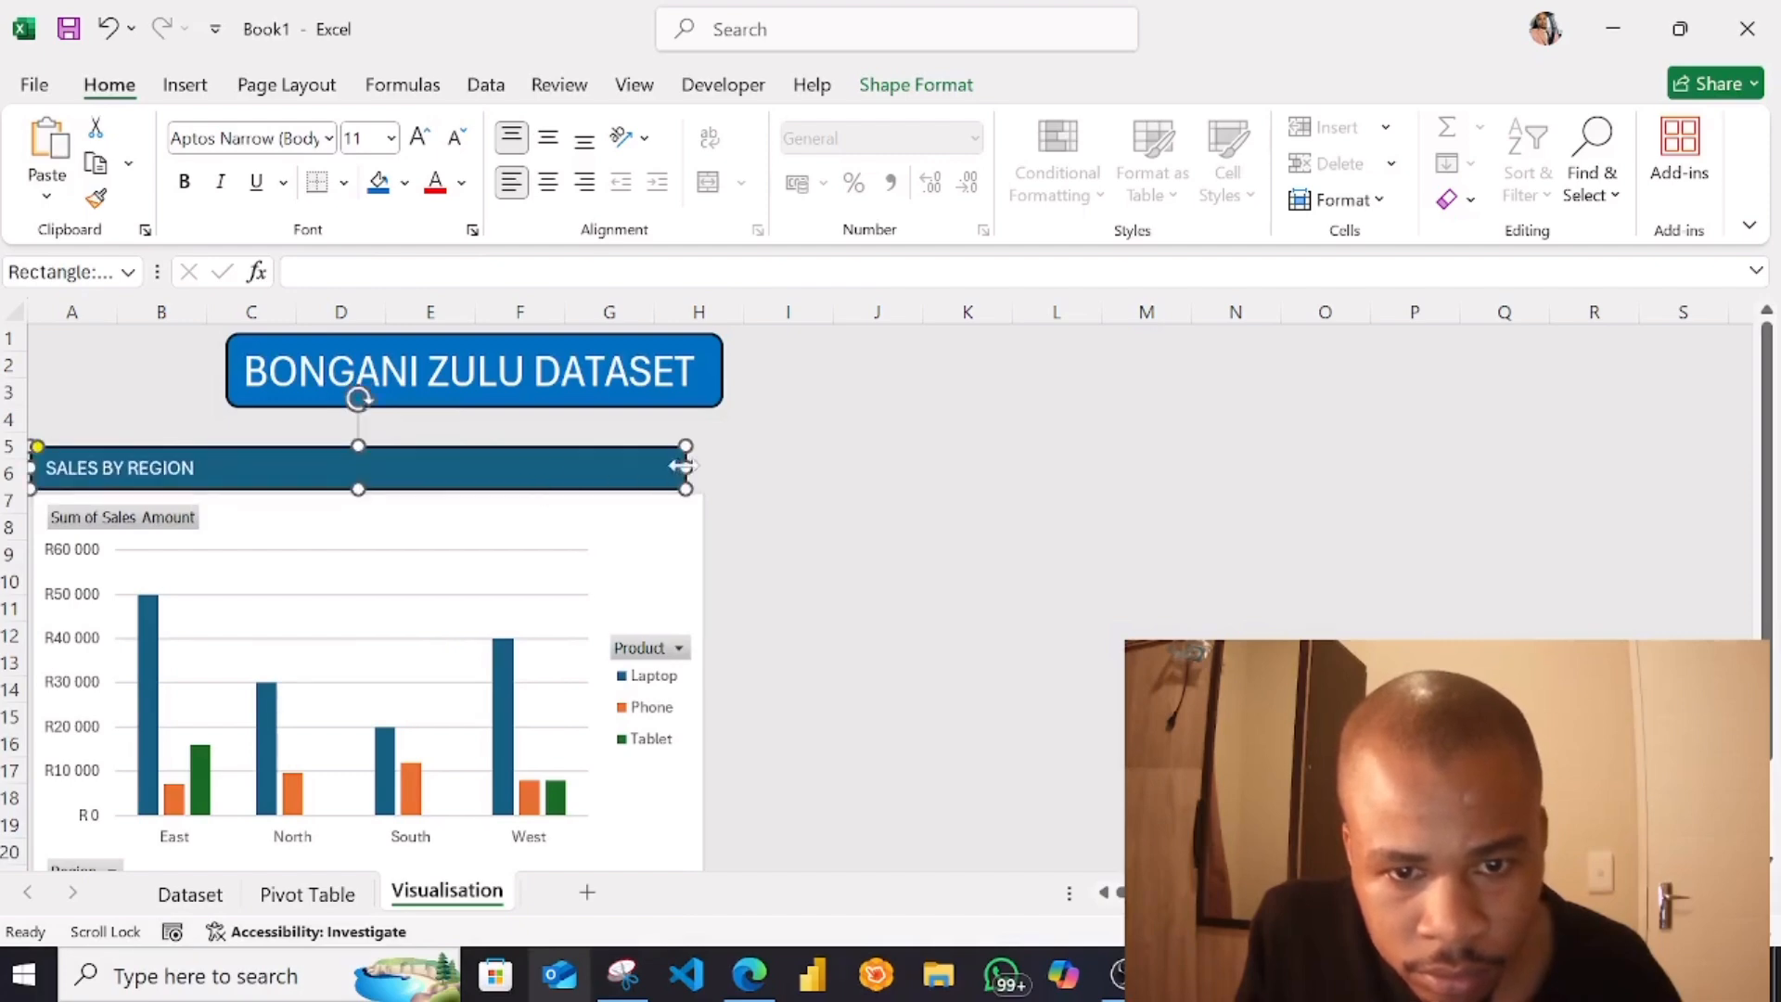
Widen the SALES BY REGION header to the chart's right edge and fill it with the banner's blue
drag(686, 468, 703, 466)
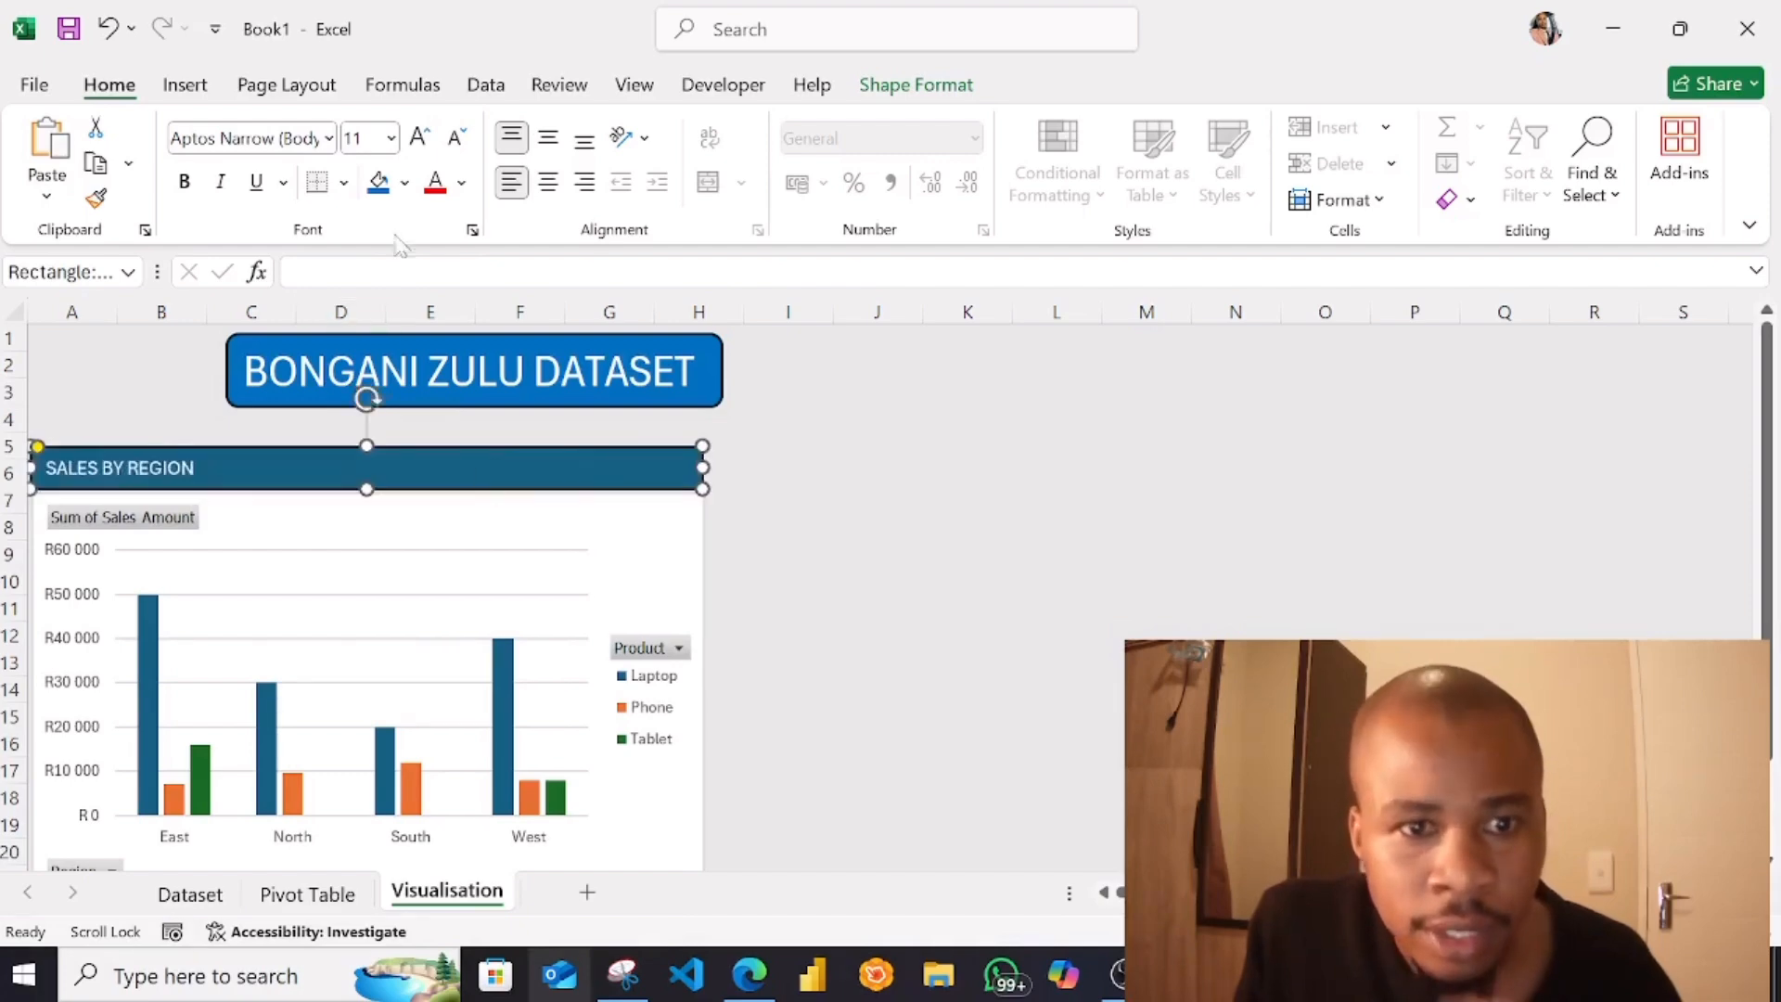
click(893, 698)
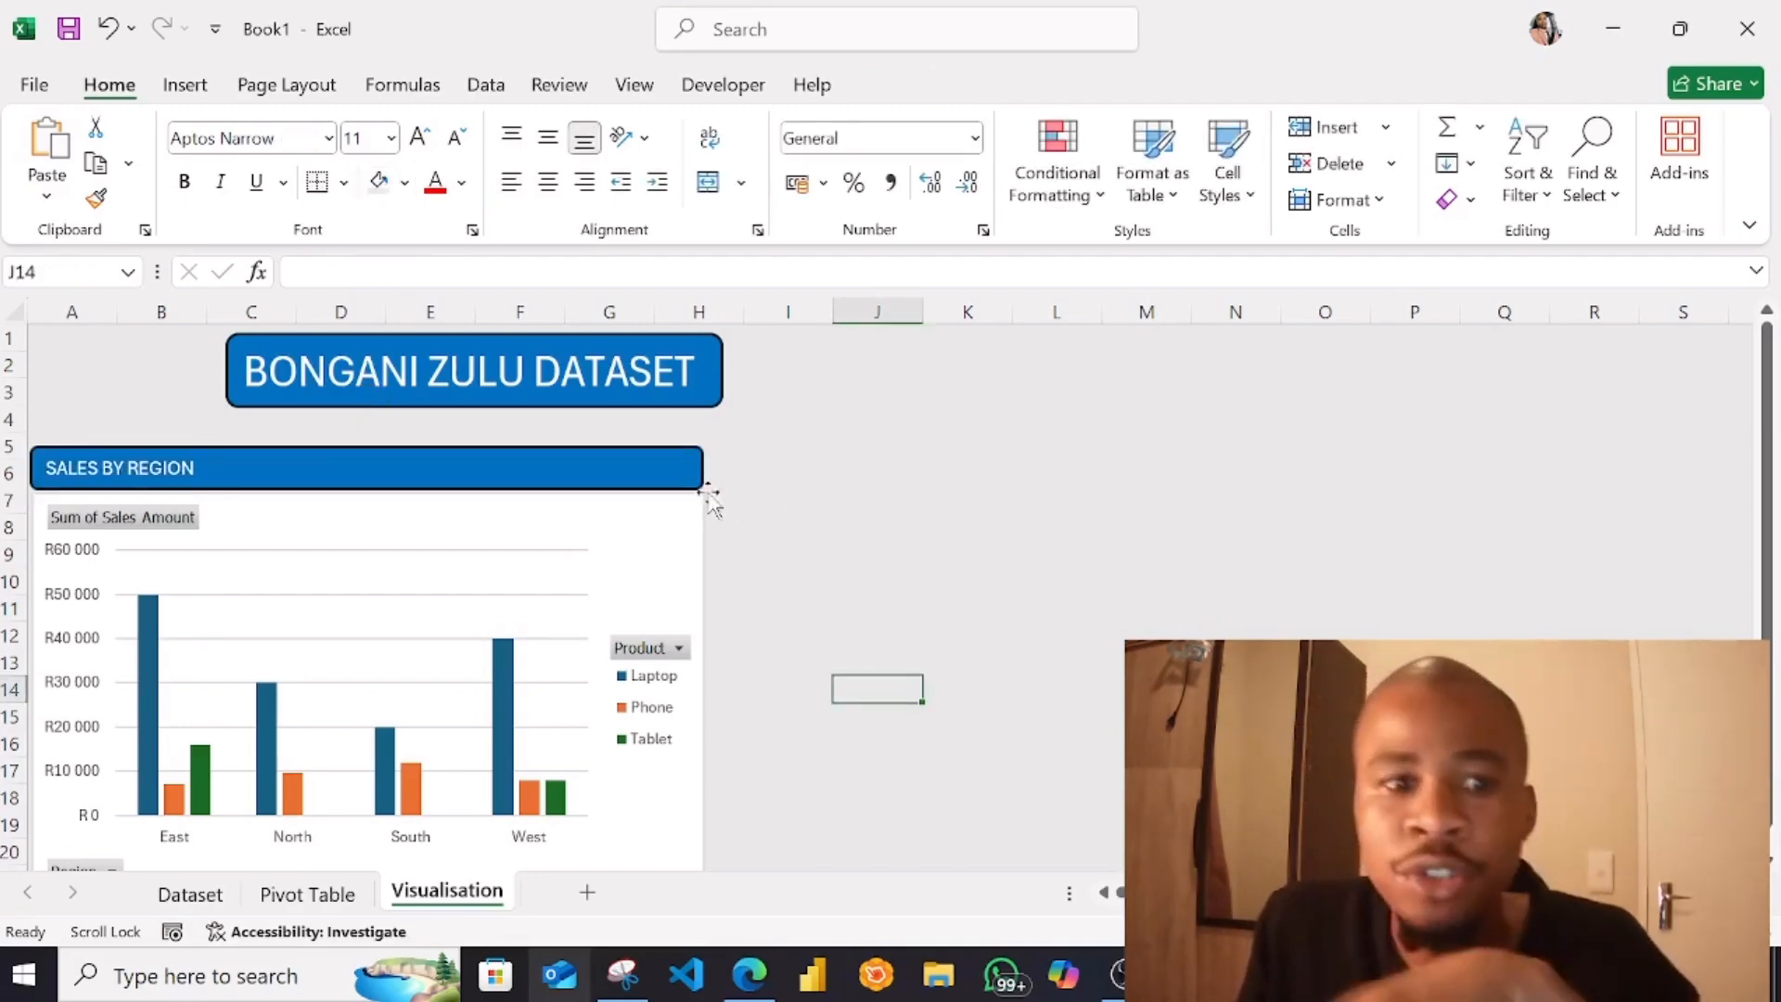
Centre the SALES BY REGION text horizontally within its header shape
click(220, 471)
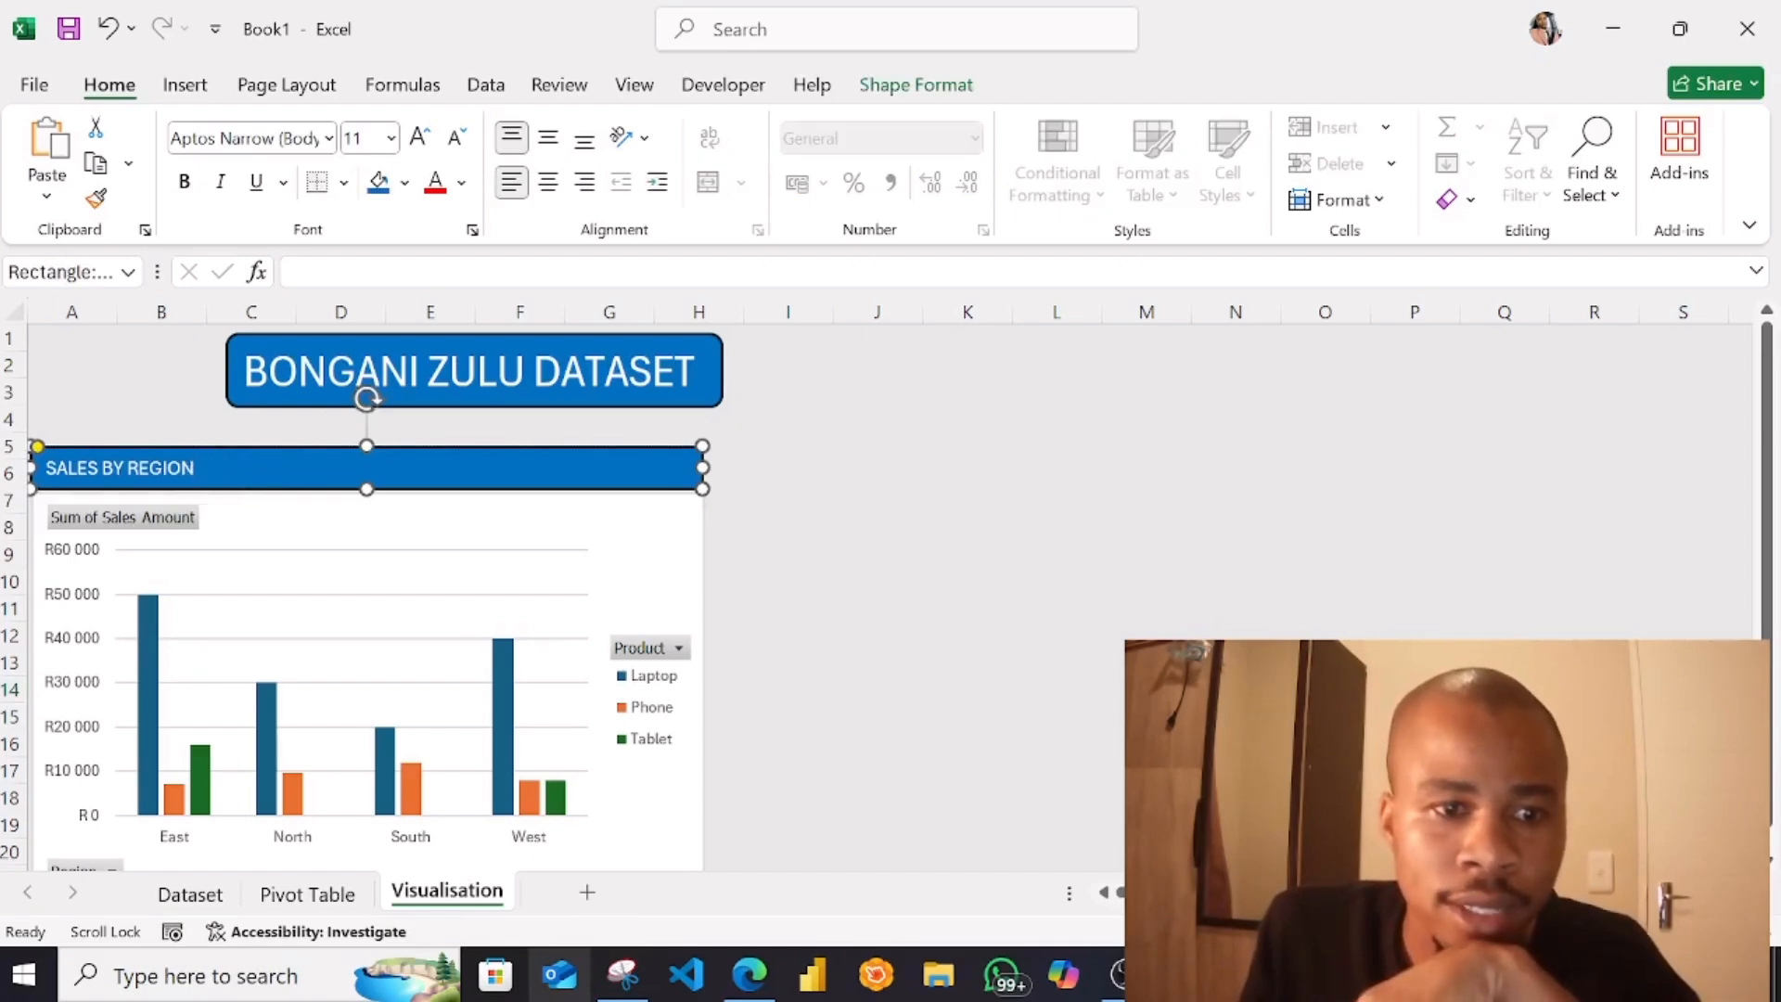
key(ctrl+shift+Left)
key(ctrl+shift+Left)
key(ctrl+shift+Left)
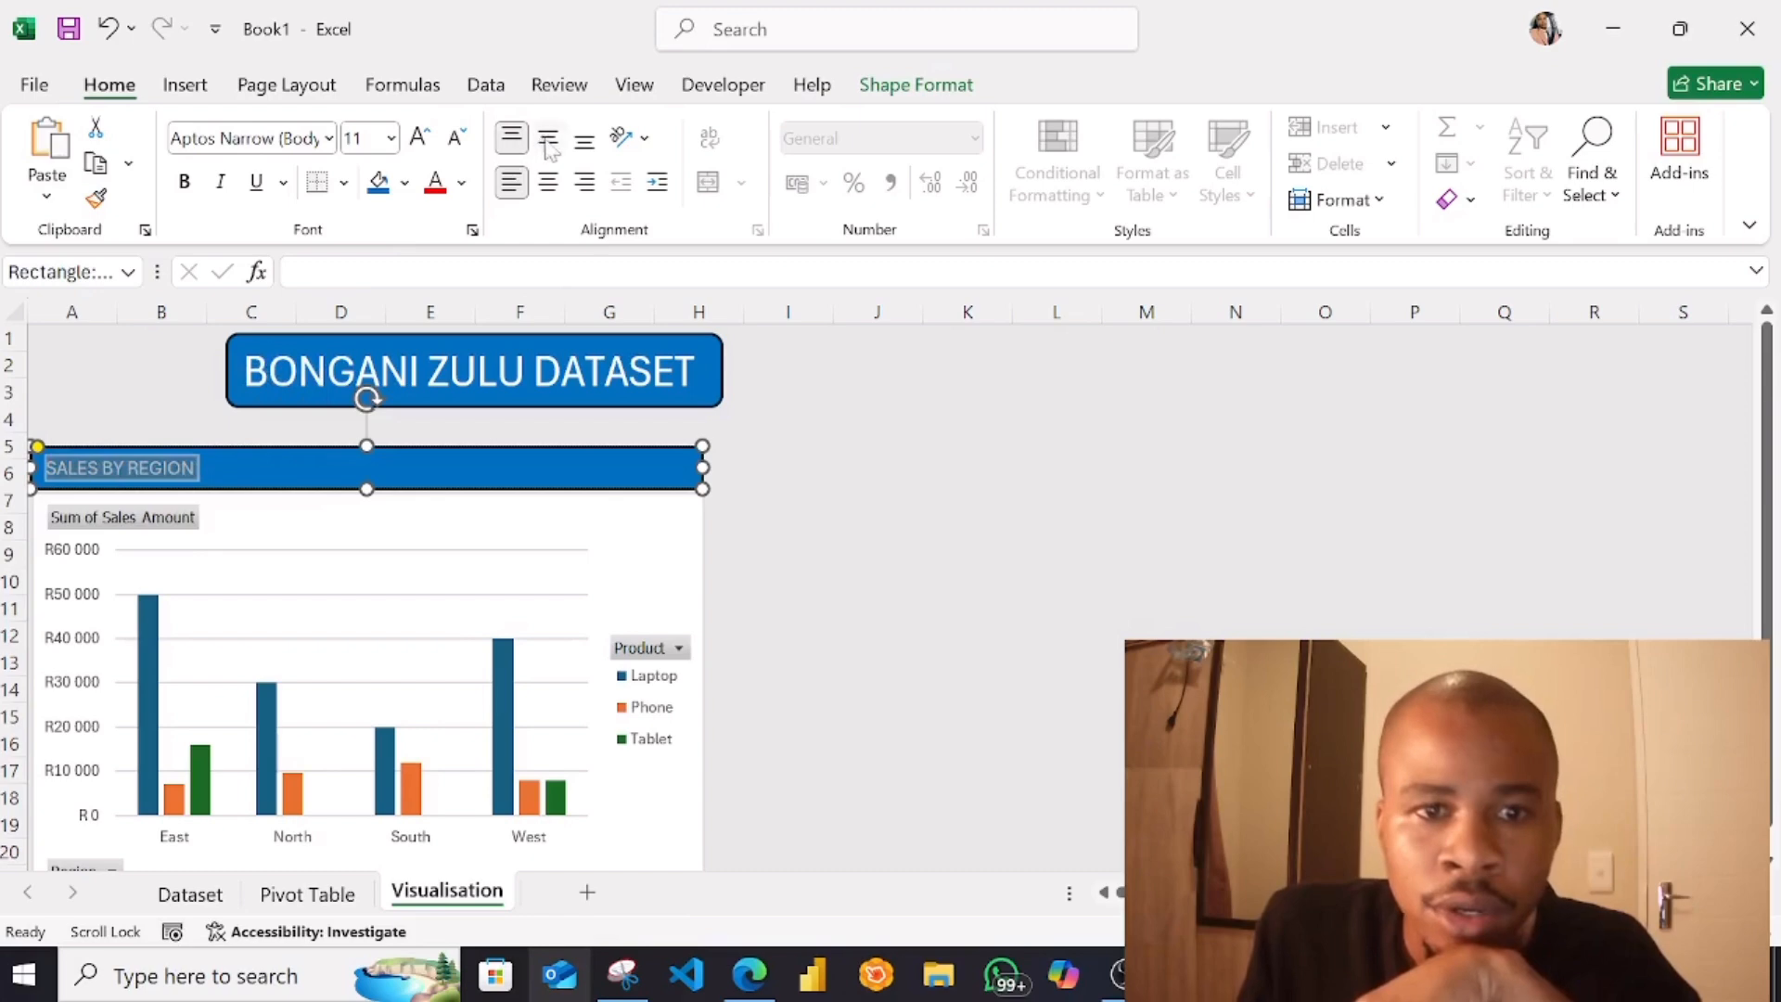
click(548, 184)
click(796, 714)
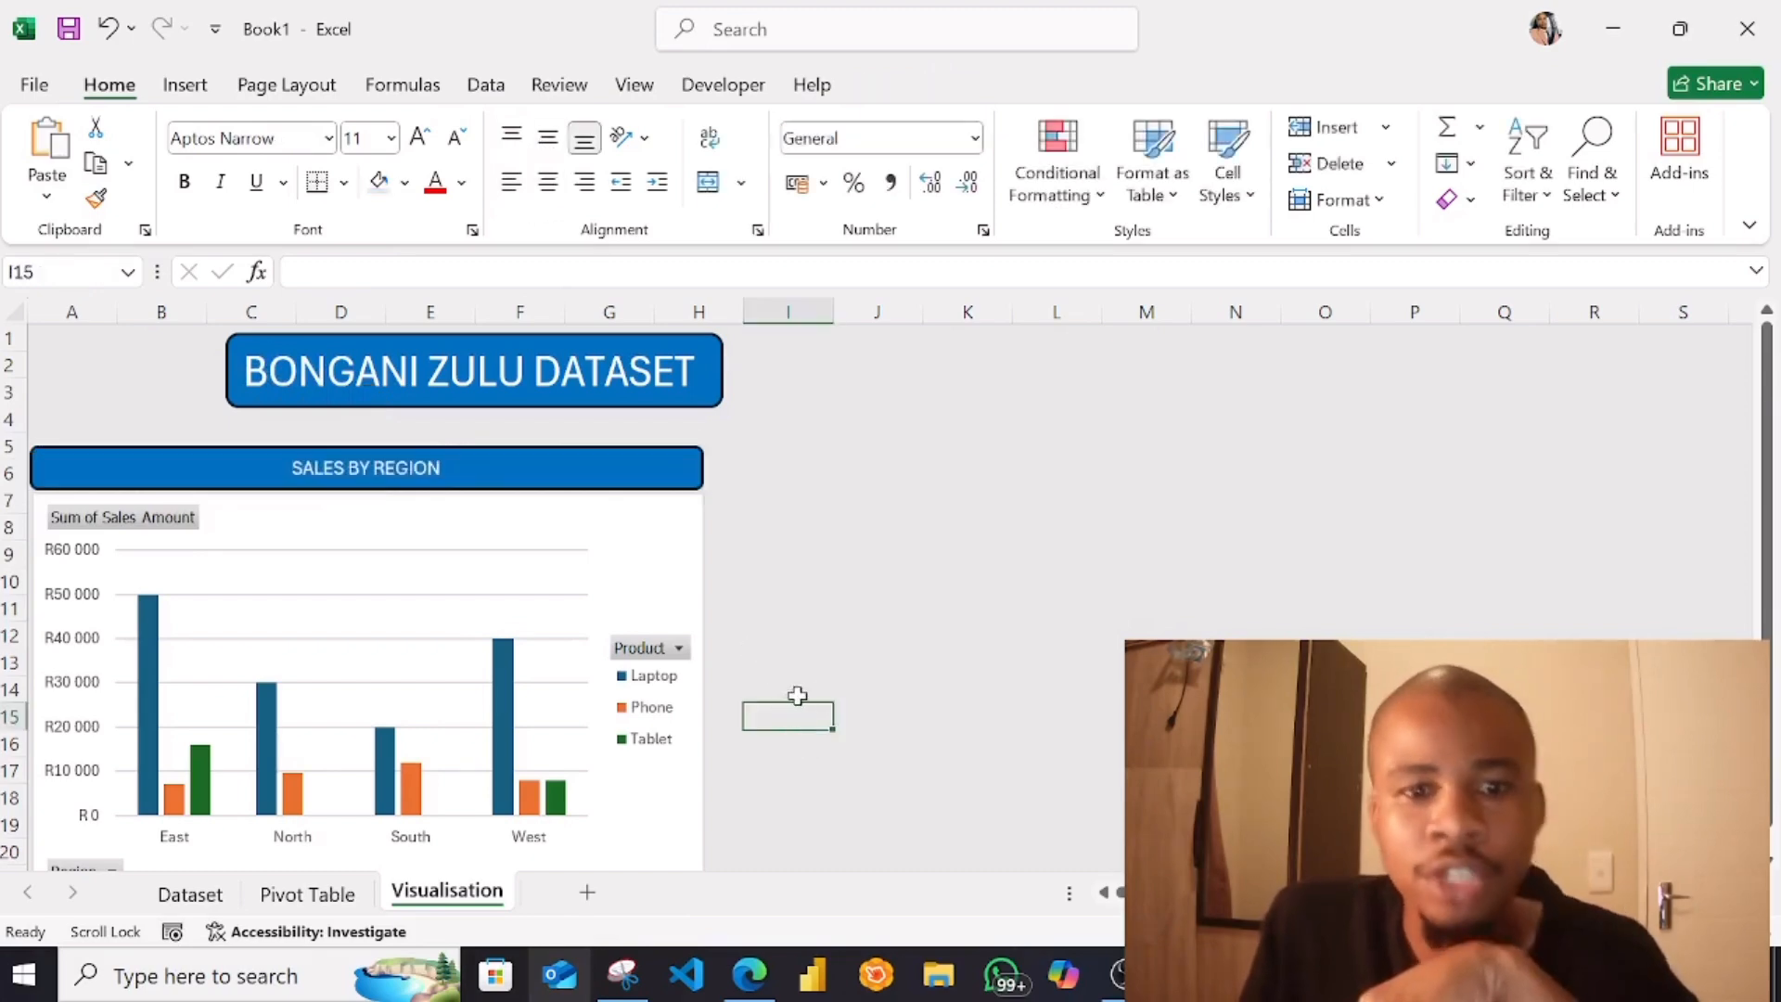
Insert Date and Salesperson slicers for the sales PivotTable on the Pivot Table sheet
scroll(844, 642, down, 1)
scroll(855, 638, up, 1)
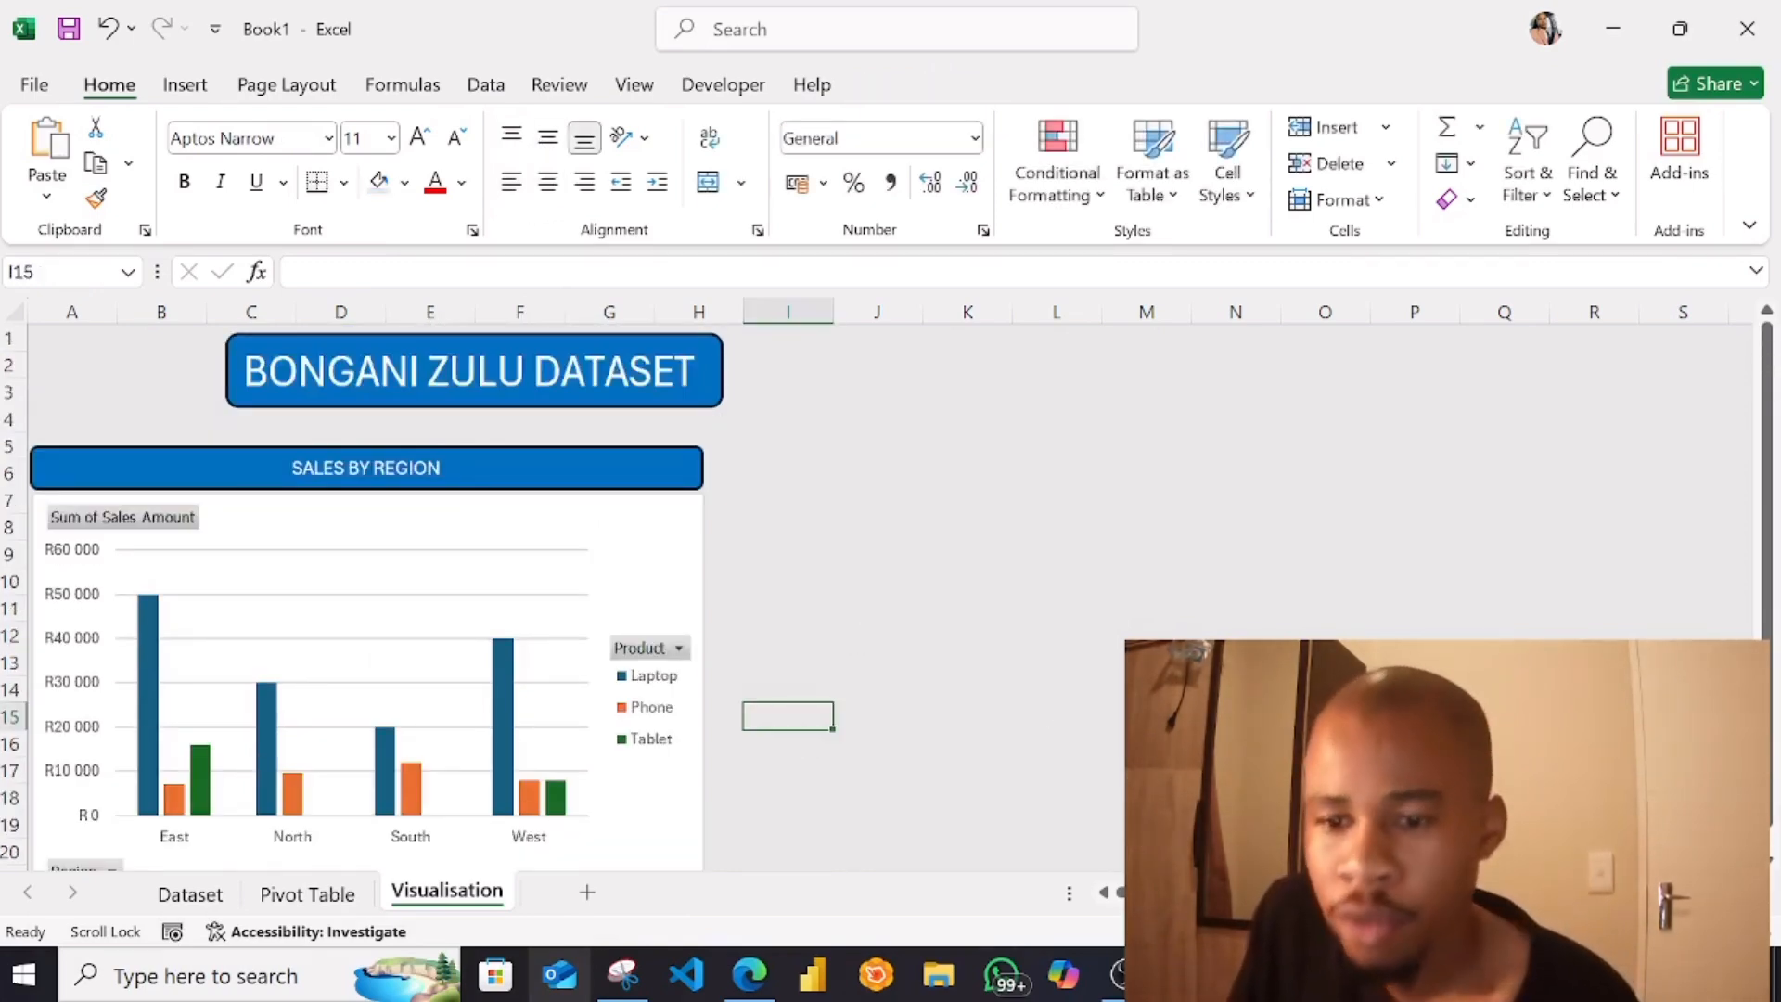
scroll(848, 524, down, 1)
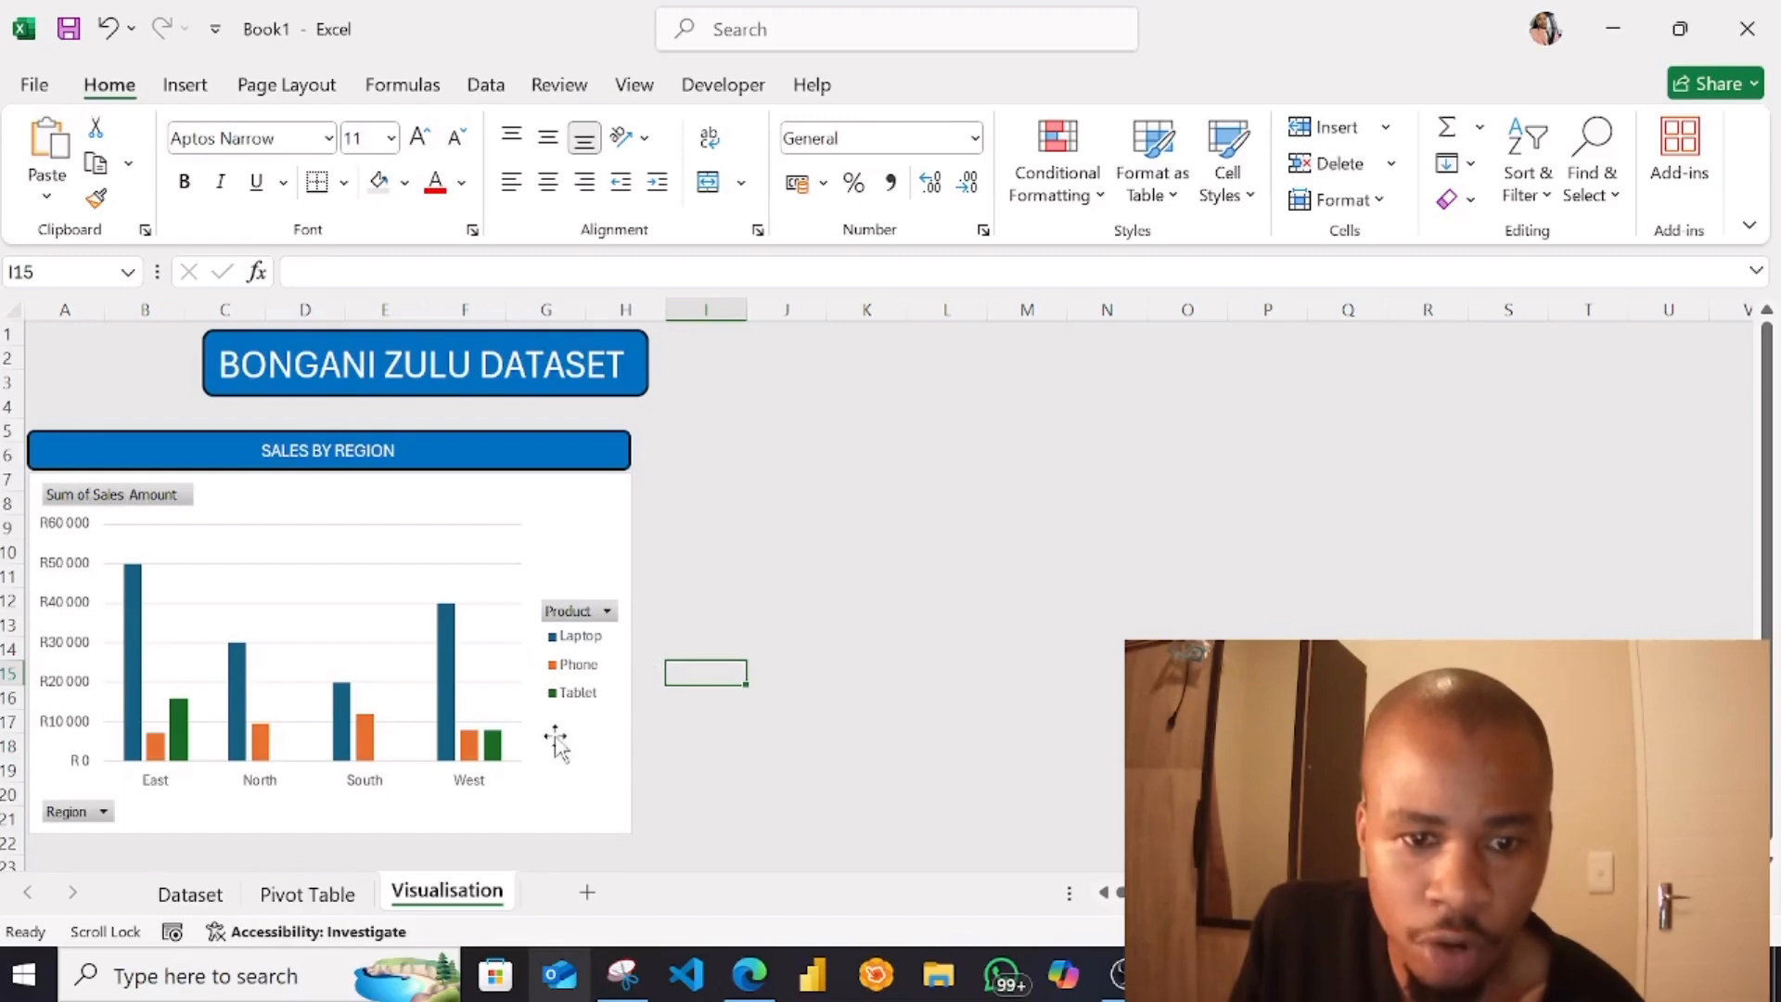
click(308, 893)
click(770, 658)
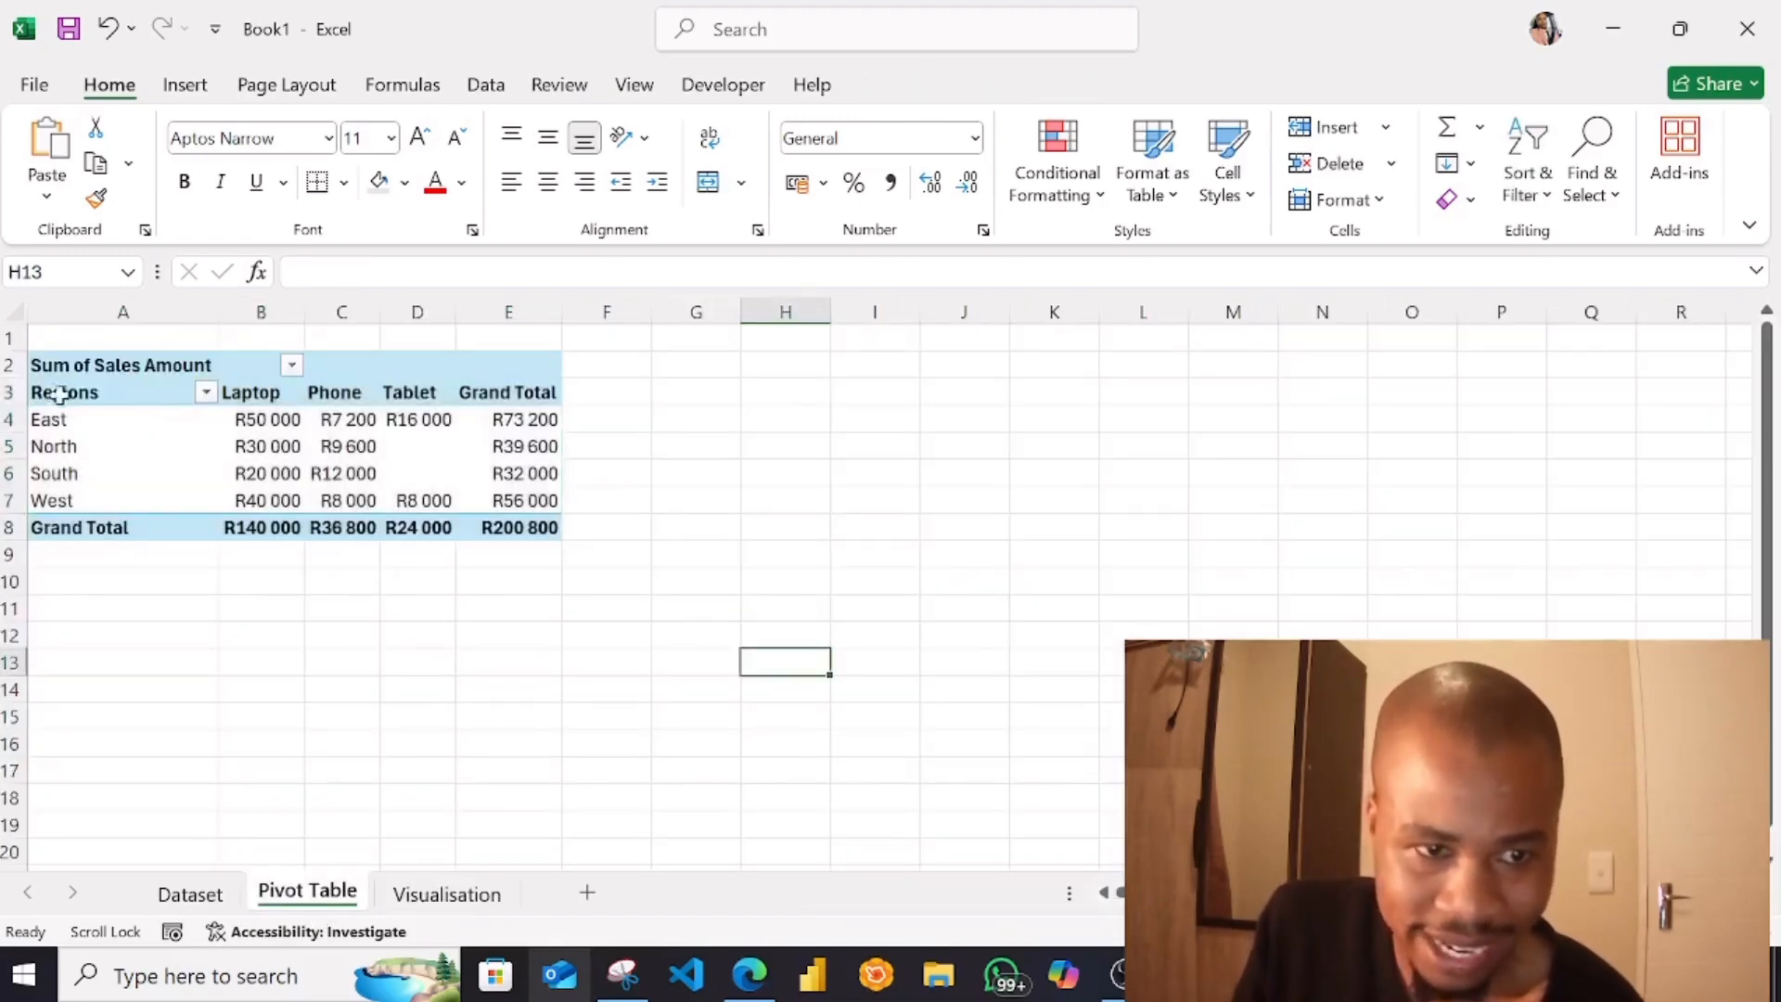
drag(59, 394, 526, 531)
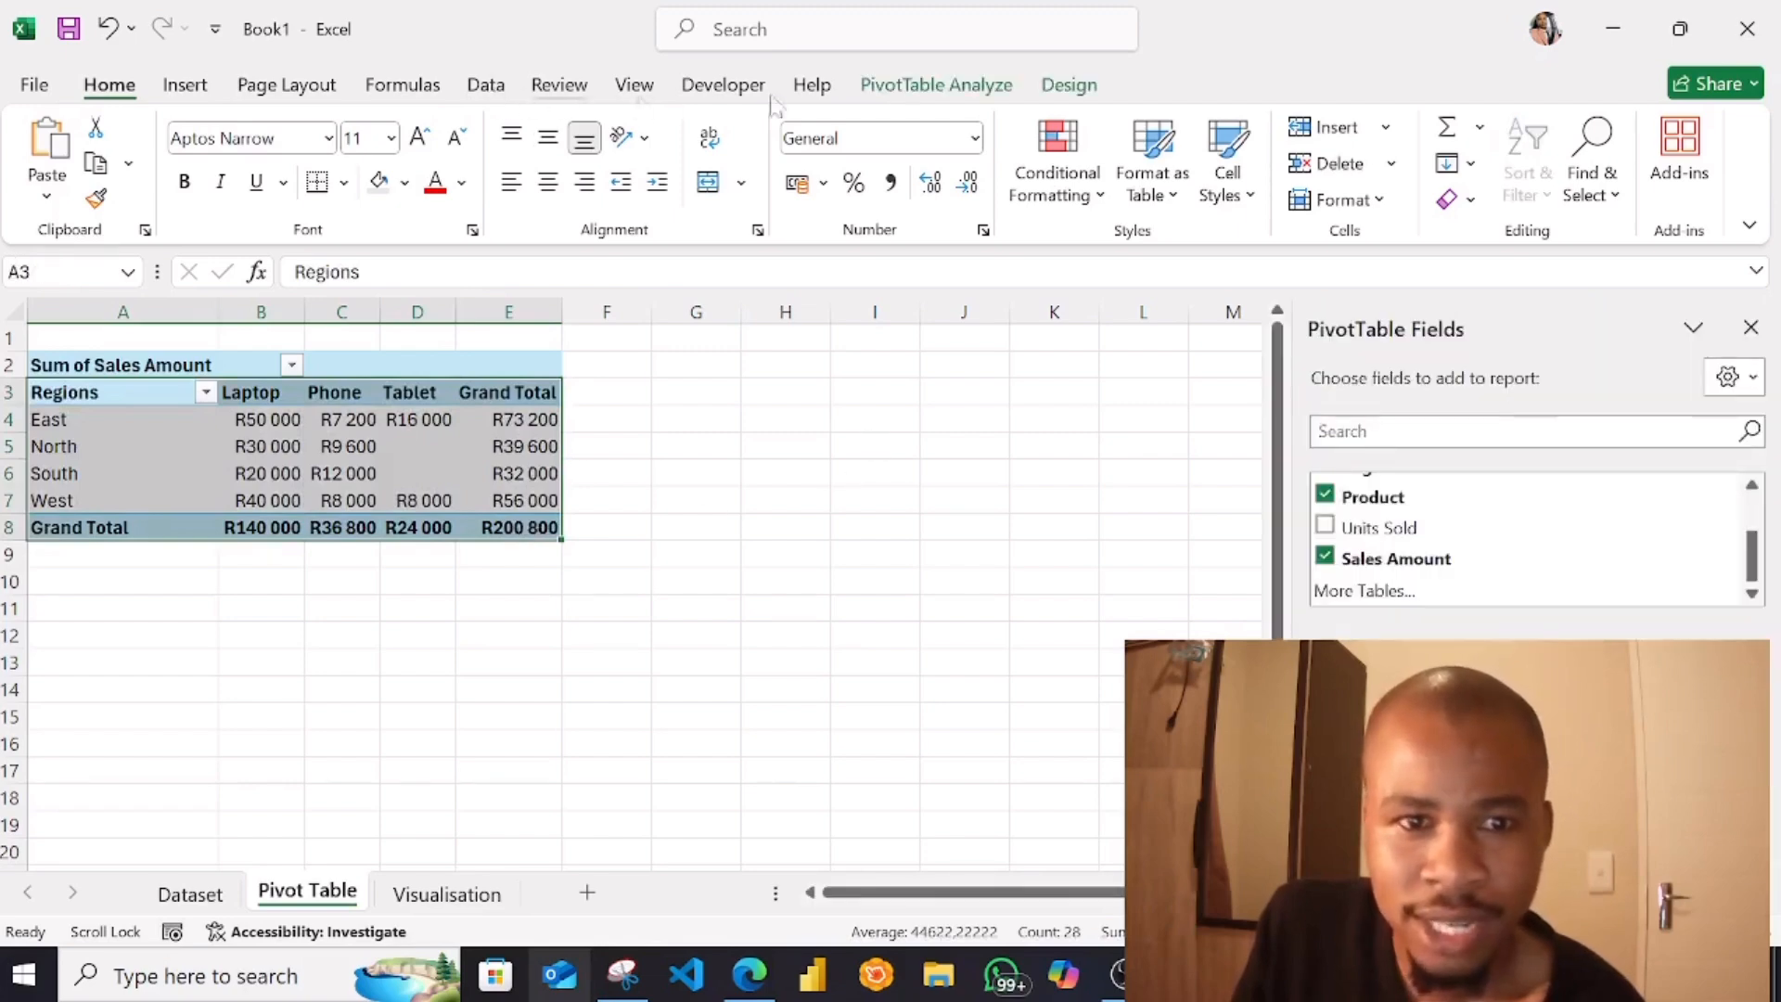
click(927, 86)
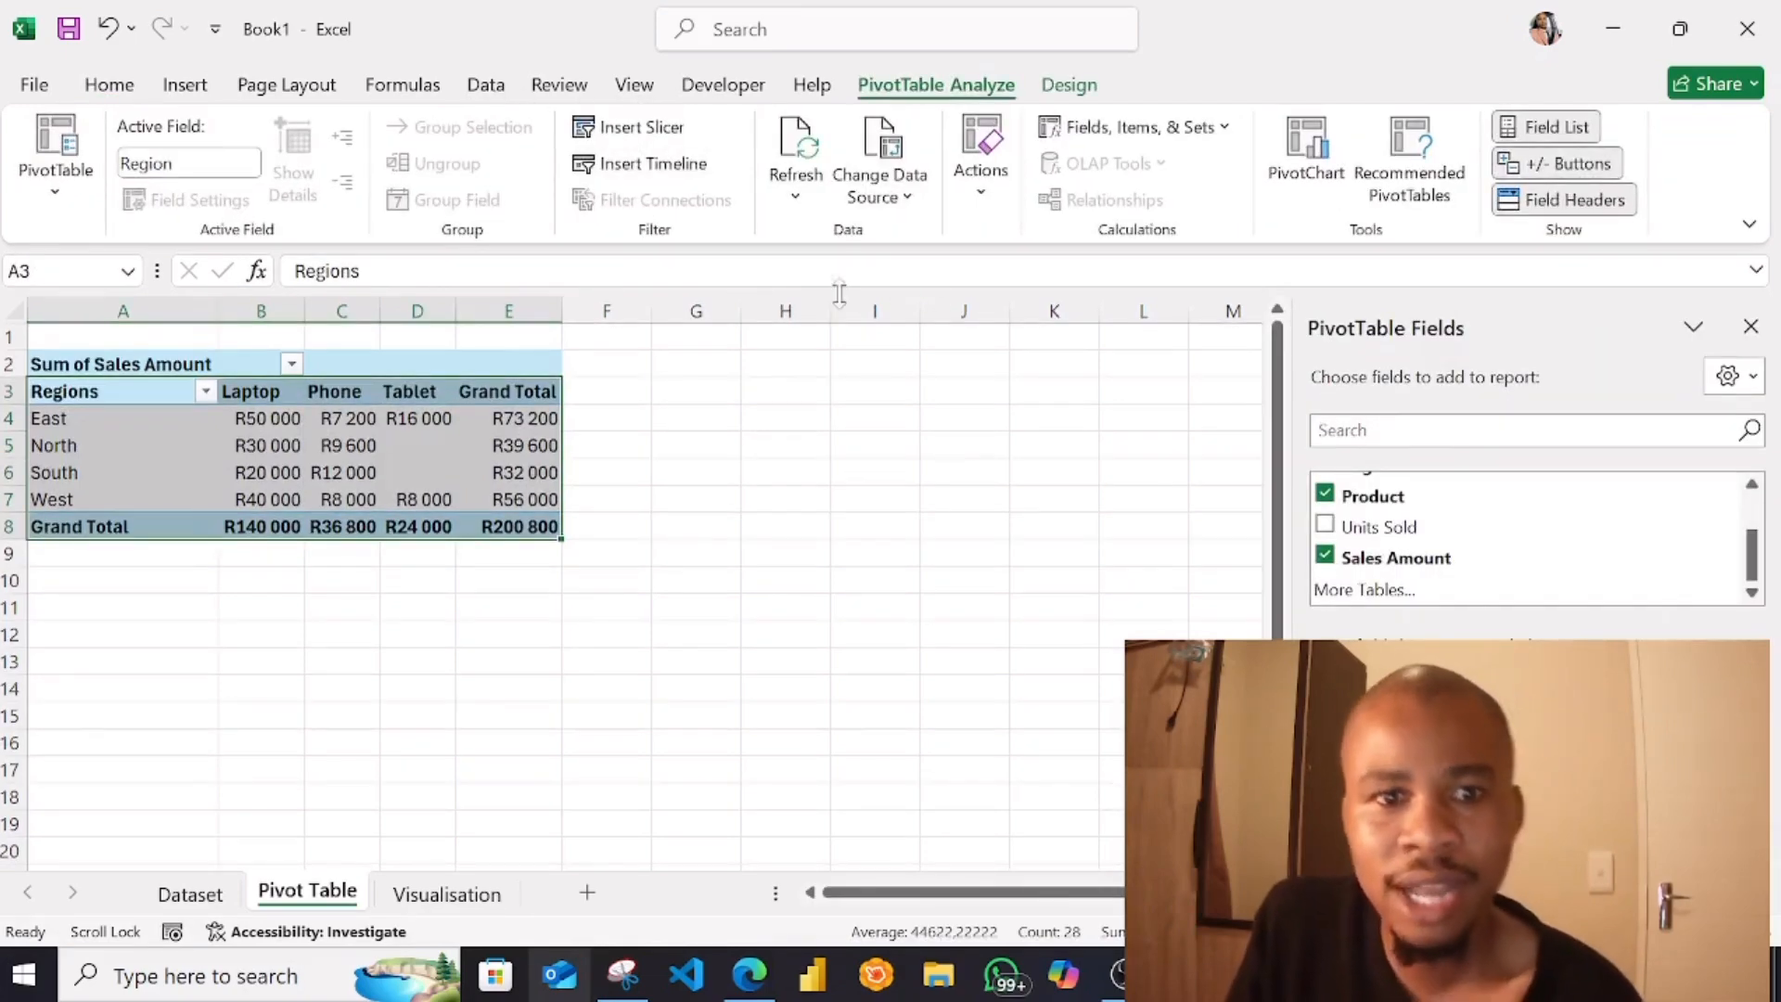
click(673, 130)
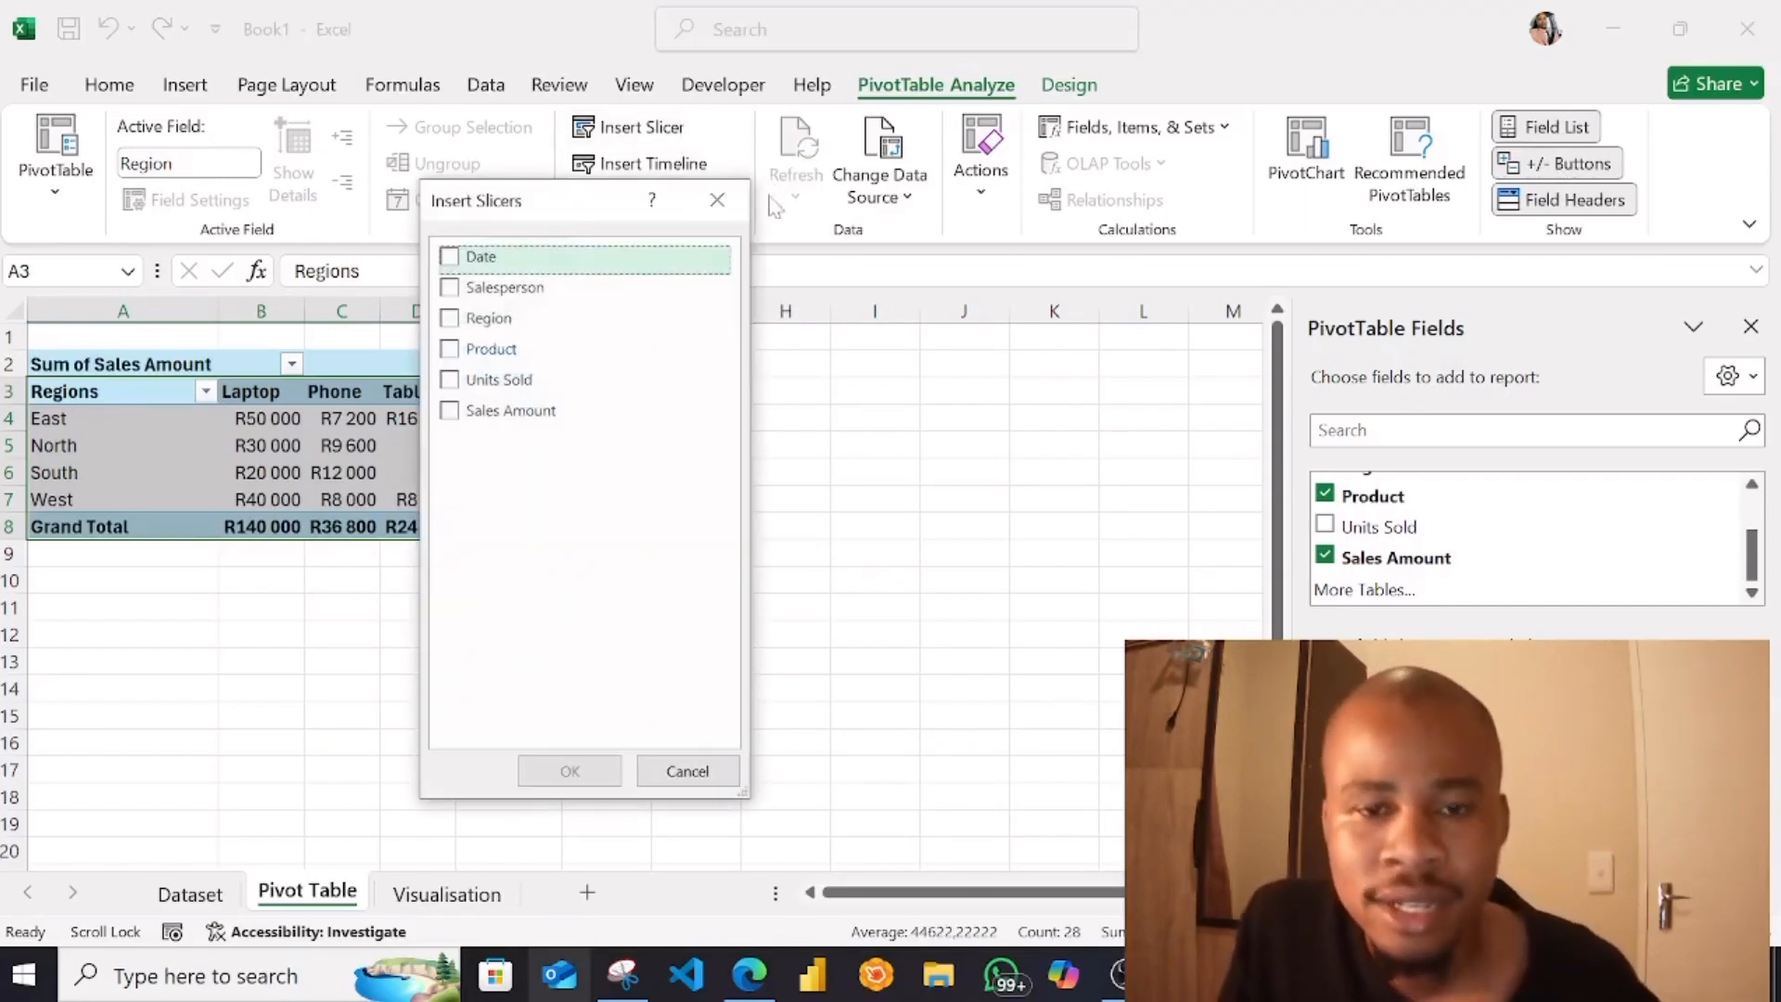
click(449, 257)
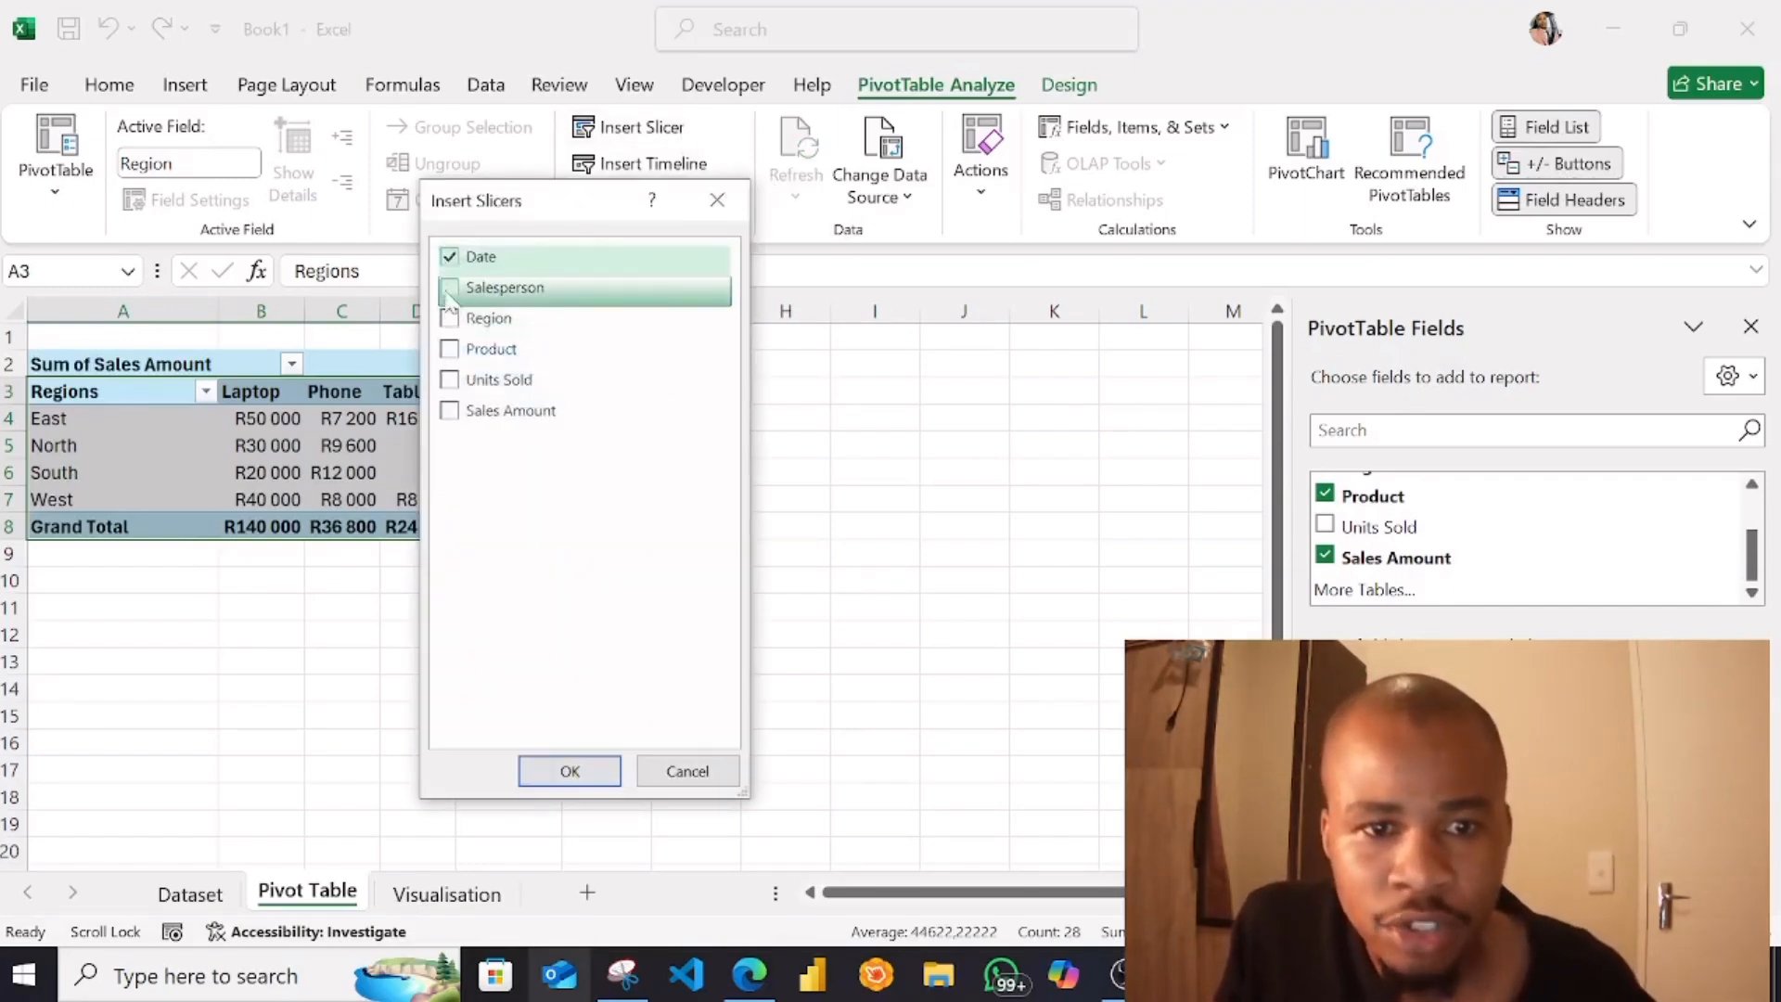
click(449, 289)
click(570, 771)
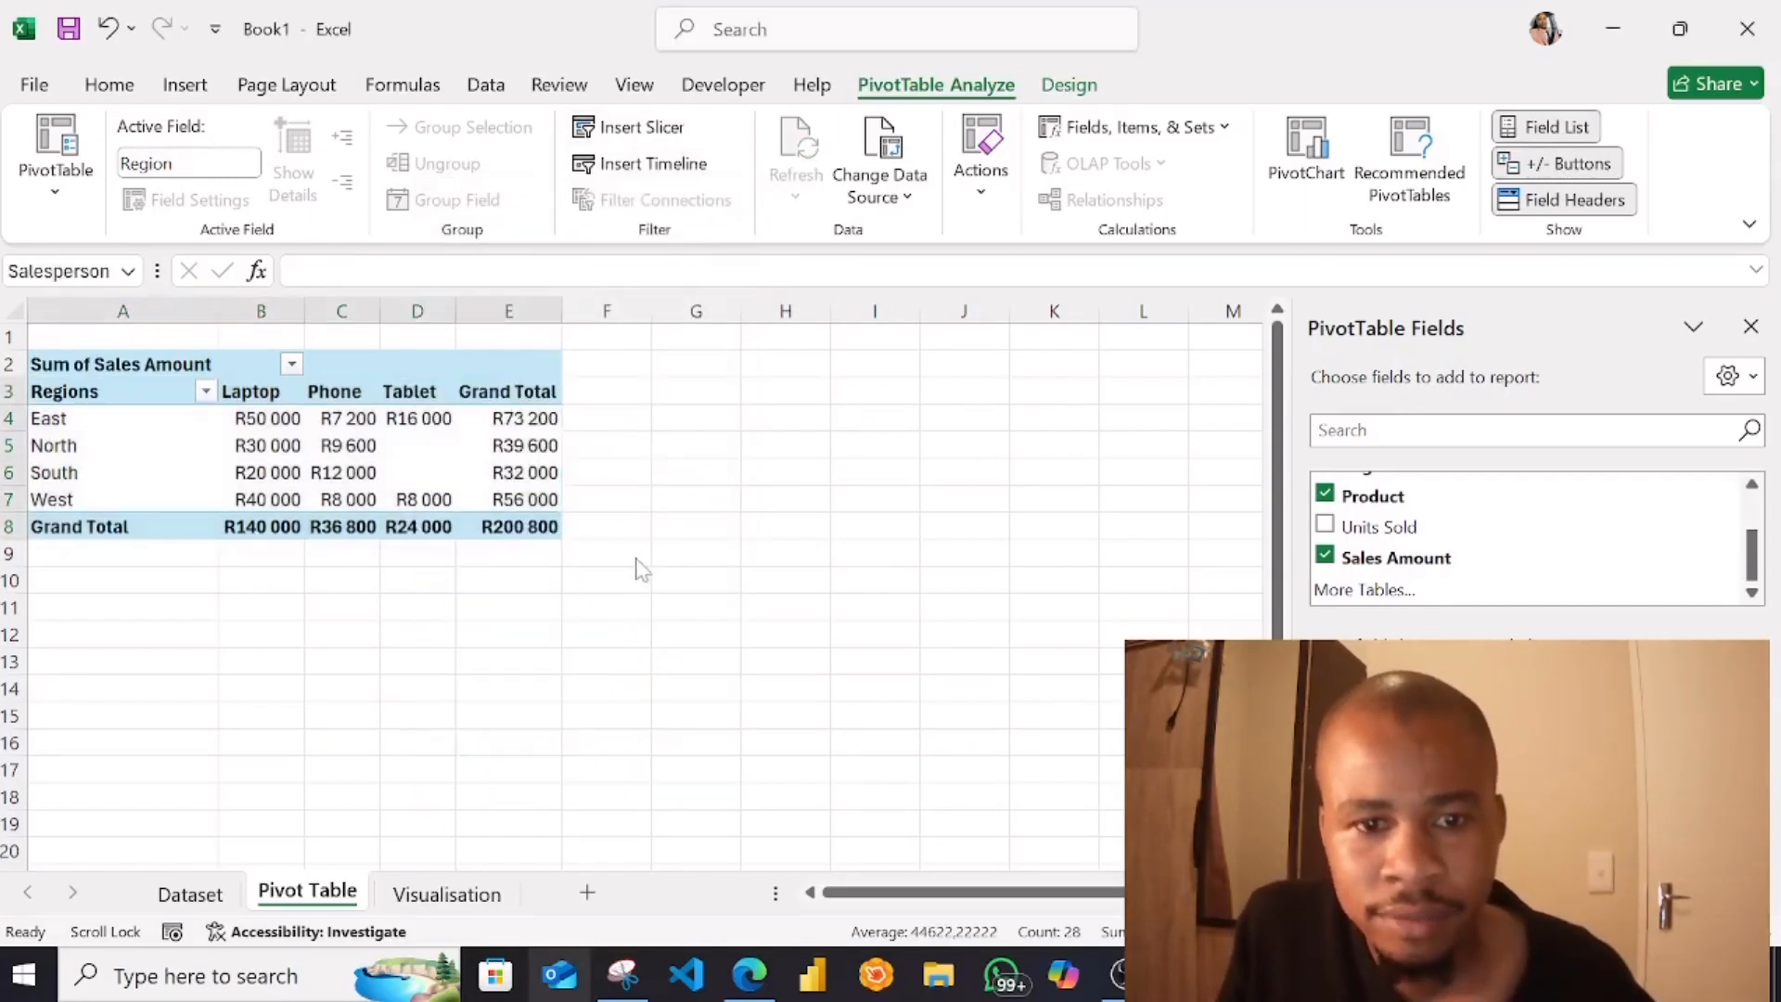
Place the Date slicer just beside the PivotTable and the Salesperson slicer next to it, with their upper edges level
drag(775, 475, 1088, 364)
drag(635, 402, 734, 373)
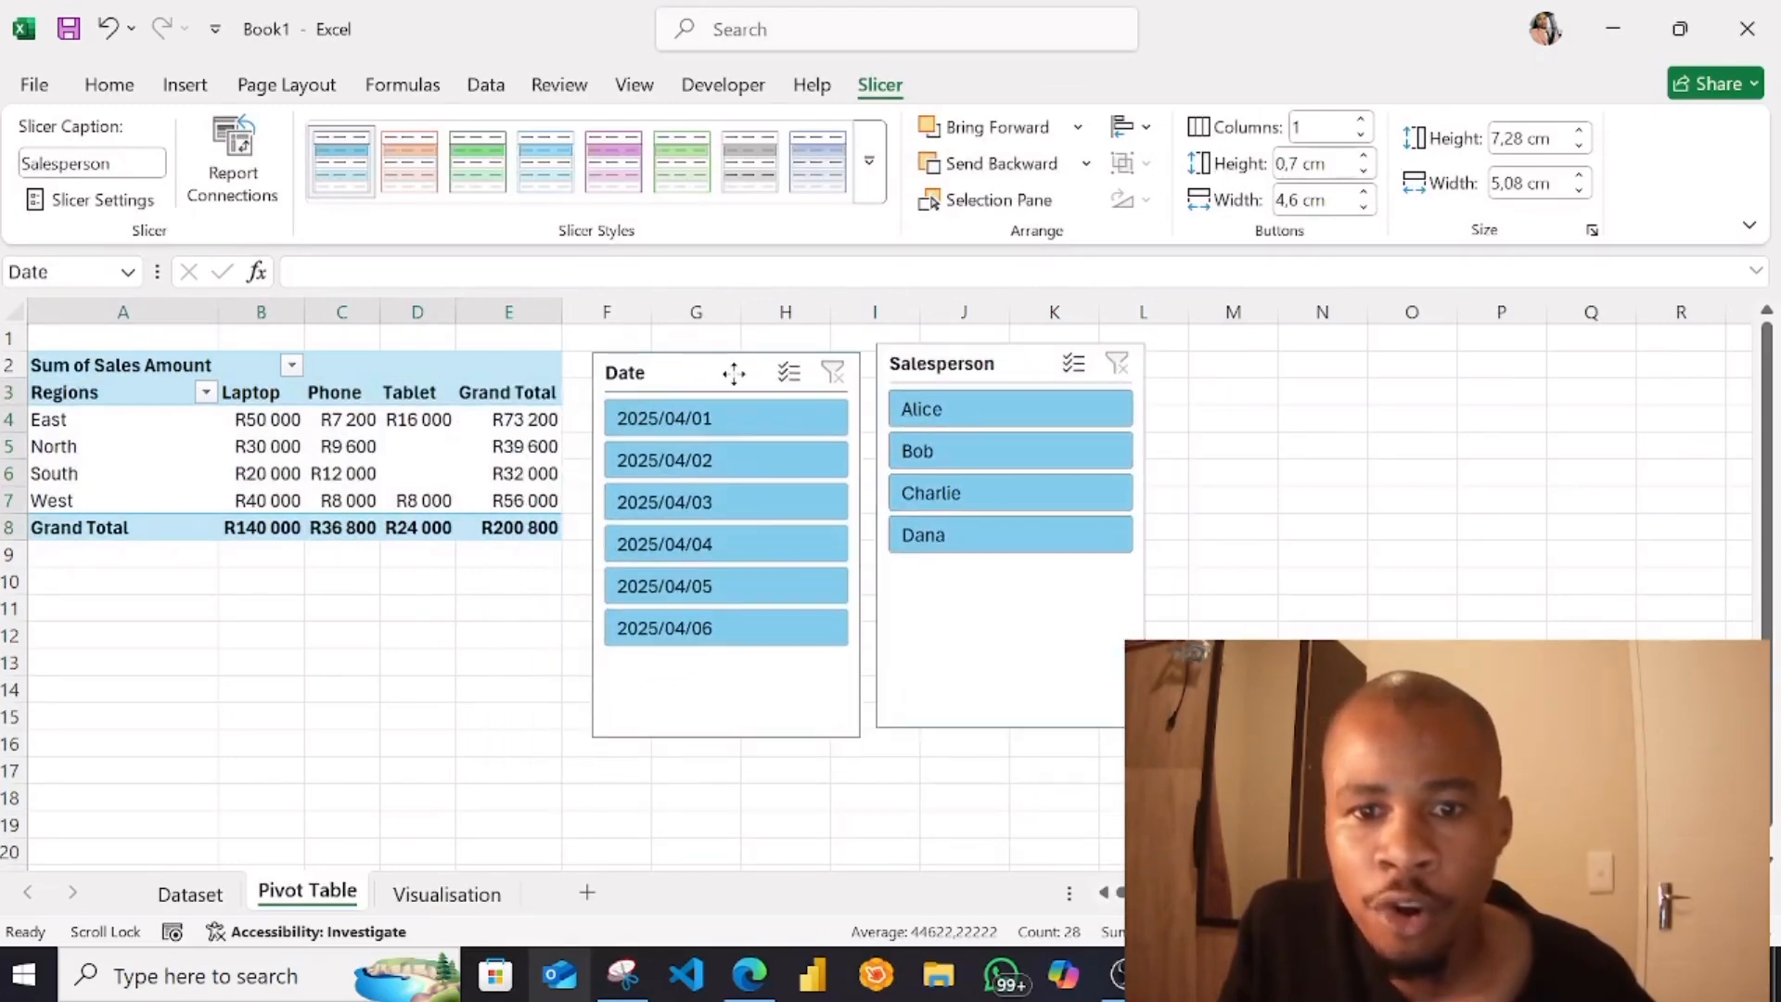
drag(734, 375, 734, 375)
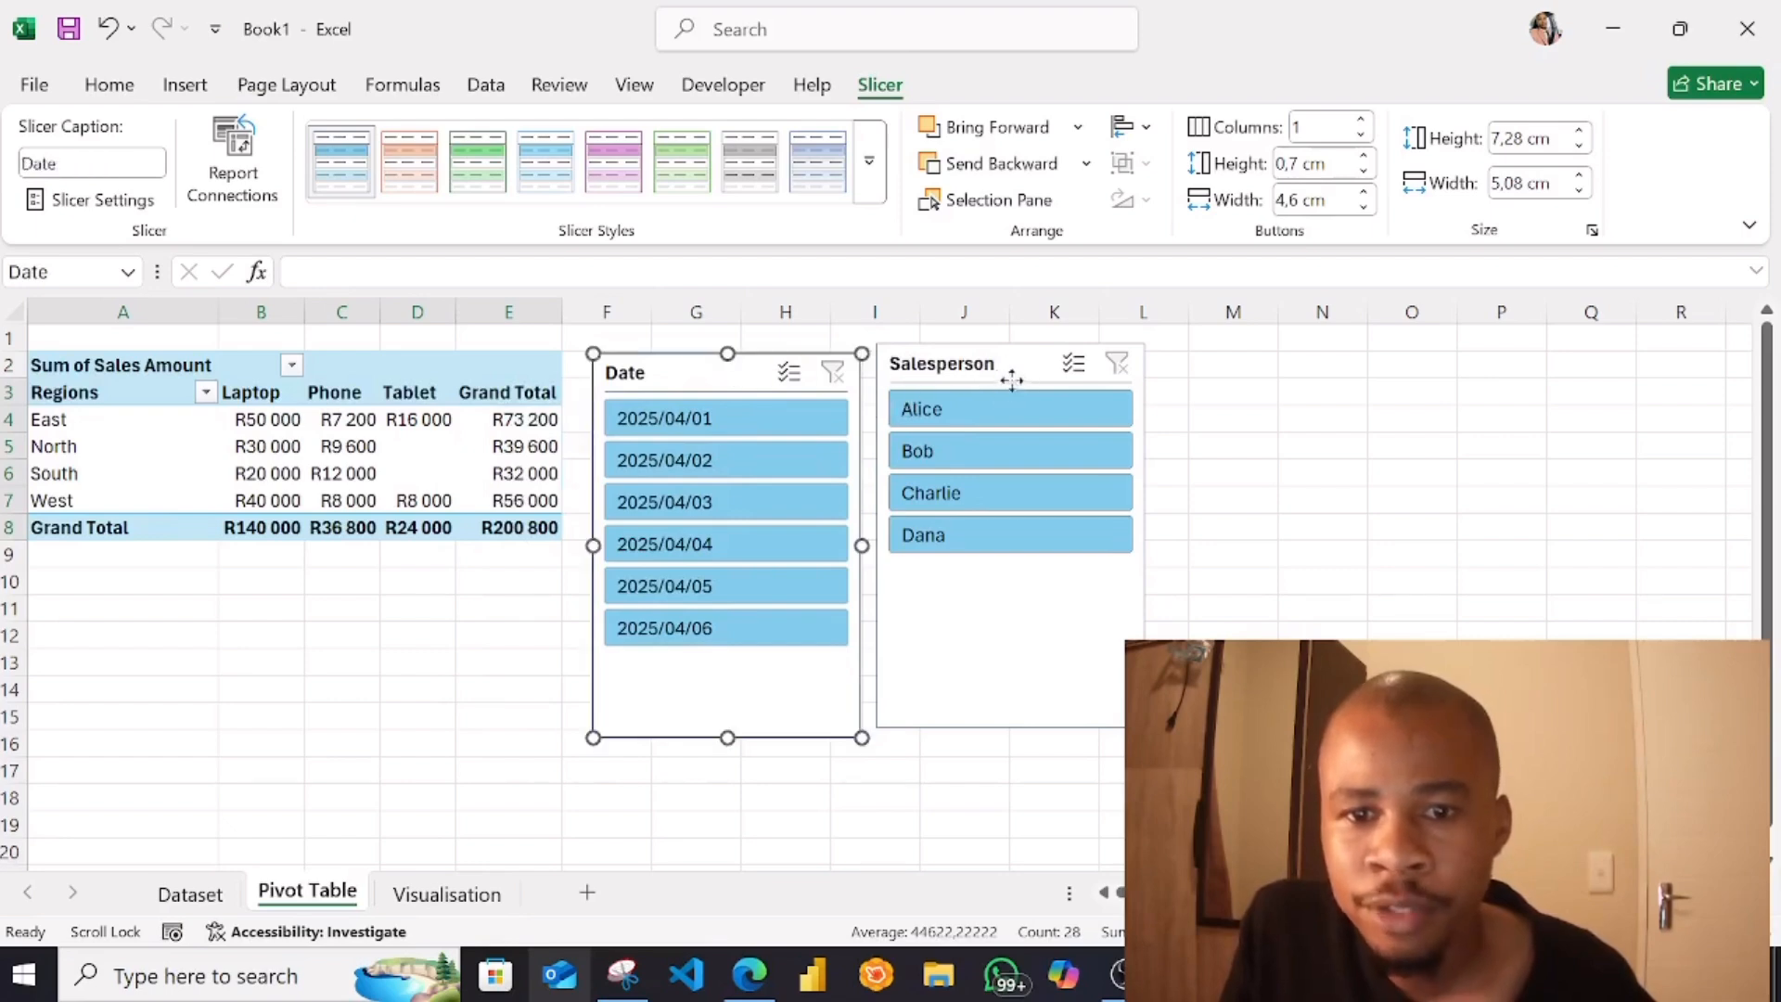
drag(1011, 380, 1010, 387)
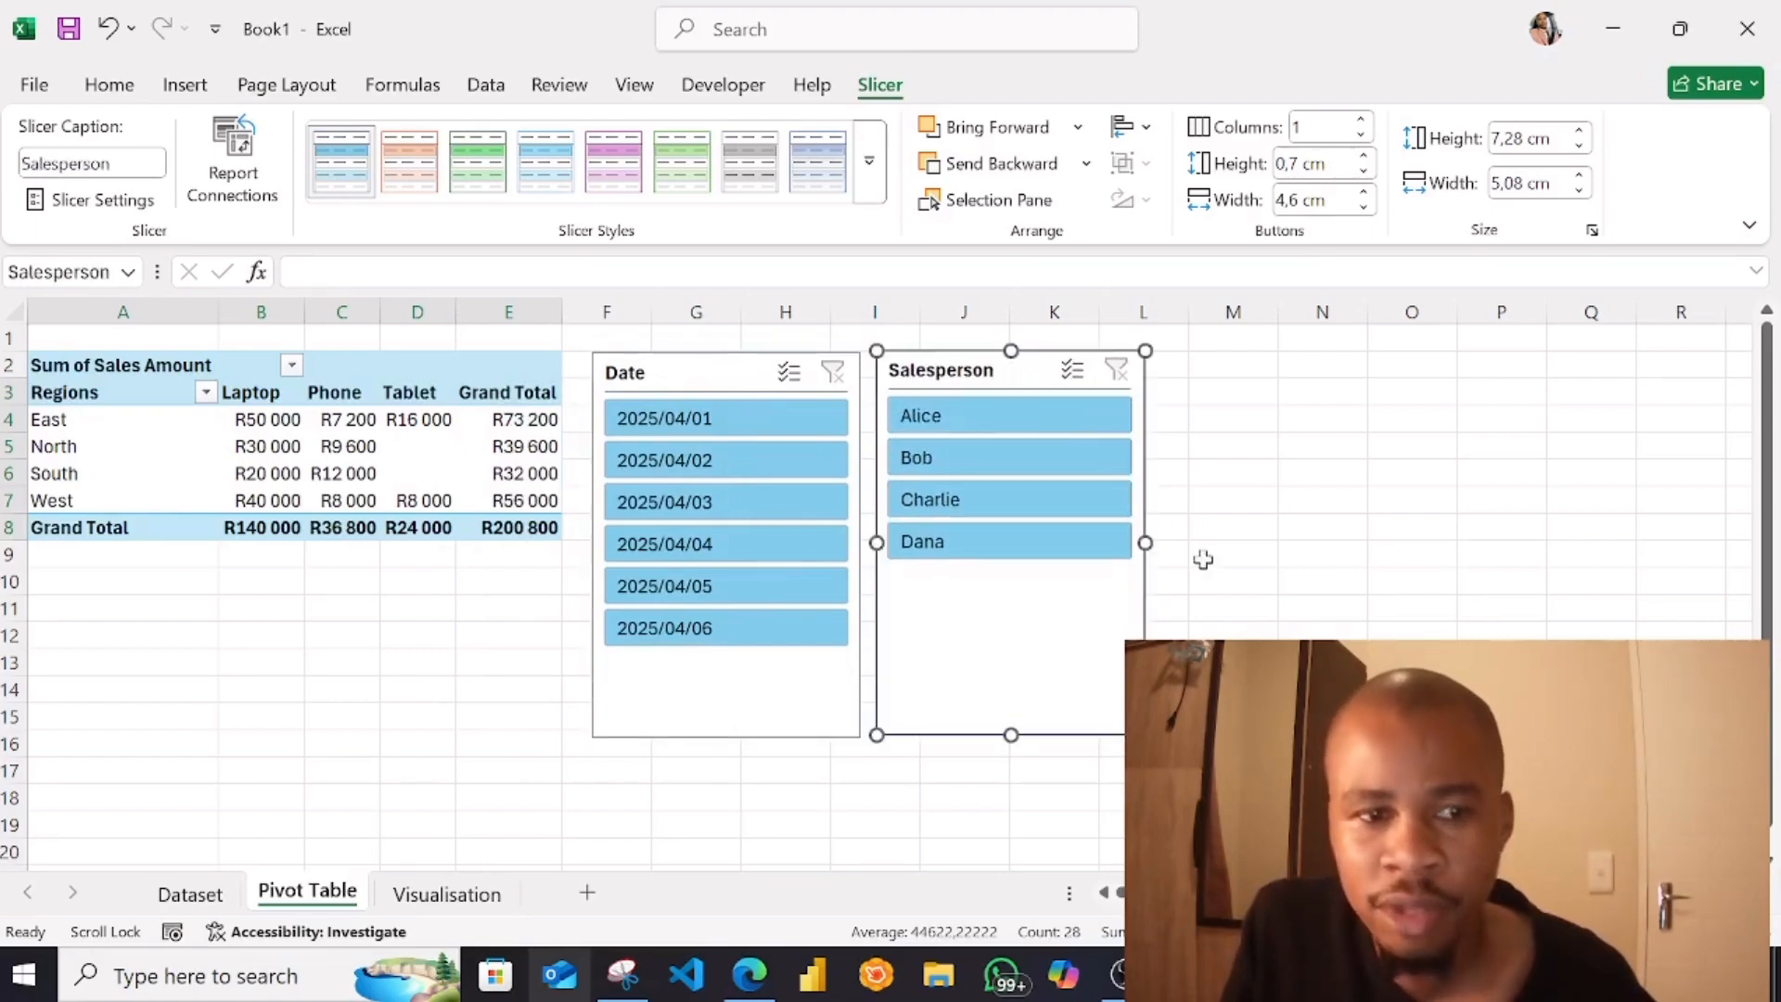
click(1221, 580)
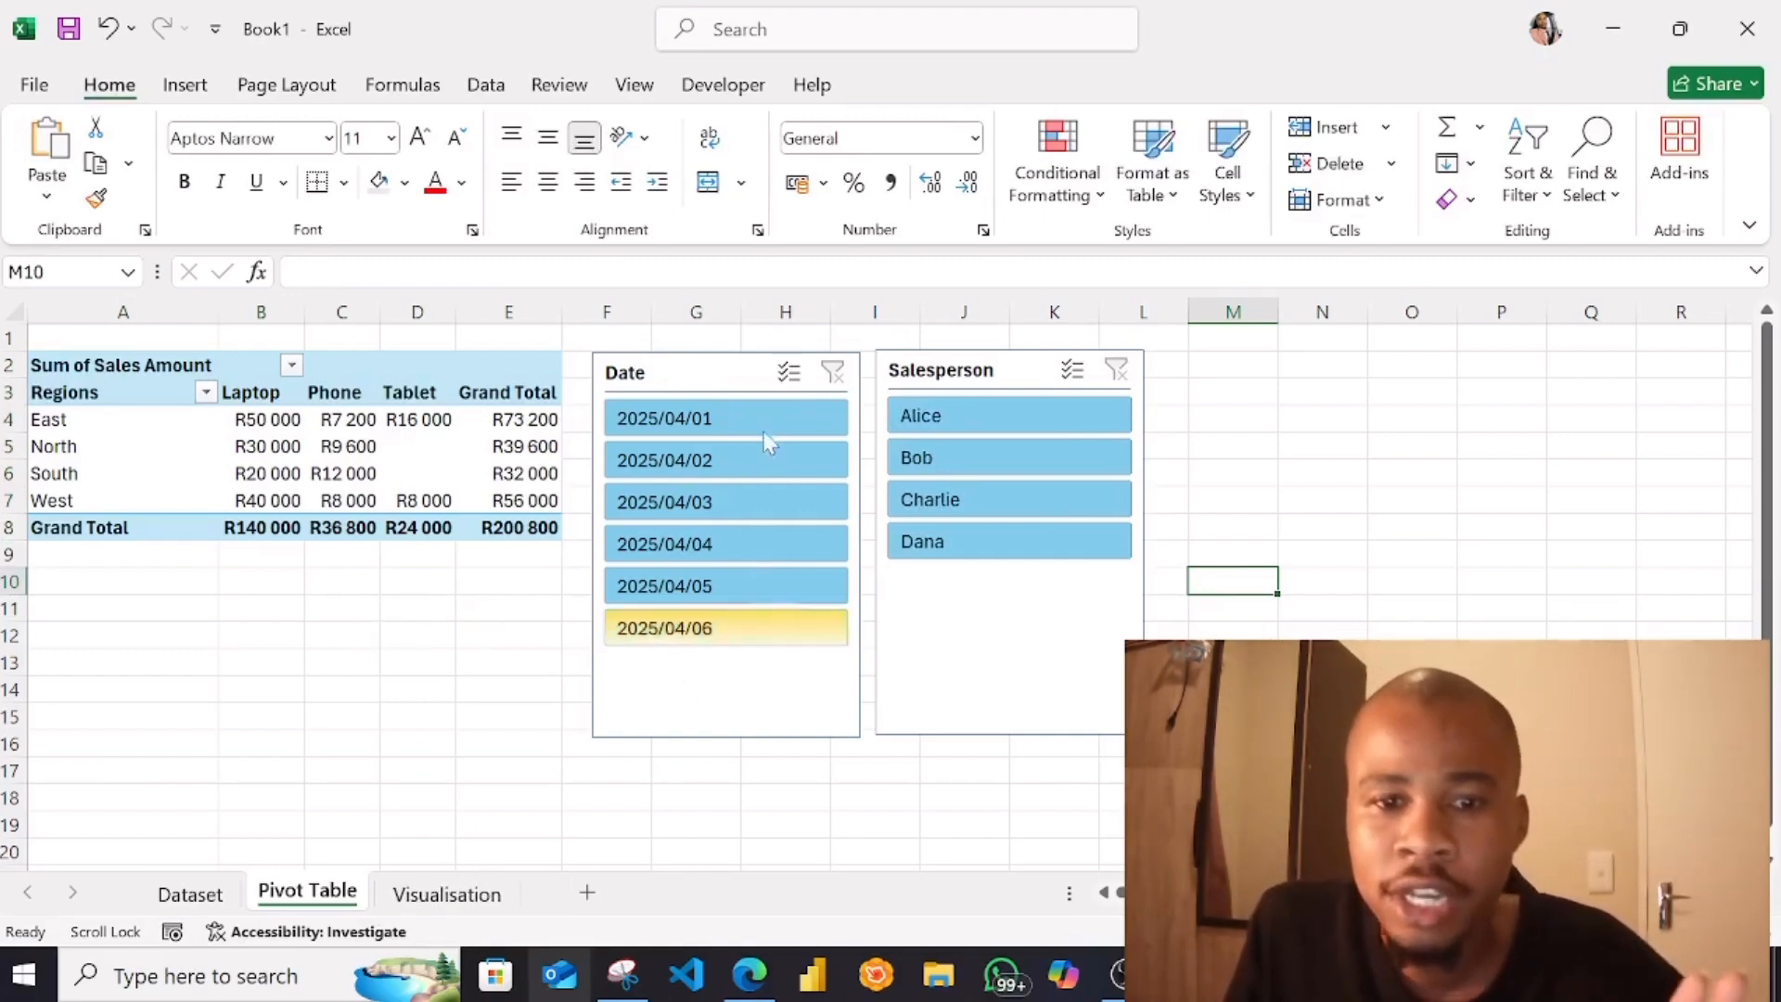
click(638, 384)
right_click(640, 380)
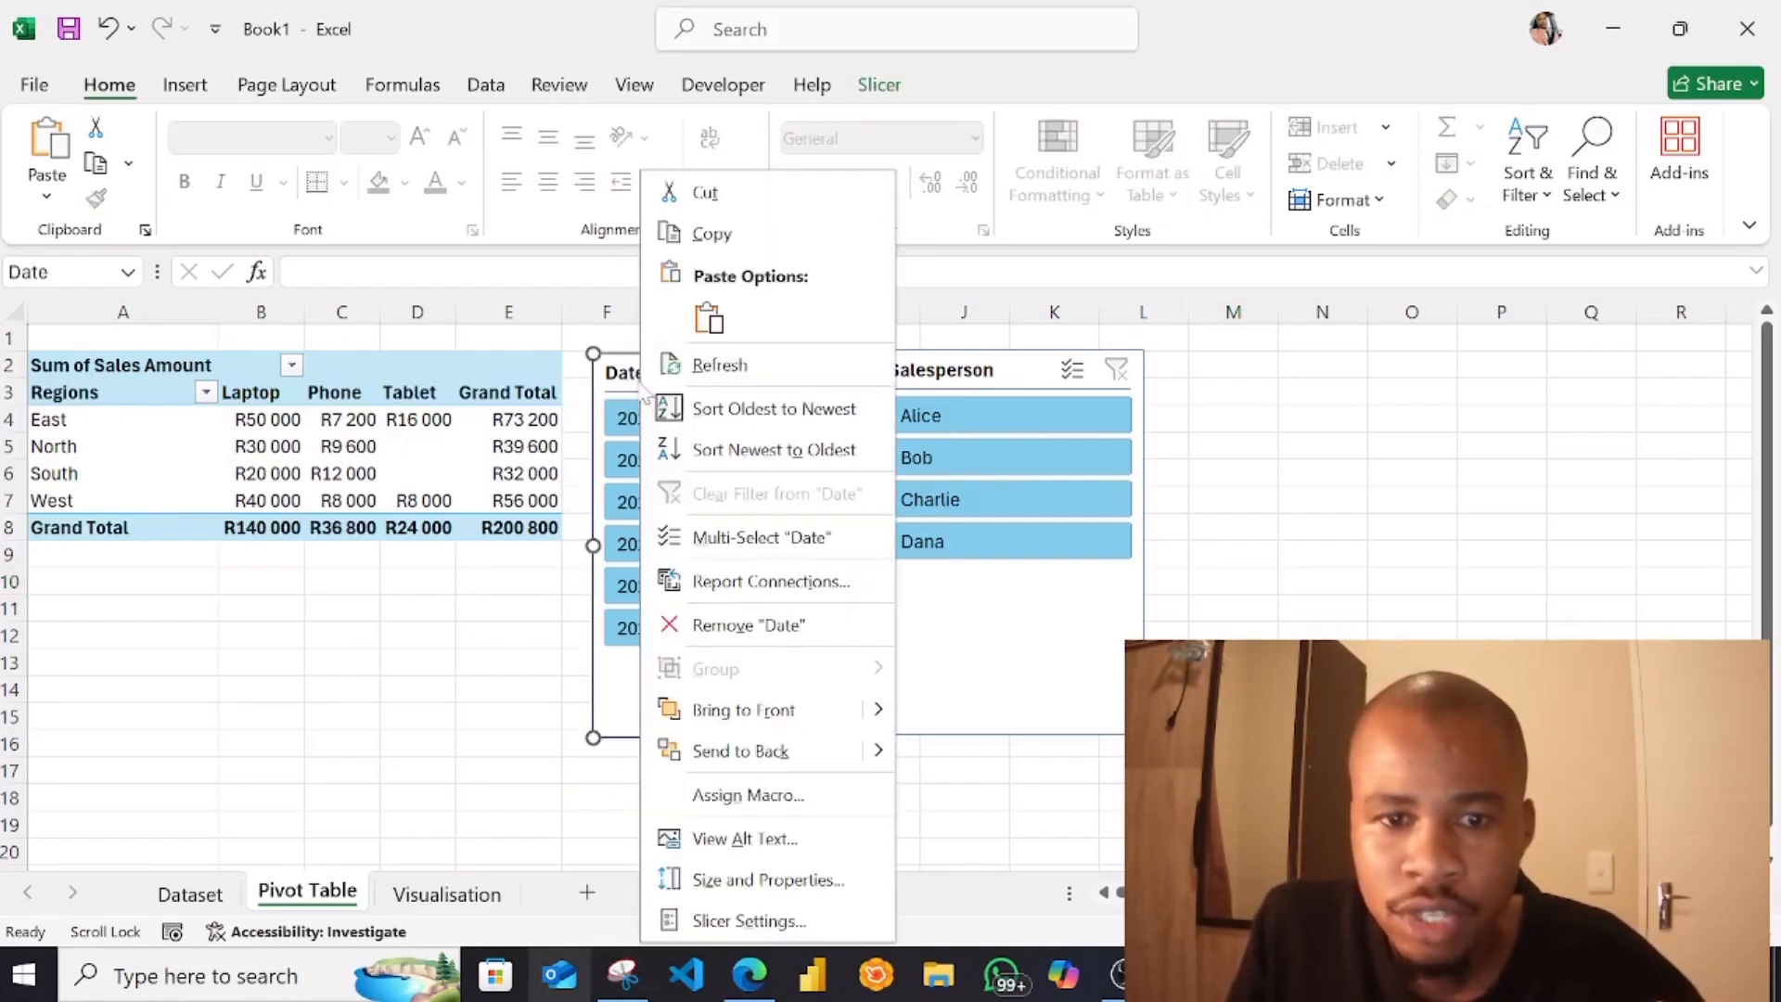
key(Escape)
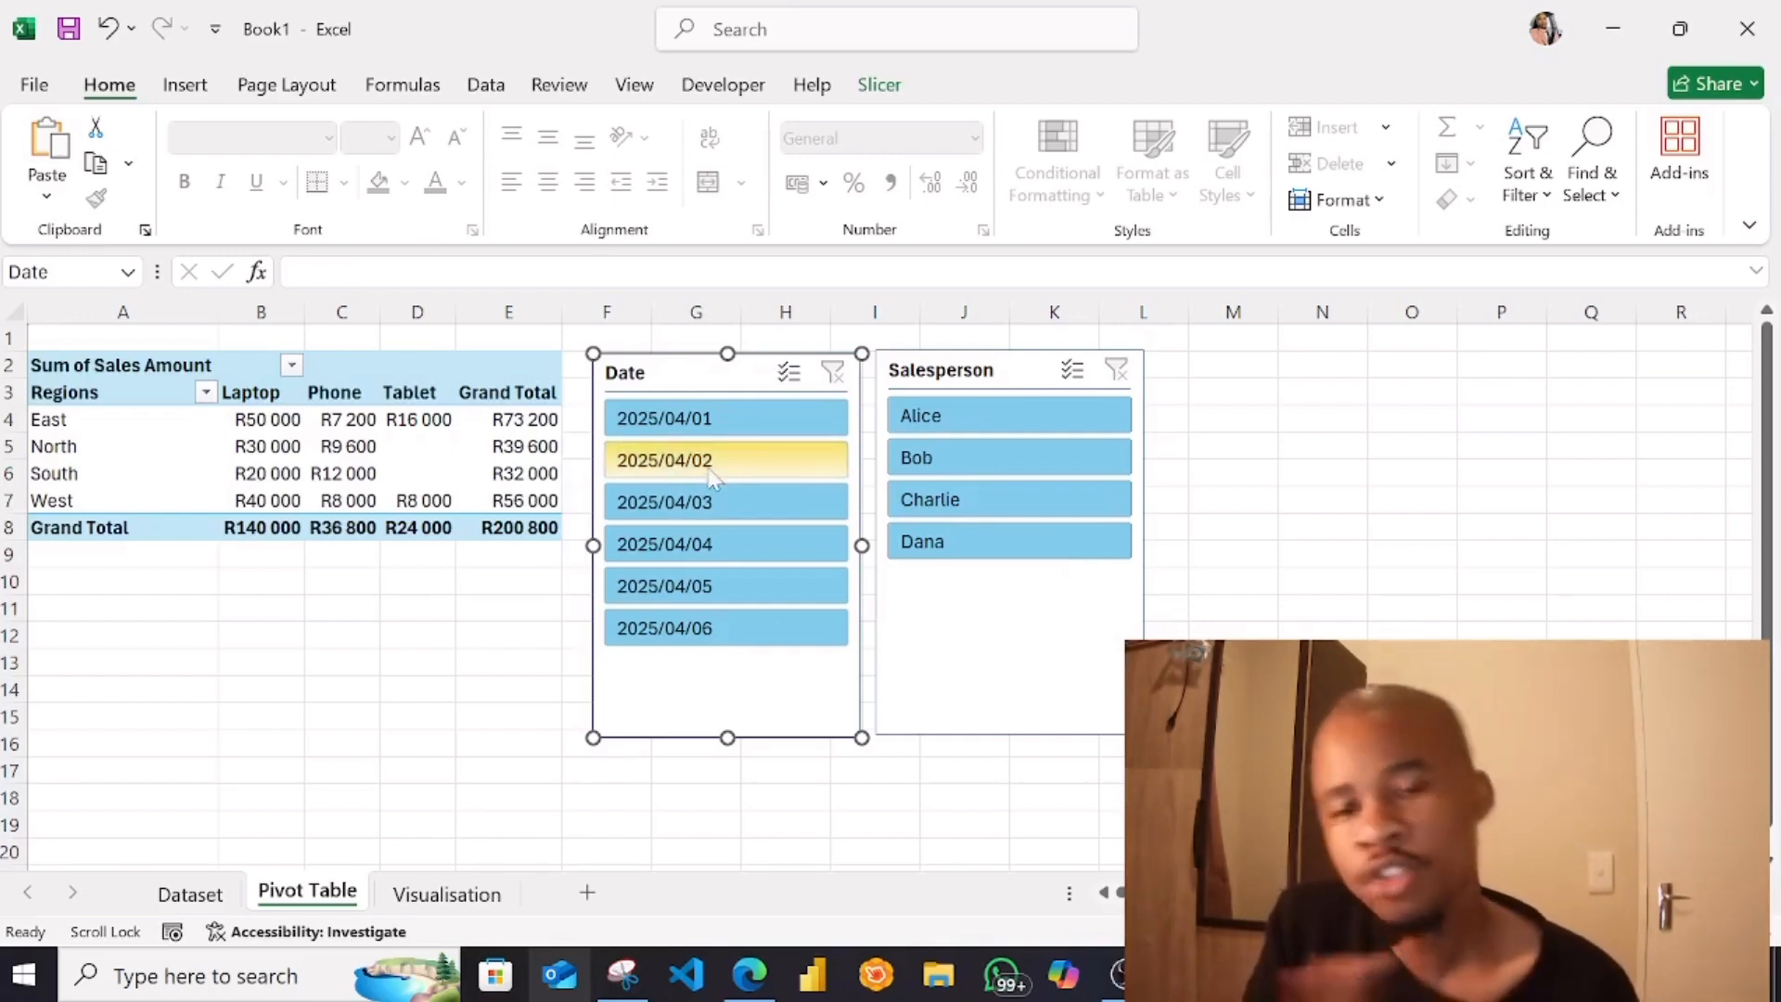
click(1471, 554)
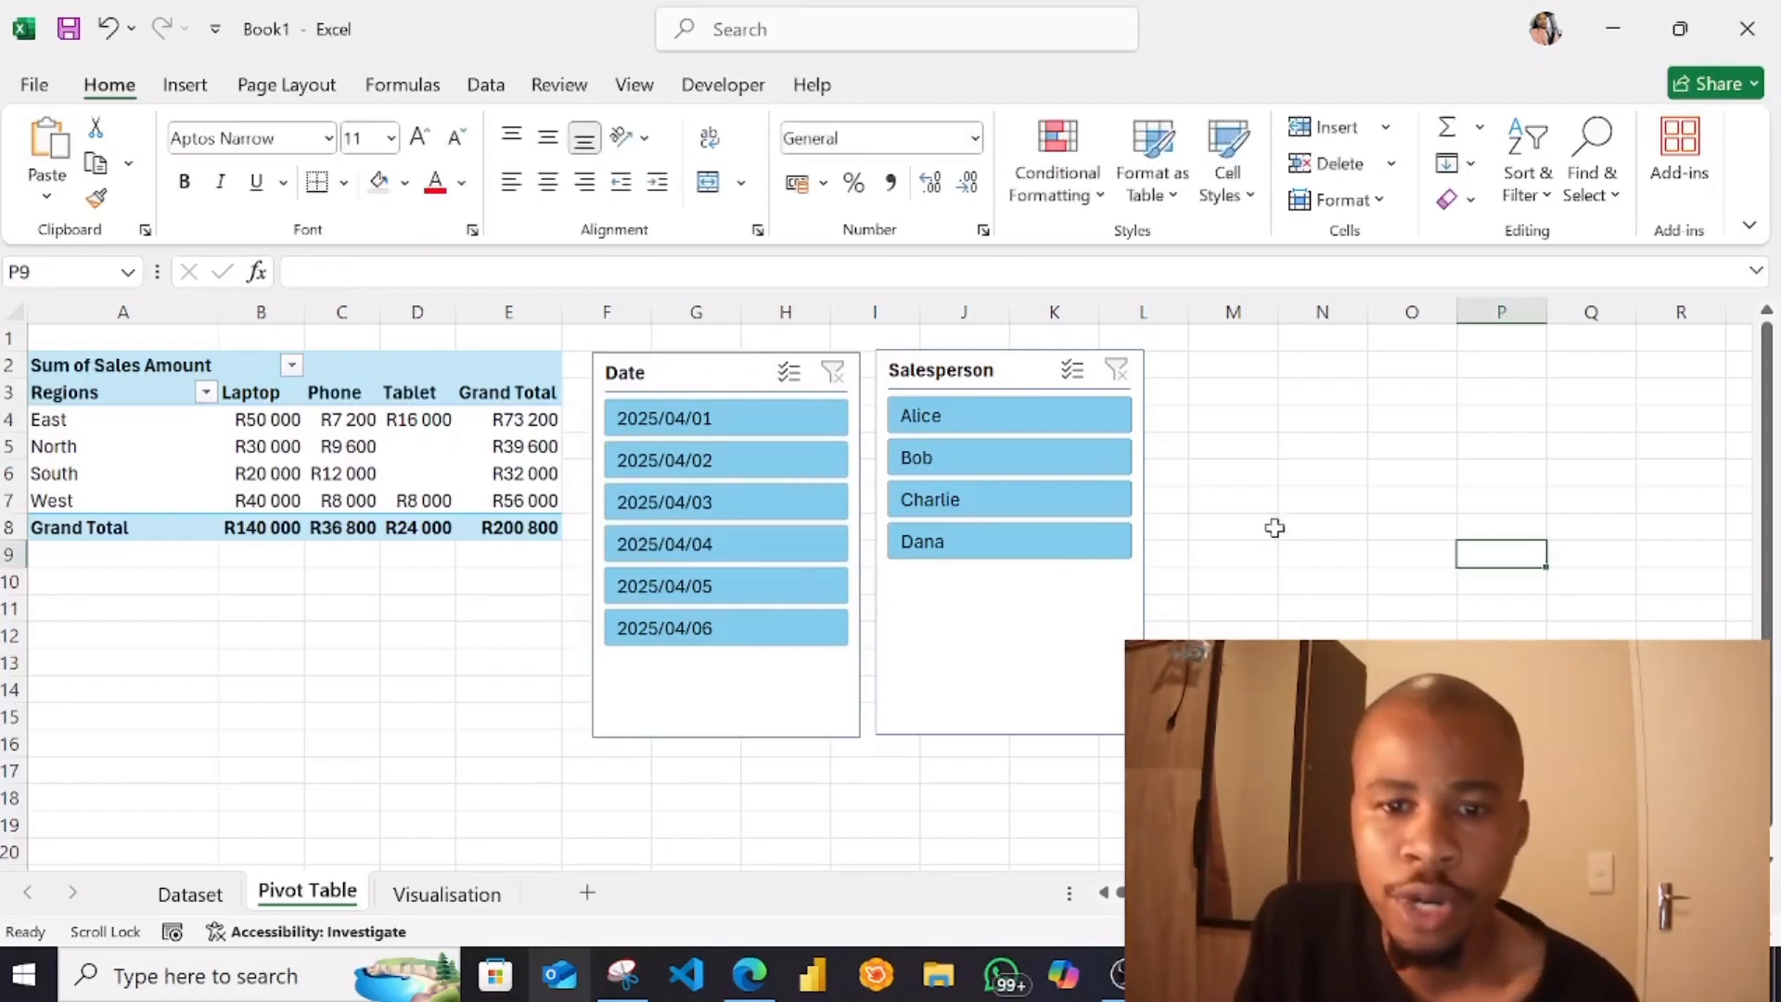
Filter the PivotTable to the first salesperson and check that person's sales per product and the chart on the Visualisation sheet
click(994, 424)
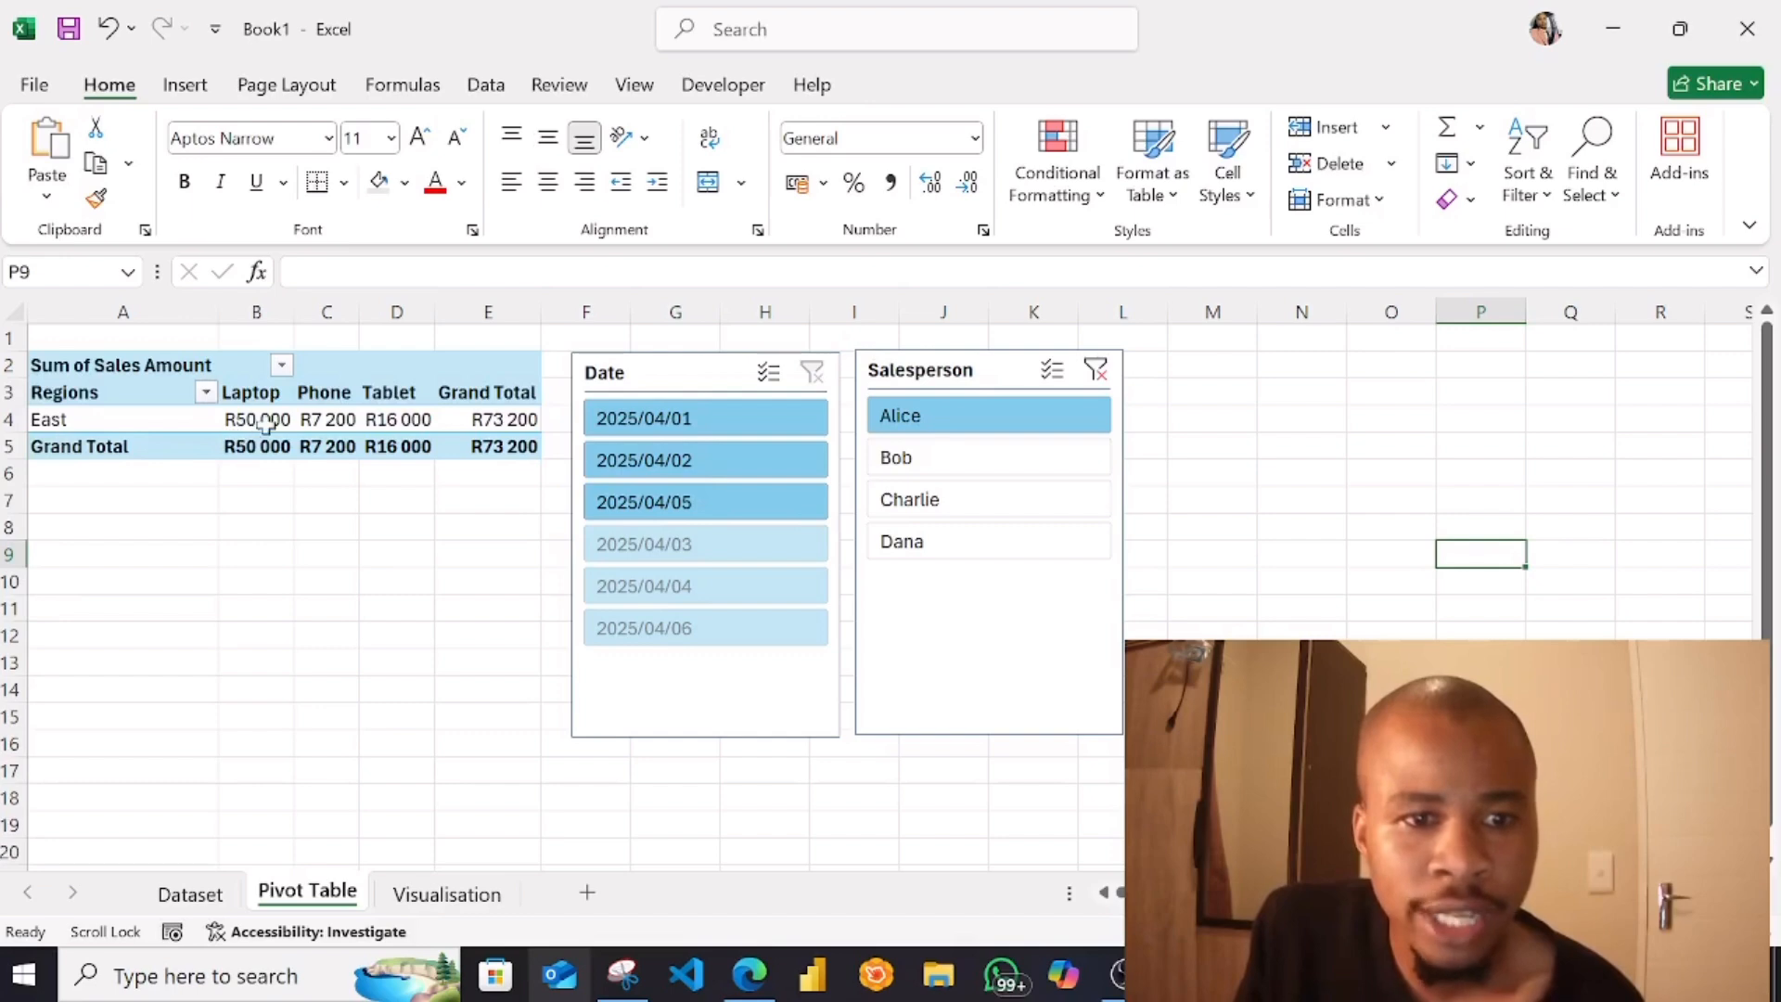
mouse_move(264, 423)
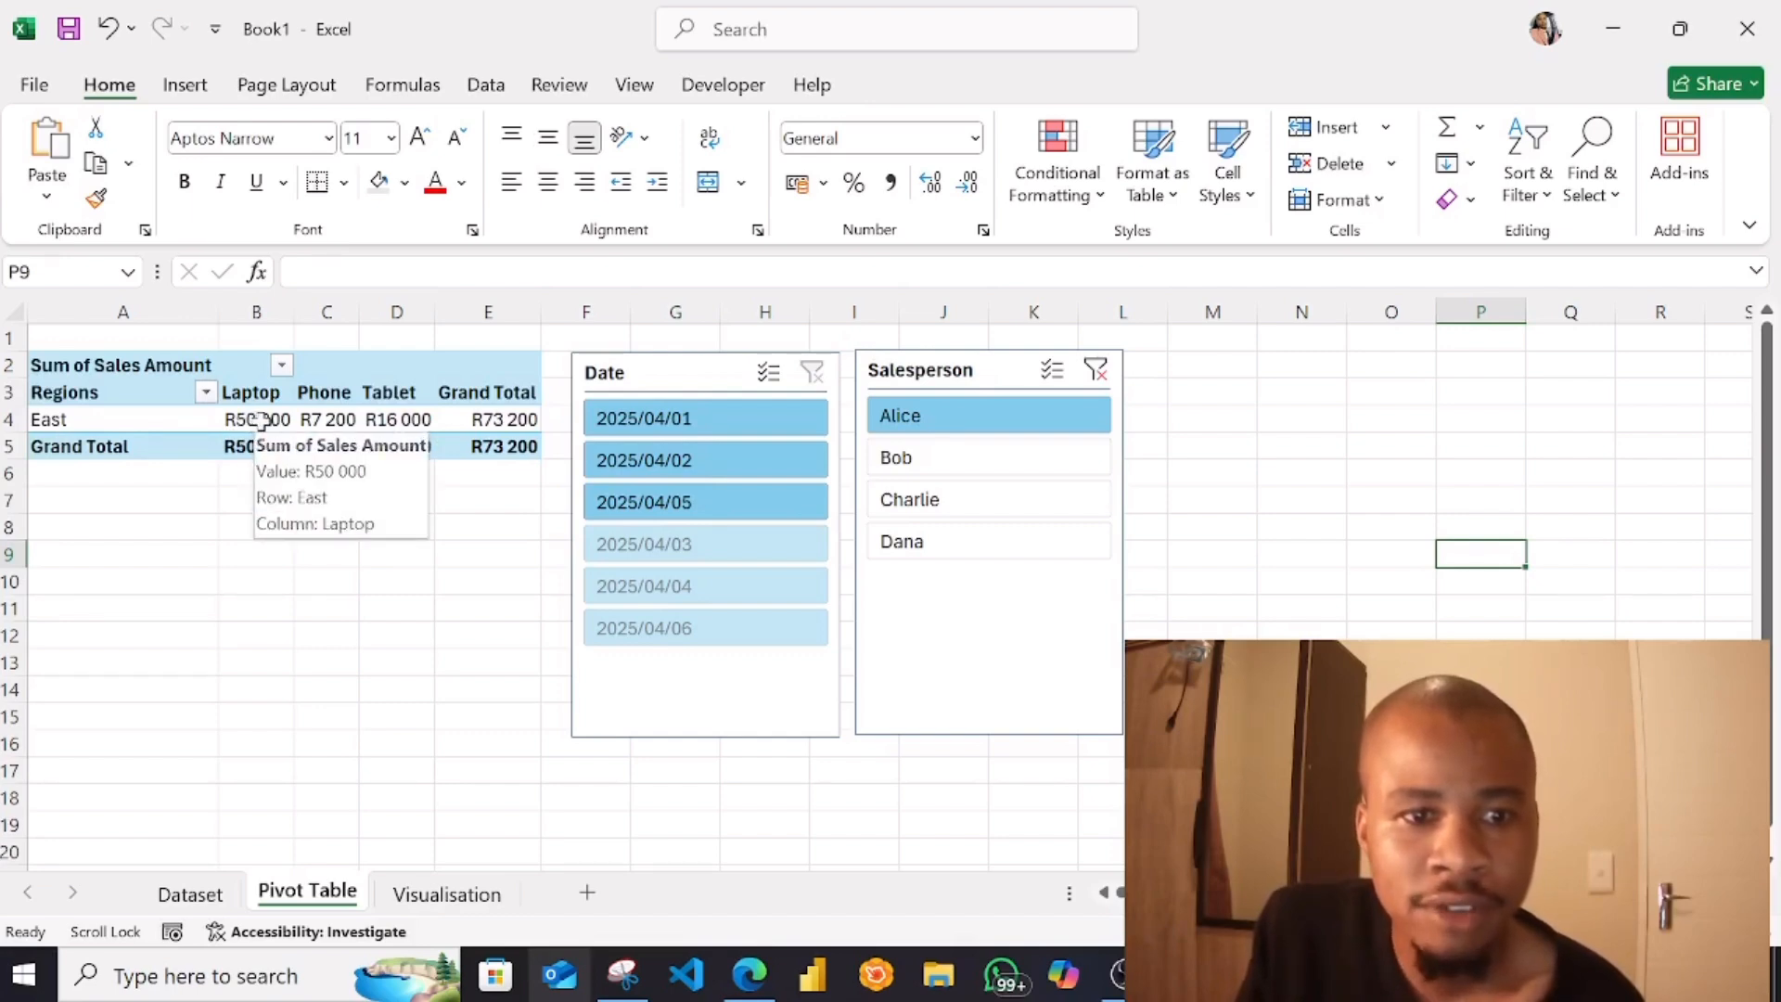
click(320, 423)
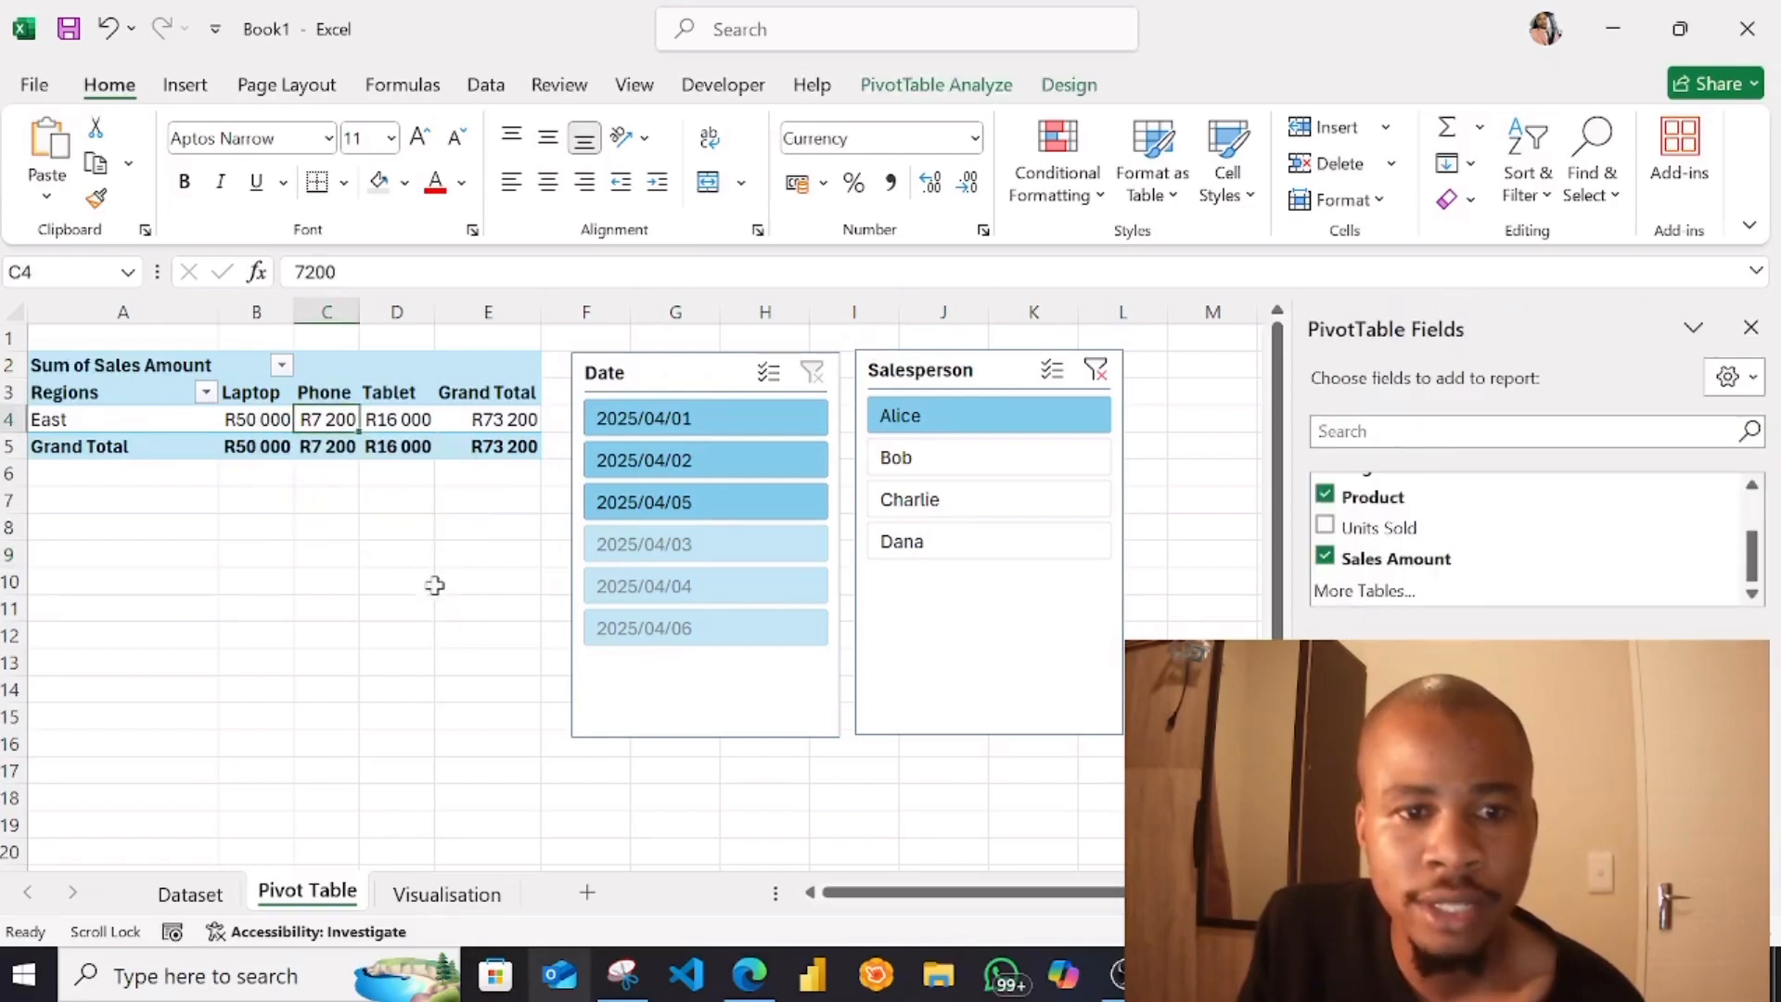
click(413, 420)
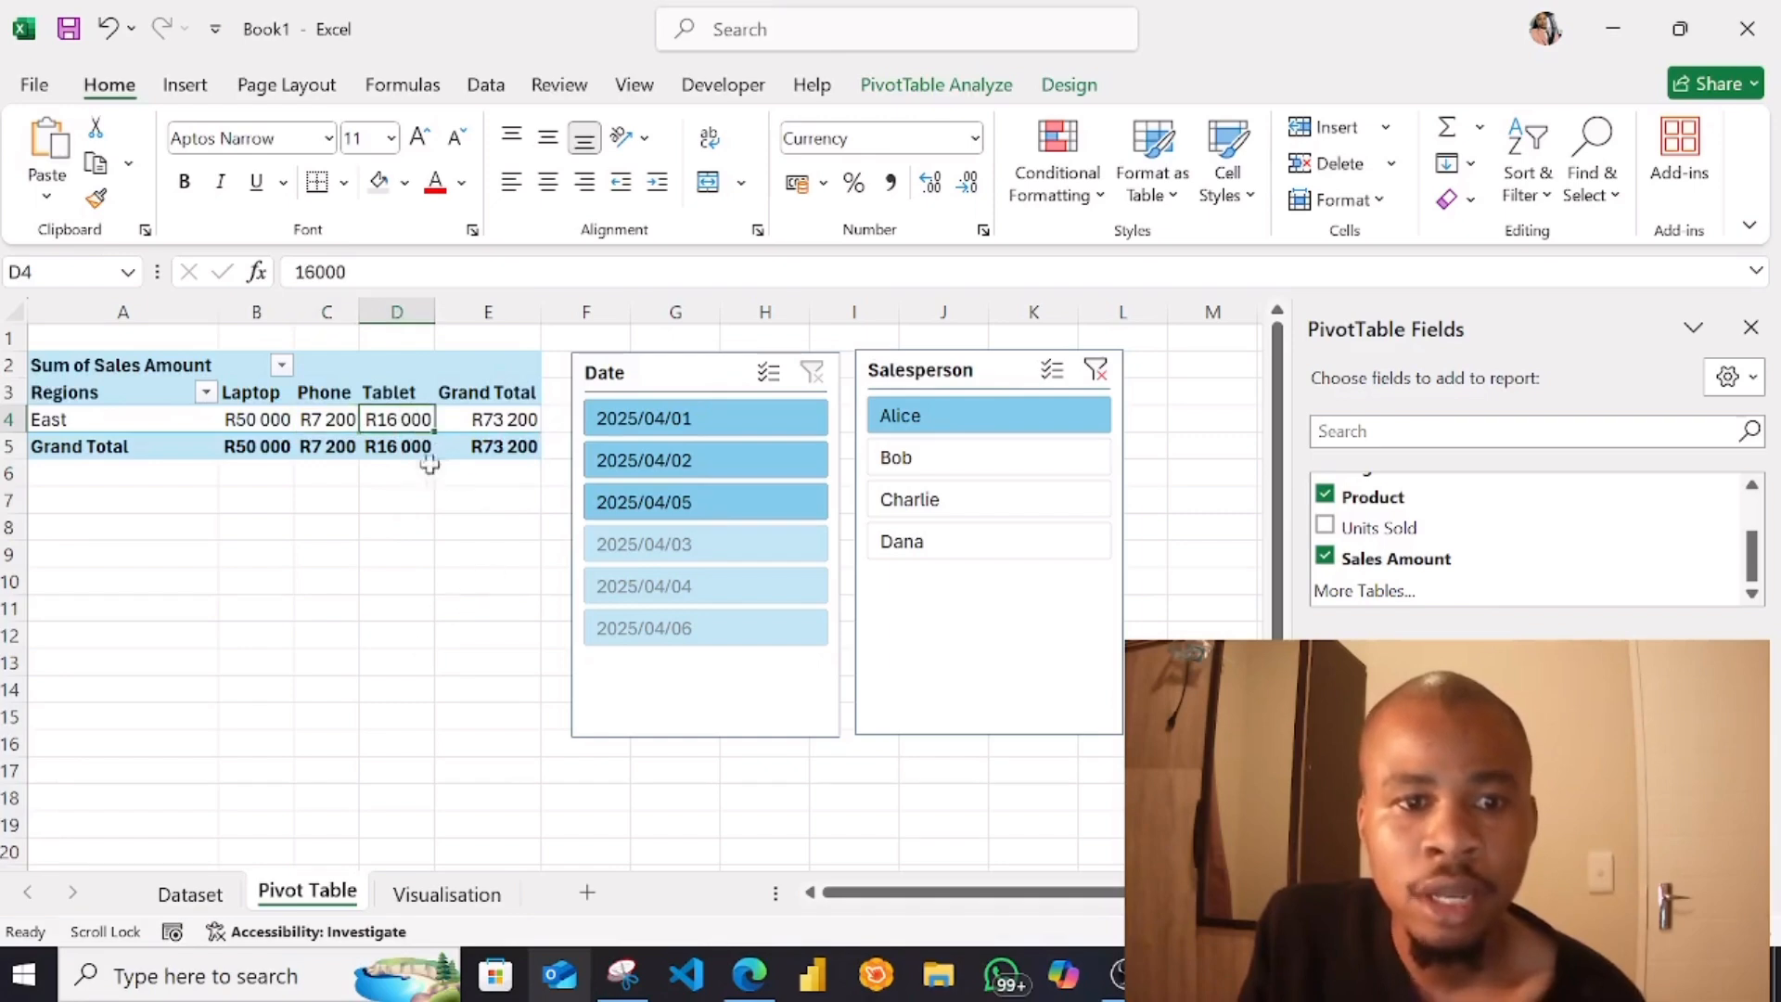
click(513, 426)
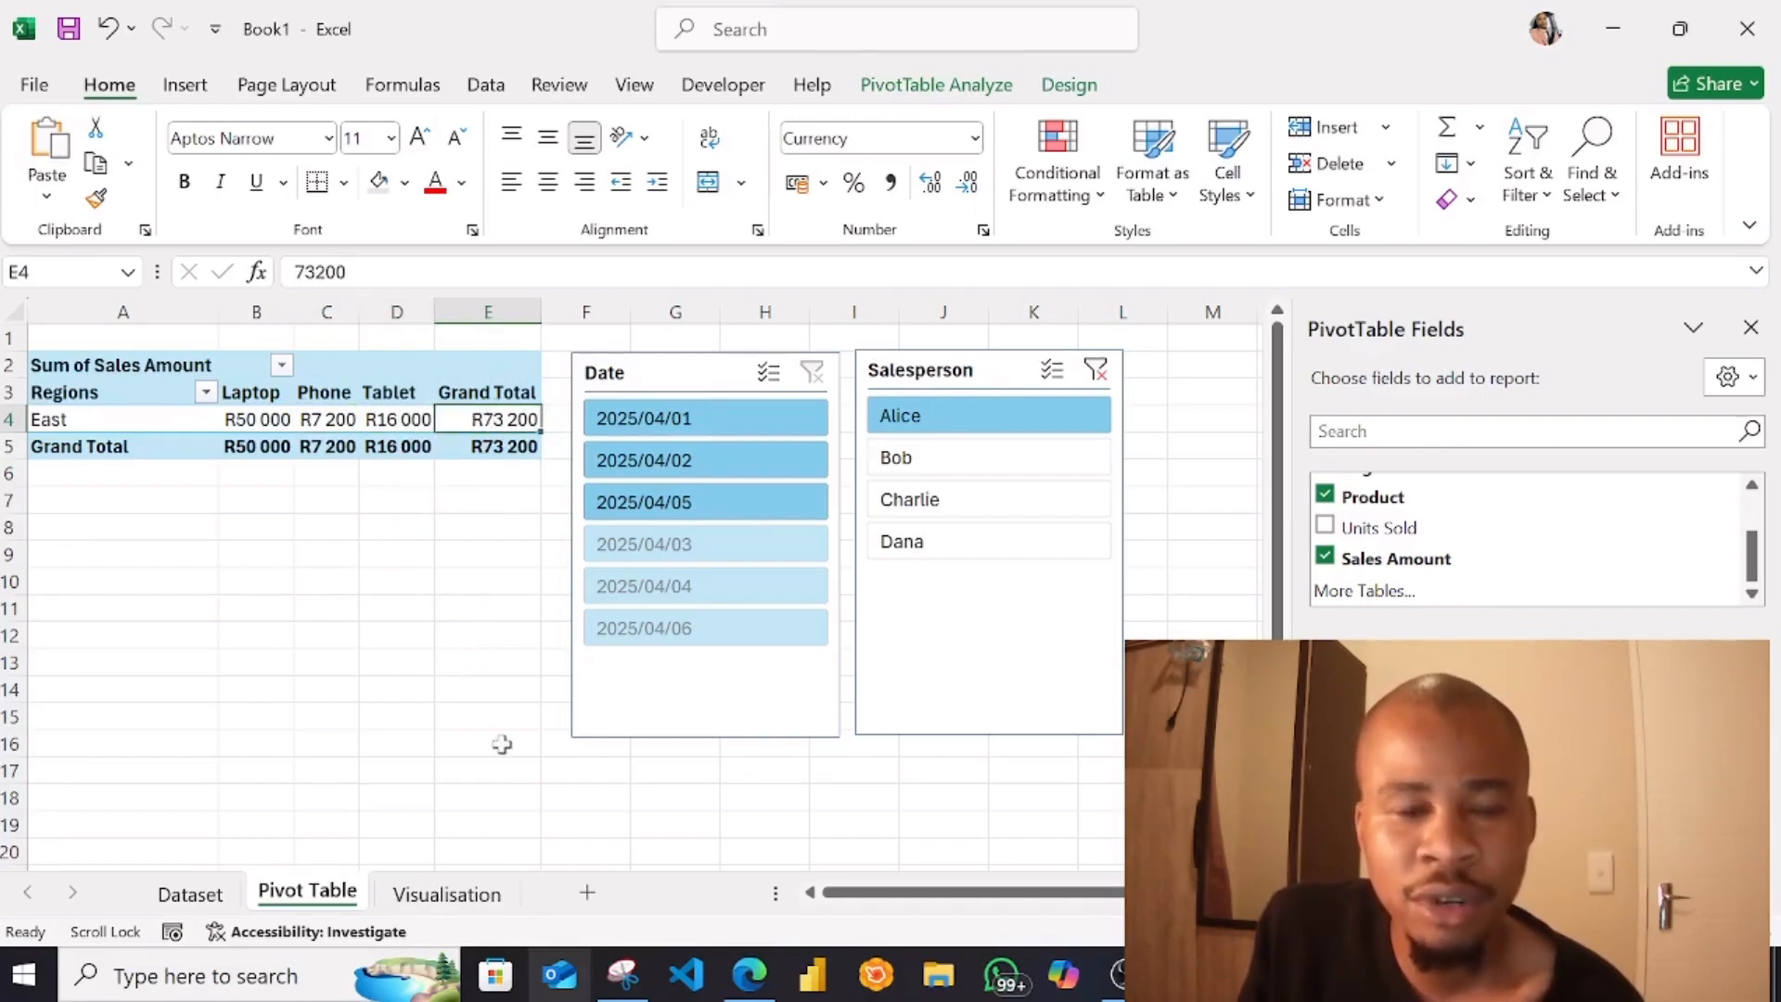
click(446, 893)
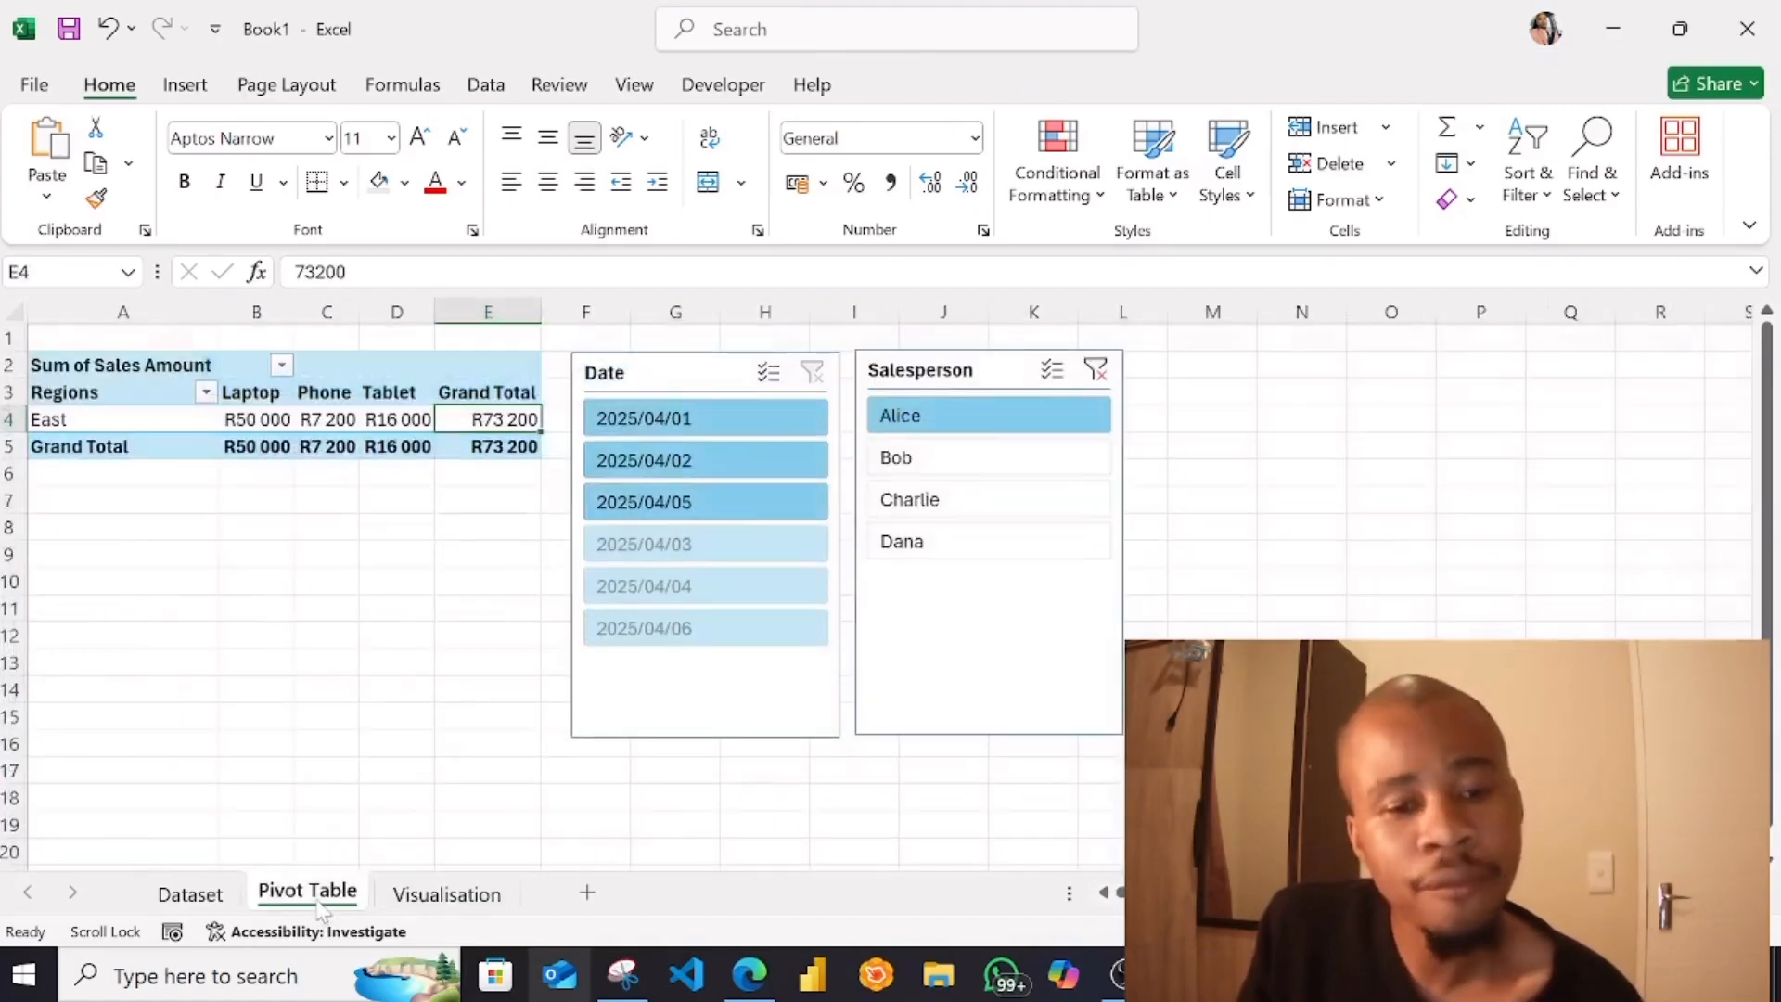
Clear the Salesperson slicer's filter, check the chart on the Visualisation sheet and return to the Pivot Table sheet
click(307, 893)
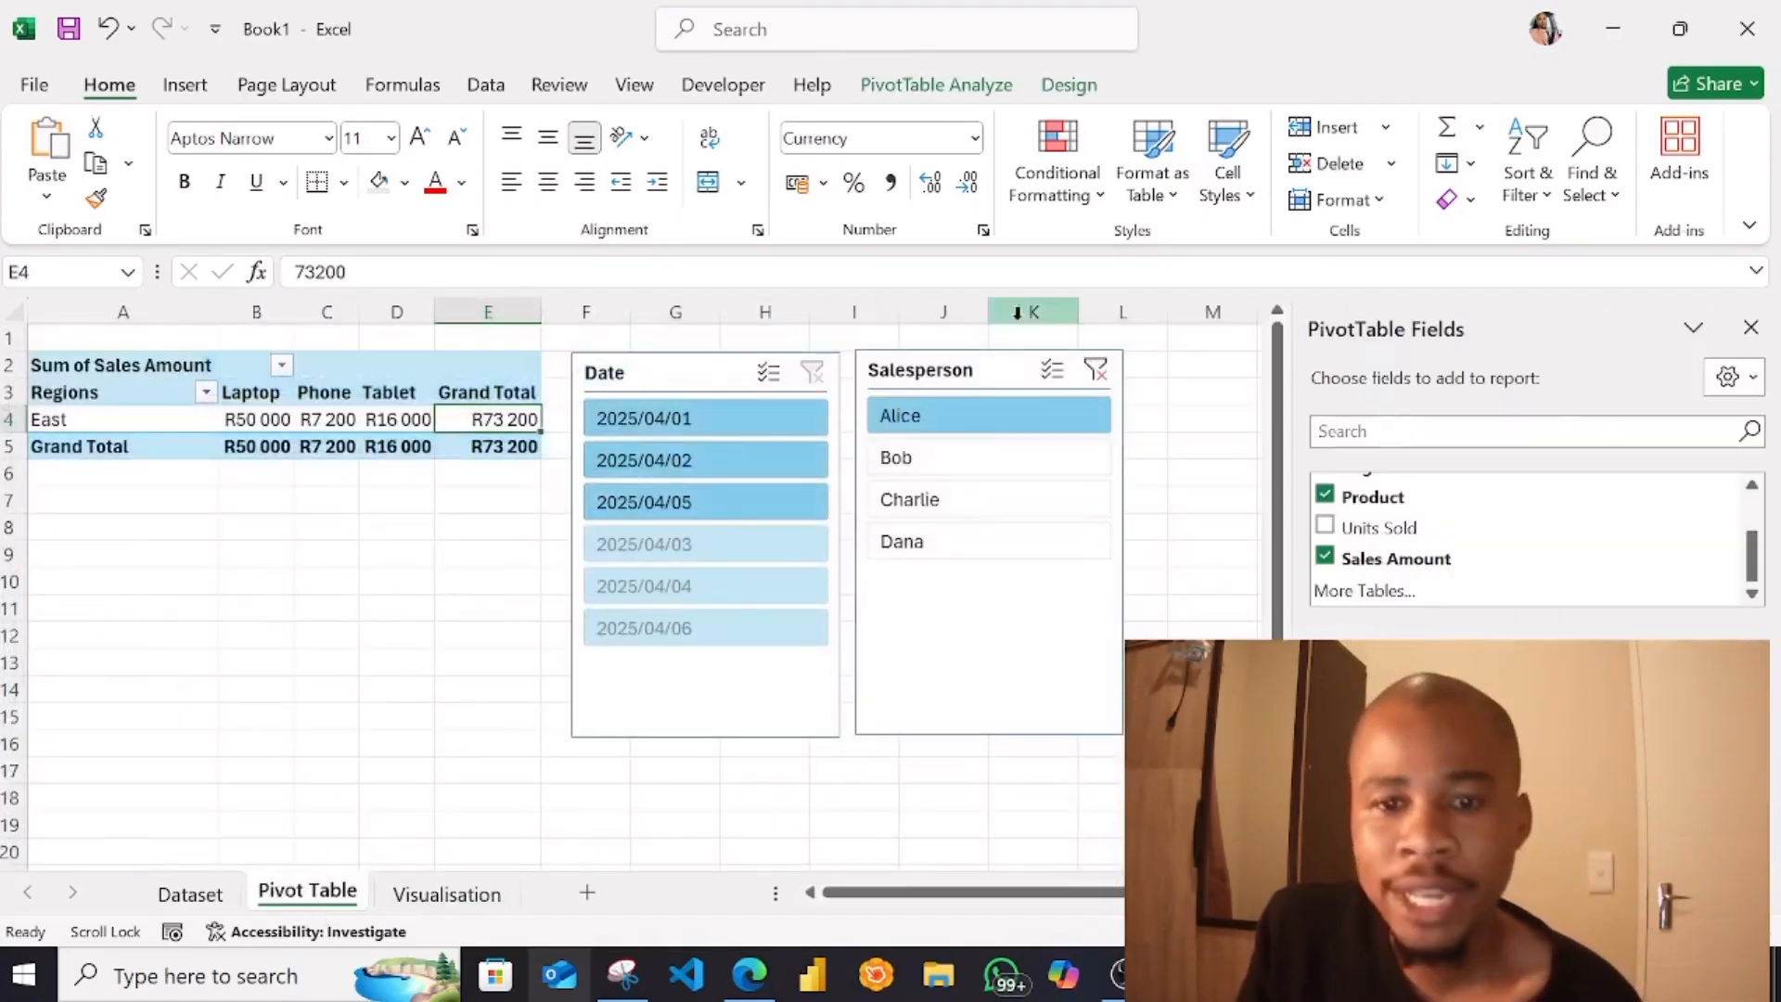
click(1096, 373)
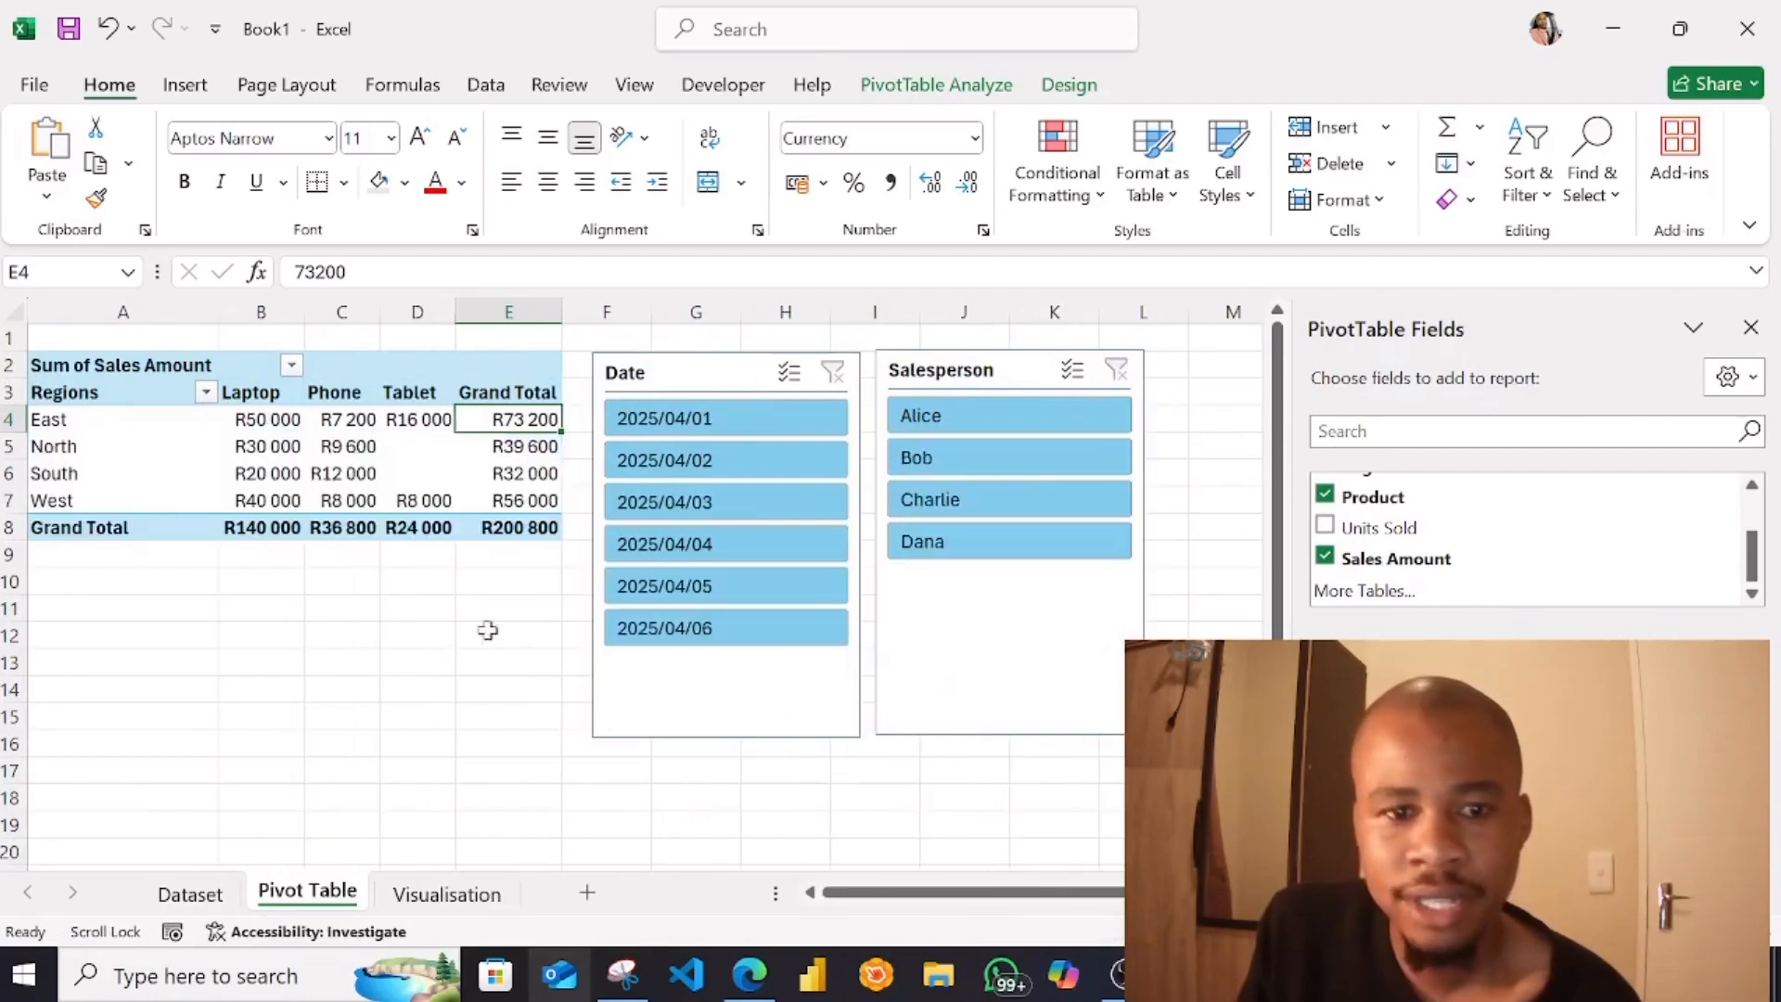
click(464, 893)
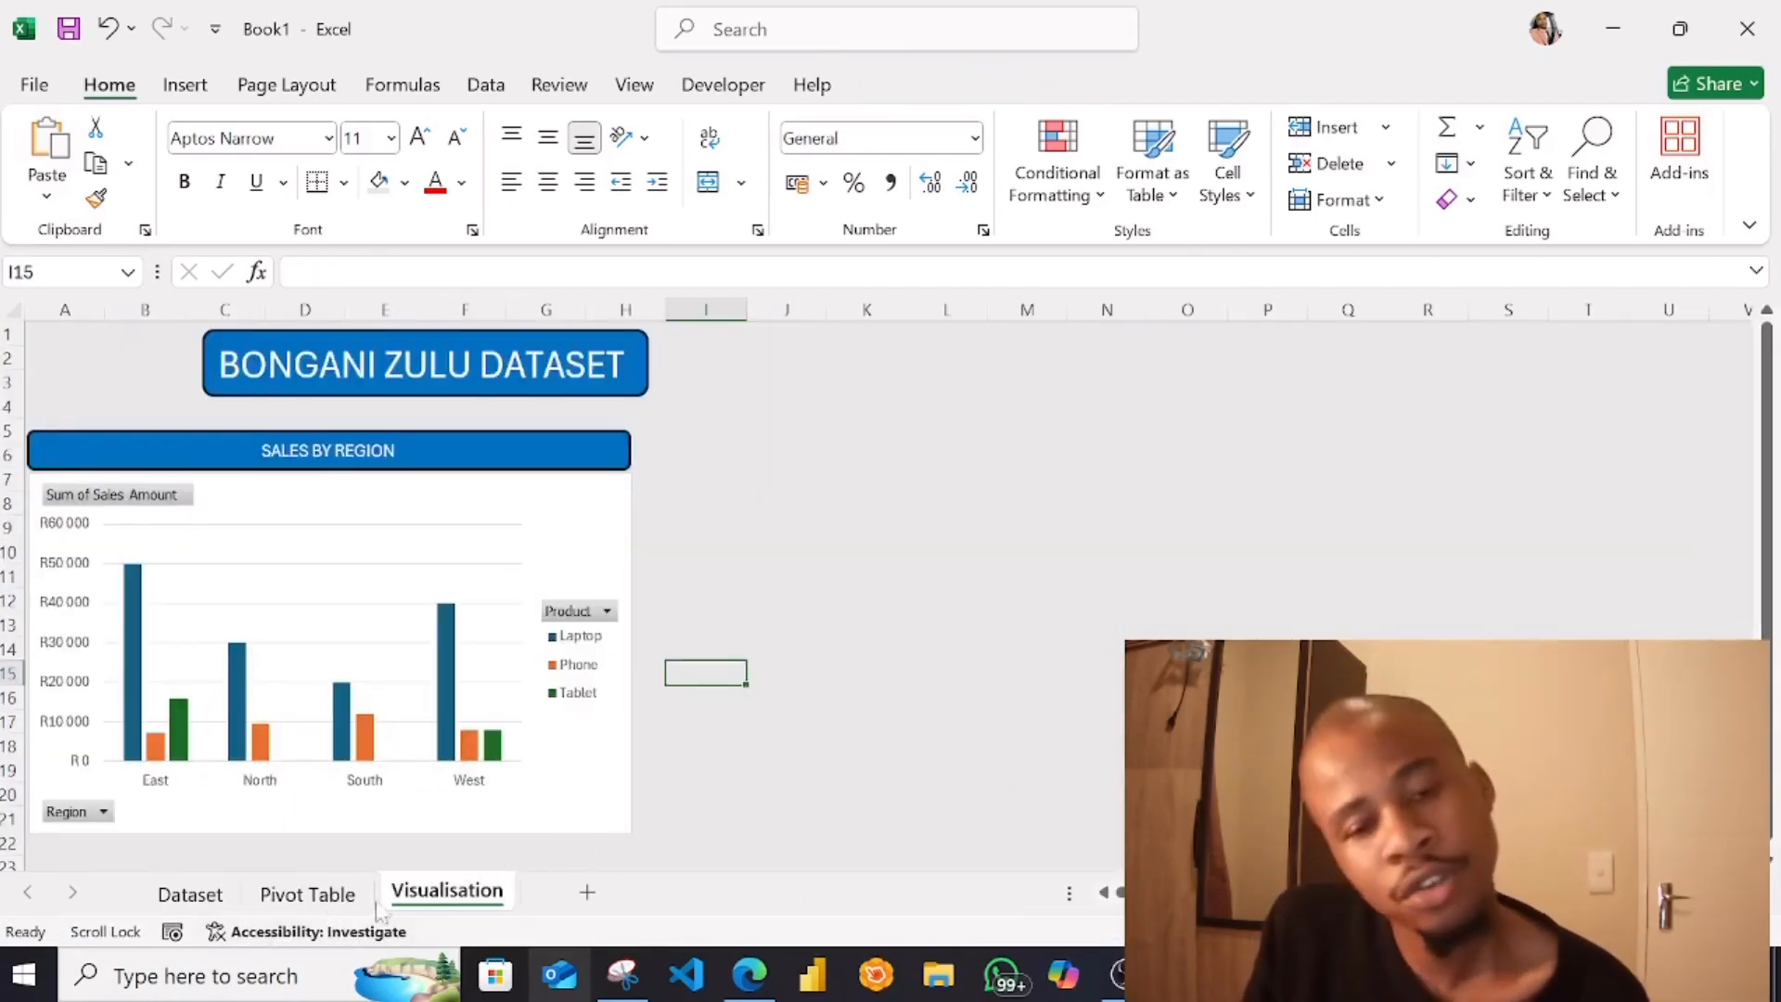
click(316, 894)
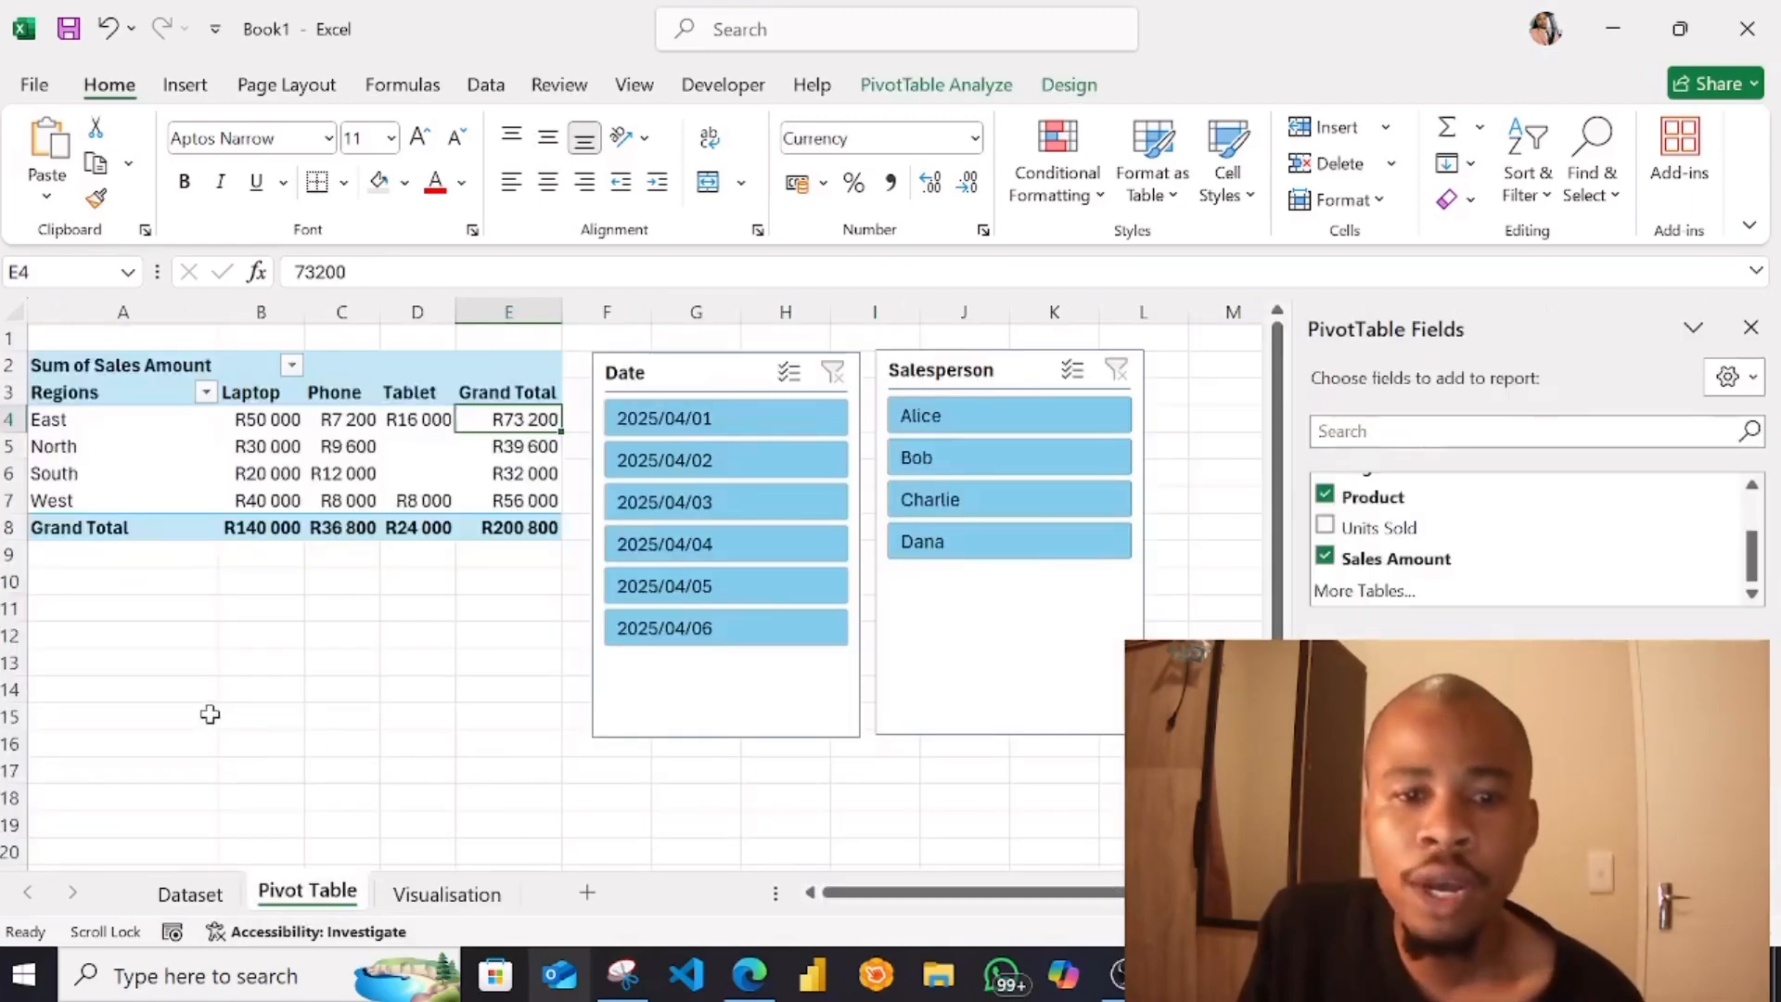
Insert a 2-D Area chart of Sales Amount by Date from those two columns of the table on the Dataset sheet
click(163, 417)
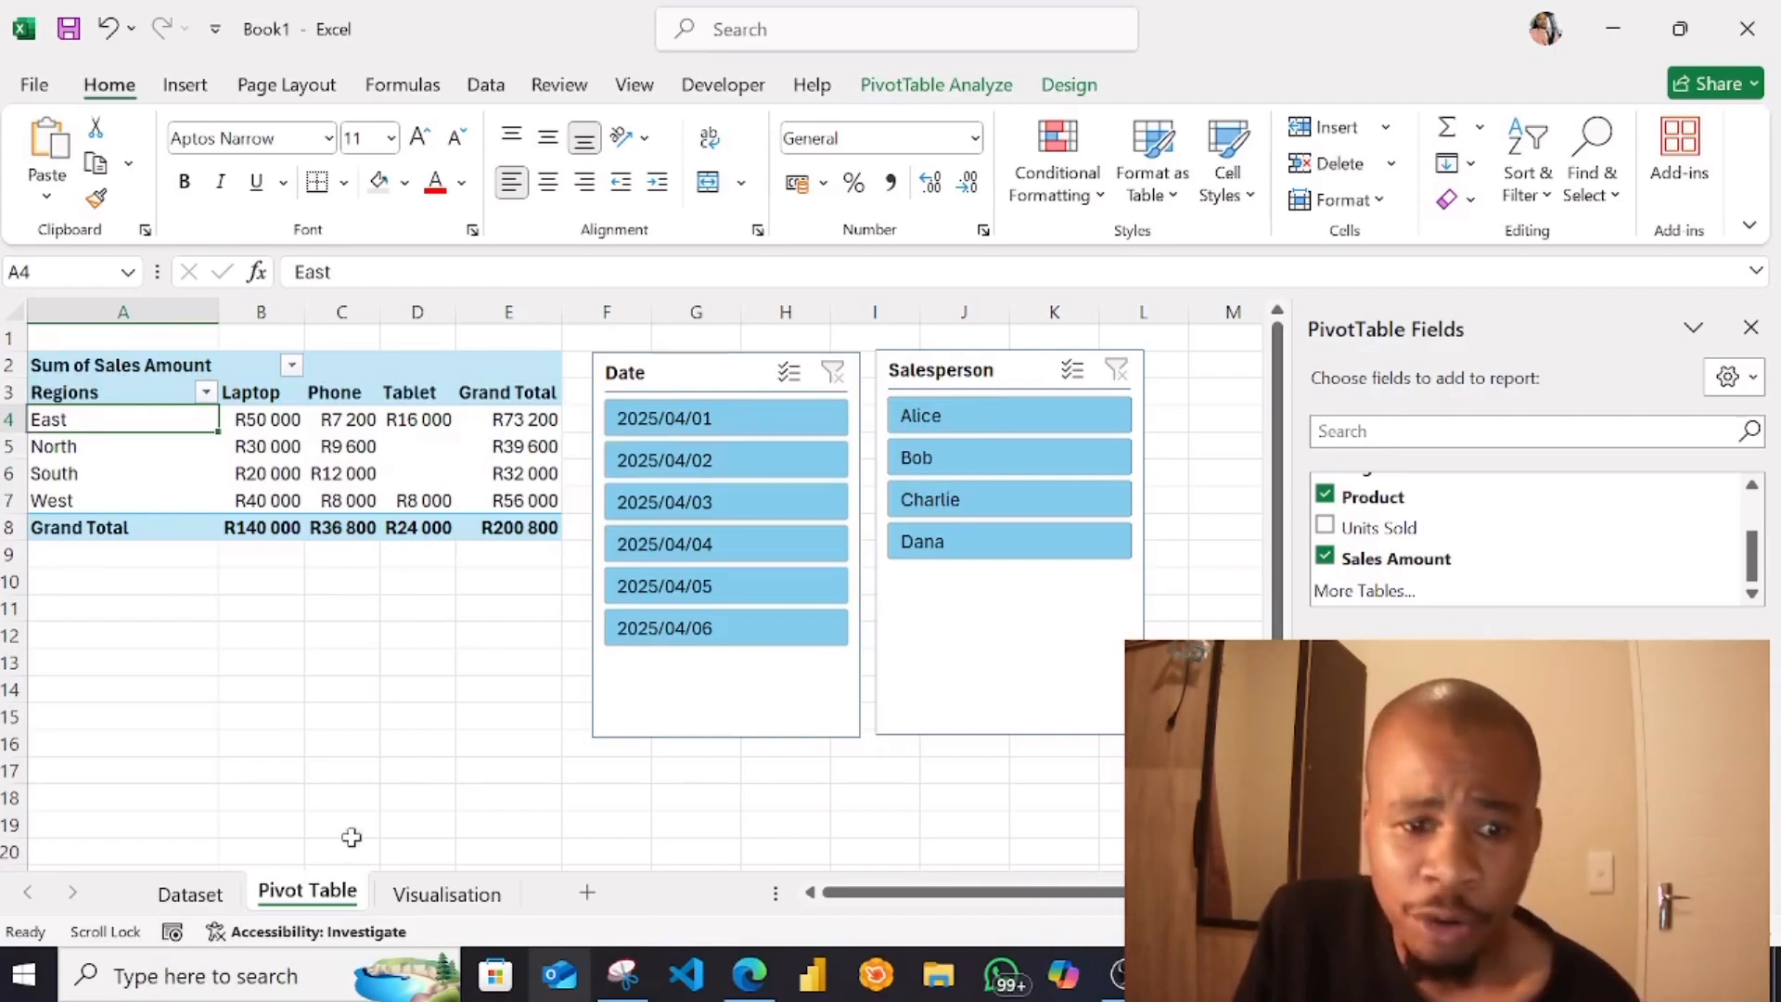
click(219, 902)
click(222, 640)
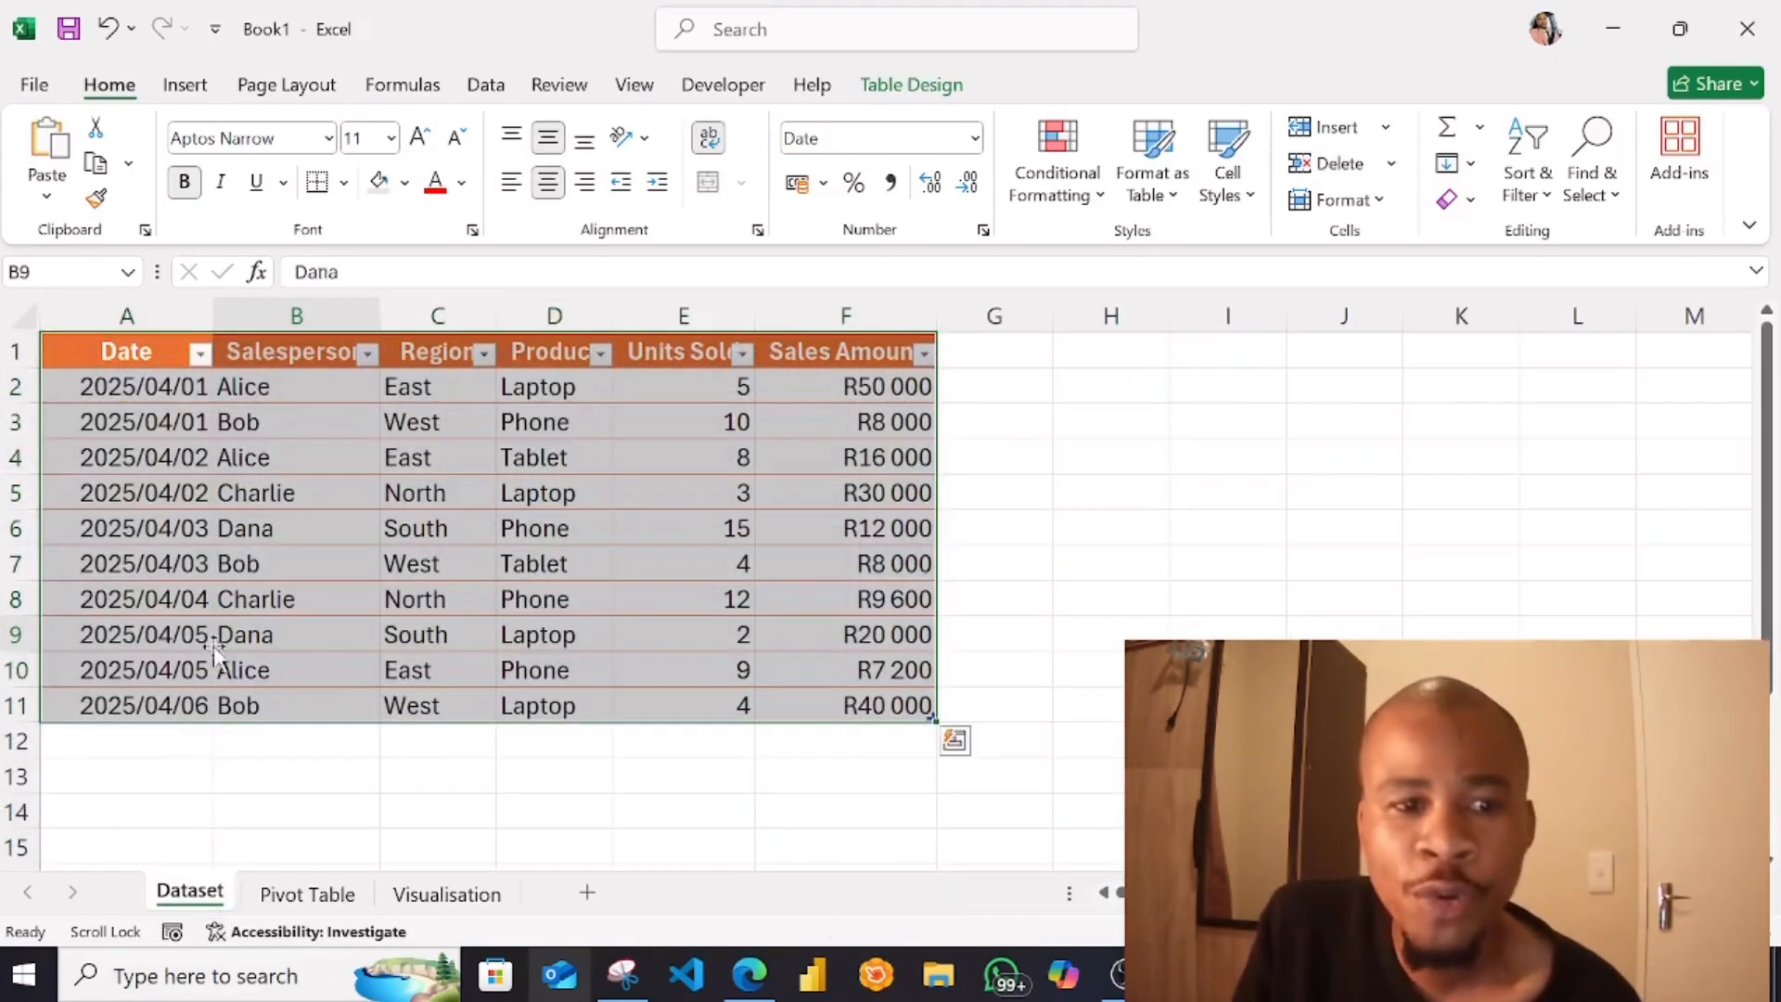
drag(130, 359, 124, 681)
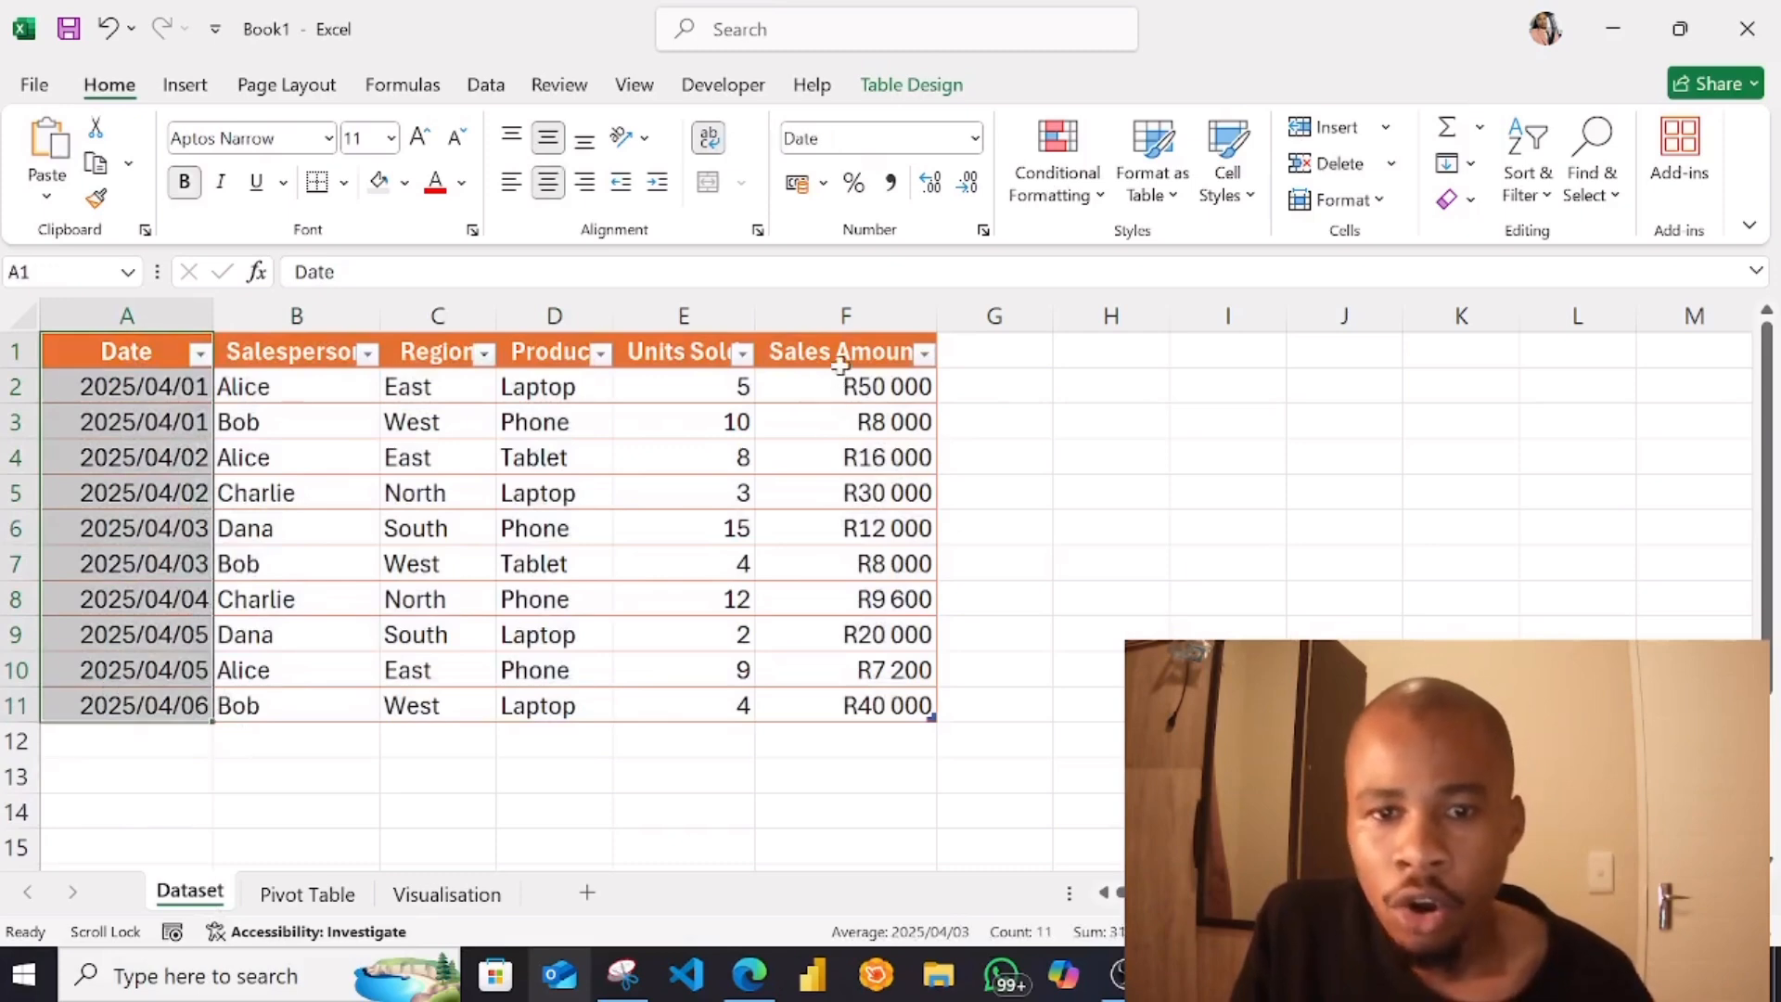
drag(842, 350, 832, 701)
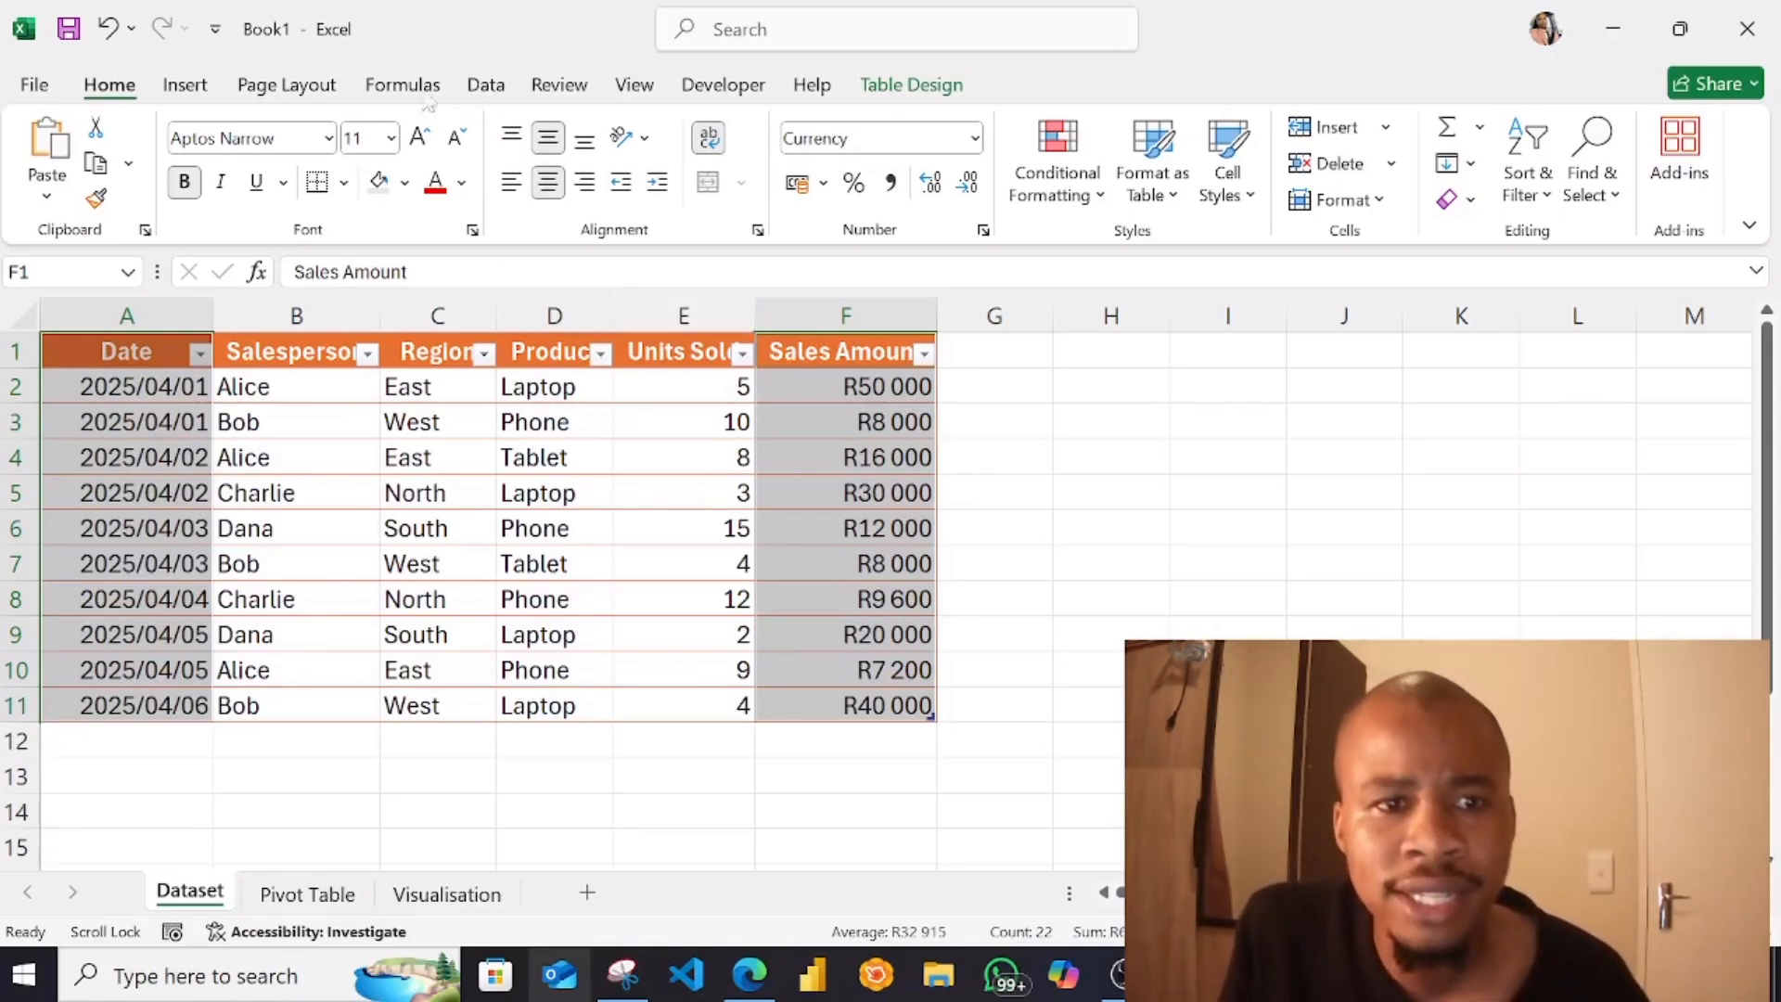
click(186, 88)
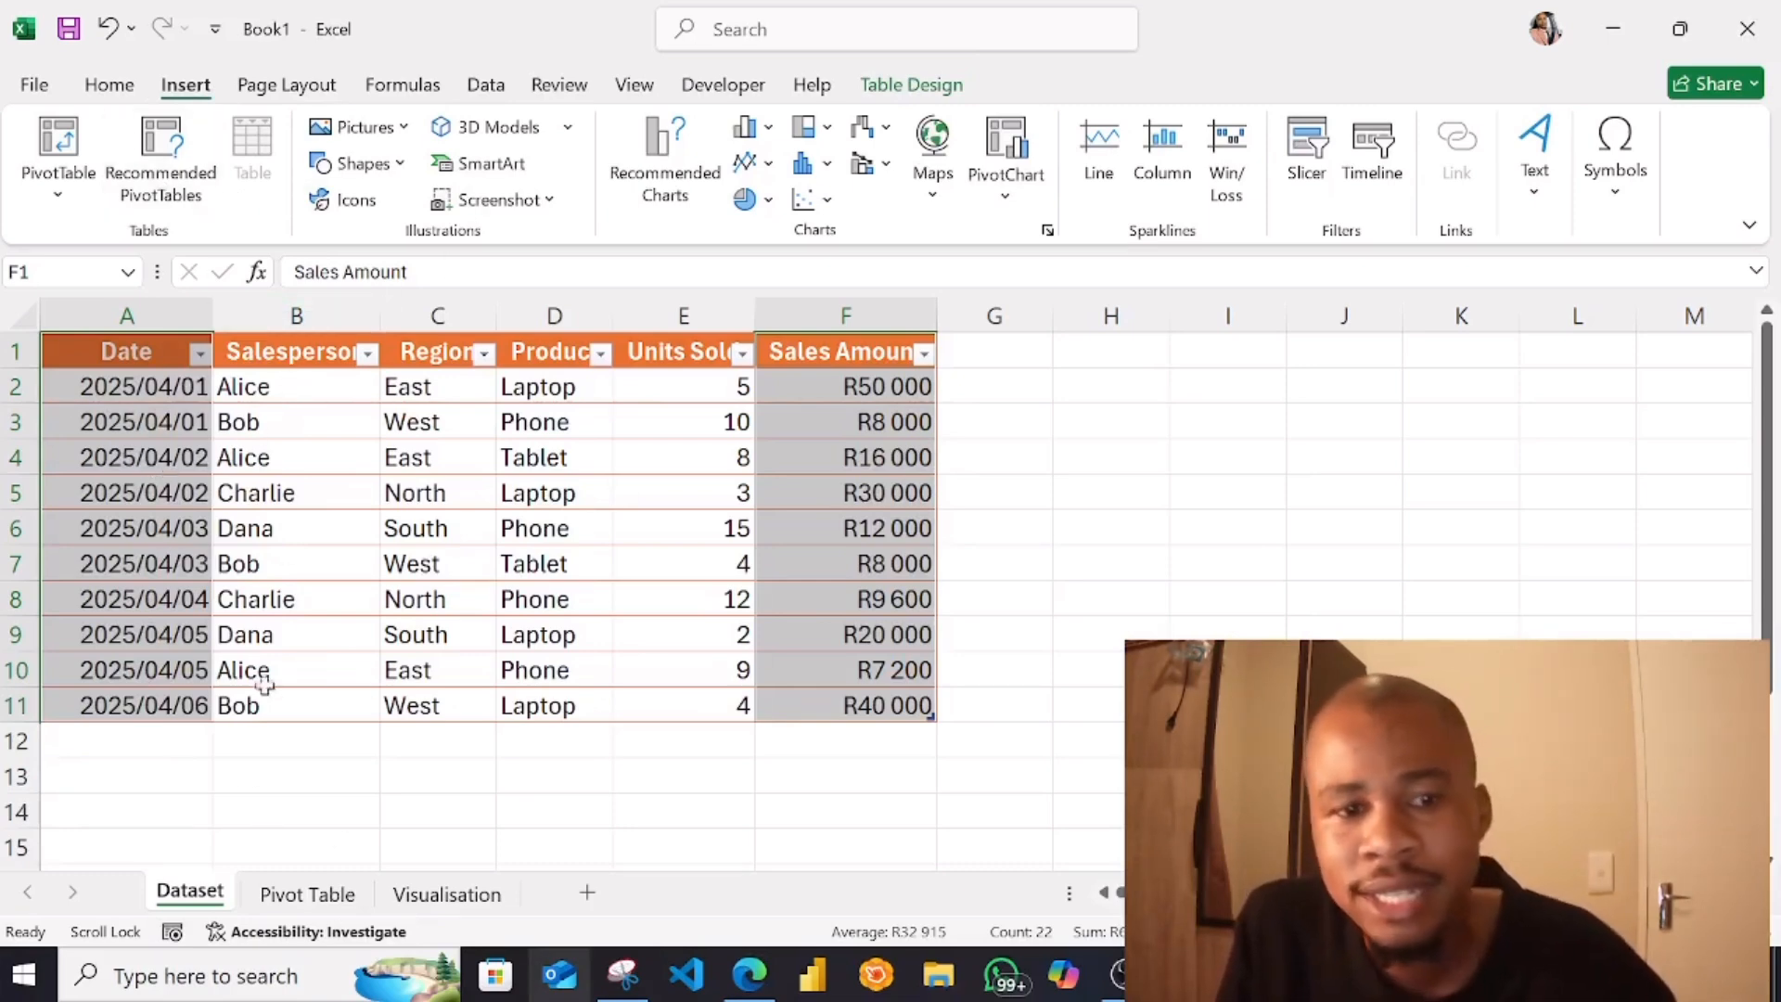
click(661, 186)
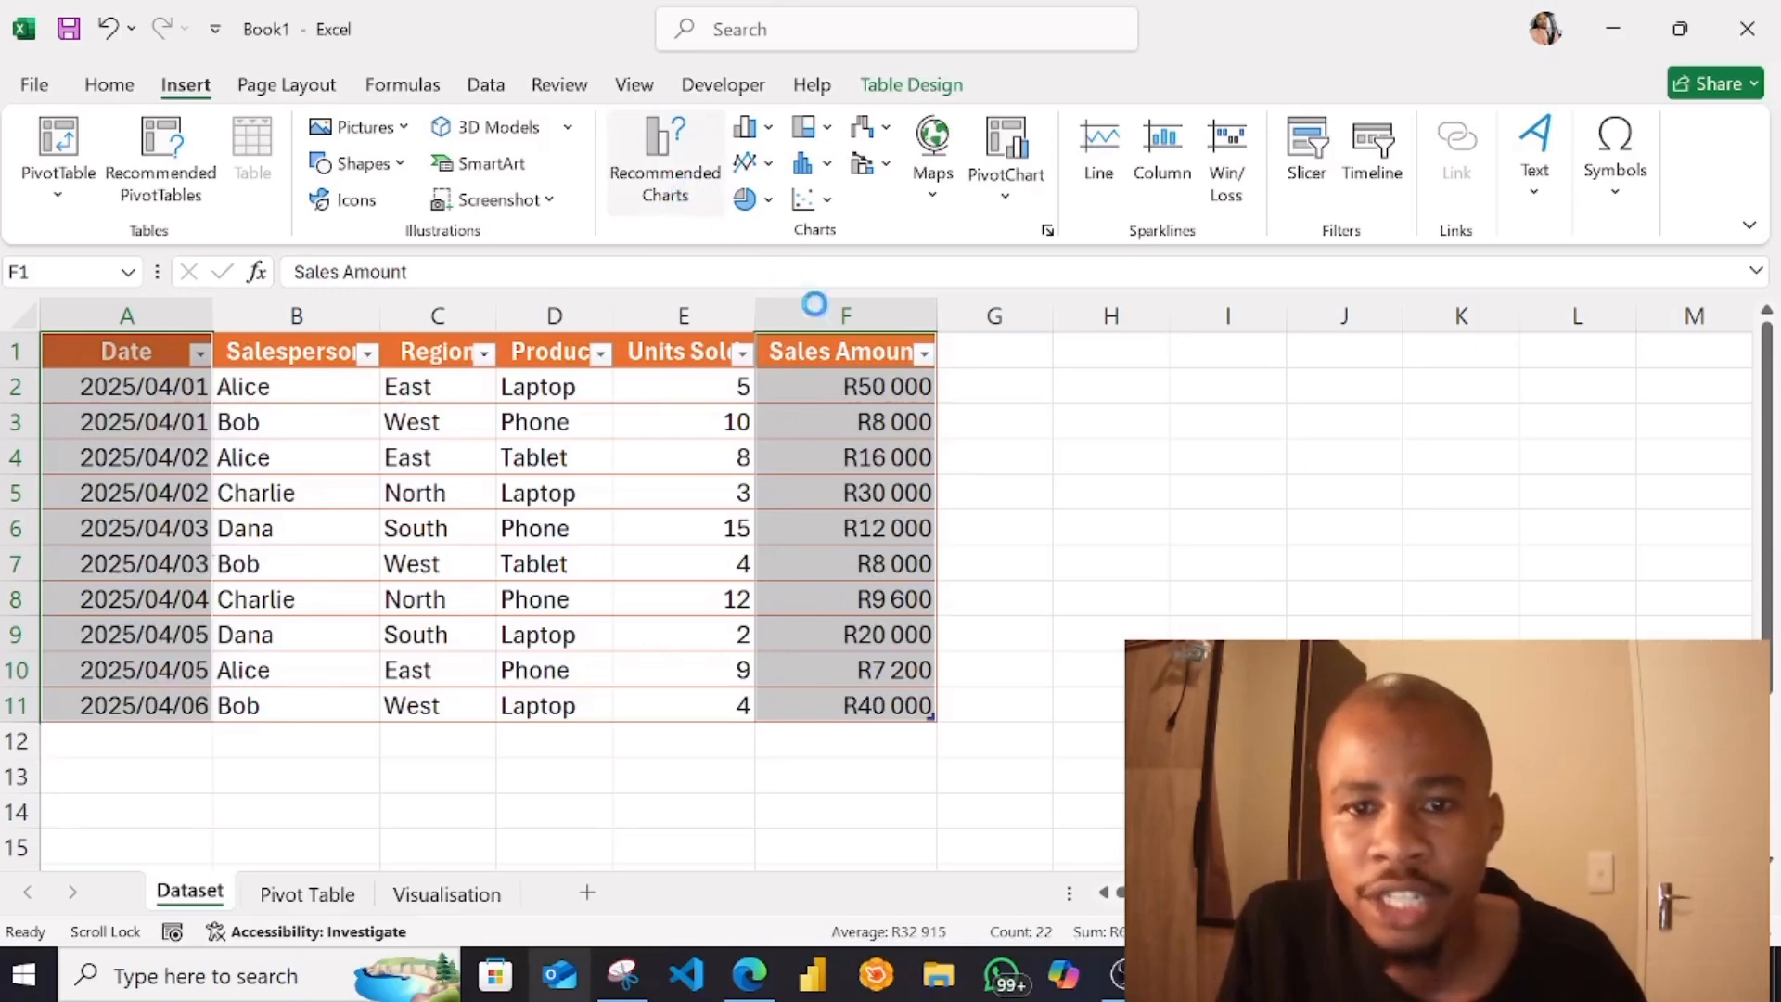
click(1296, 74)
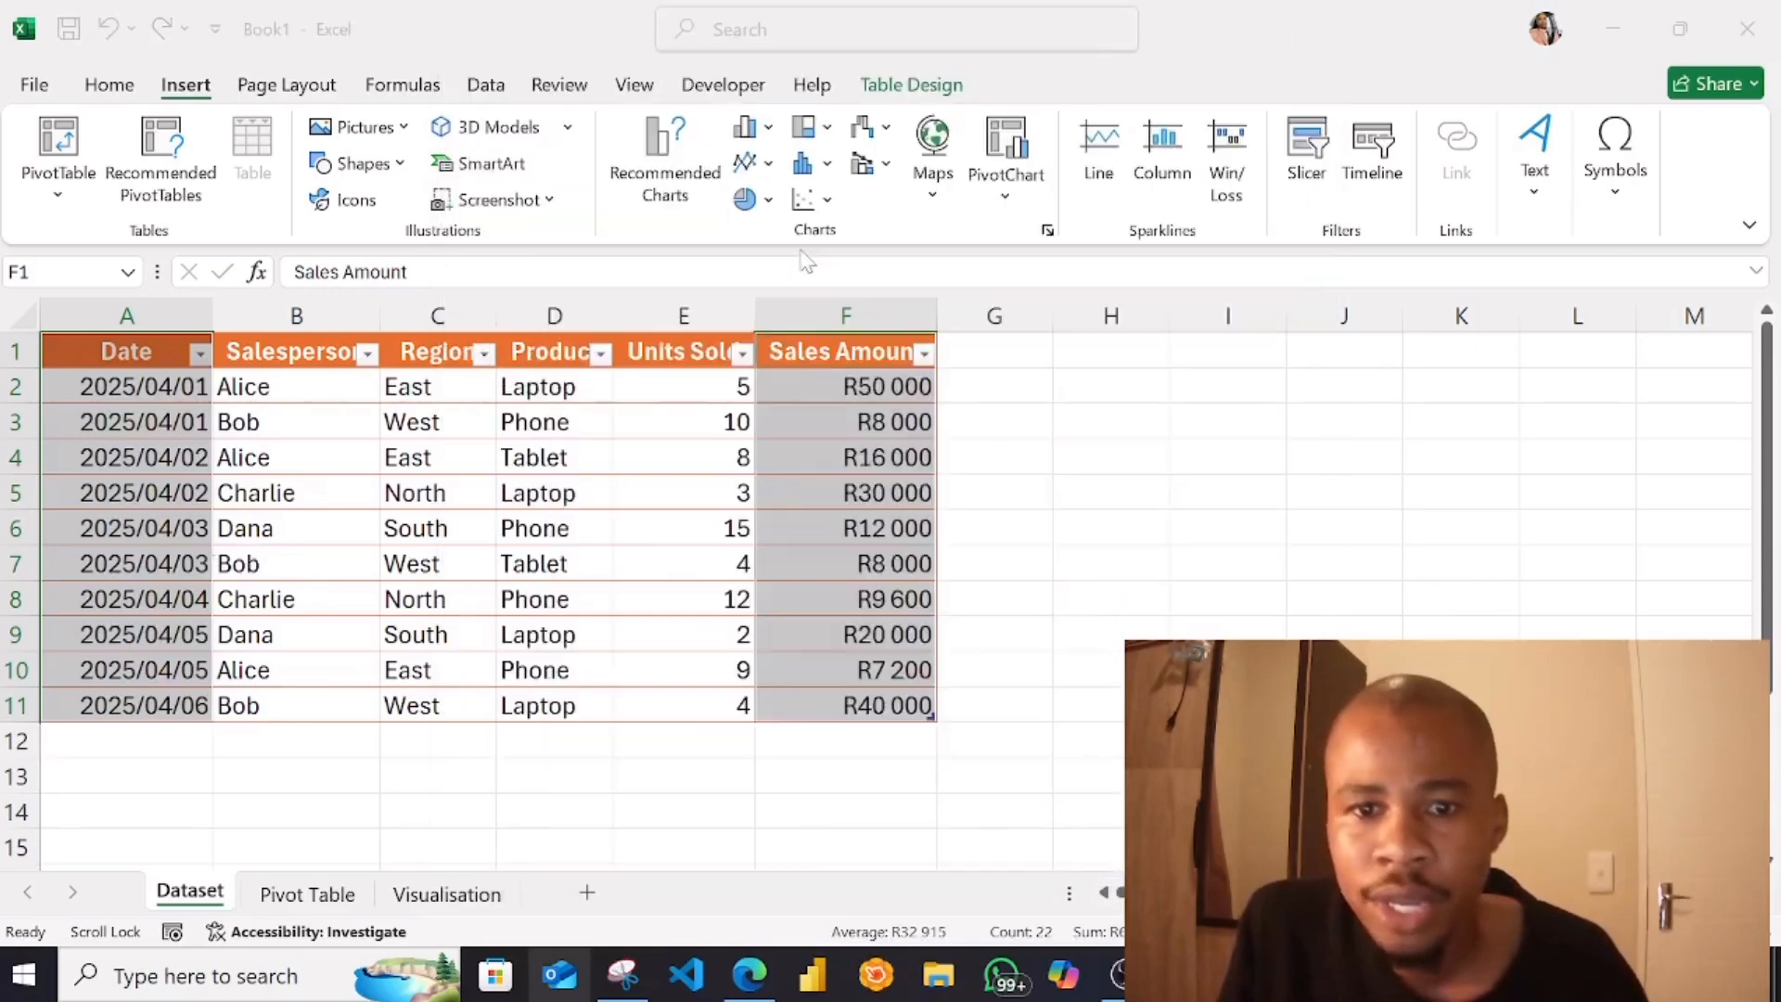
click(768, 167)
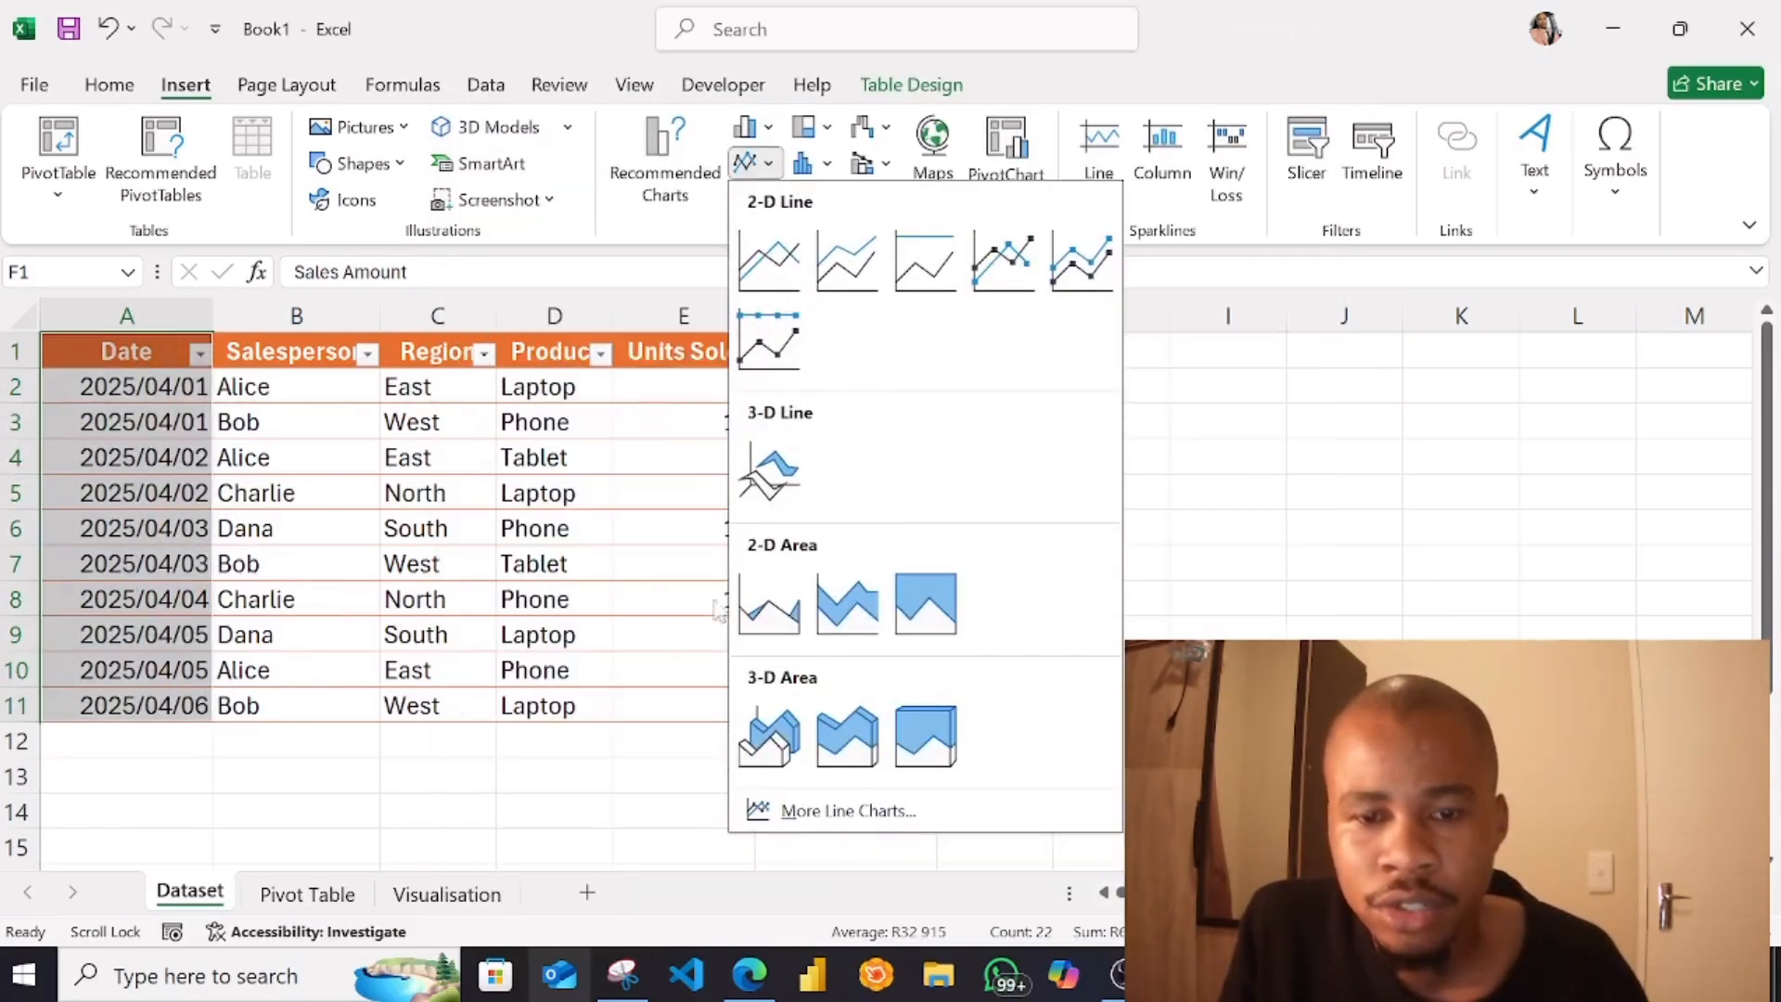
click(773, 614)
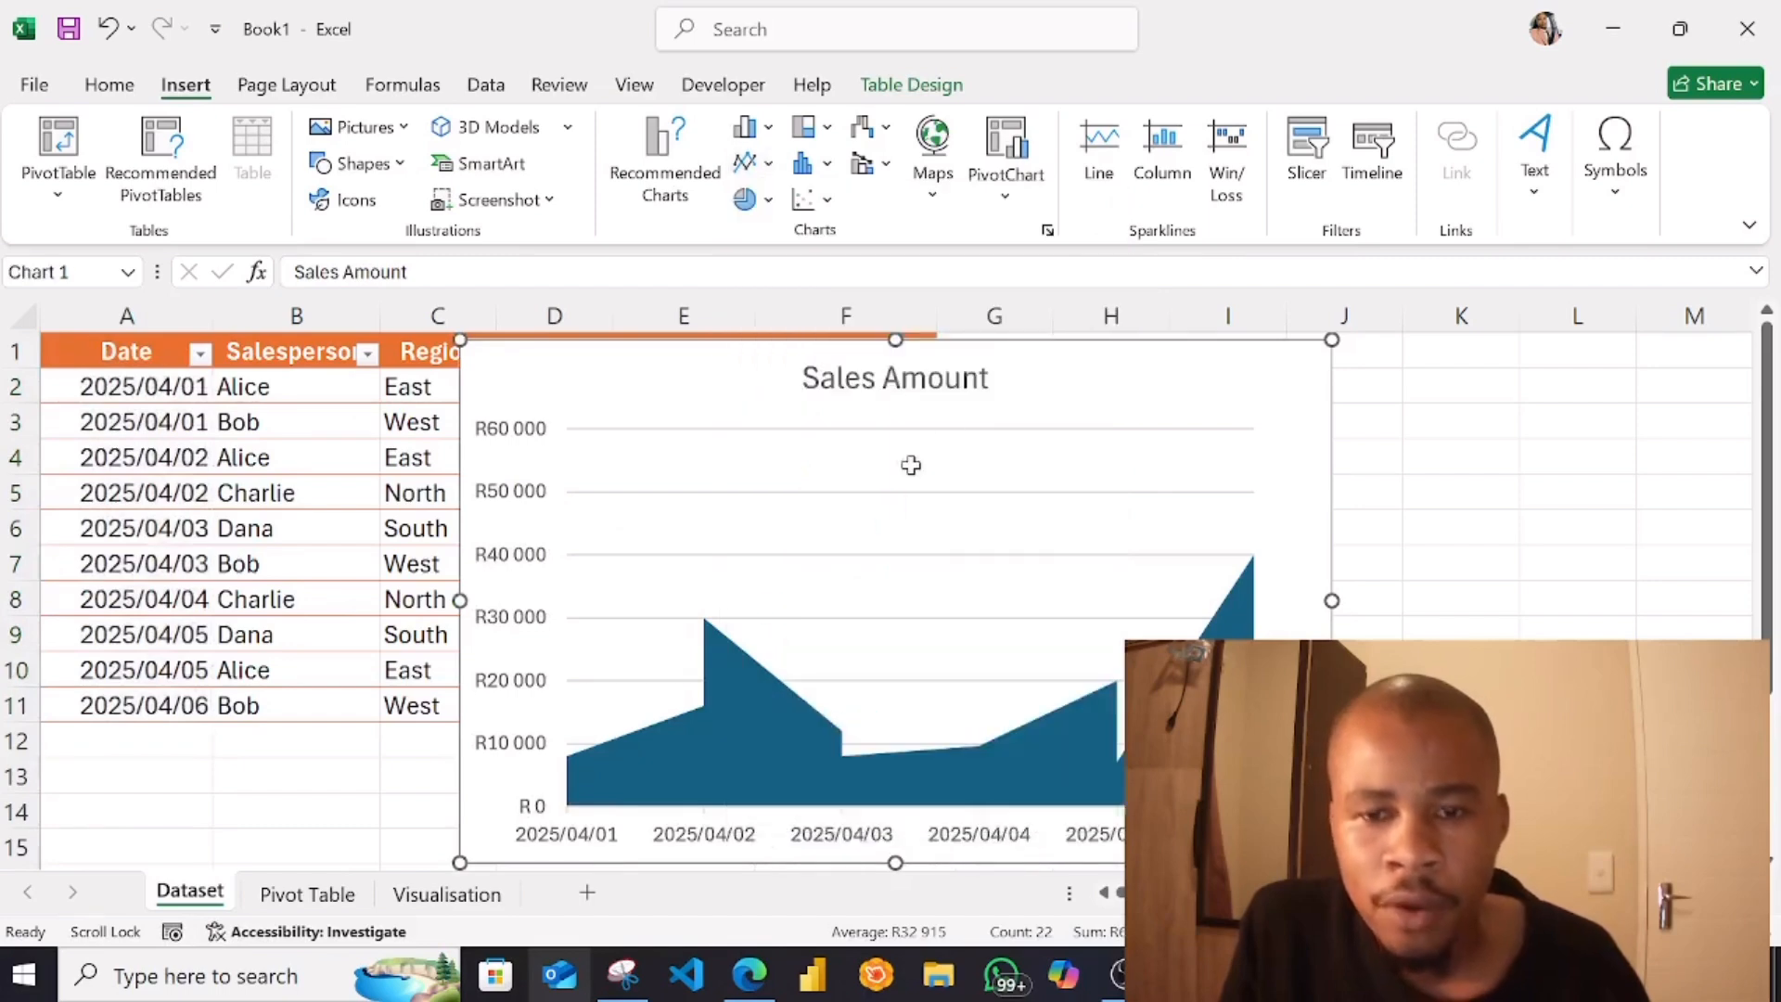
Move the area chart to the Visualisation sheet as an embedded object
right_click(1108, 371)
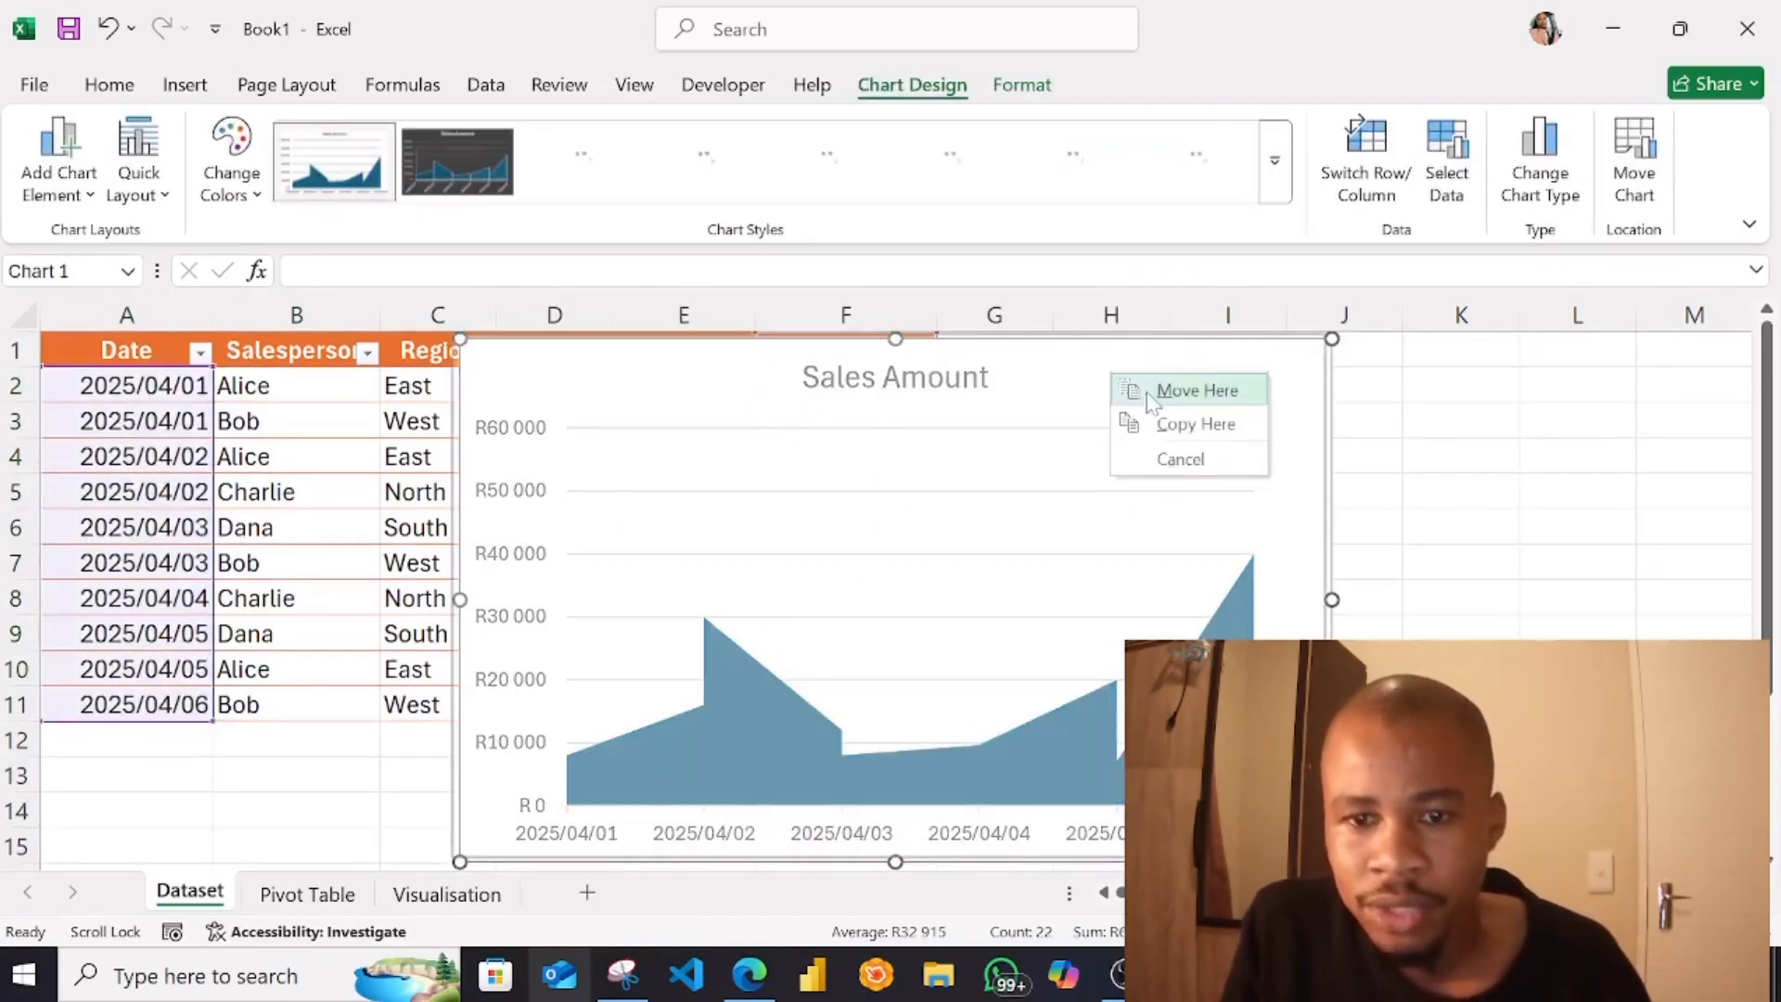
click(1197, 391)
click(1456, 490)
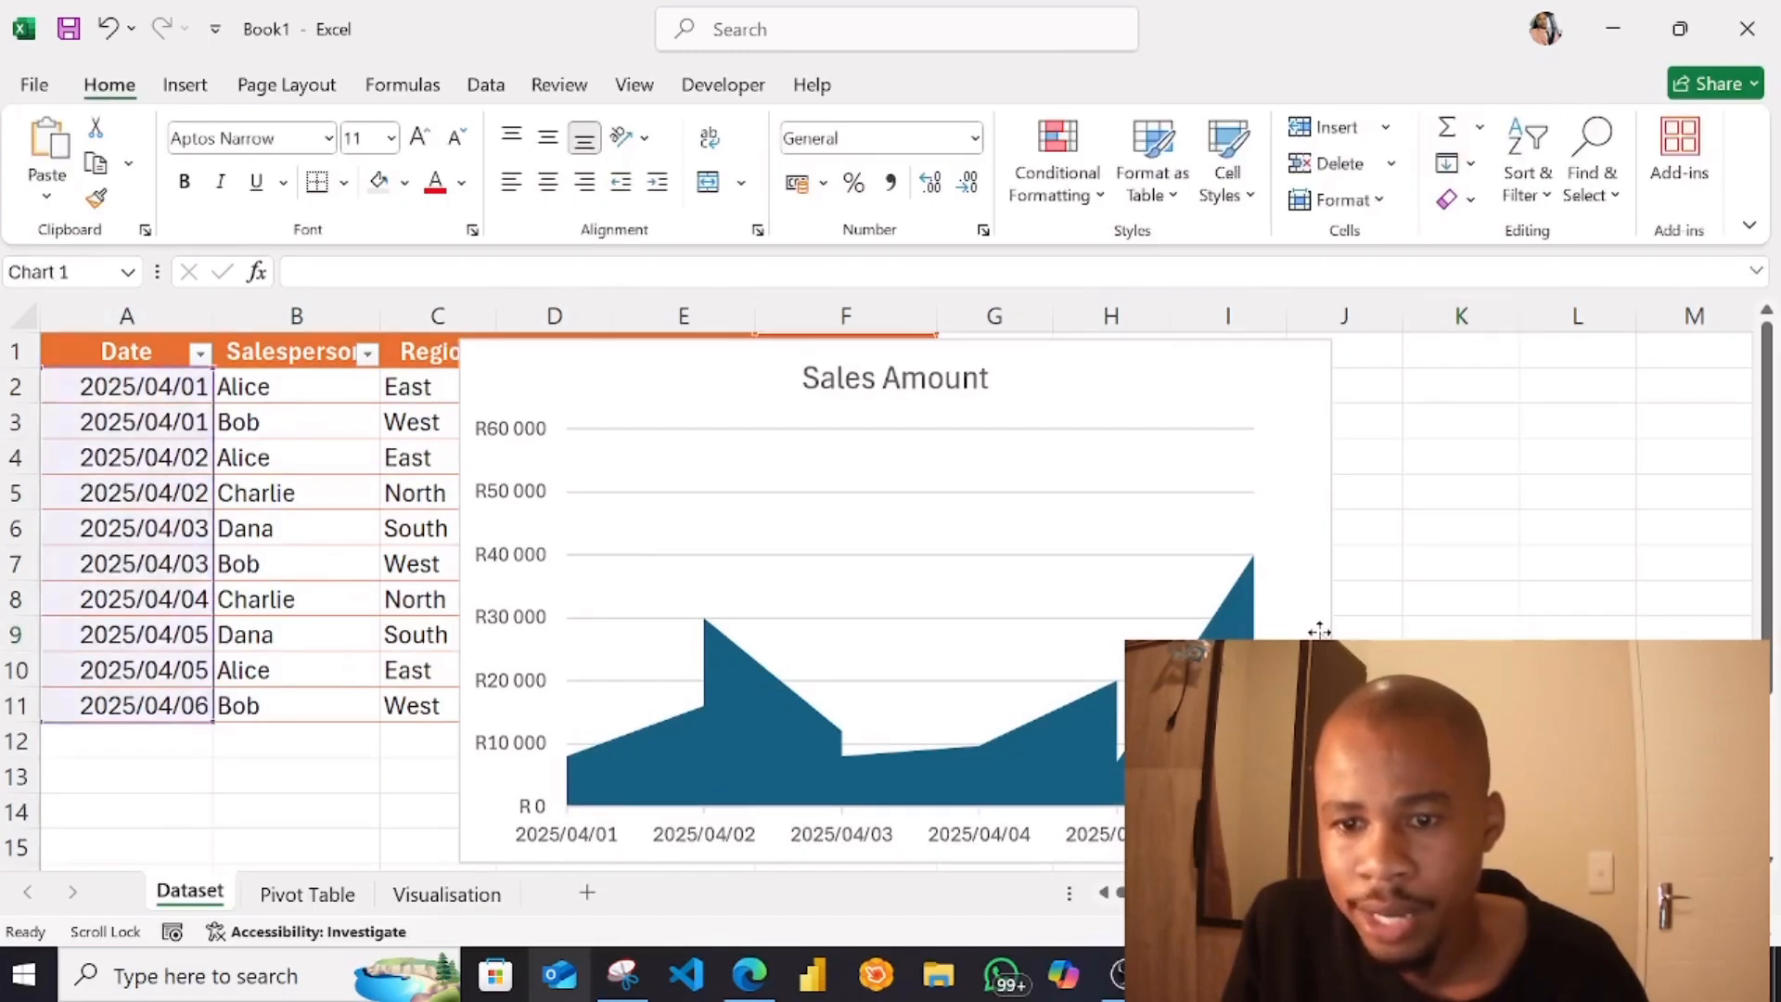
right_click(1319, 631)
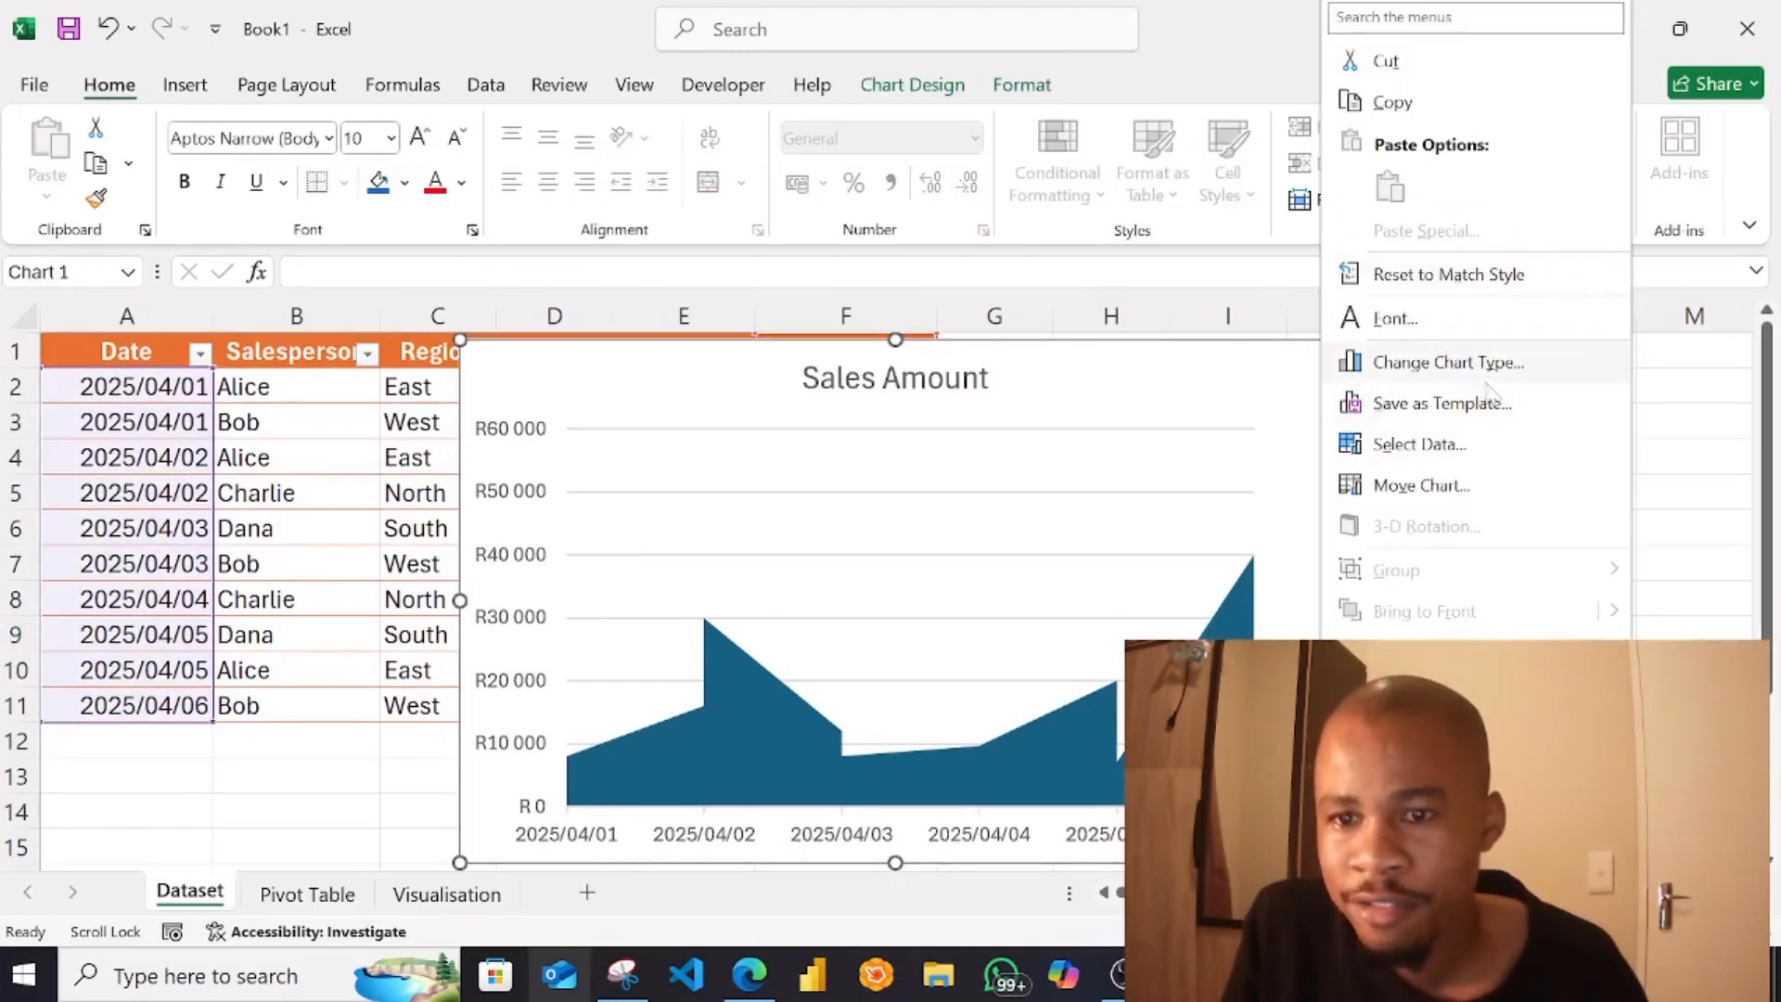
click(1449, 489)
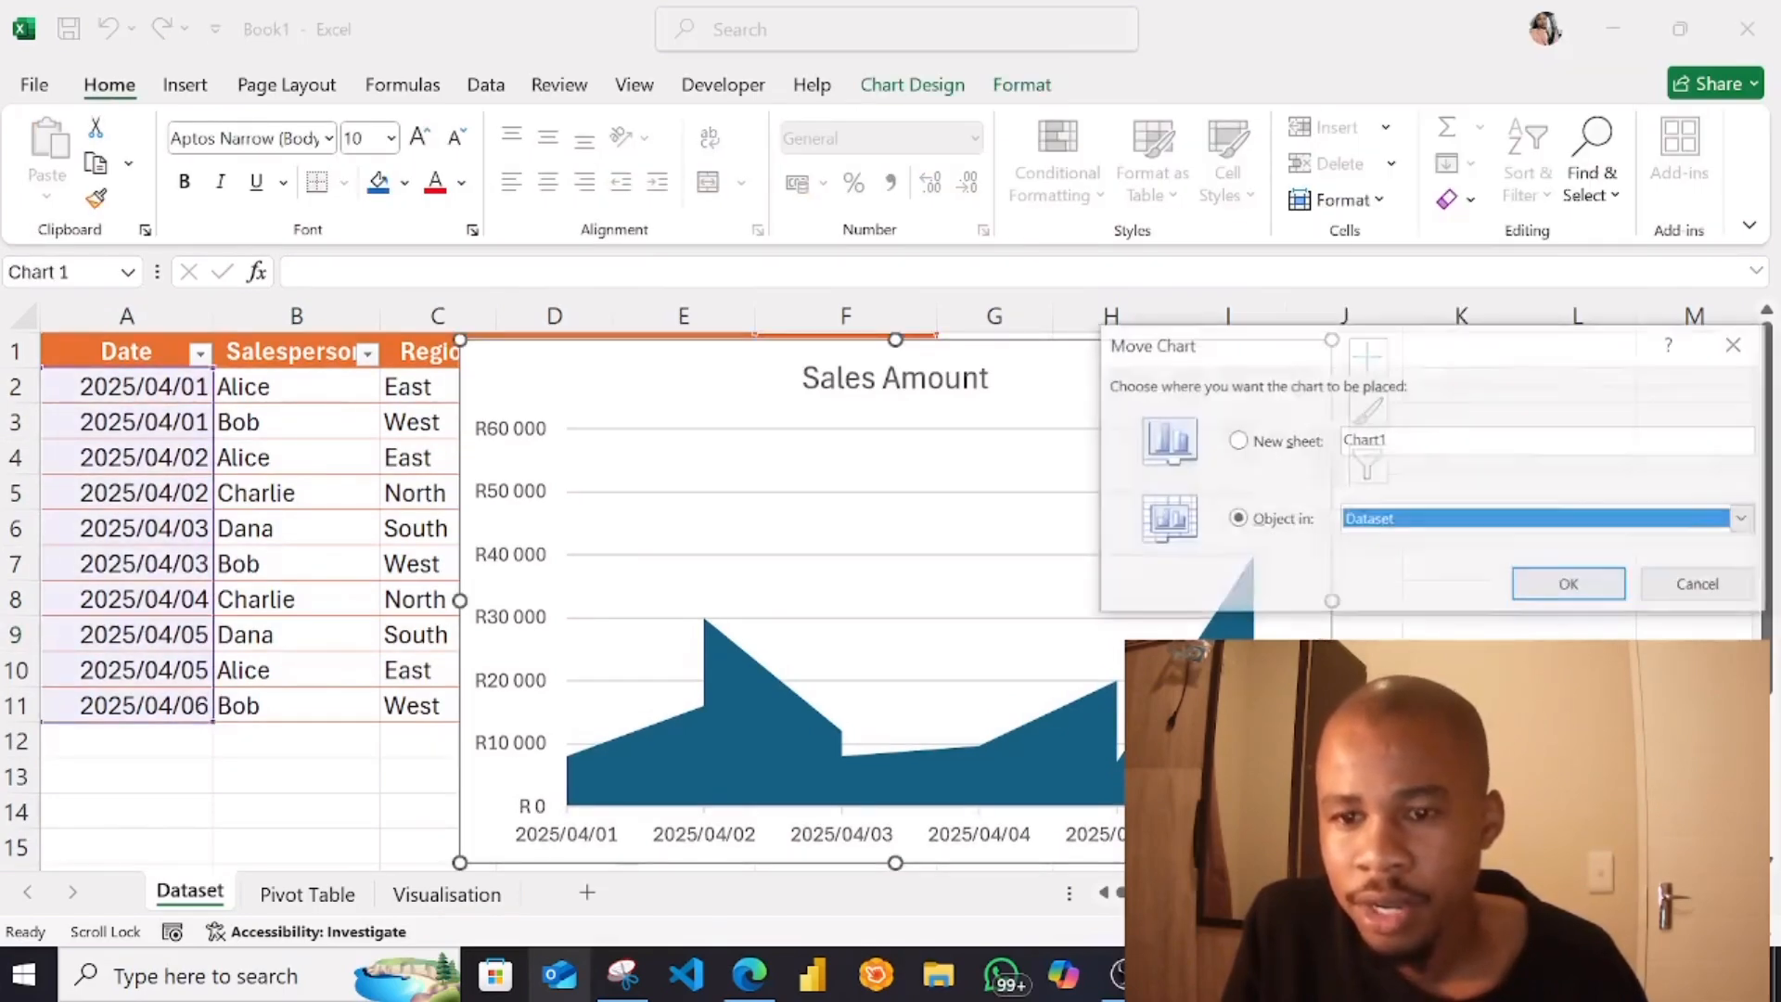
click(1447, 517)
click(1428, 585)
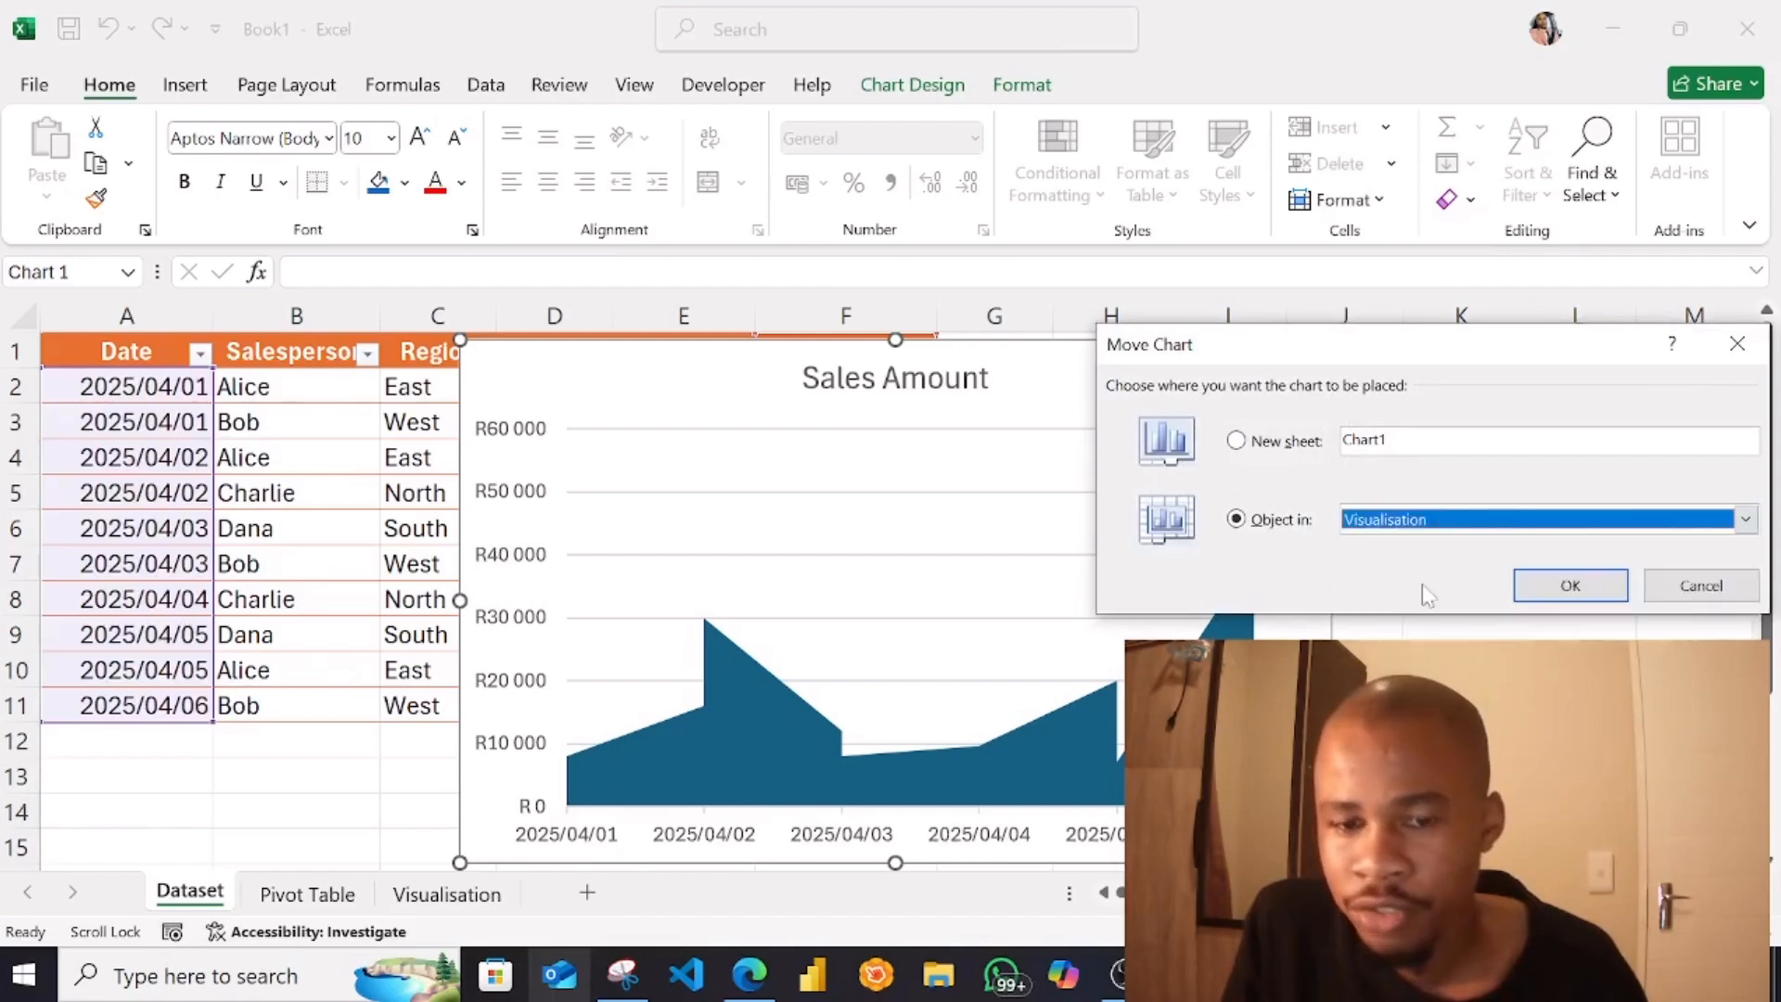
click(1544, 585)
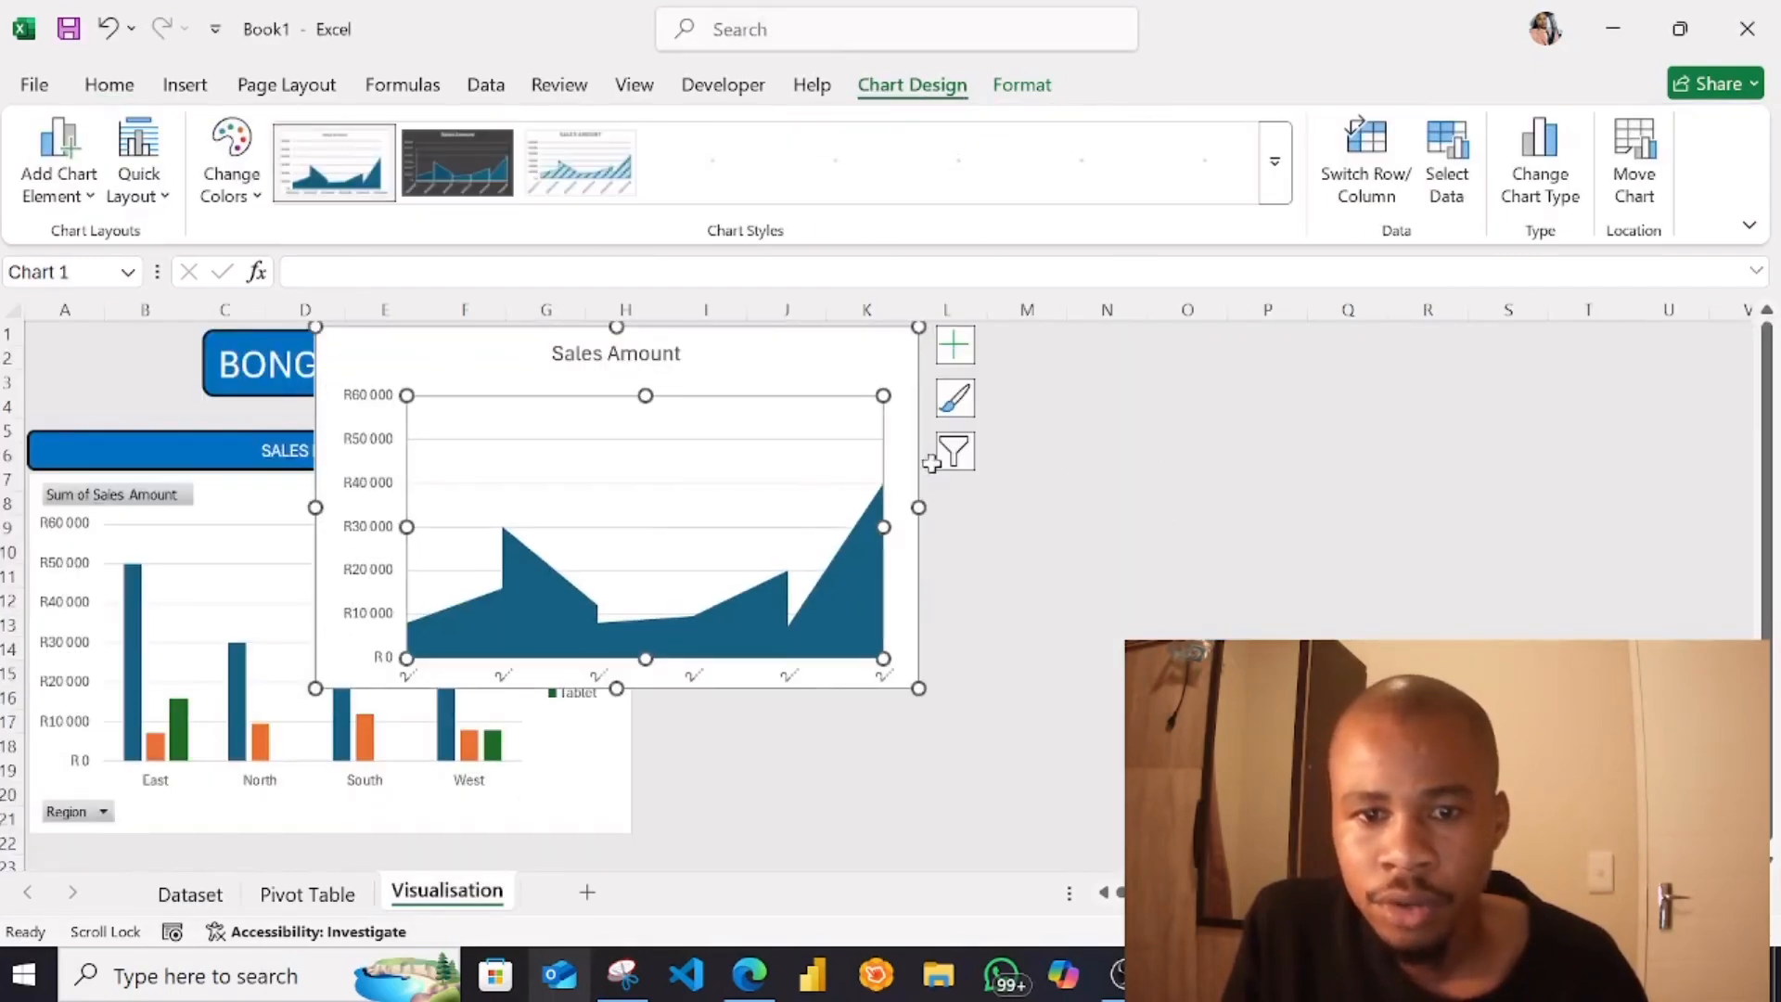
Undo the last shift of the area chart's plot area and place the chart beside the region chart, with their lower edges level
click(1090, 534)
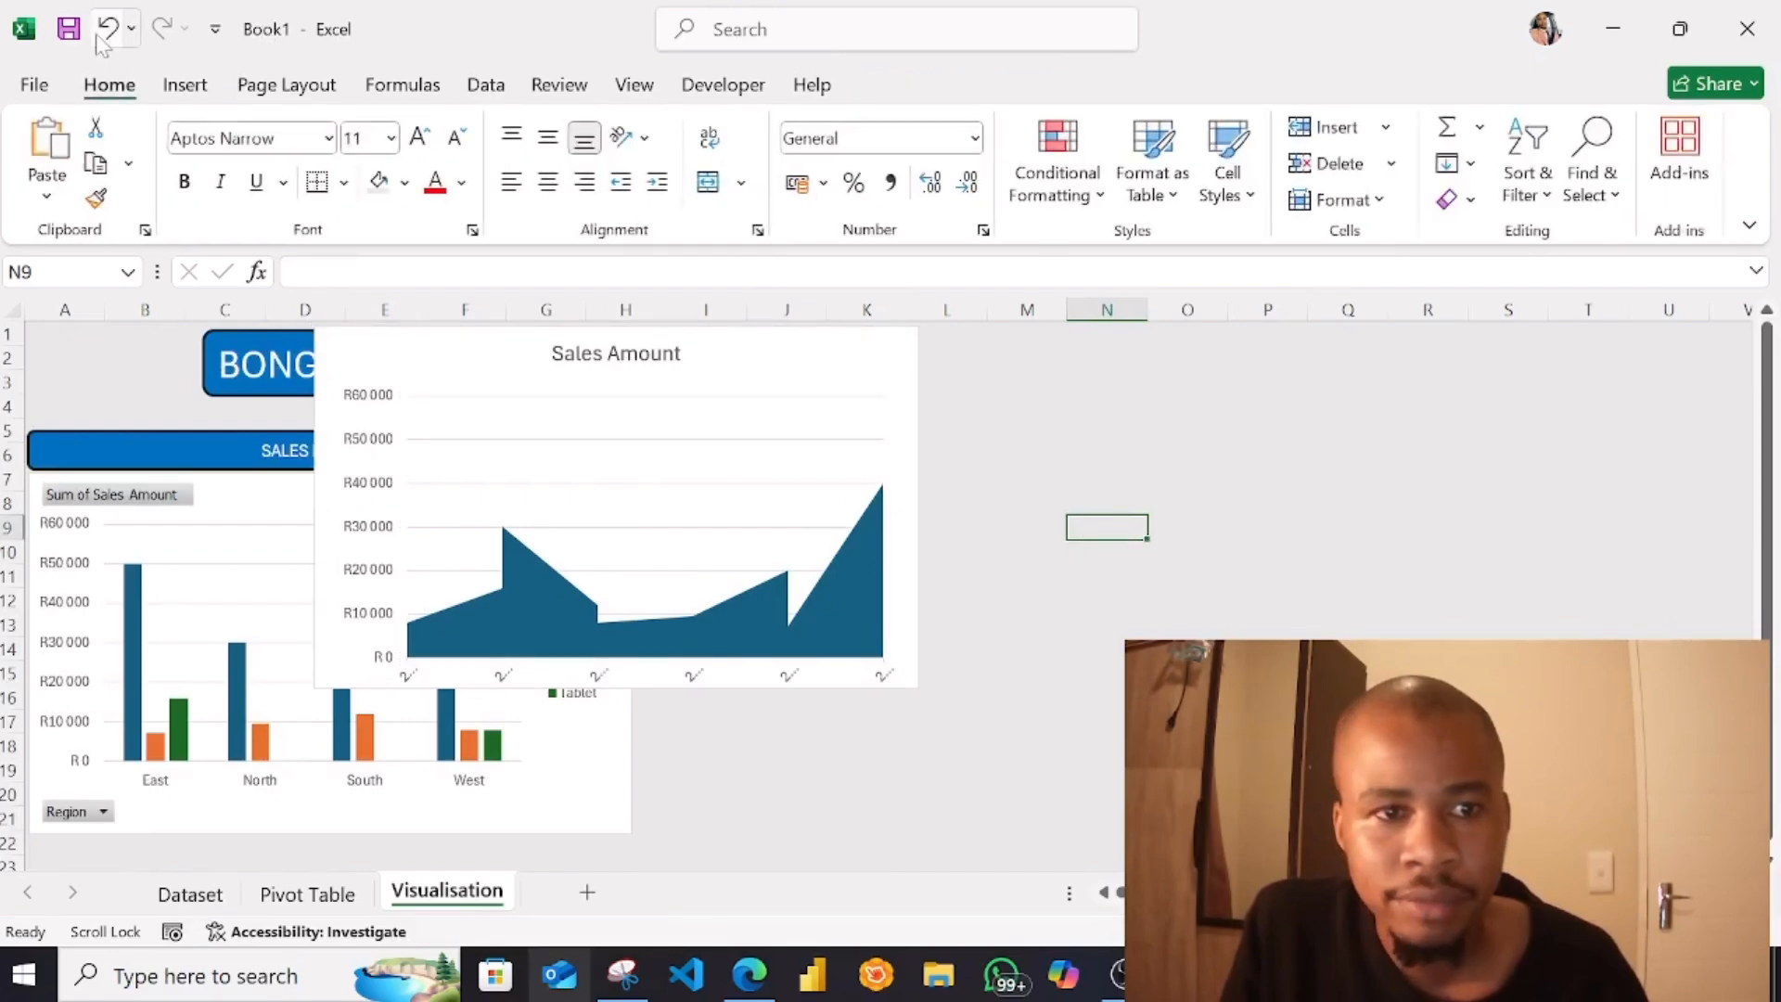
click(710, 357)
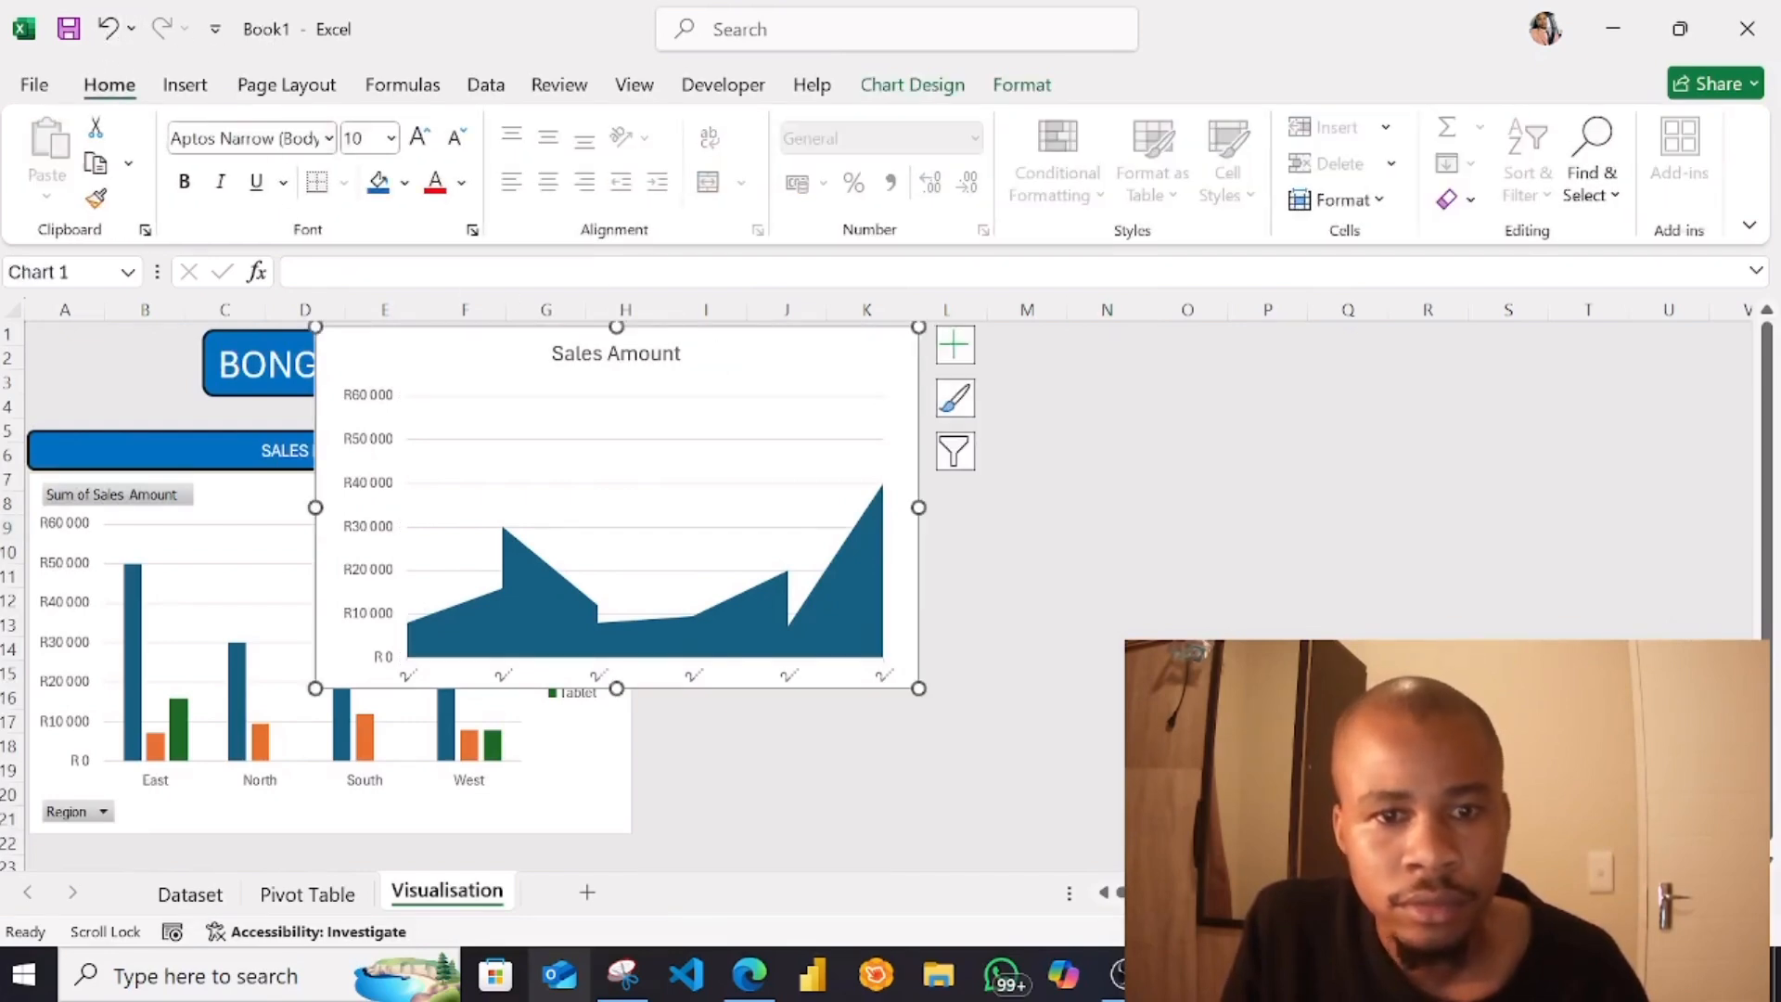
click(109, 29)
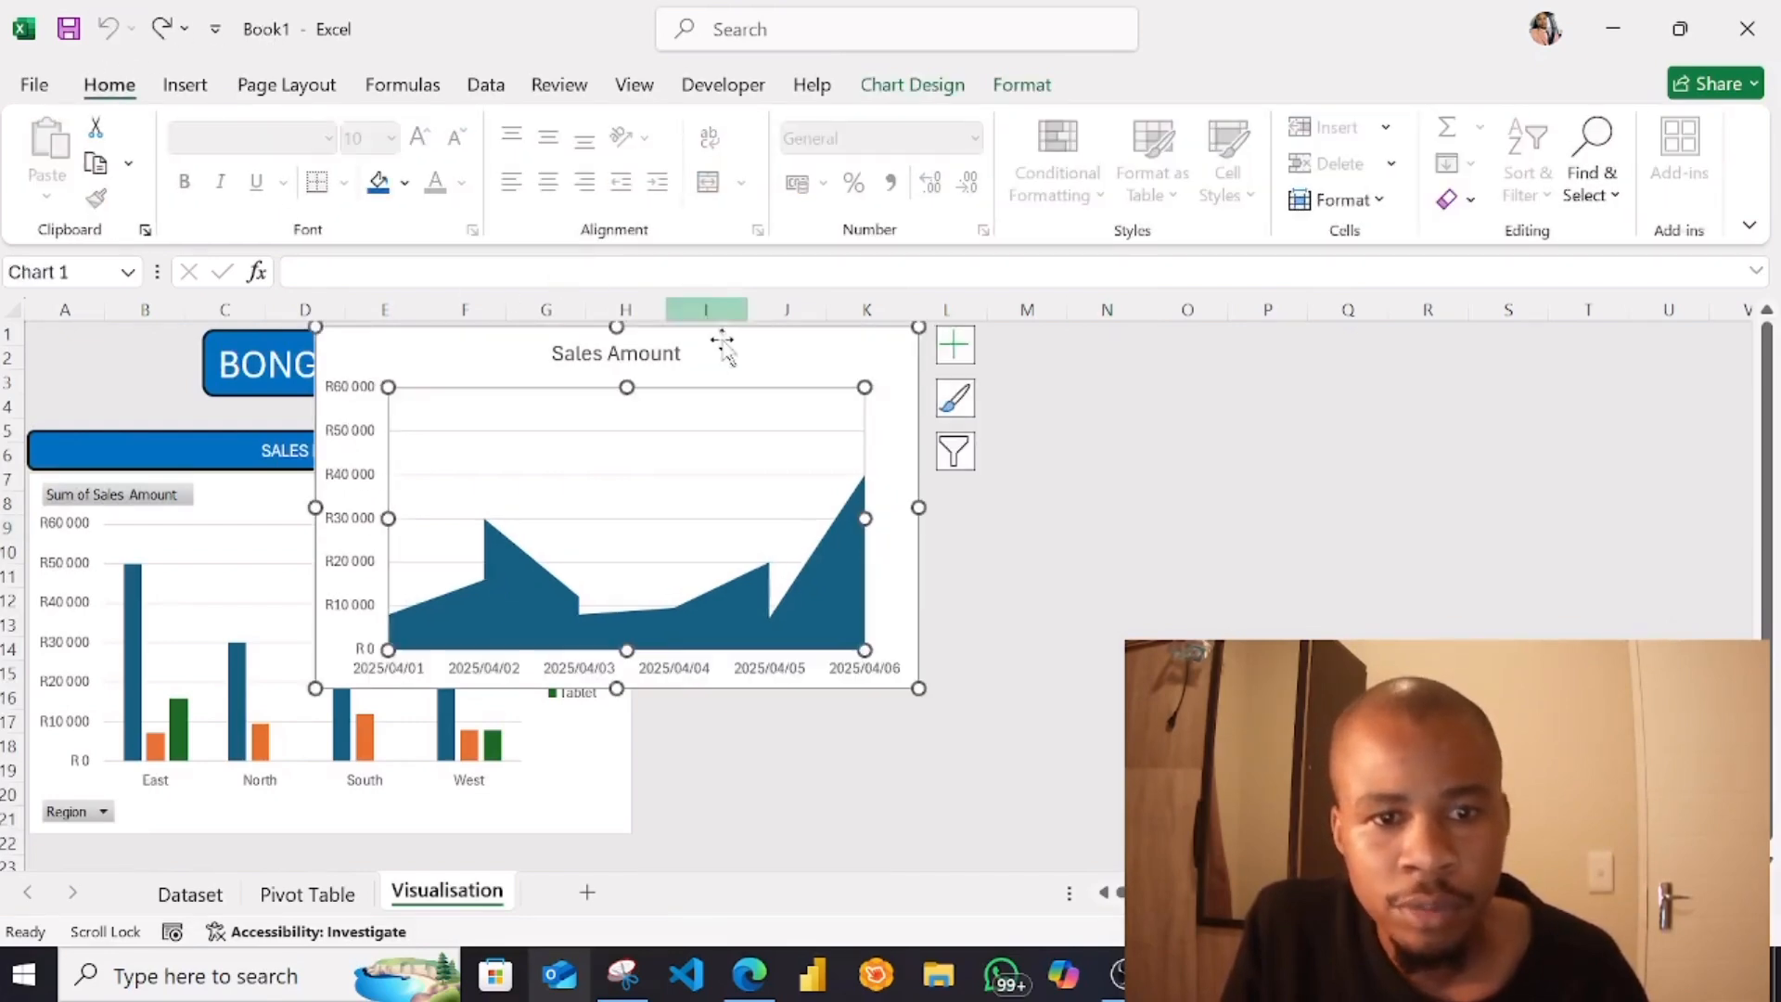
drag(763, 362, 1119, 504)
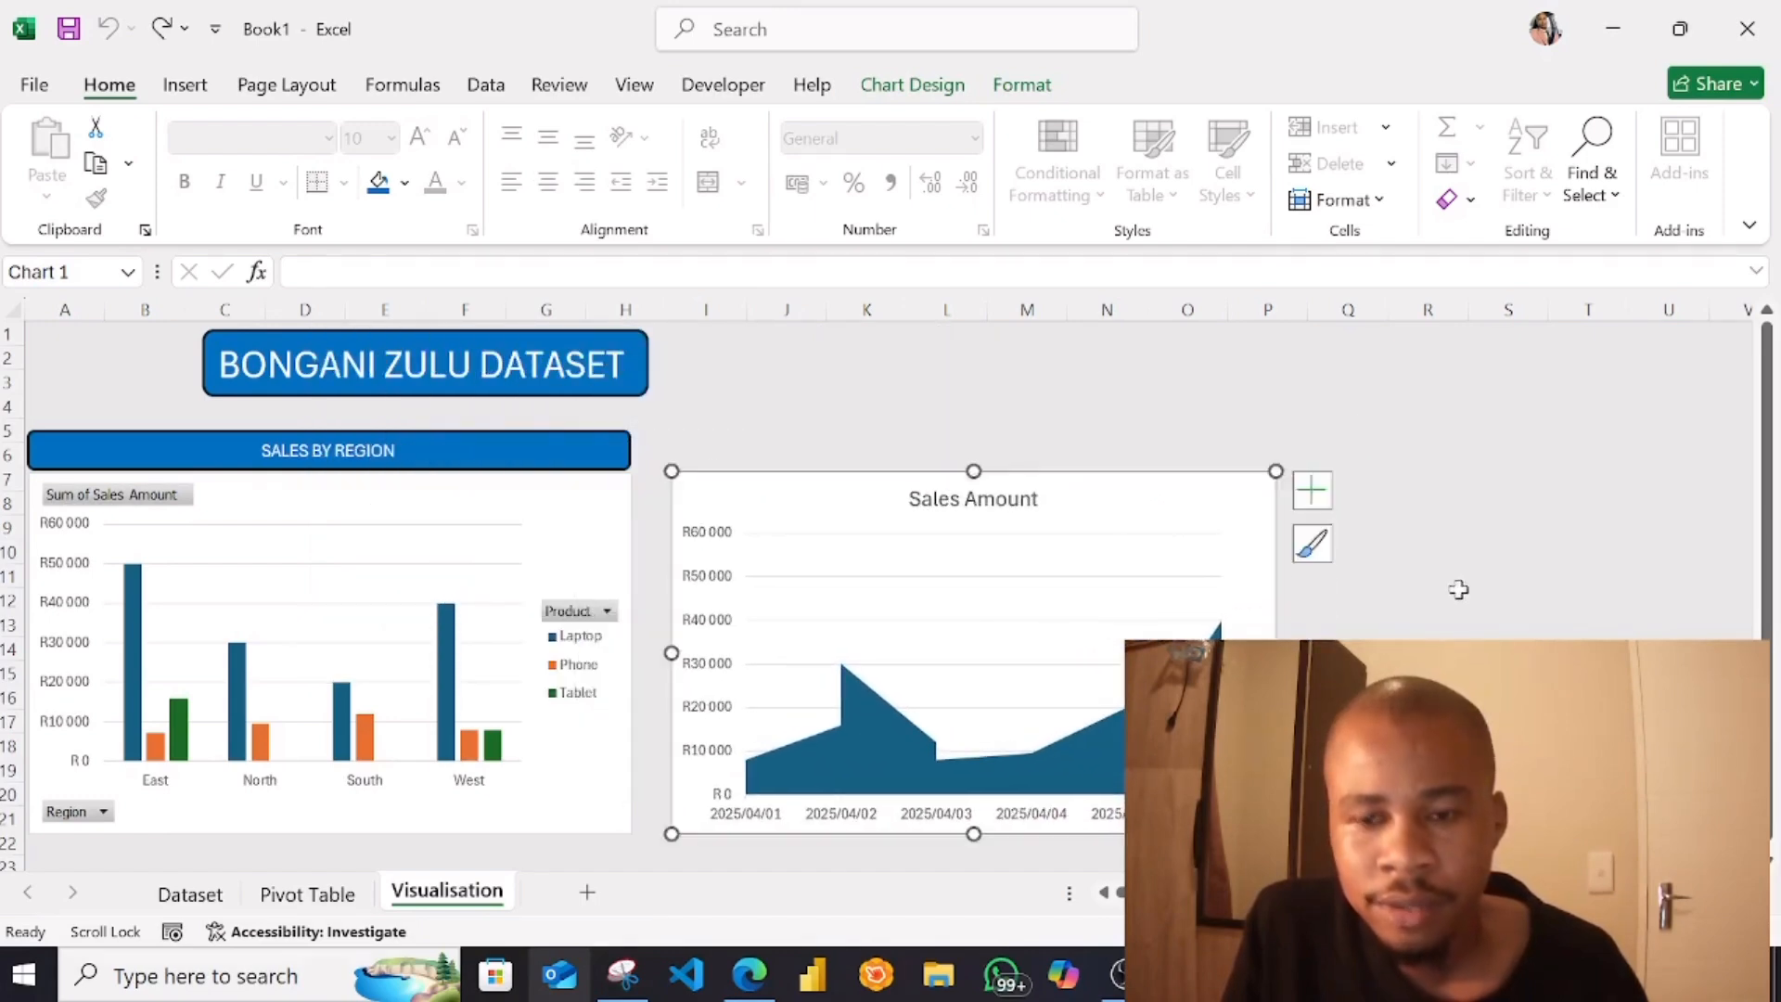
click(1447, 580)
Copy the SALES BY REGION heading shape and place the copy directly above the area chart, level with the original
click(491, 450)
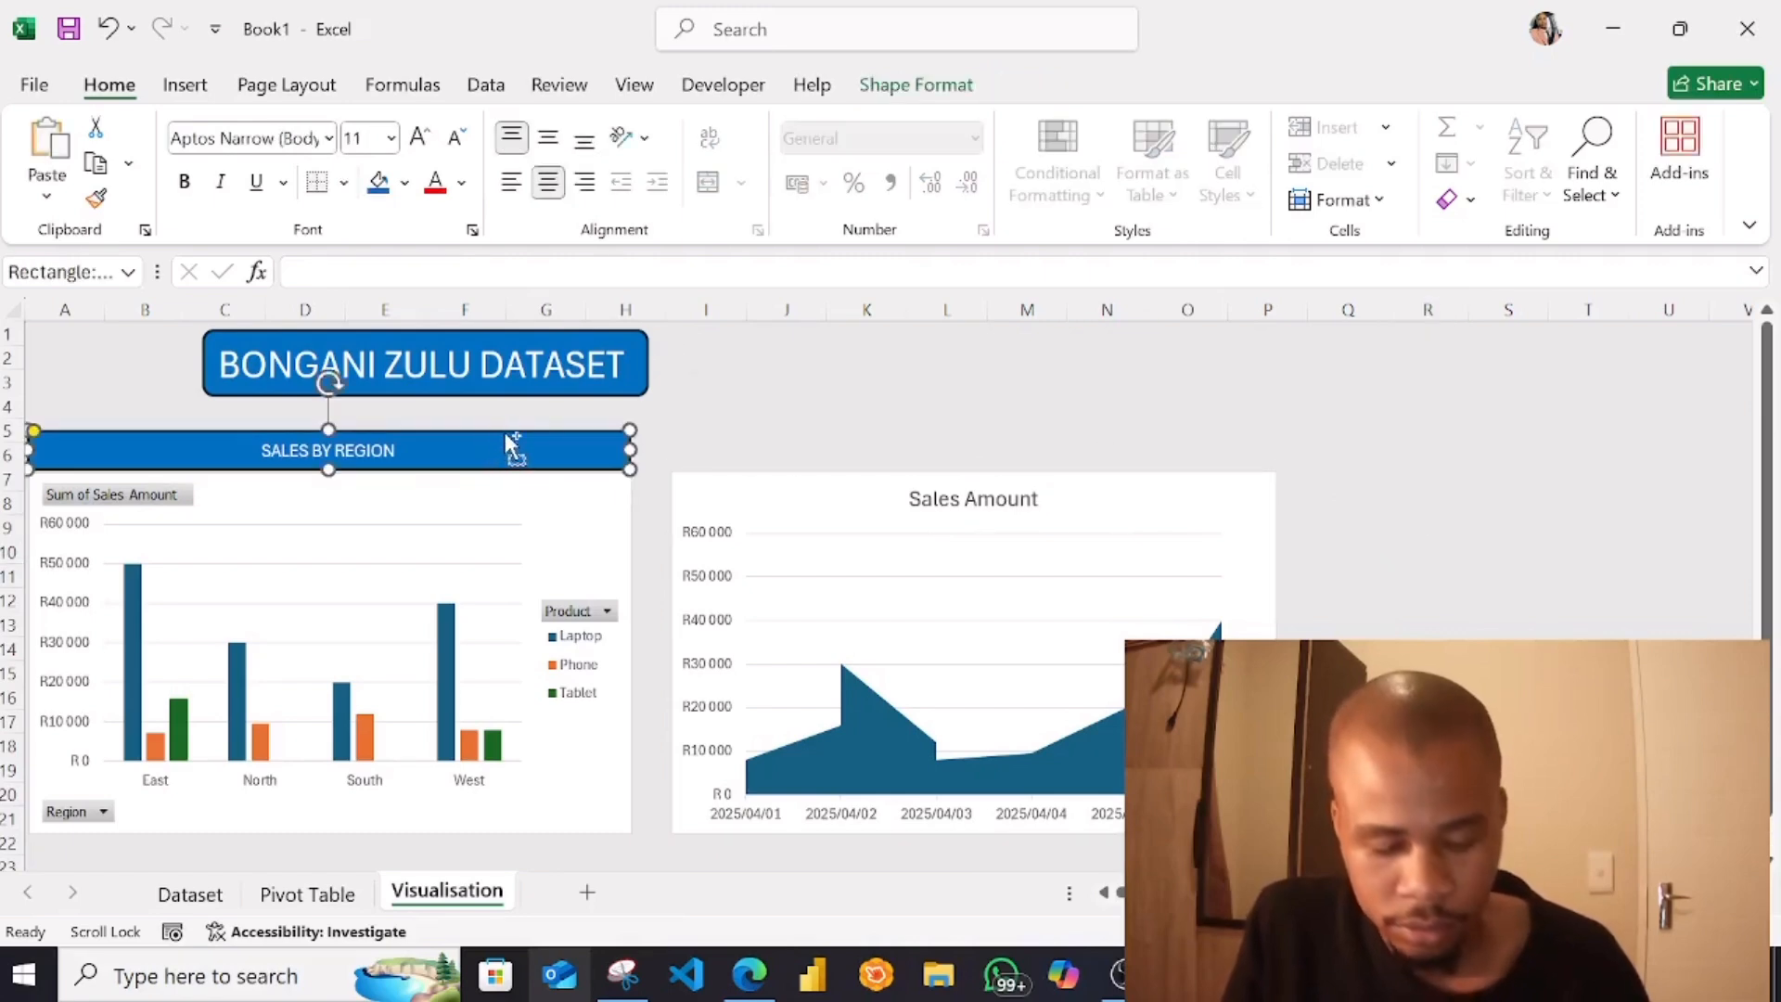
drag(551, 448, 1201, 449)
click(1328, 604)
click(1094, 442)
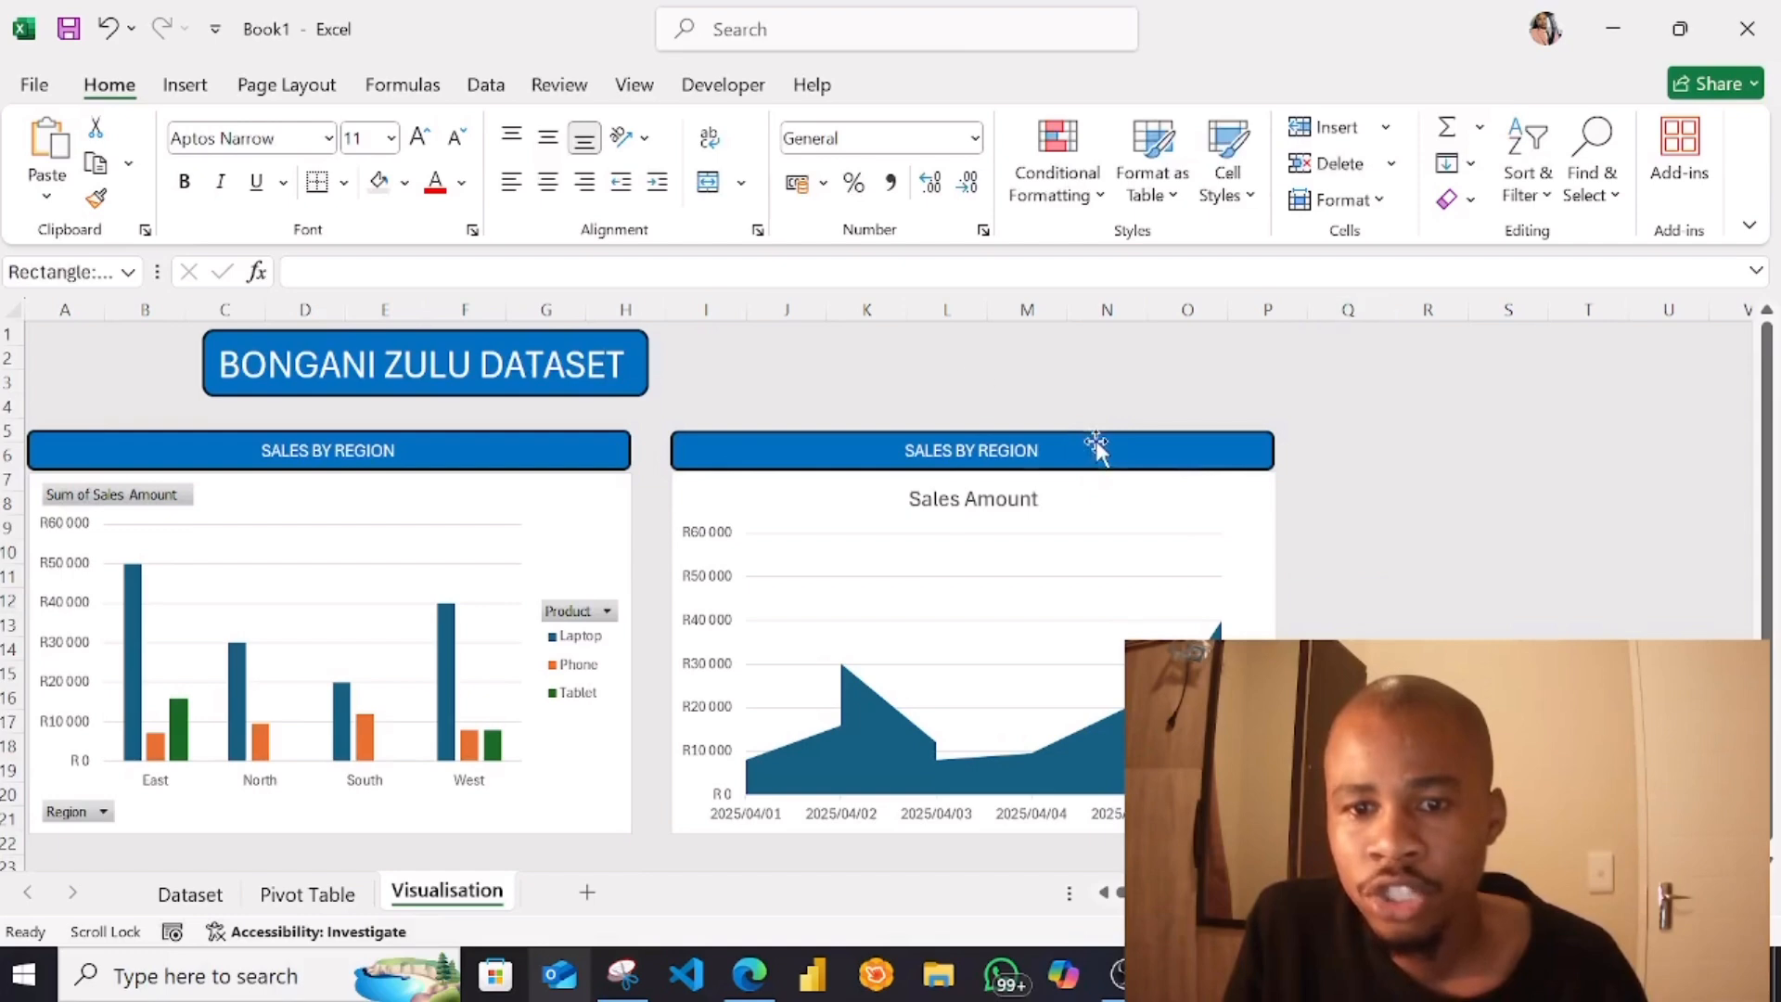
Change the text of the heading above the area chart to SALES BY DATE
click(1072, 451)
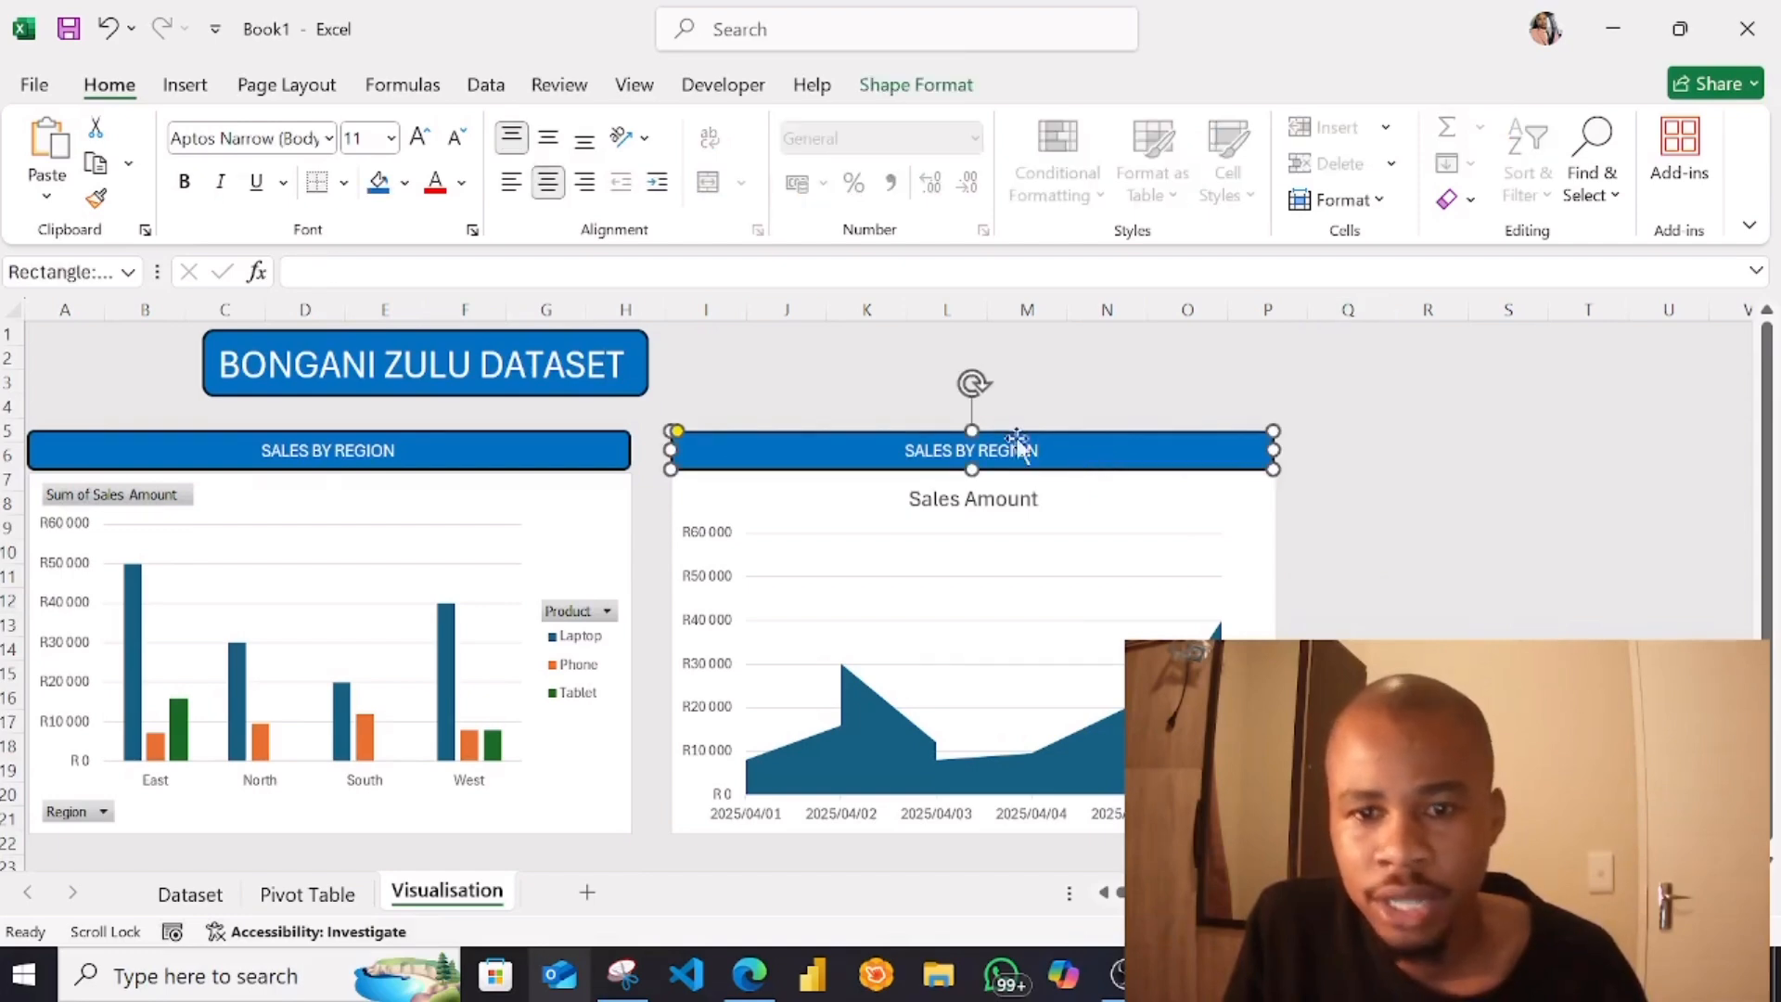
mouse_move(1054, 449)
mouse_down()
mouse_move(1014, 449)
mouse_move(1064, 448)
mouse_move(1047, 446)
mouse_up()
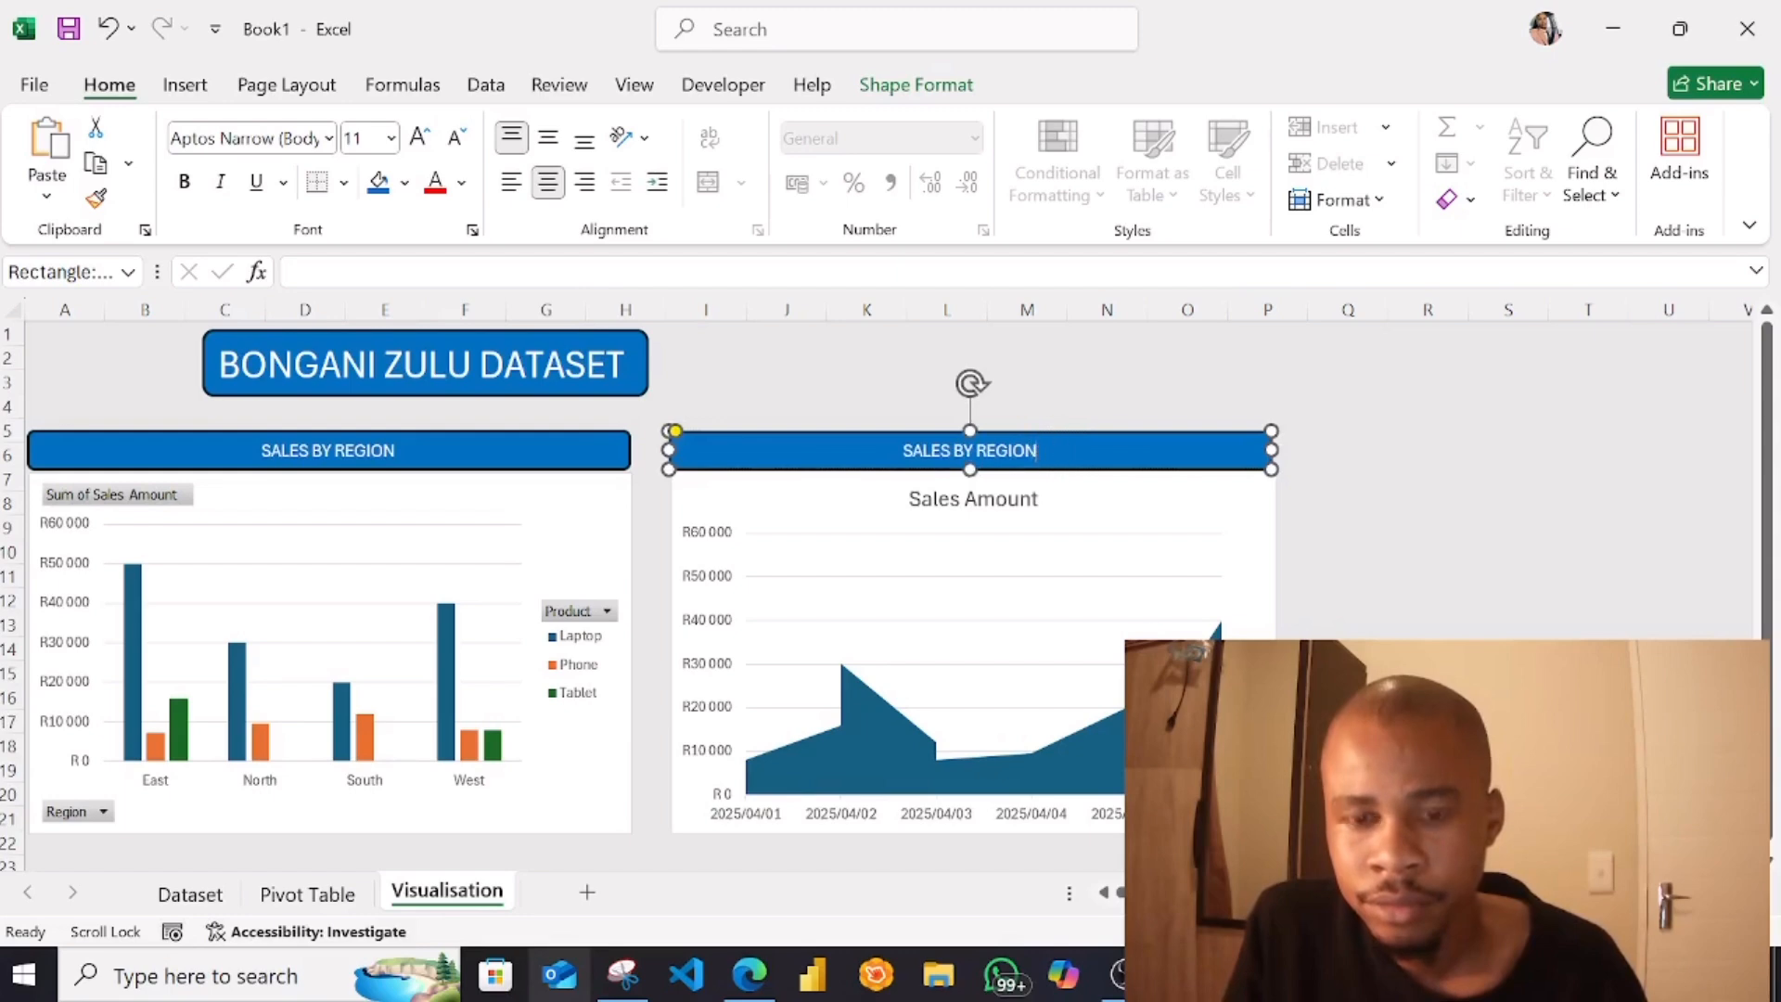
key(BackSpace)
key(BackSpace)
key(BackSpace)
key(BackSpace)
key(BackSpace)
key(BackSpace)
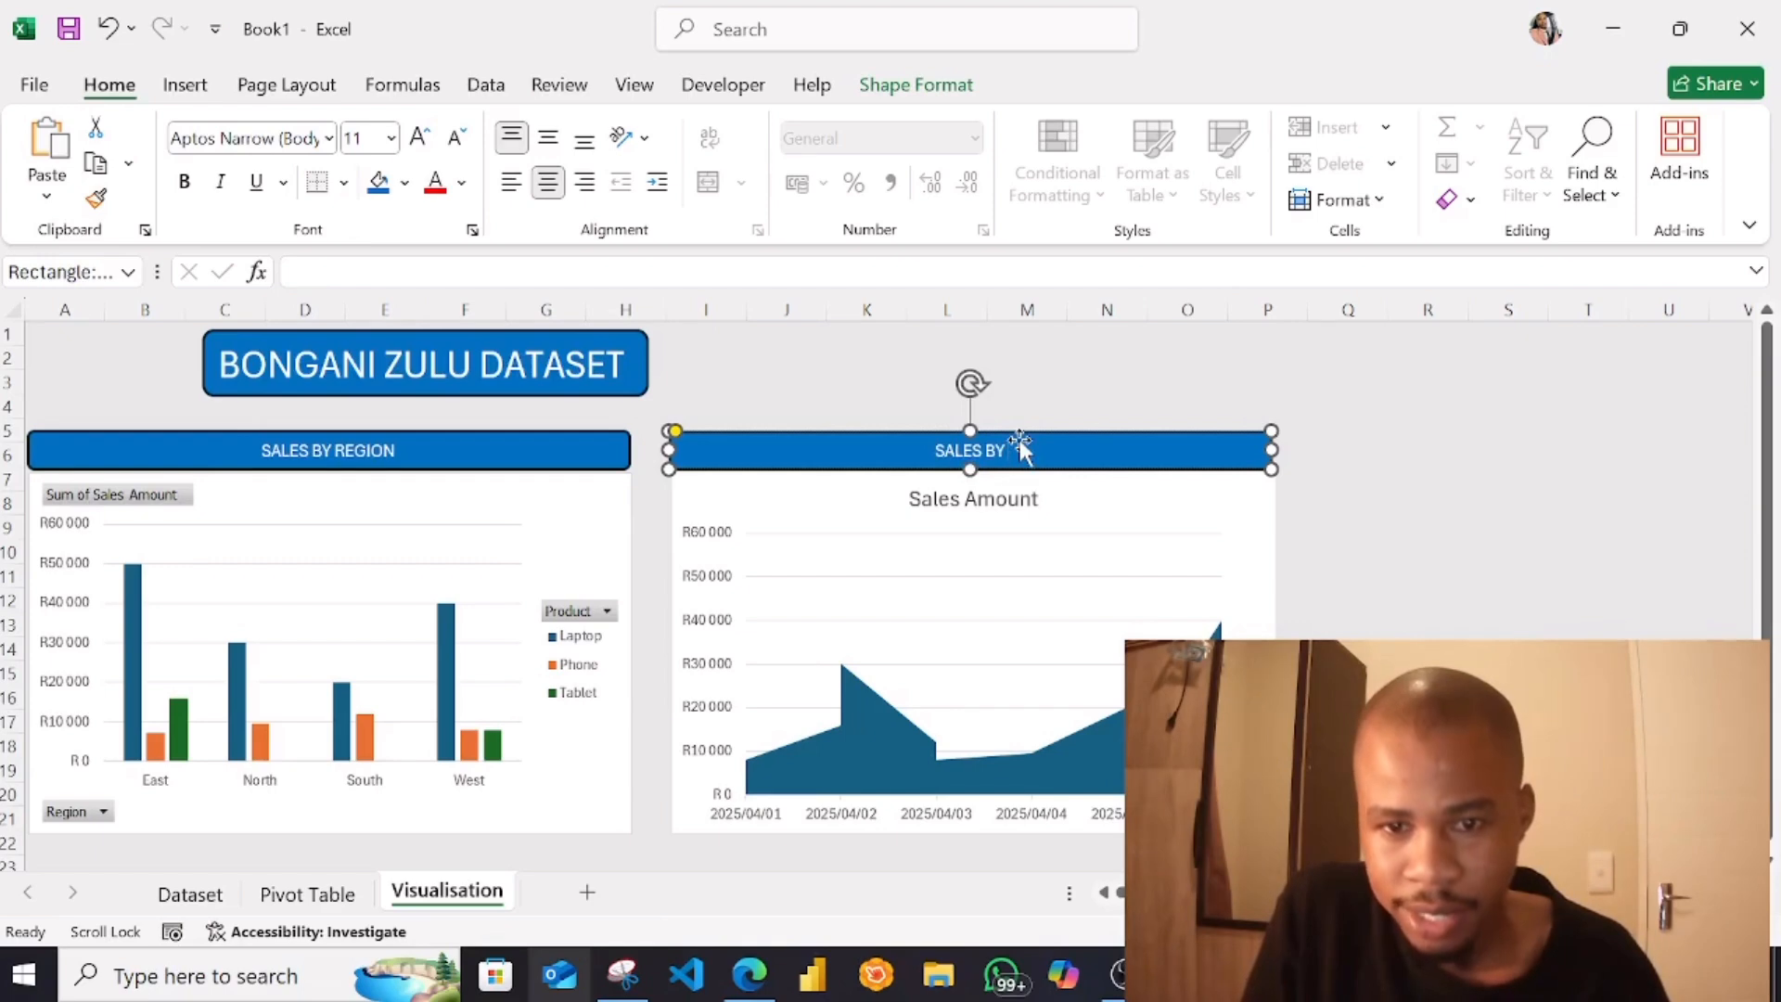
text(date)
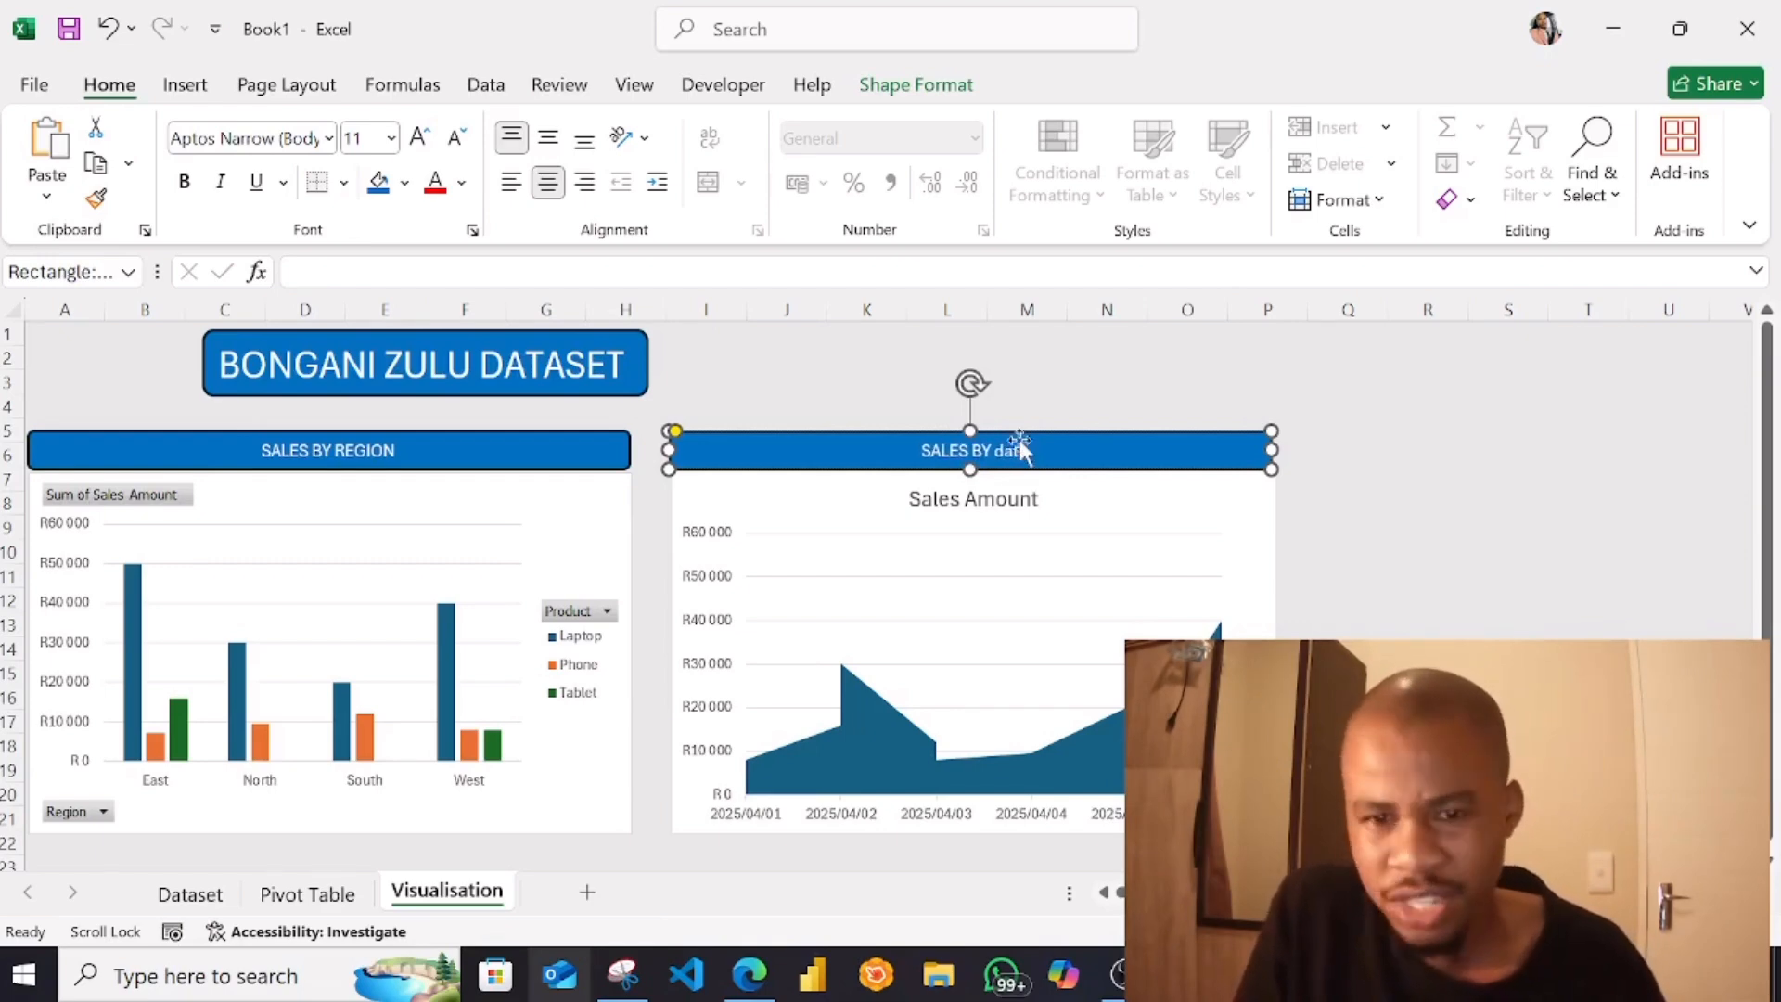
key(BackSpace)
key(BackSpace)
key(BackSpace)
key(BackSpace)
text(DATE)
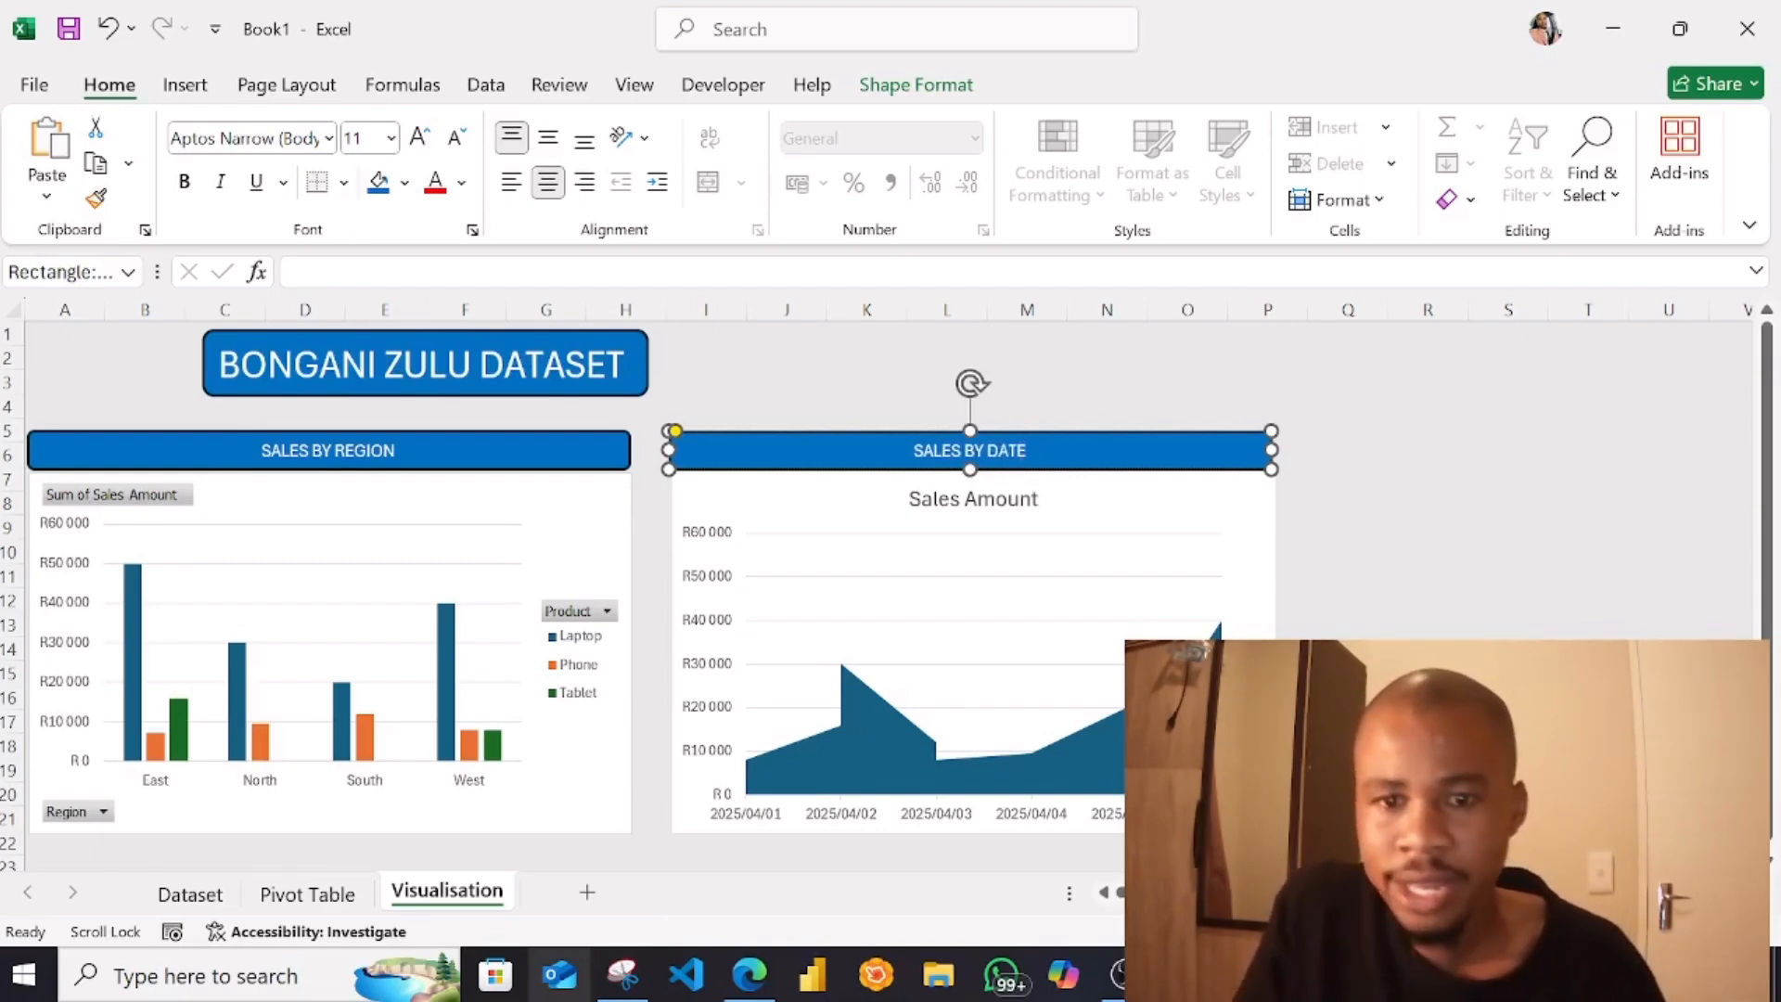
click(1527, 577)
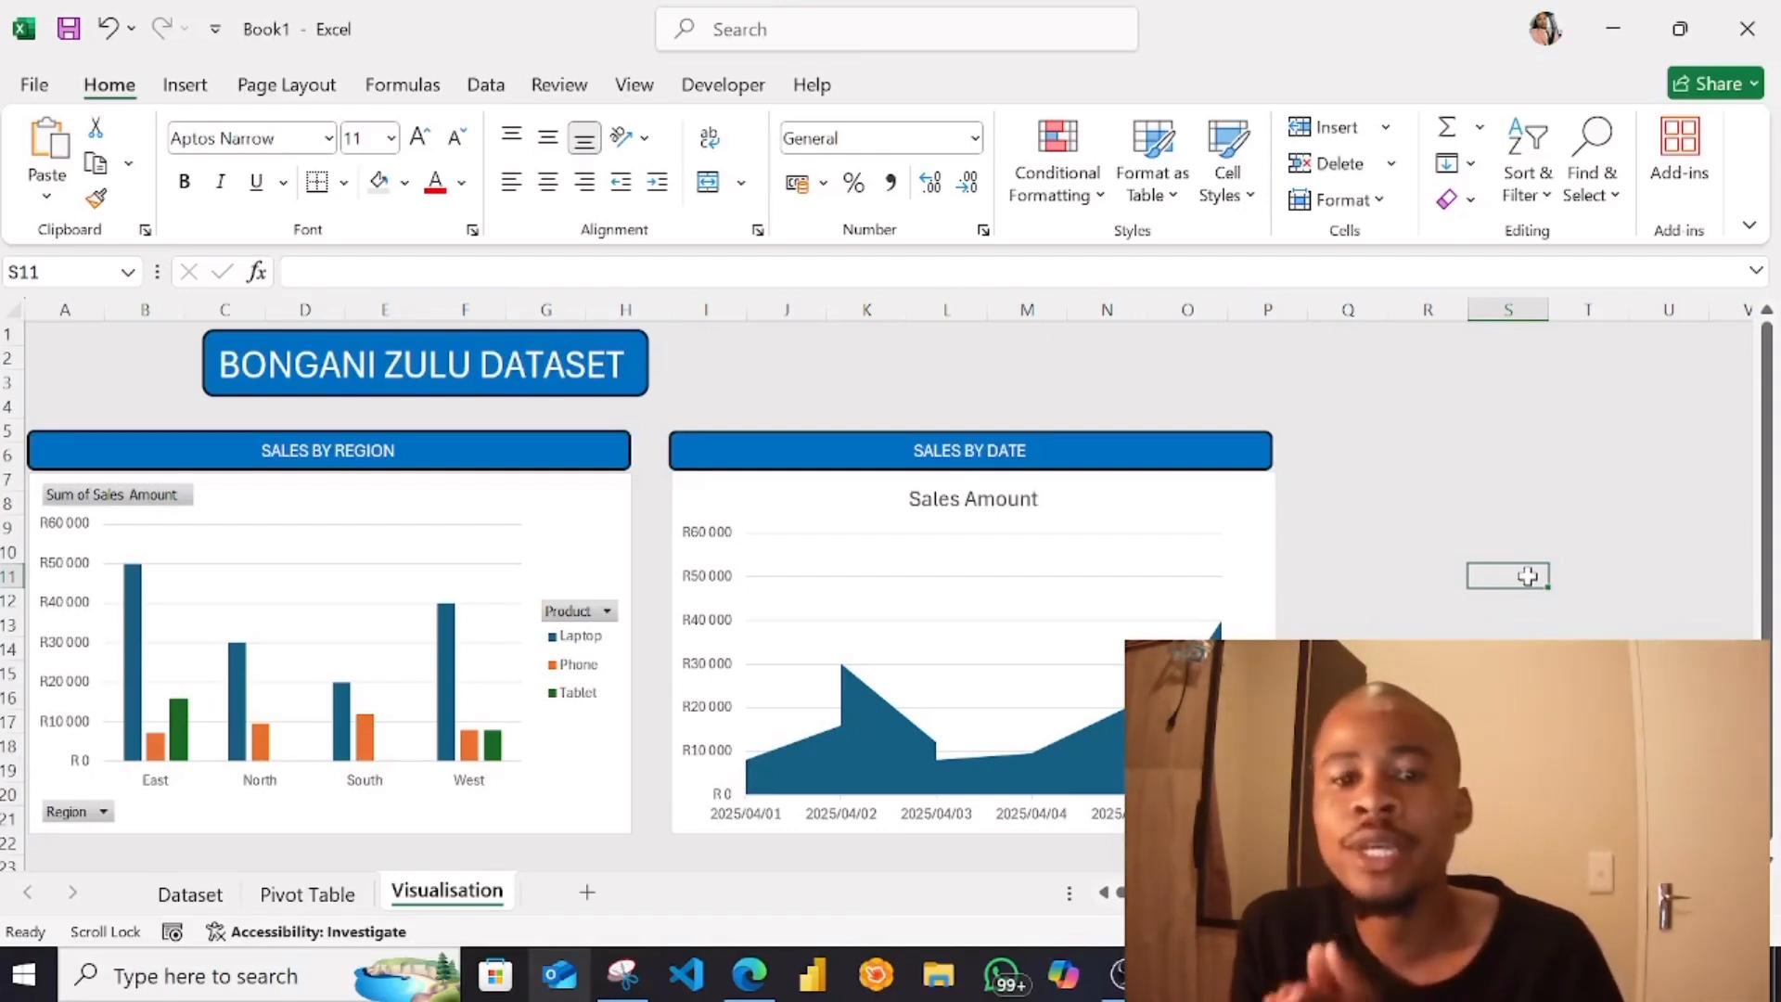
Filter the PivotTable to 2025/04/01 with the Date slicer, check the sales for that day and clear the filter
click(322, 904)
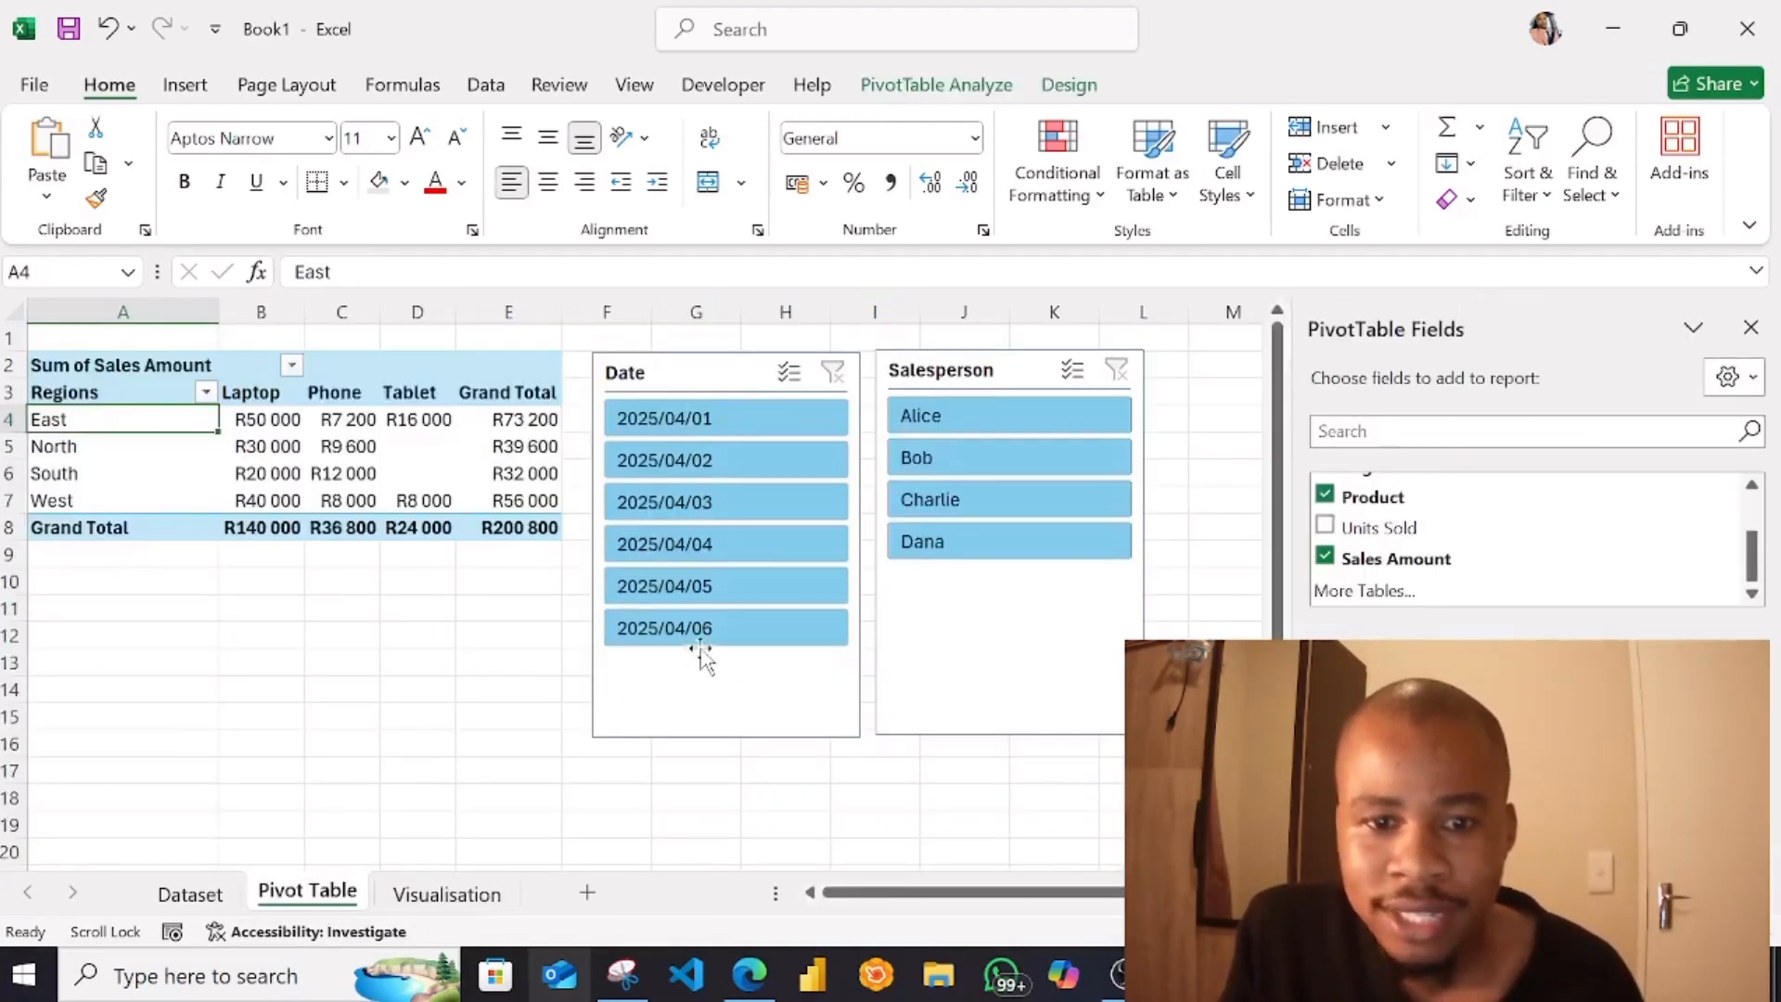
click(705, 419)
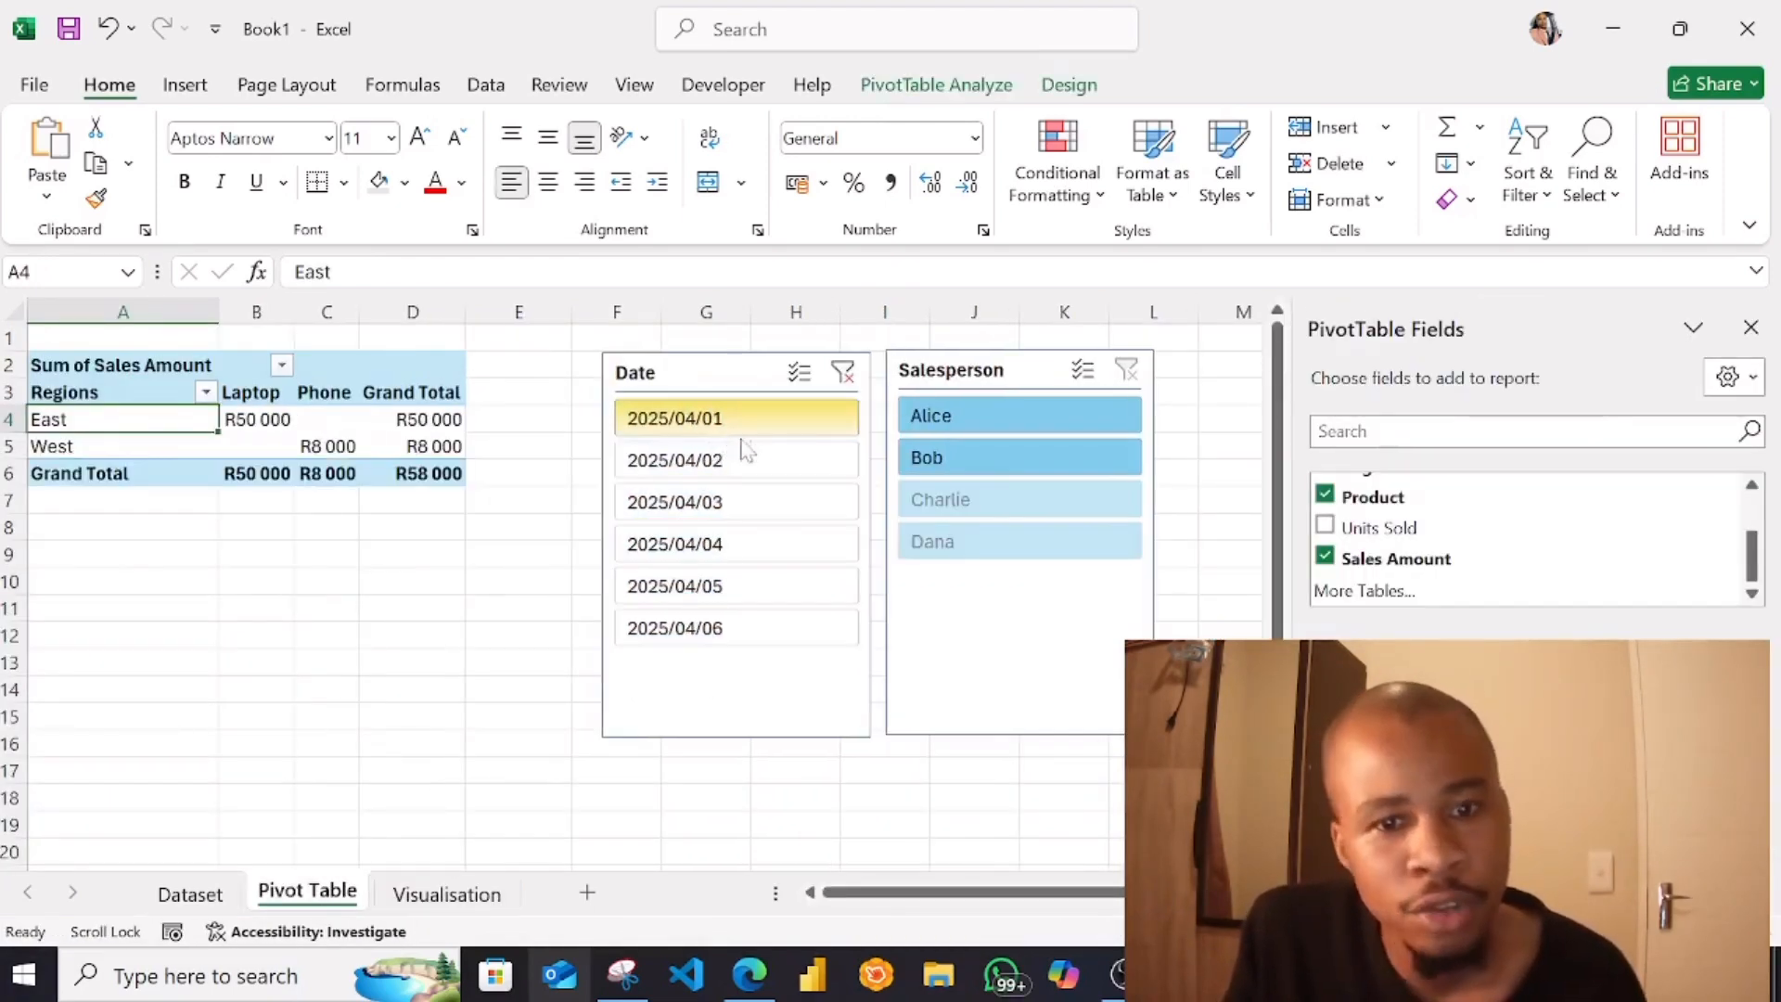
click(852, 378)
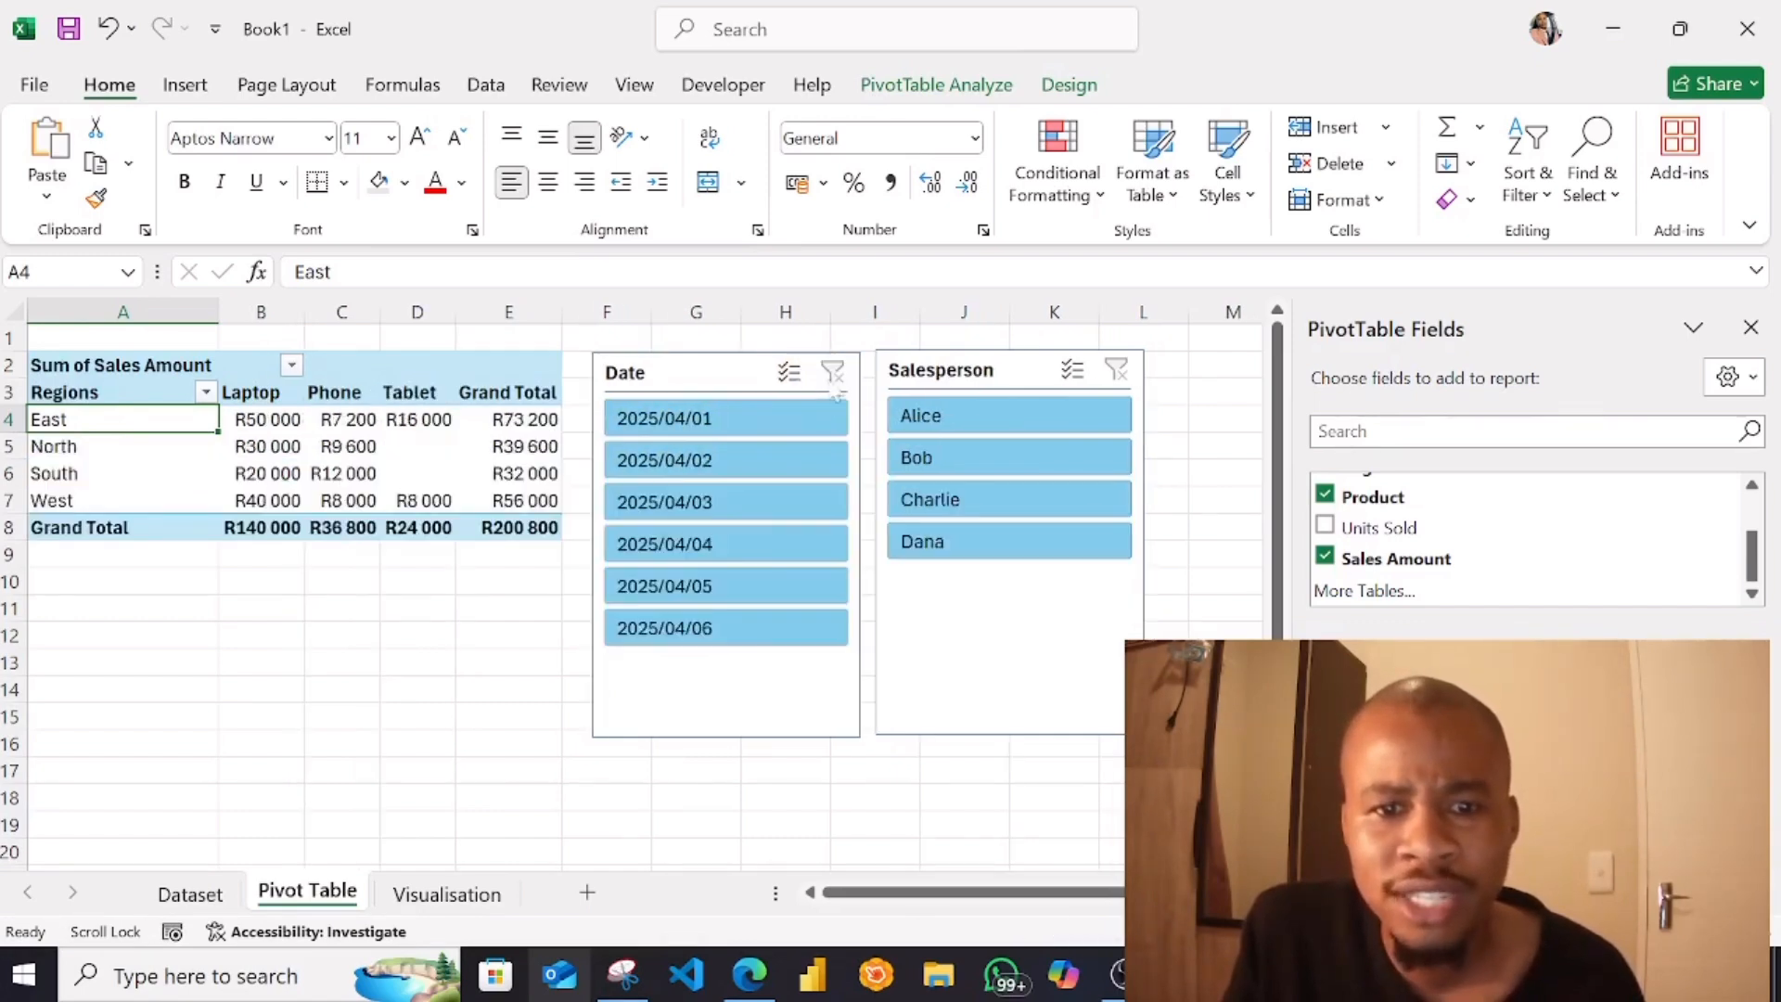
key(BackSpace)
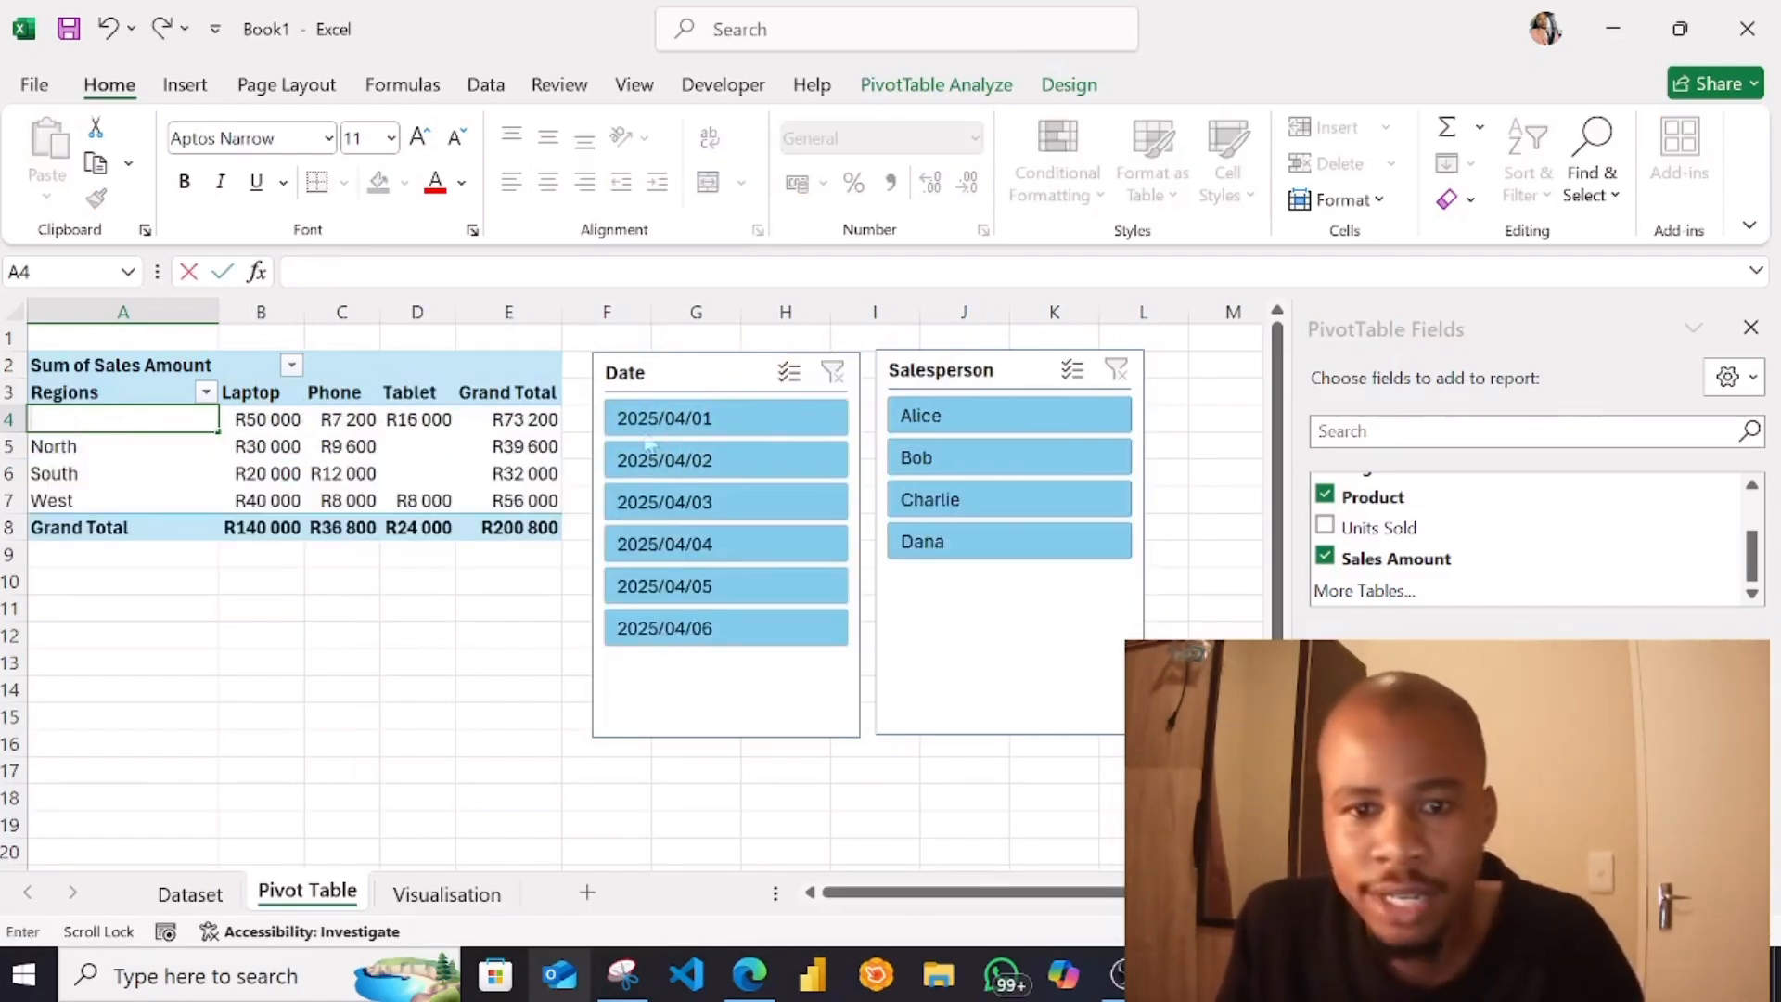
key(Return)
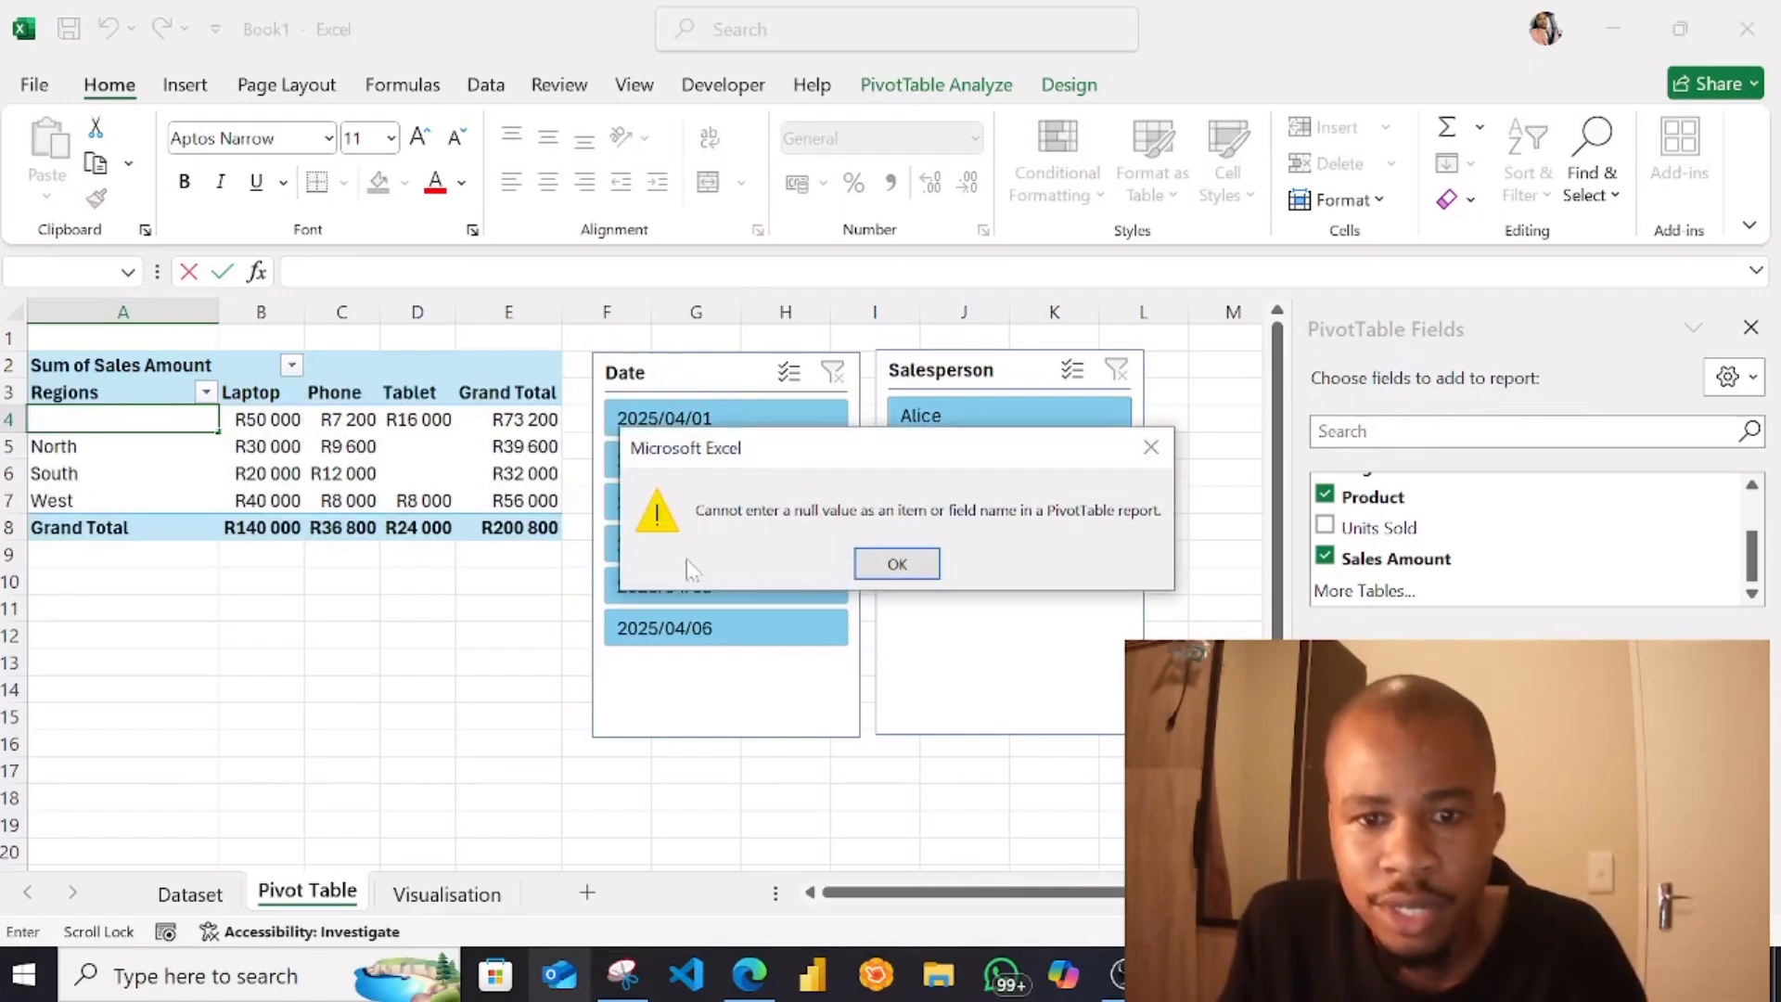
click(897, 564)
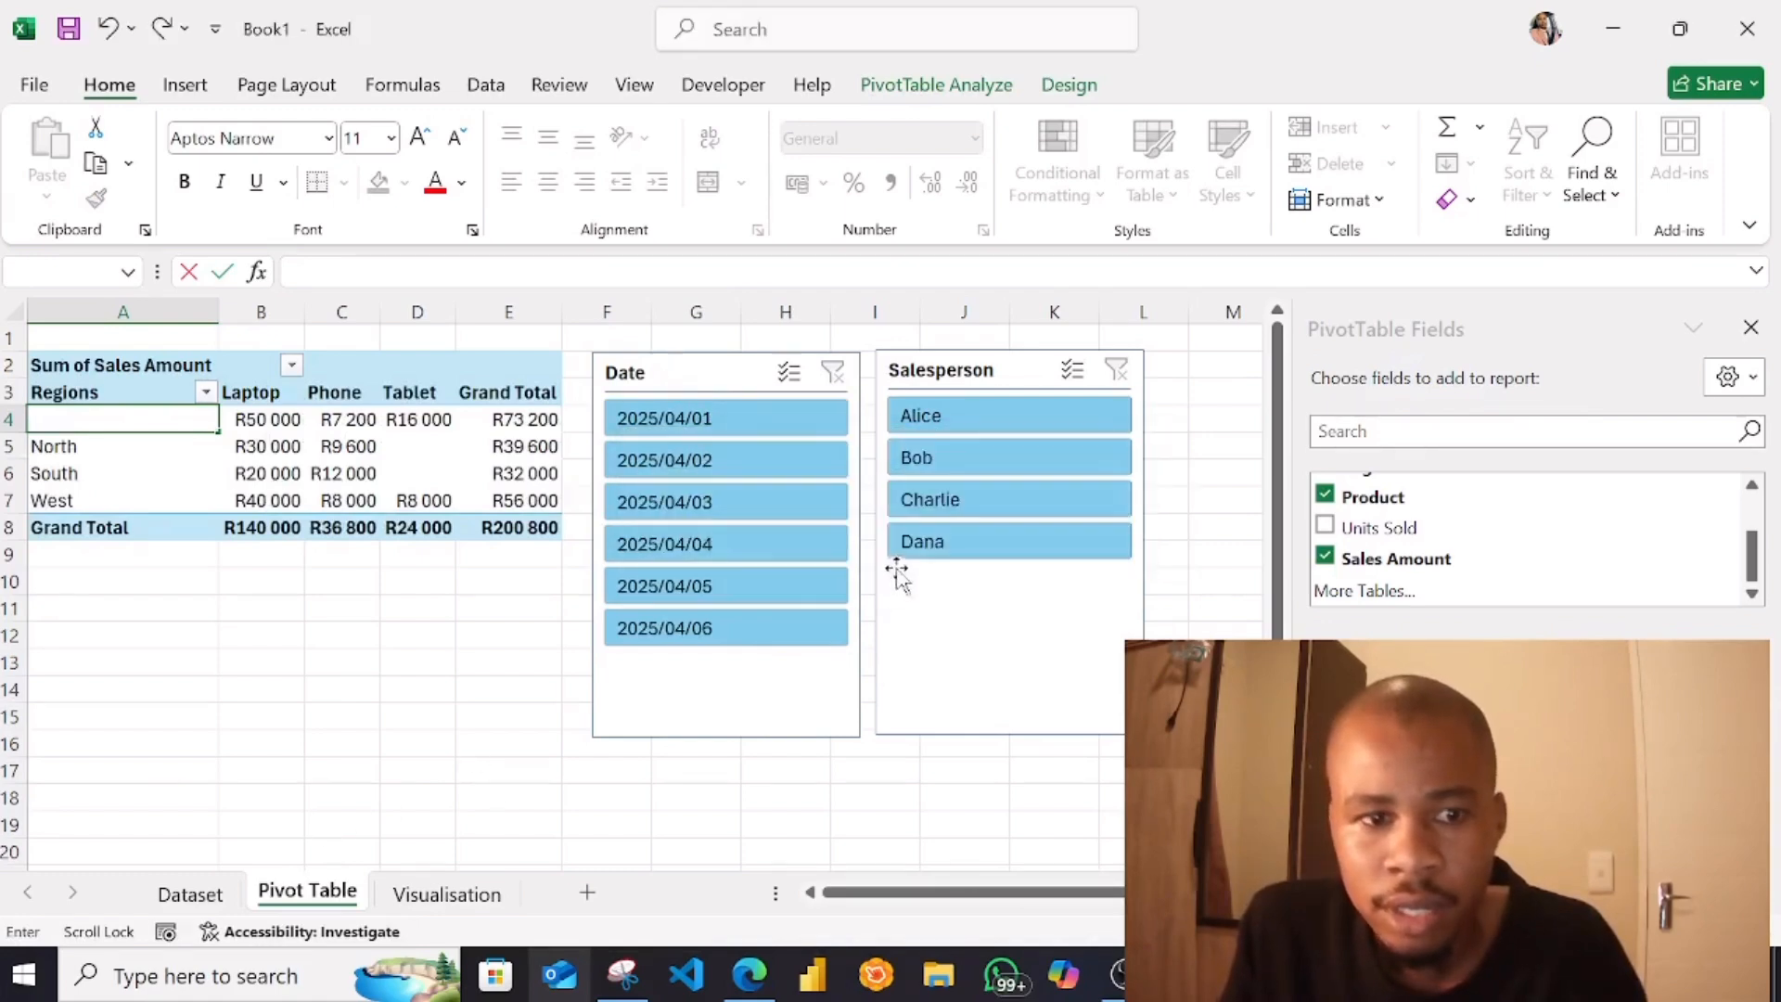
click(108, 28)
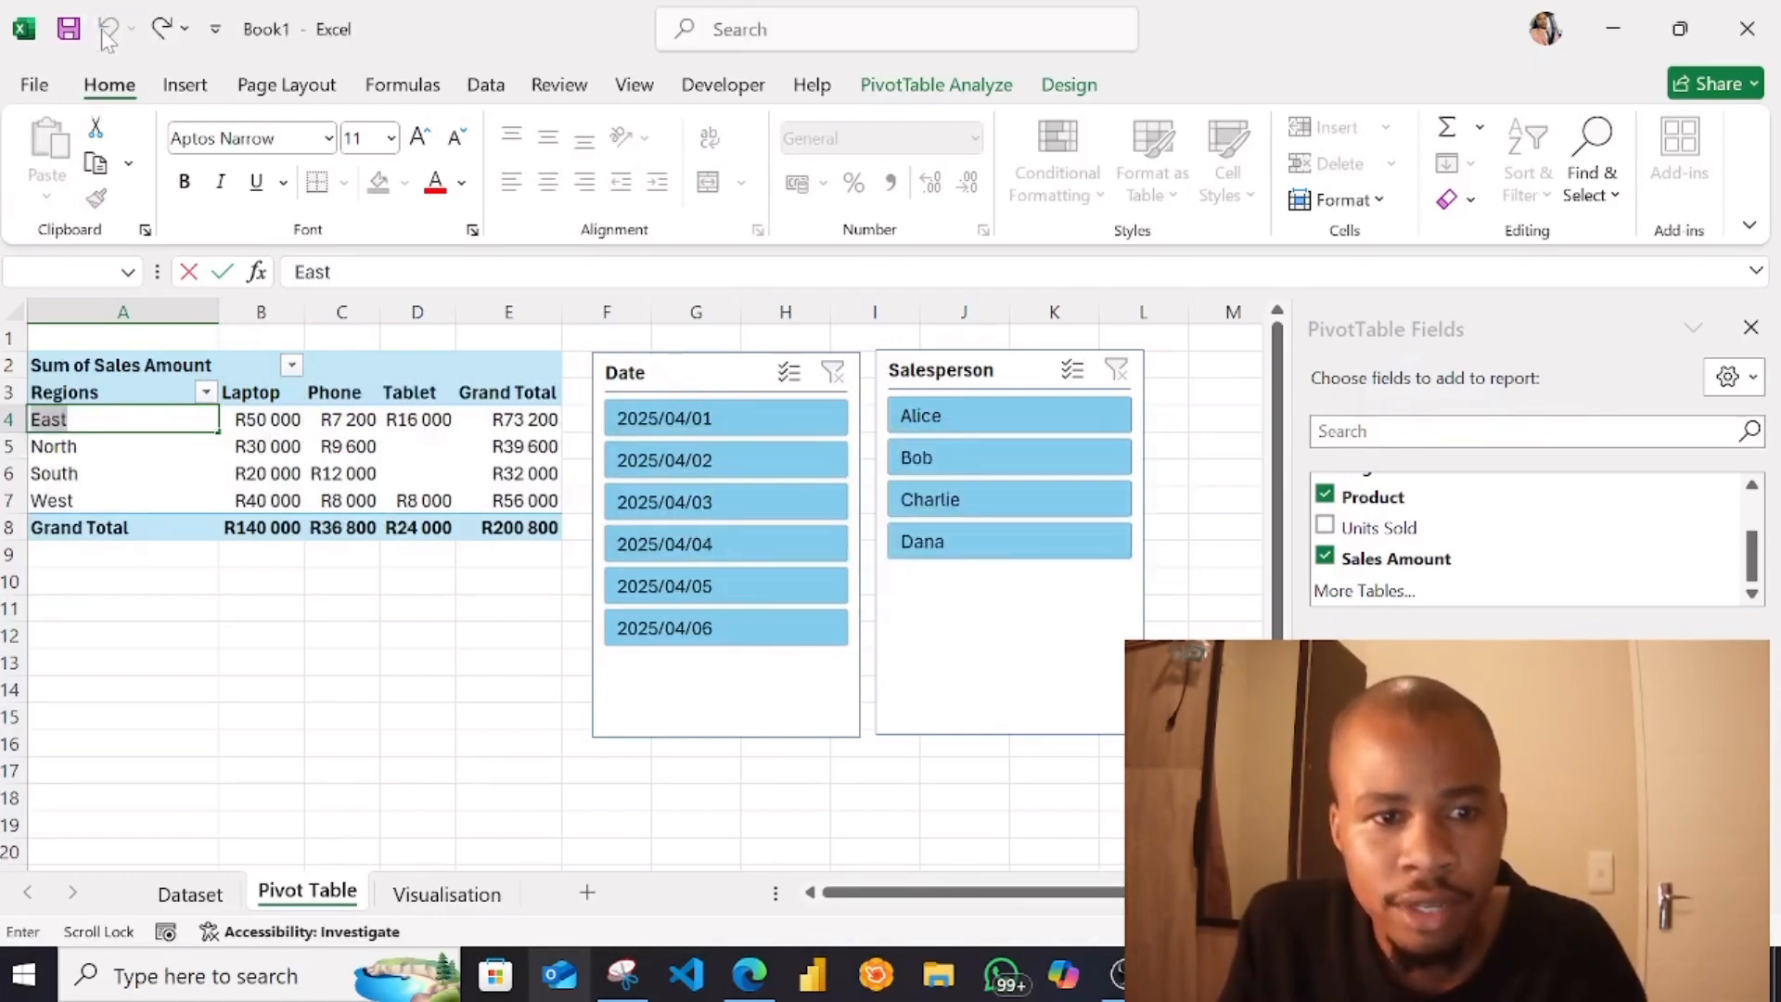
click(444, 744)
Replace the Date slicer with a timeline on the Date field, placed just below the PivotTable
click(696, 377)
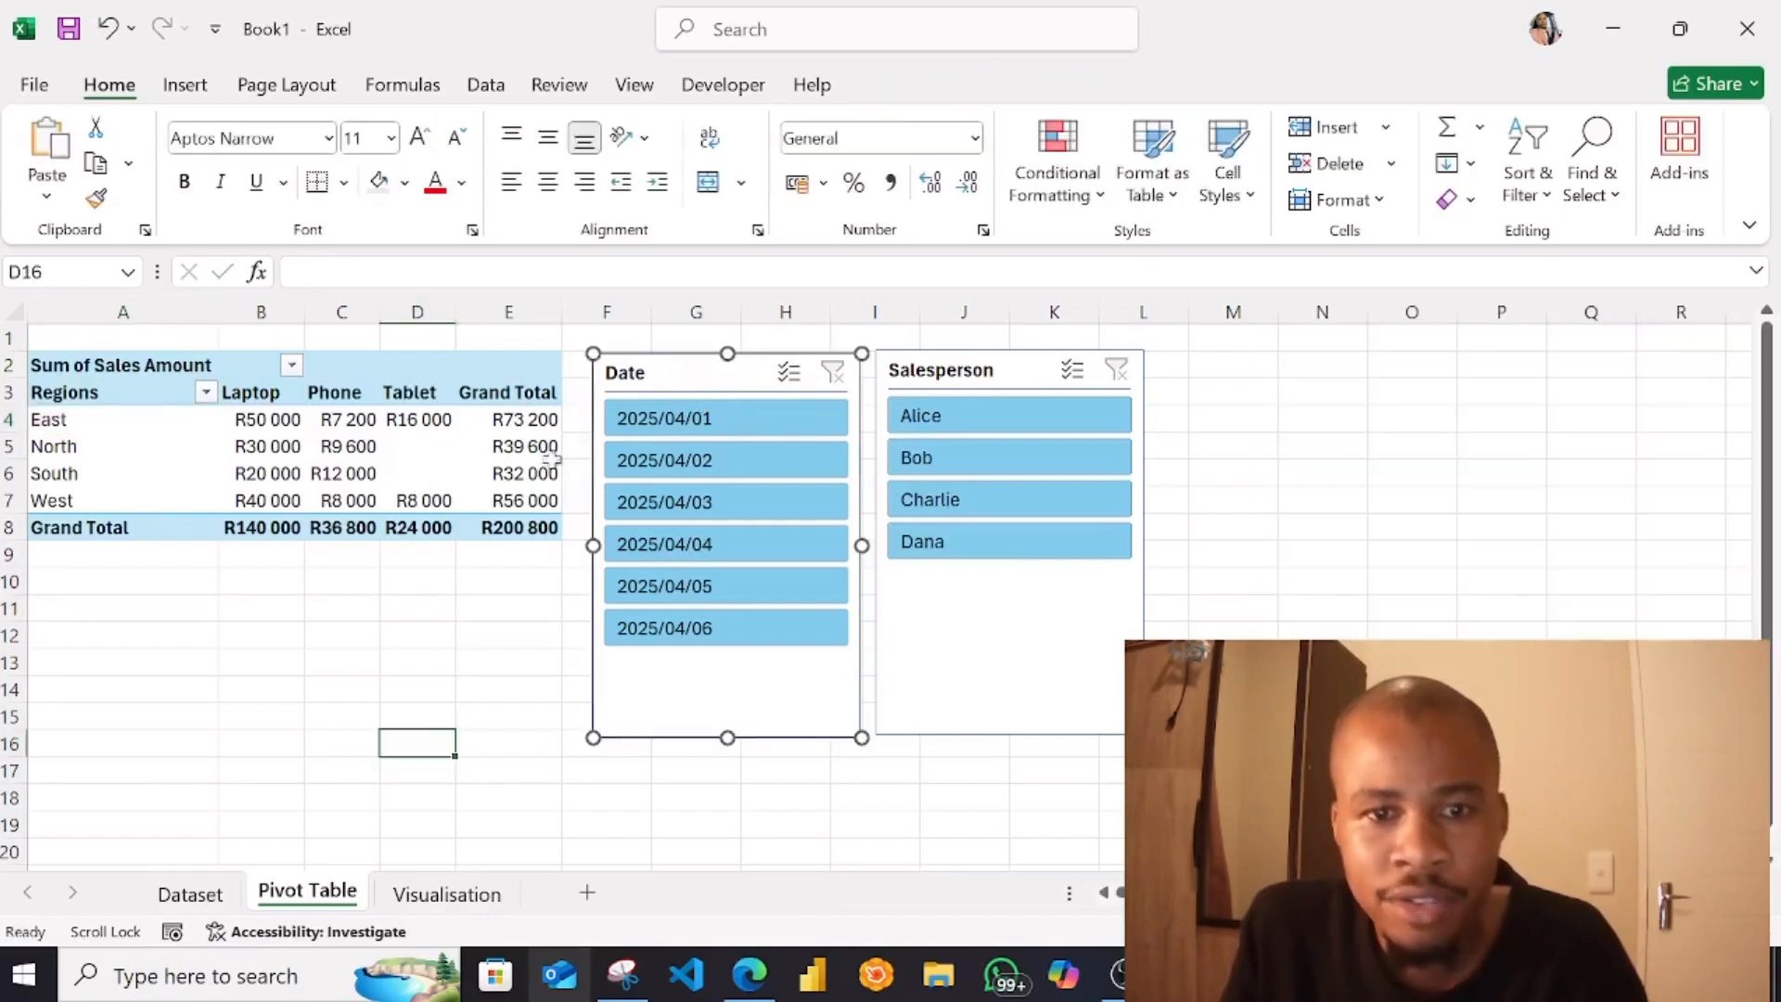
key(Delete)
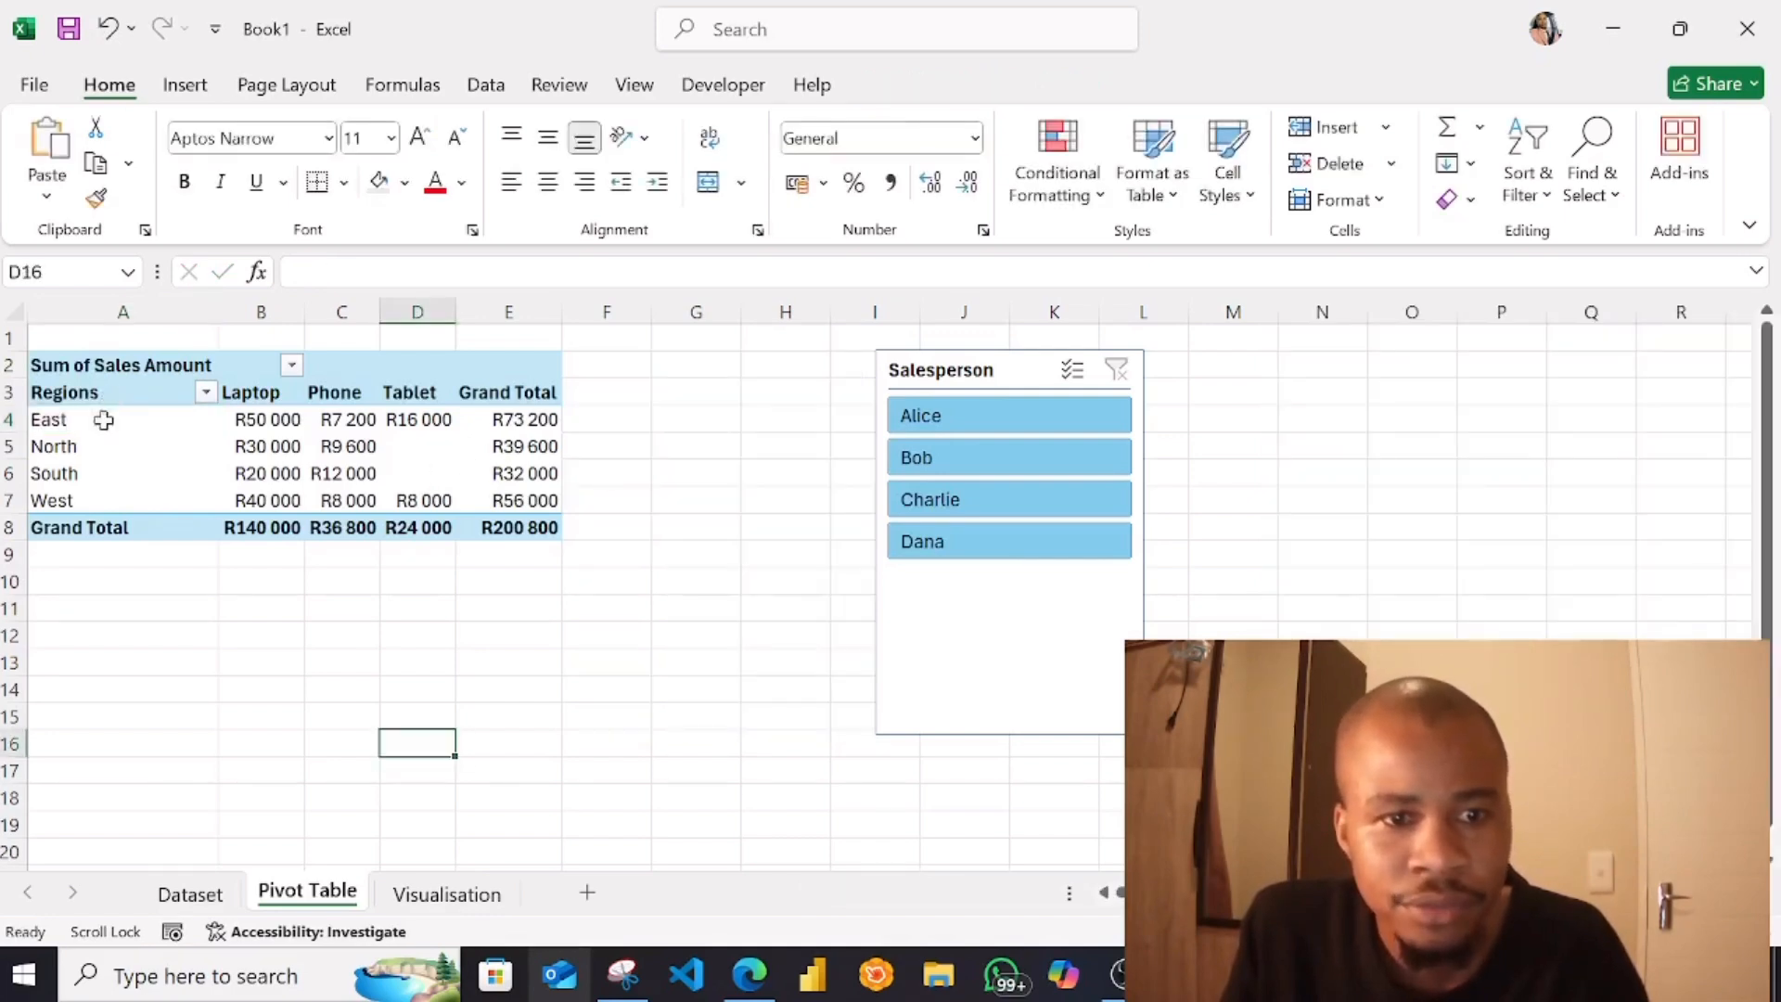
drag(103, 394, 217, 431)
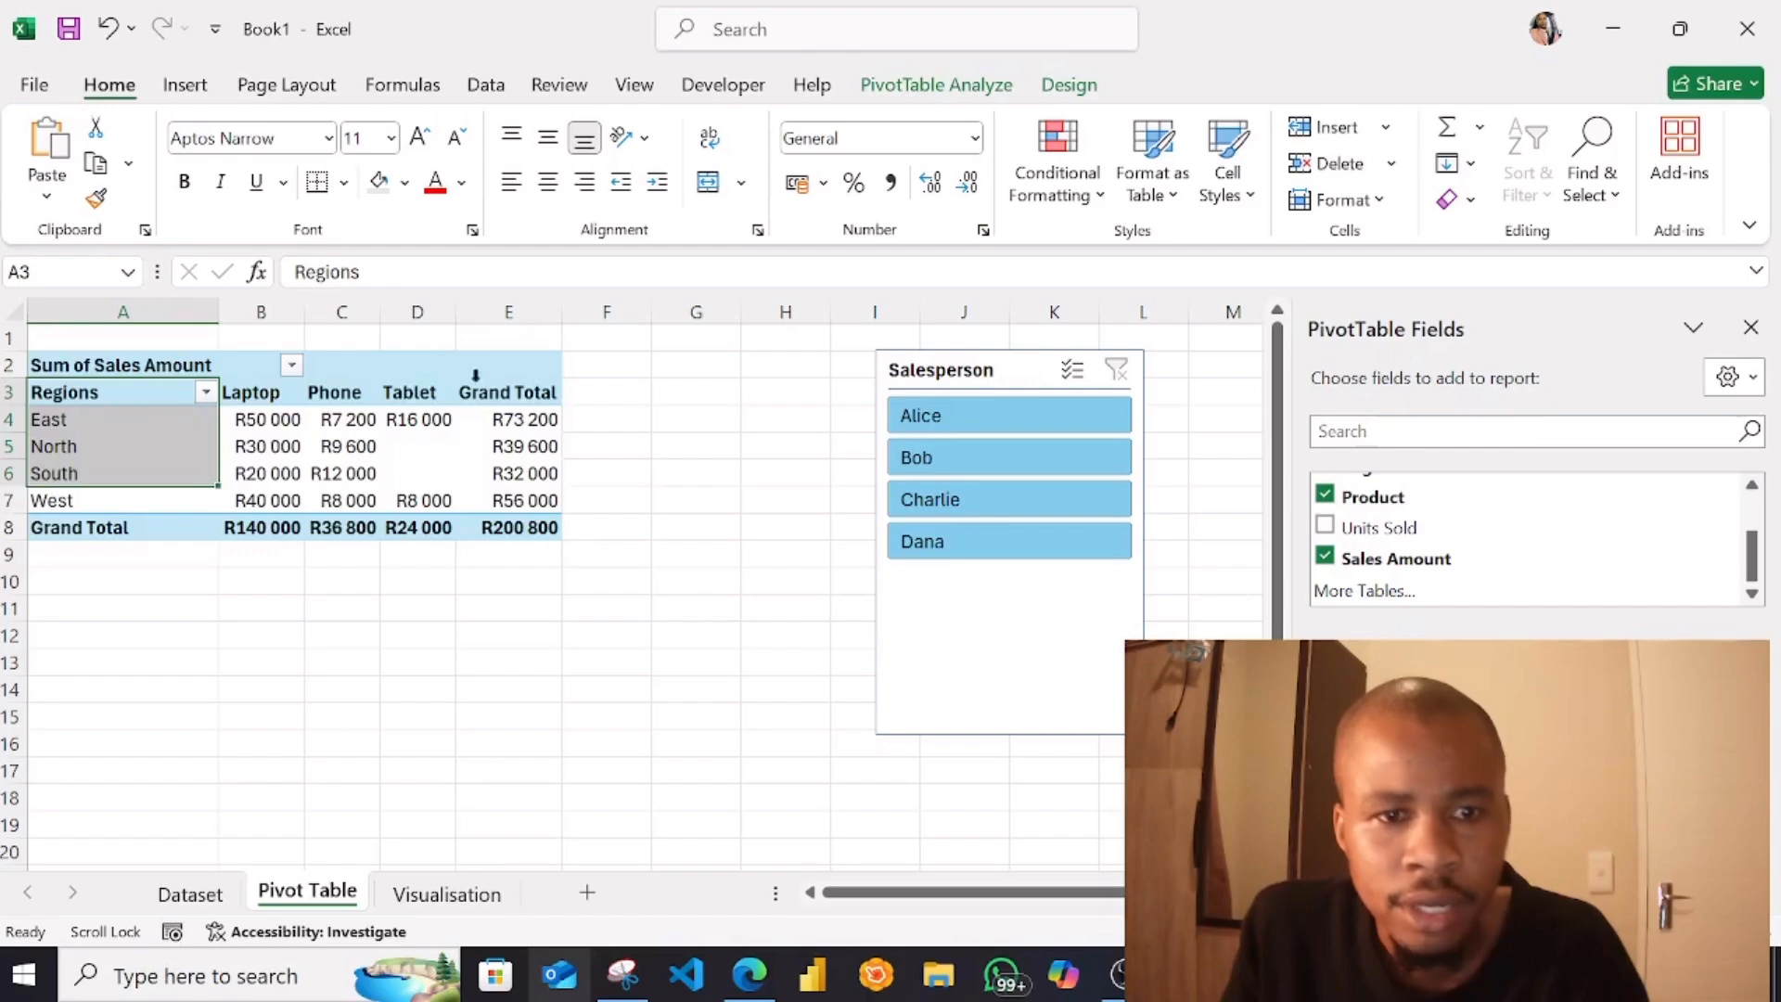
click(937, 86)
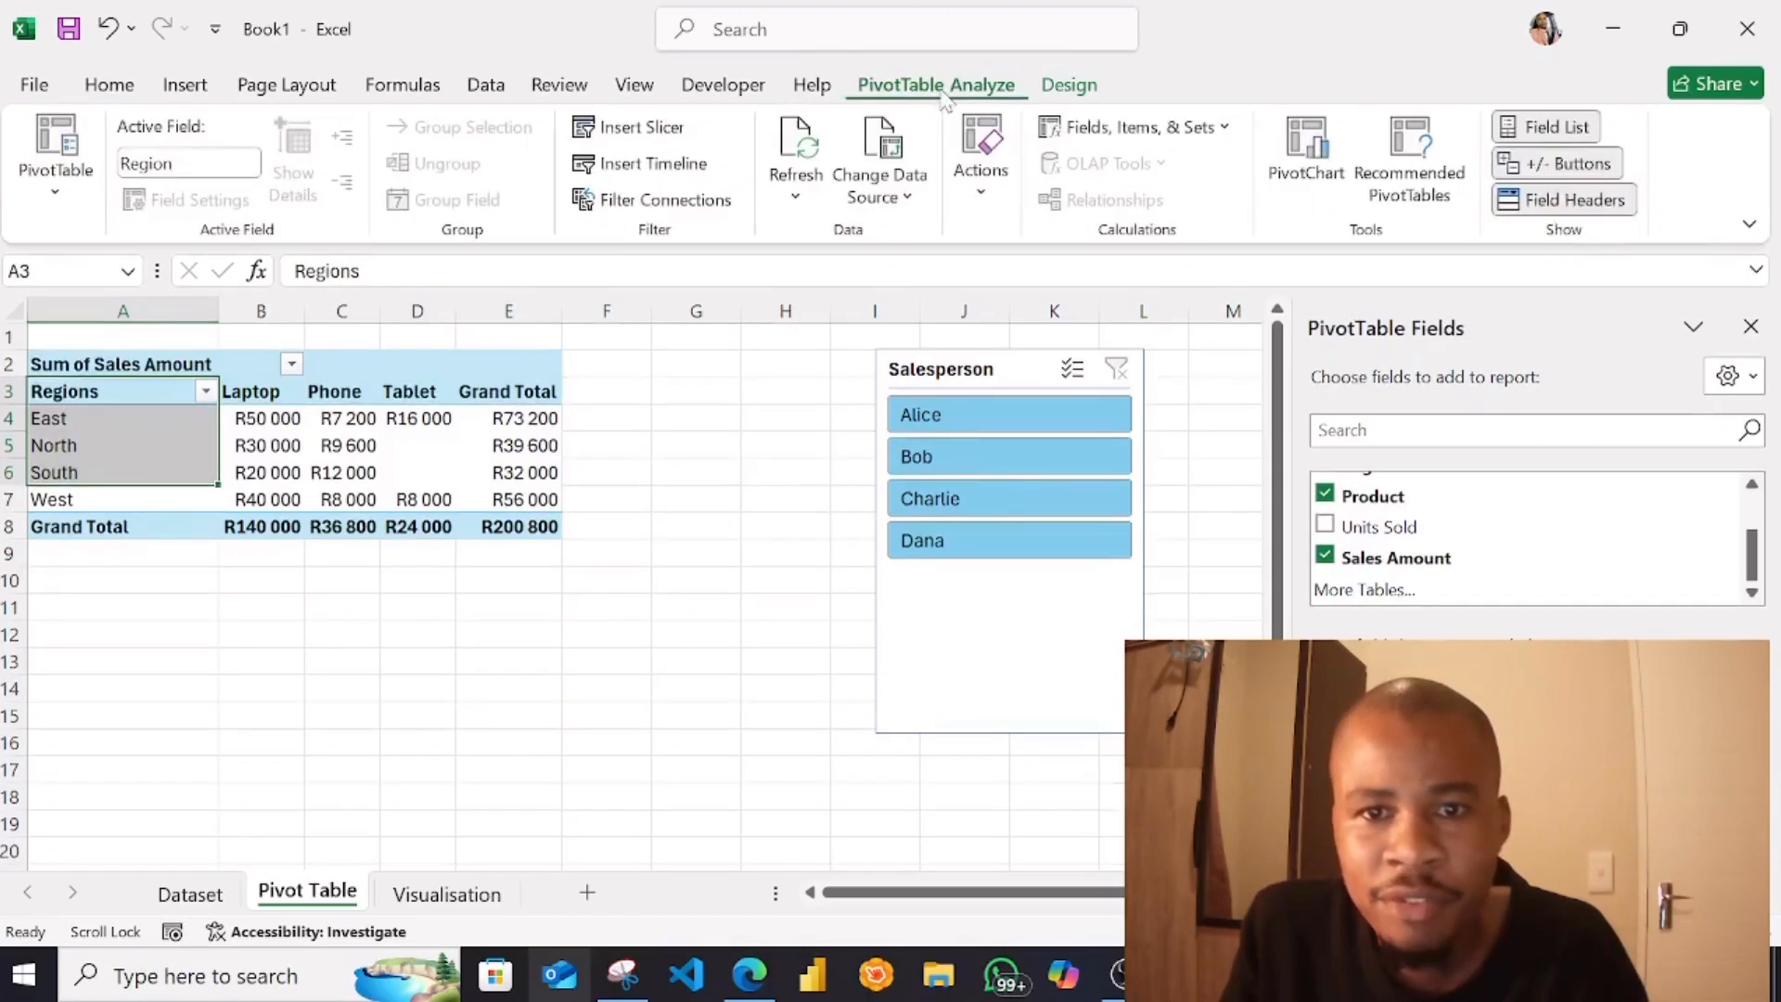
click(650, 164)
click(447, 364)
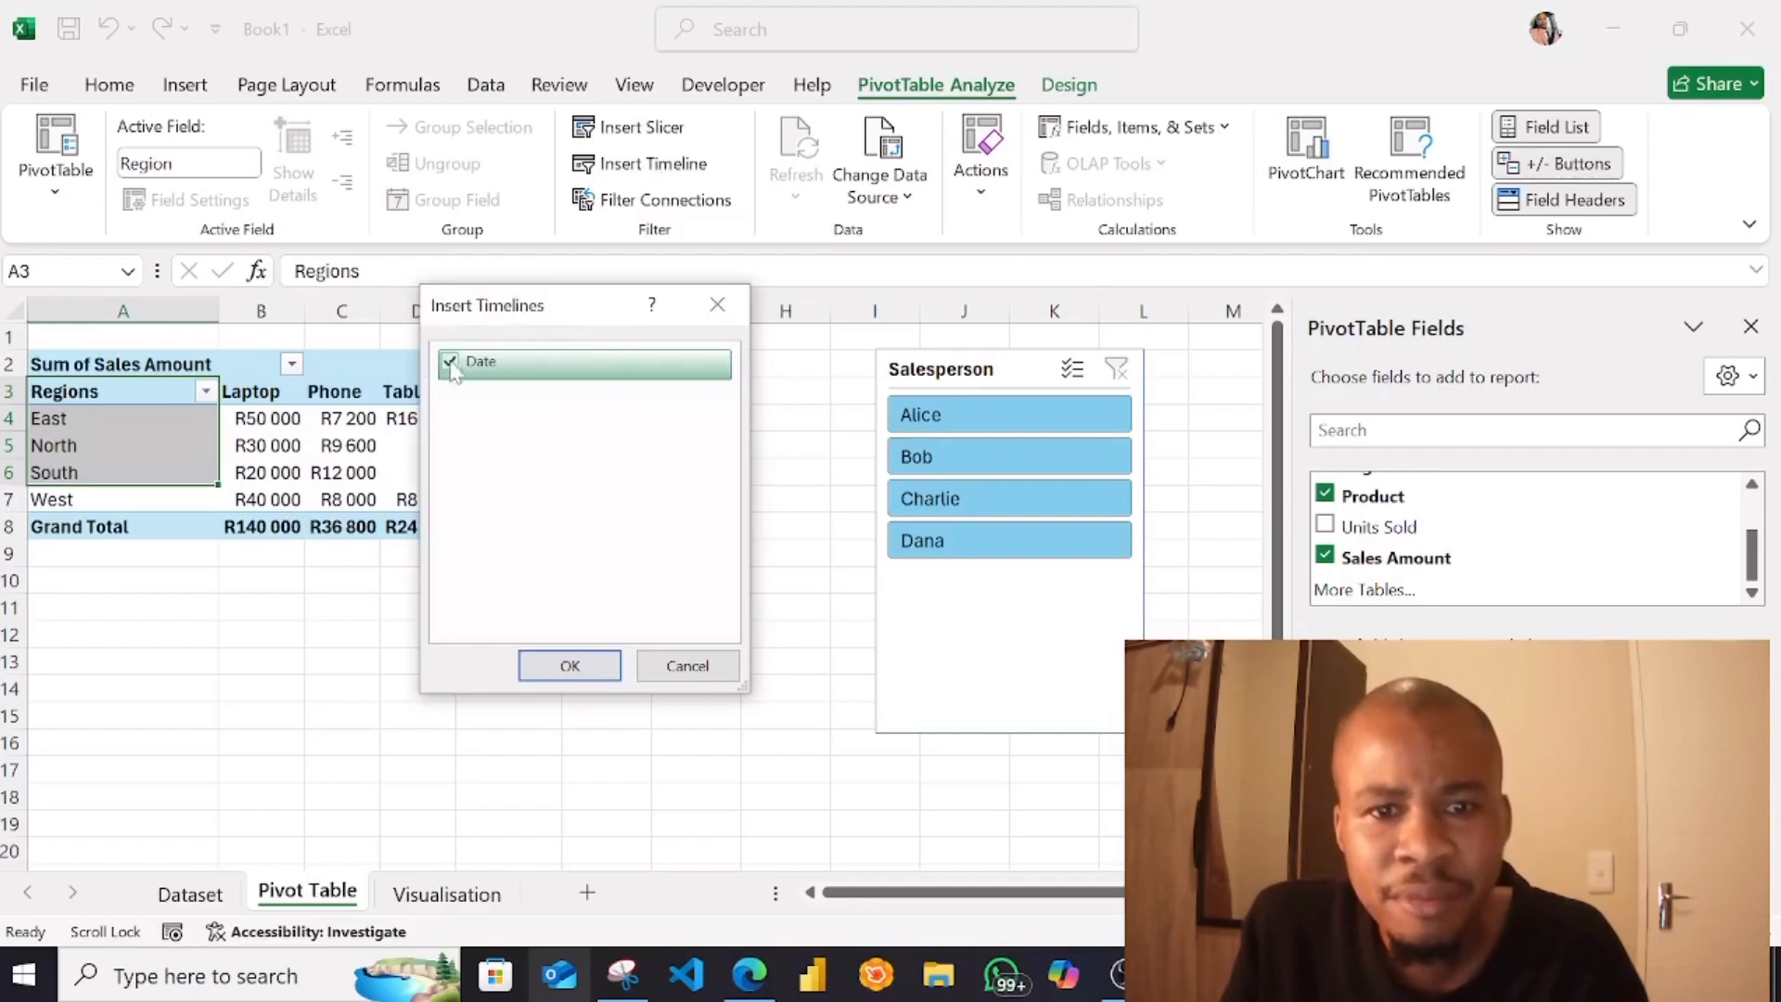
click(569, 665)
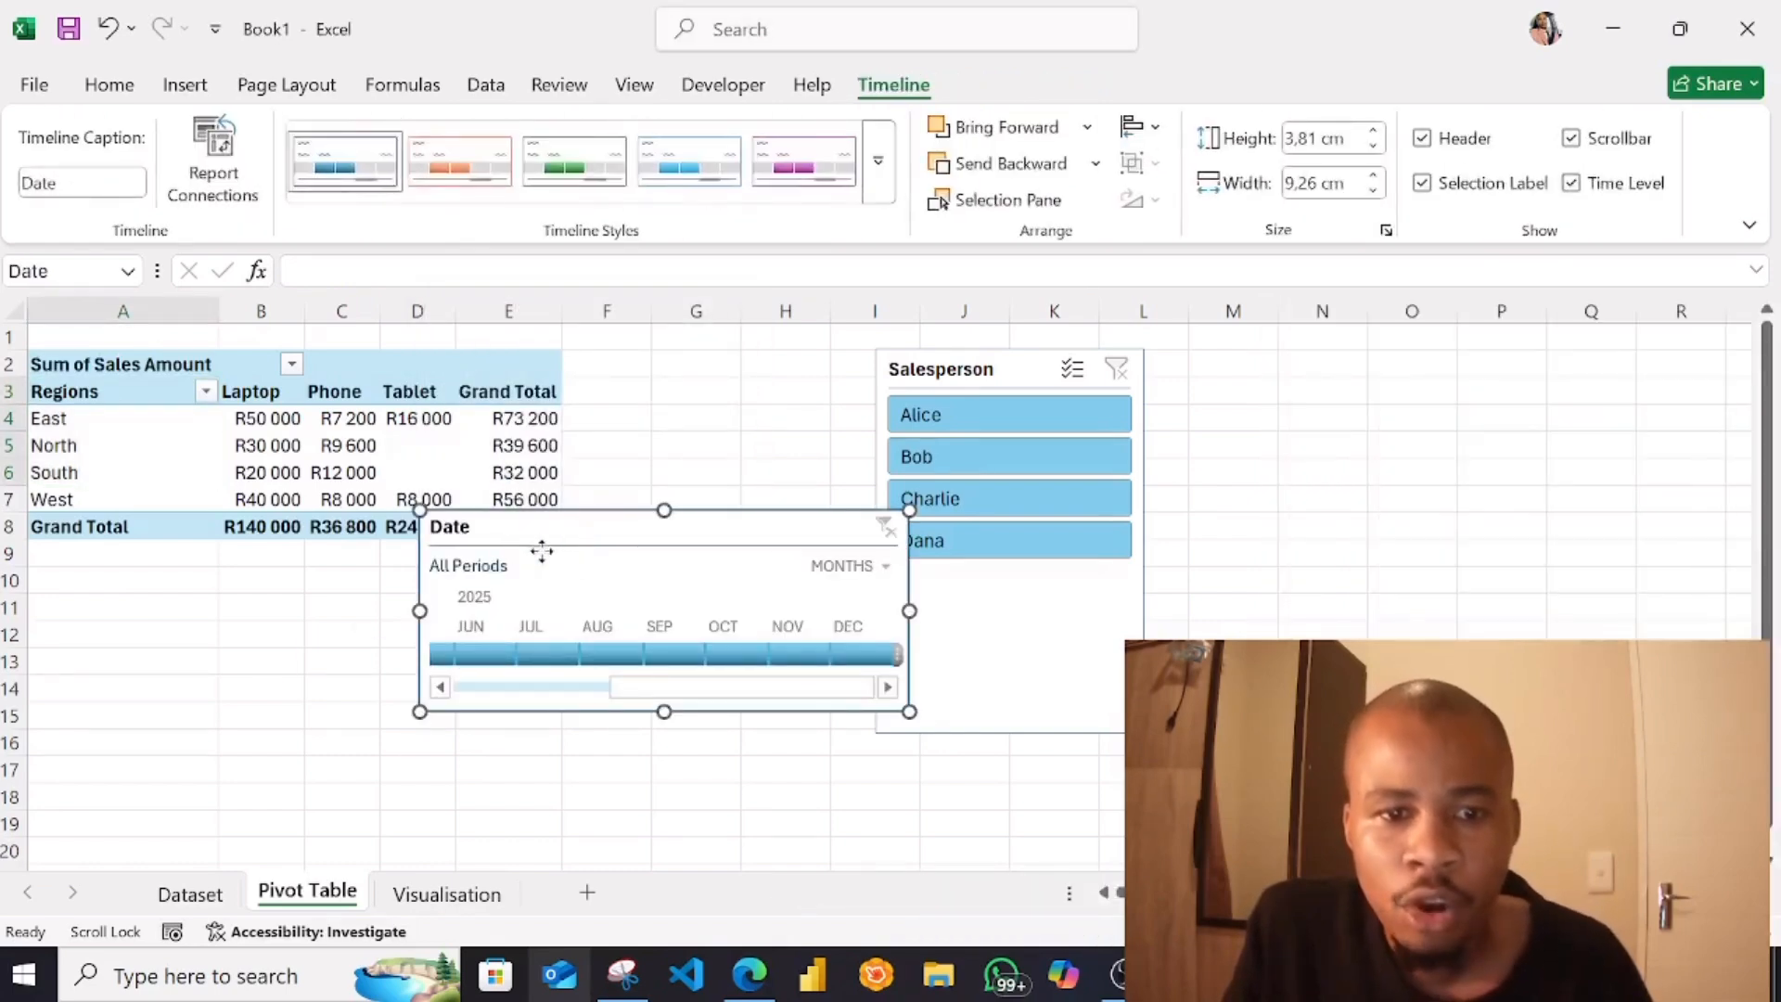
drag(631, 530, 398, 585)
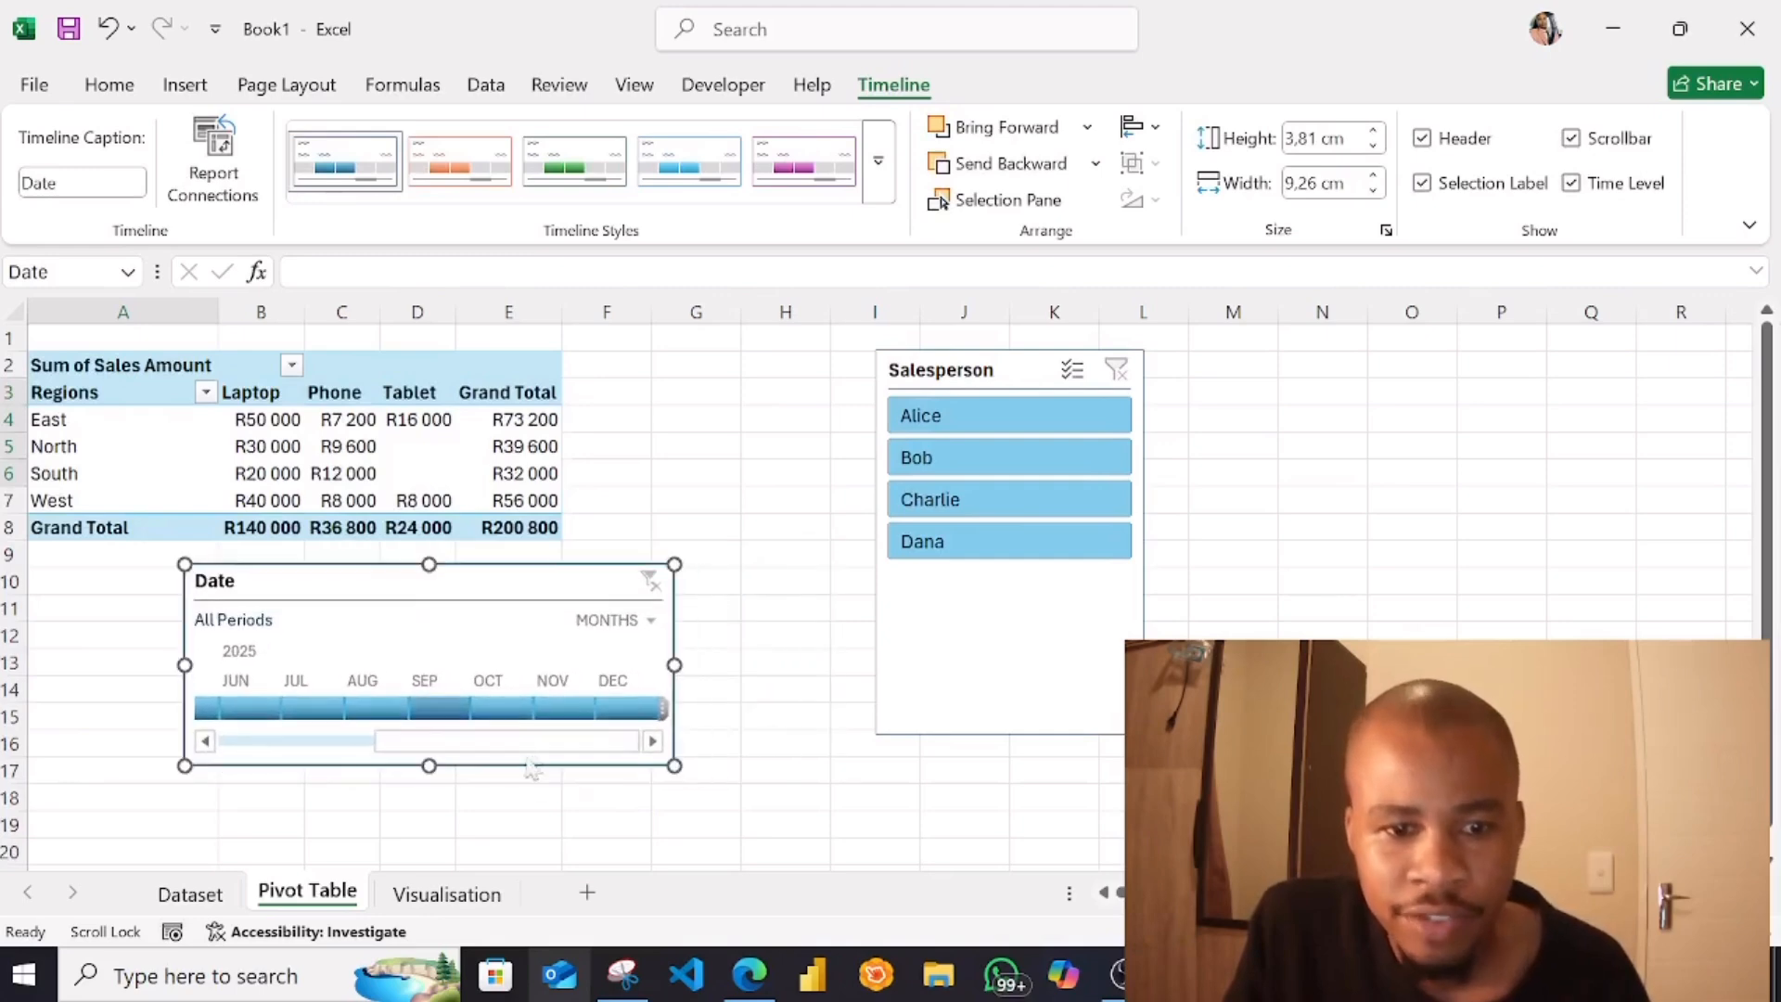
Set the time level of the Date timeline to days
click(206, 741)
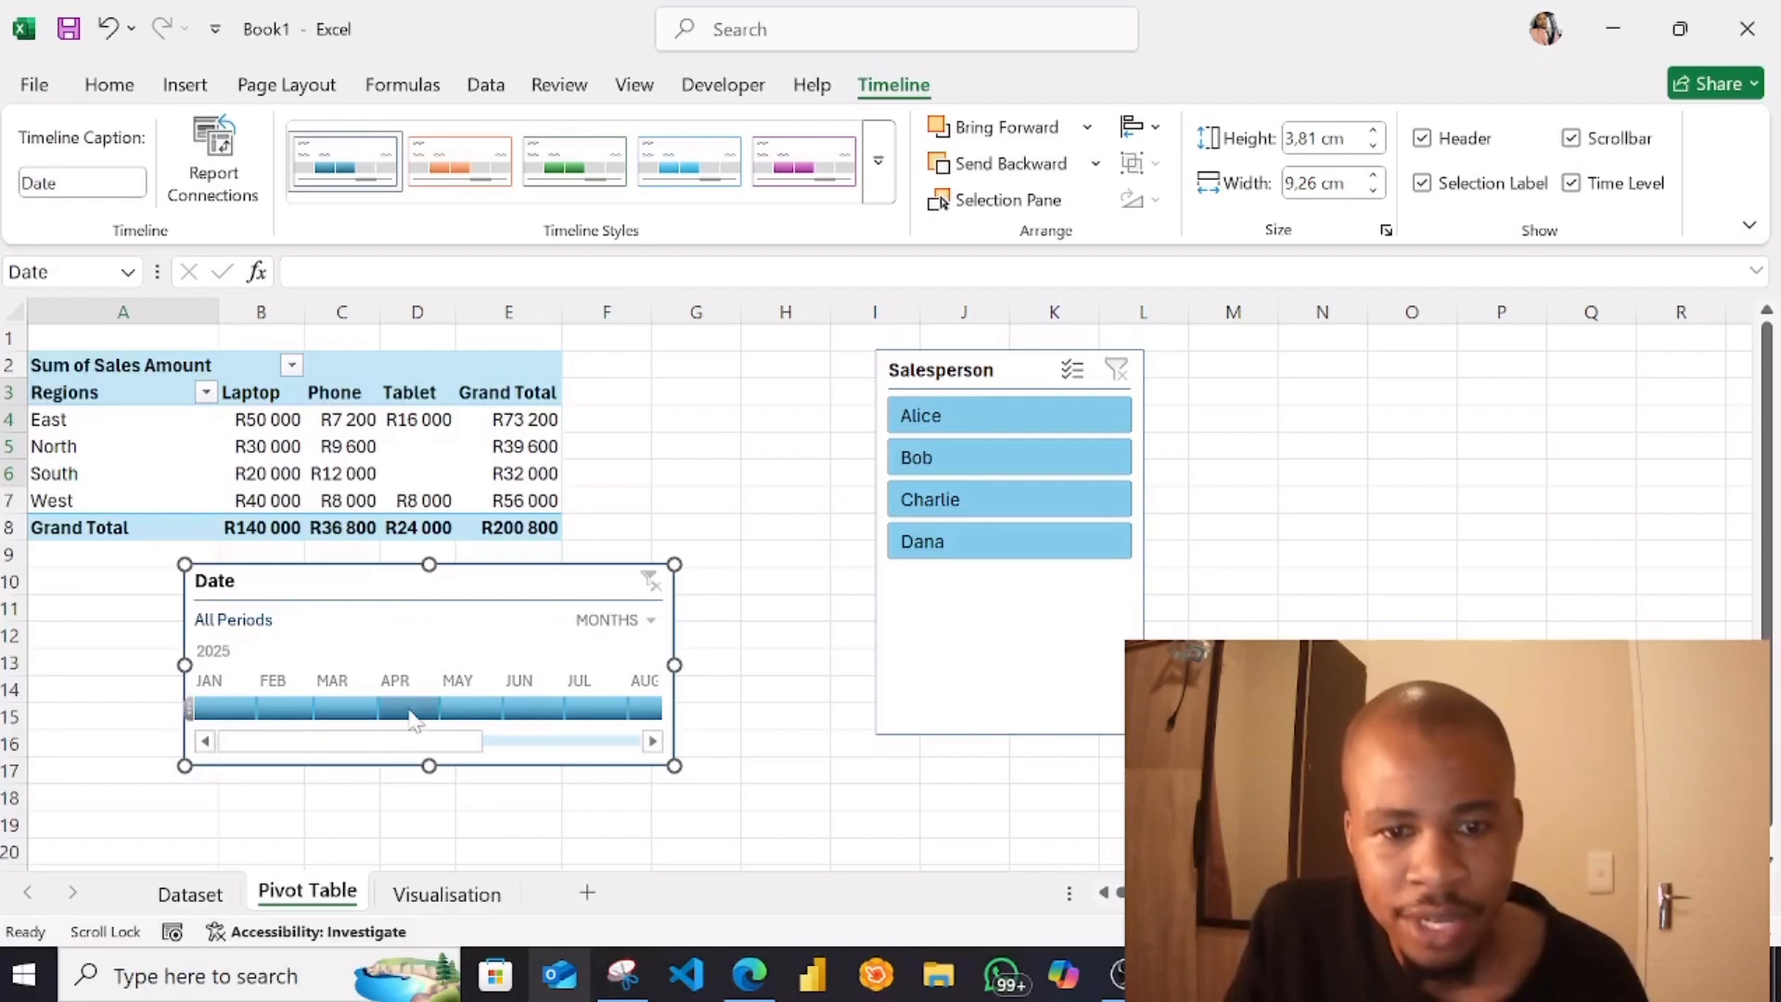
click(649, 622)
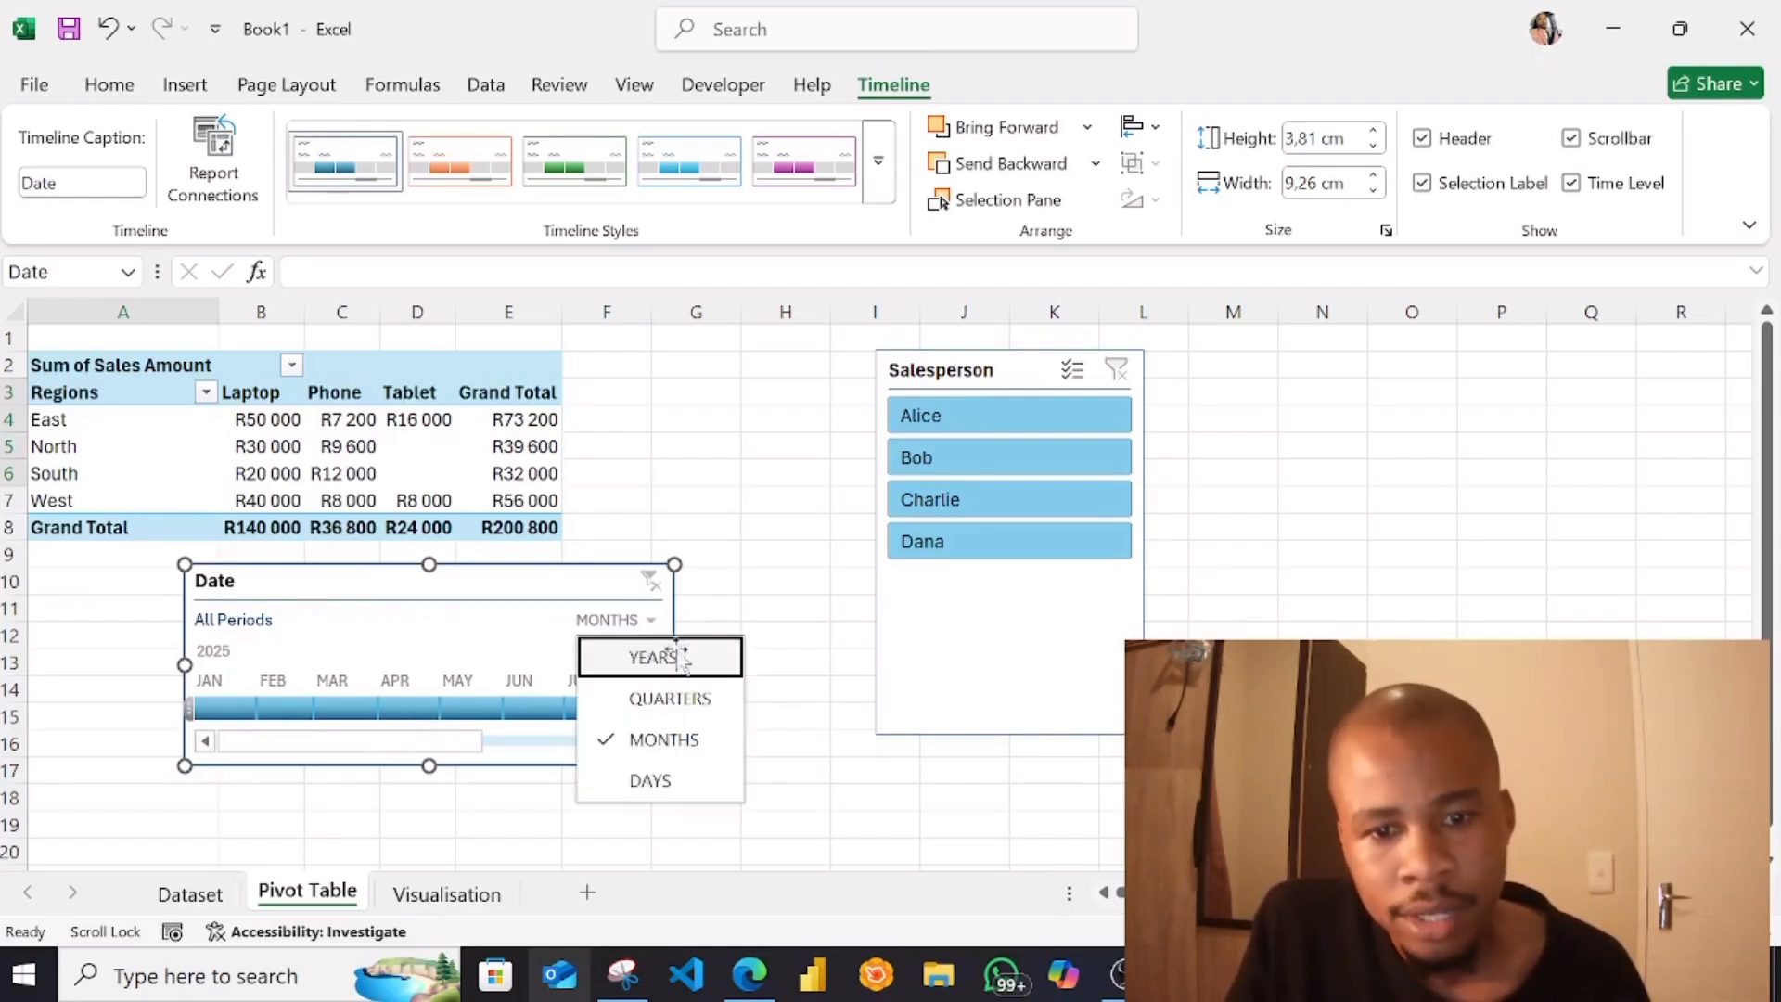
click(649, 780)
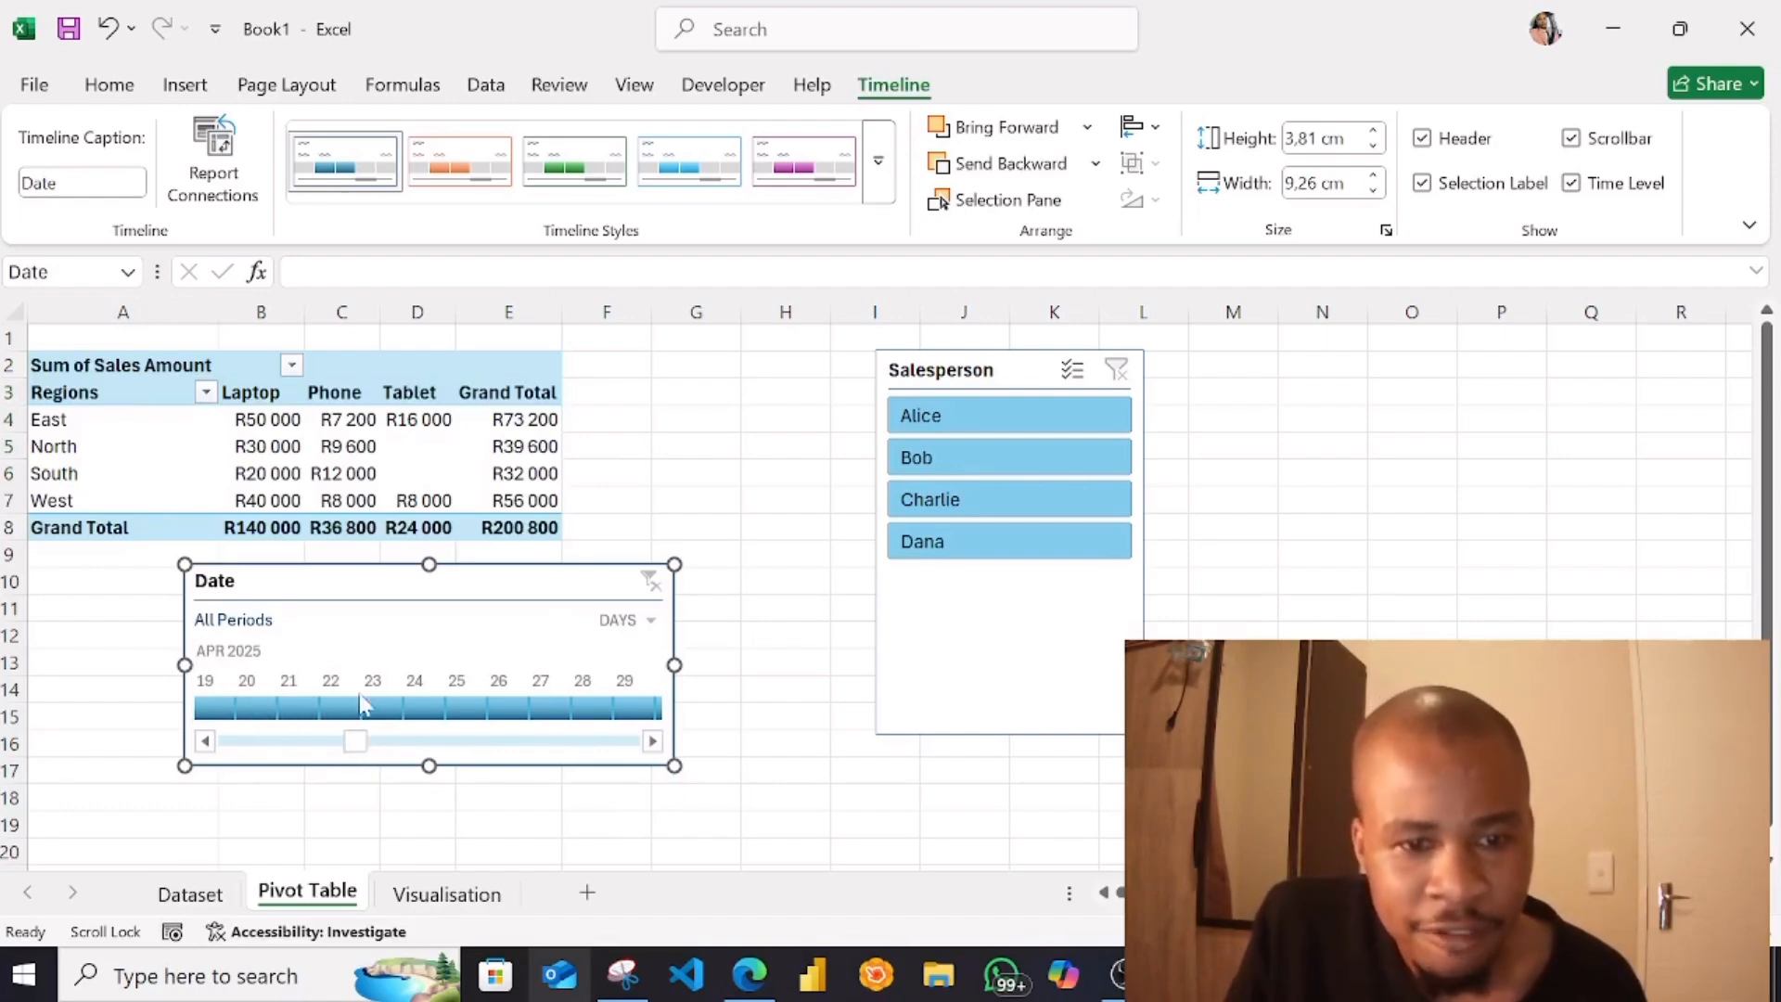
Try filtering the PivotTable by single days from 21 to 25 April 2025 with the Date timeline, and clear the filter
click(387, 712)
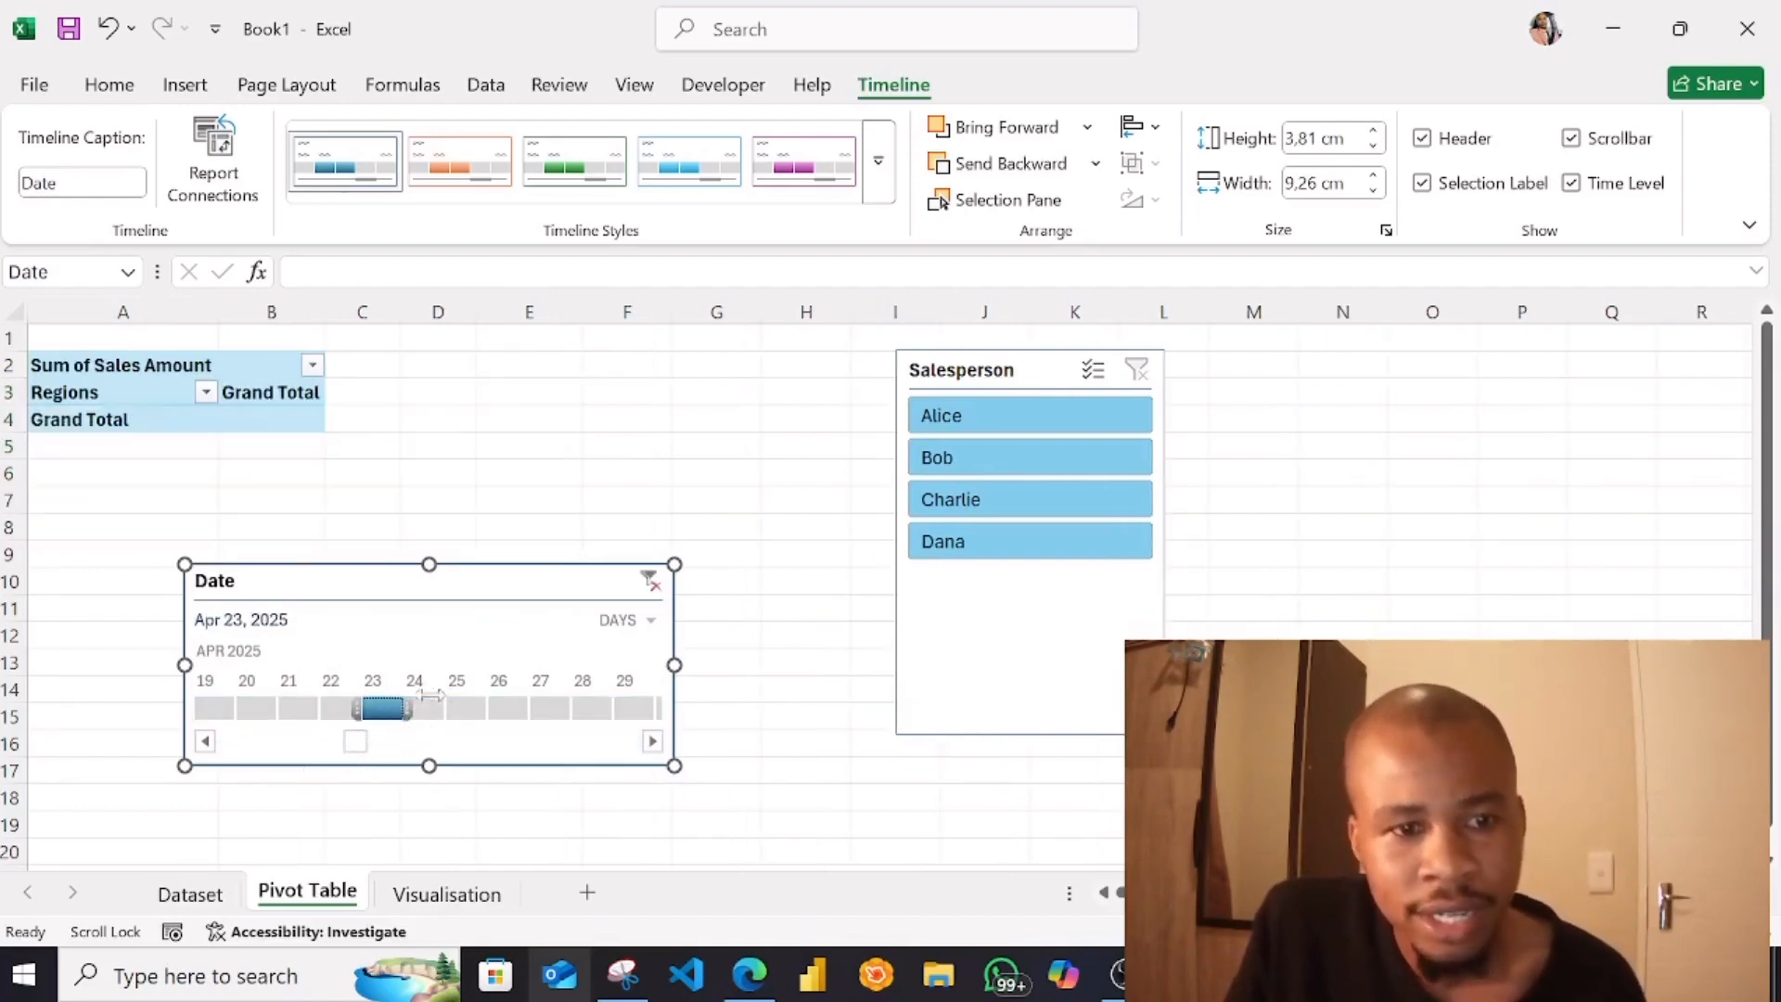
click(301, 711)
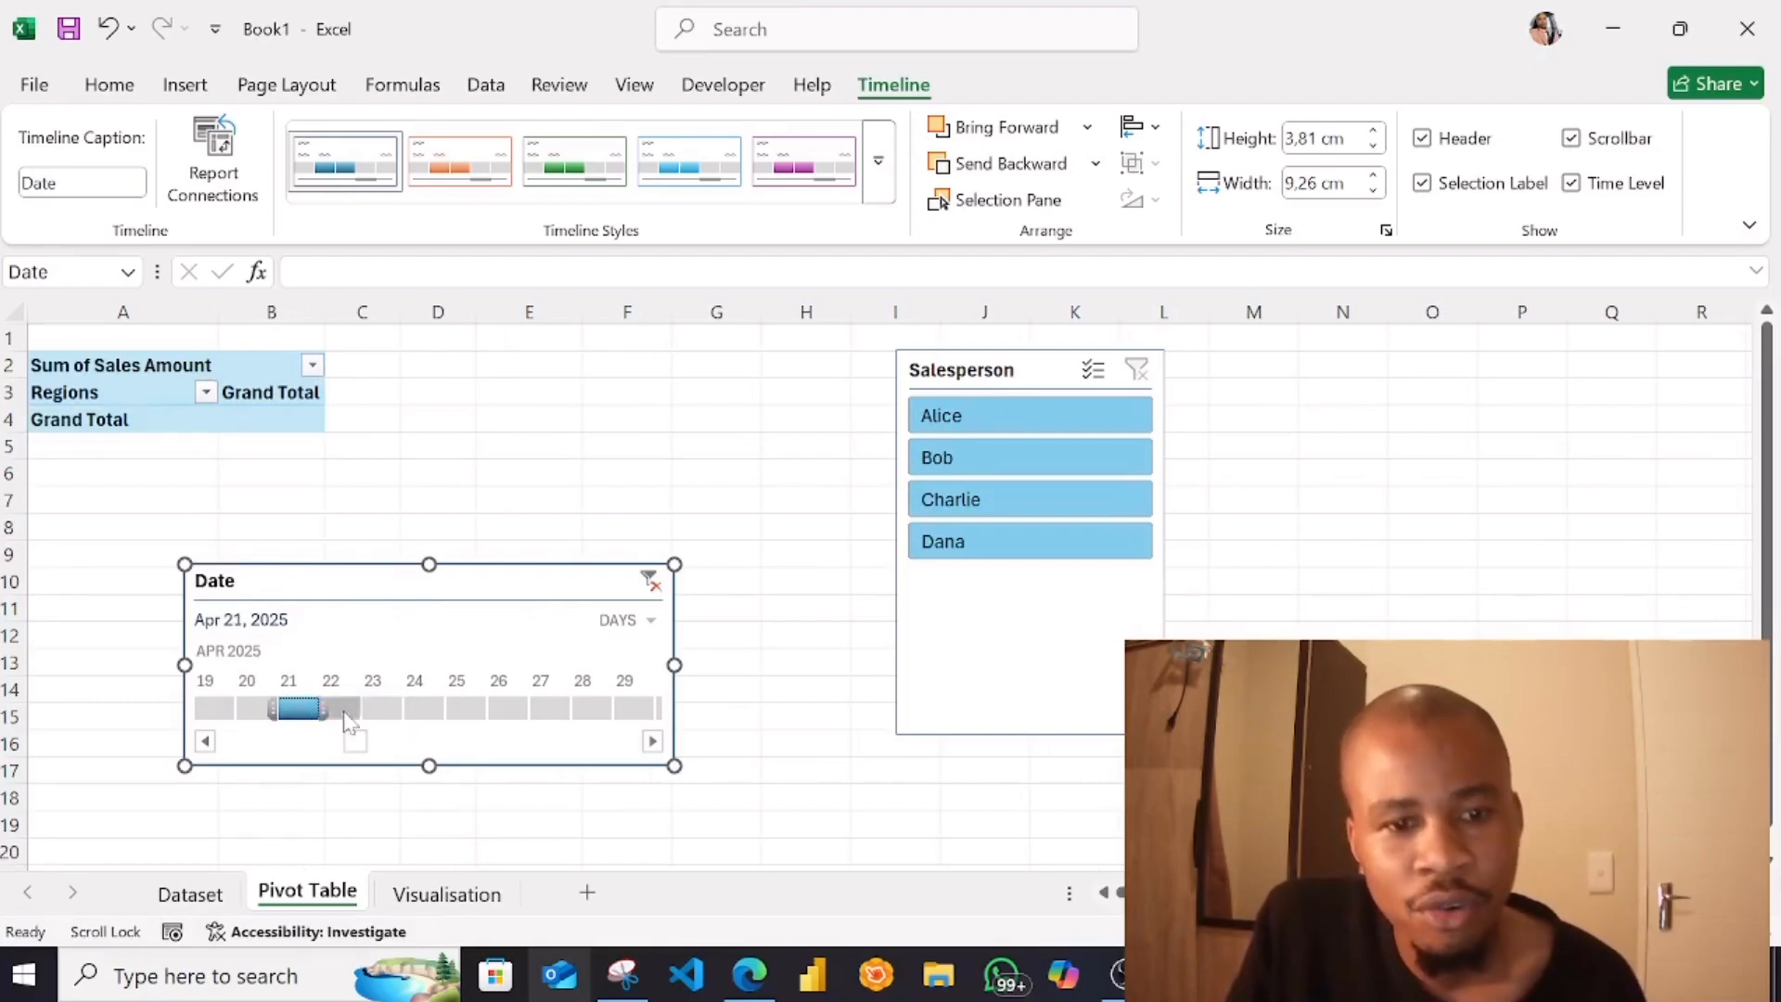
click(345, 711)
click(433, 711)
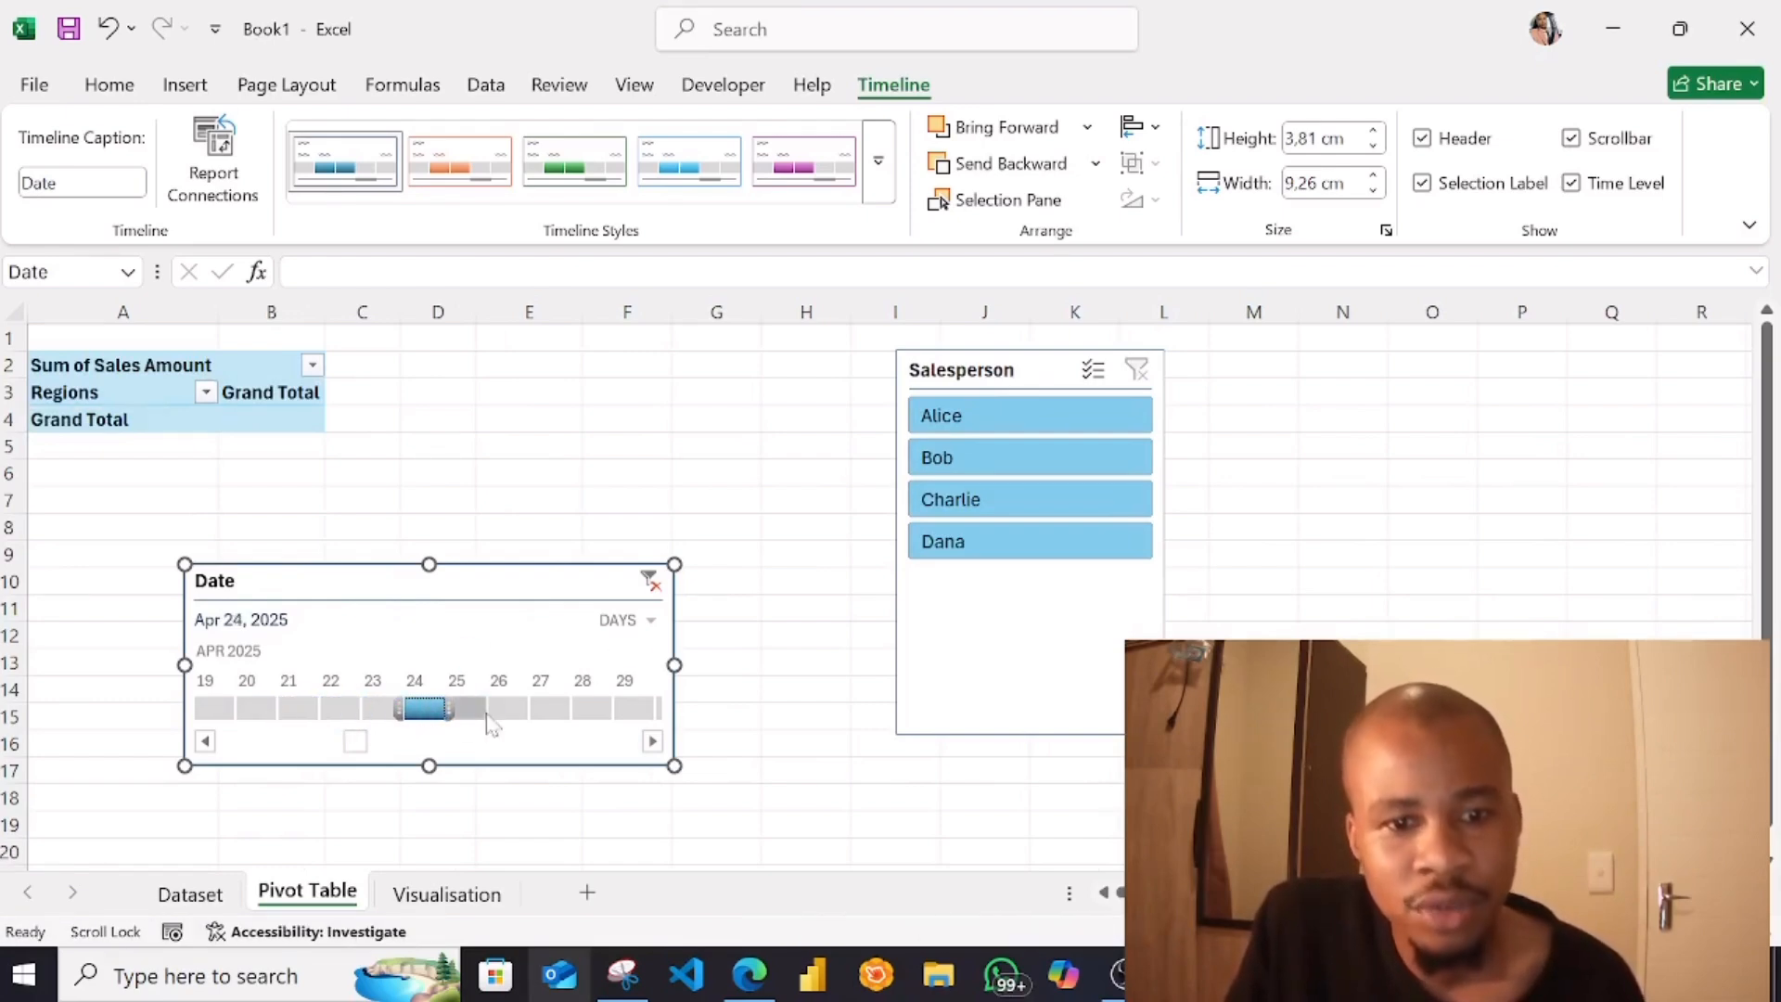
click(487, 711)
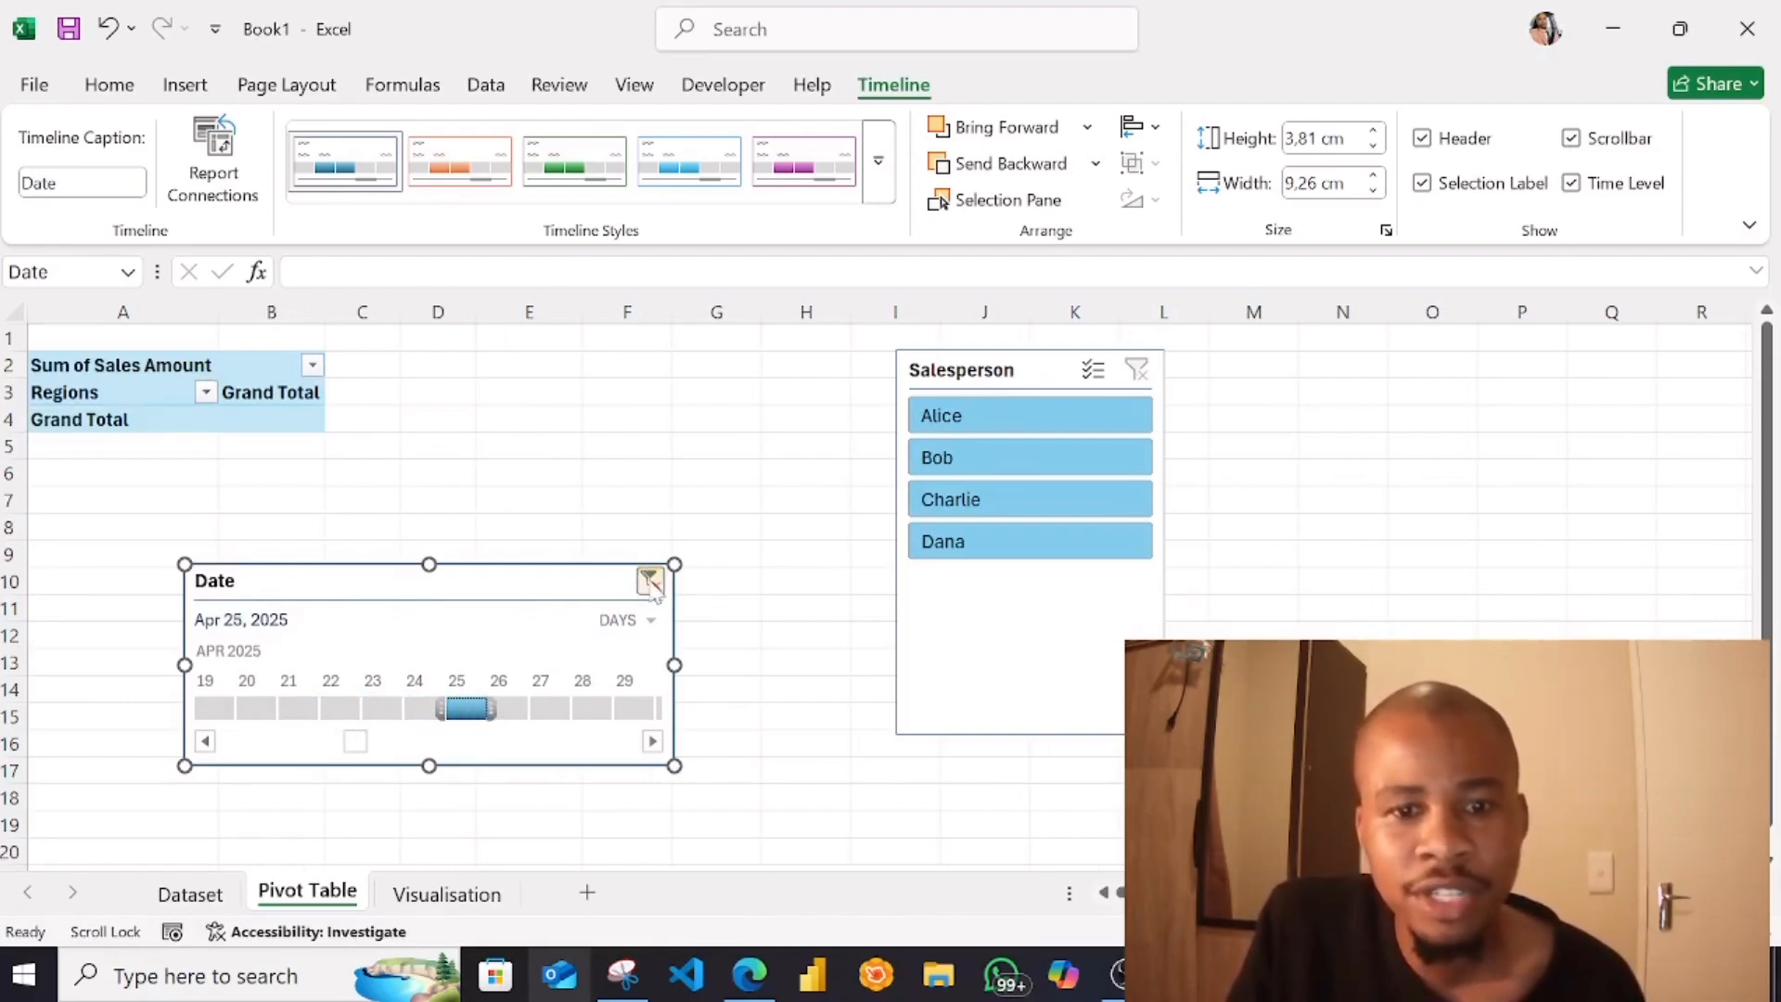
click(650, 582)
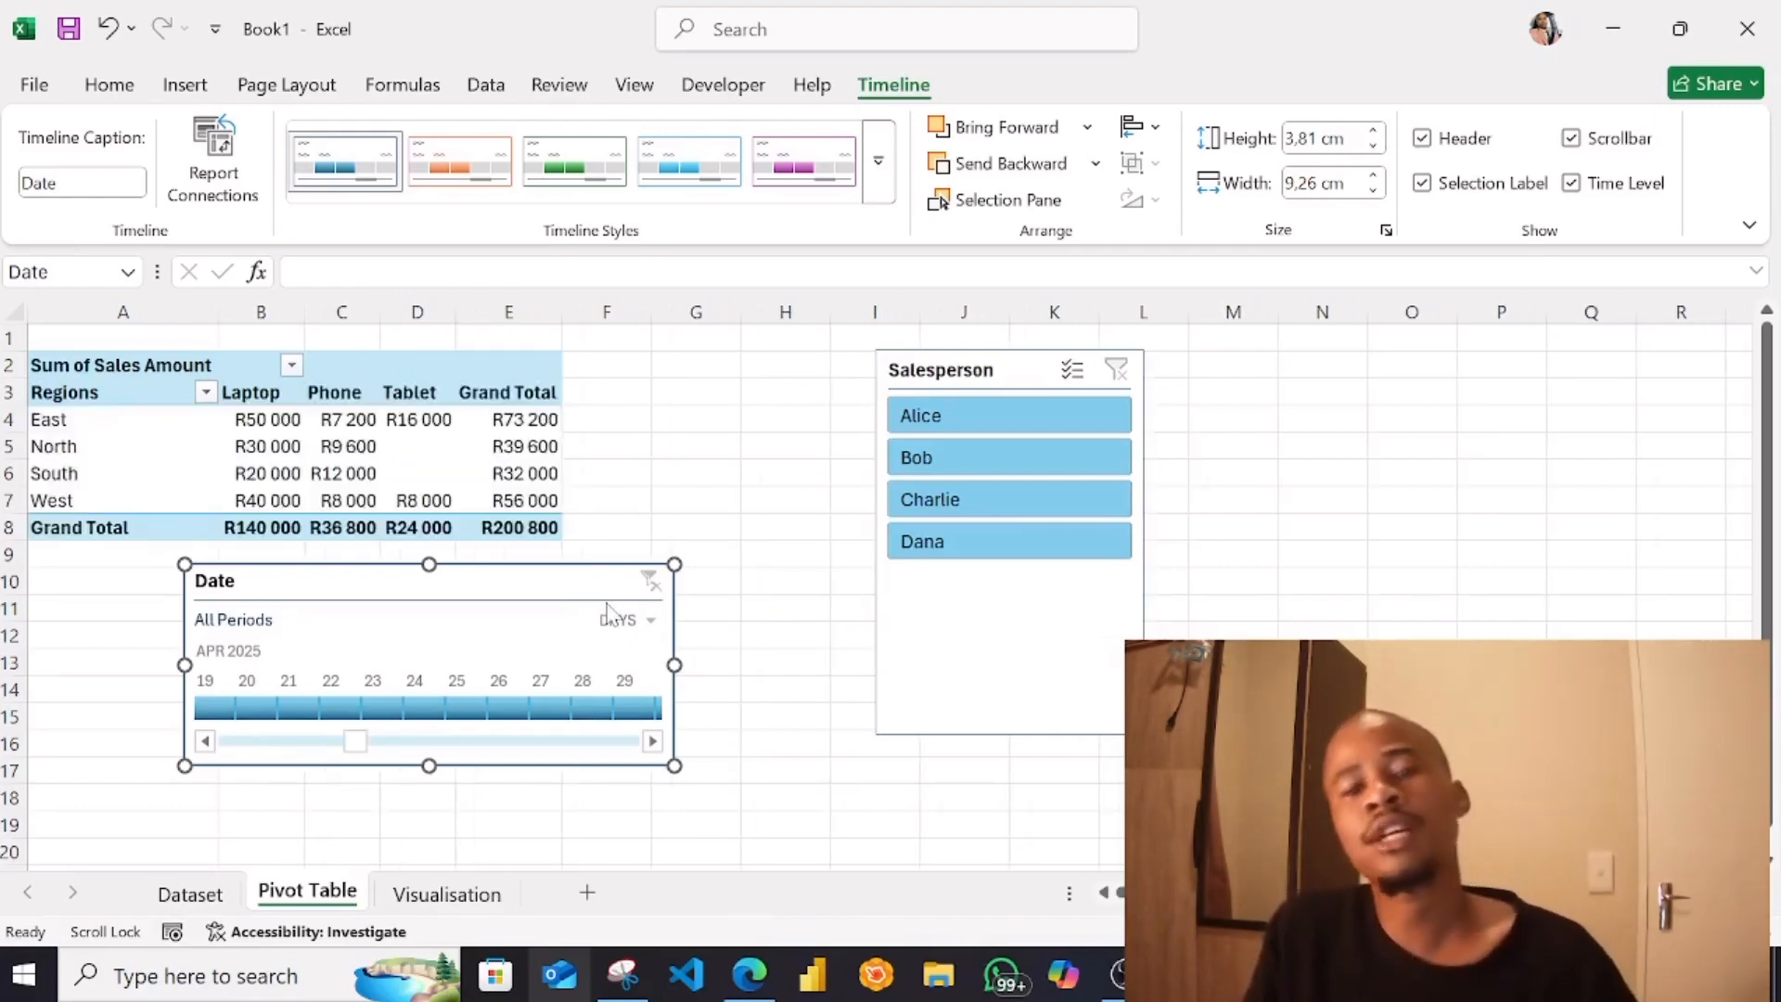